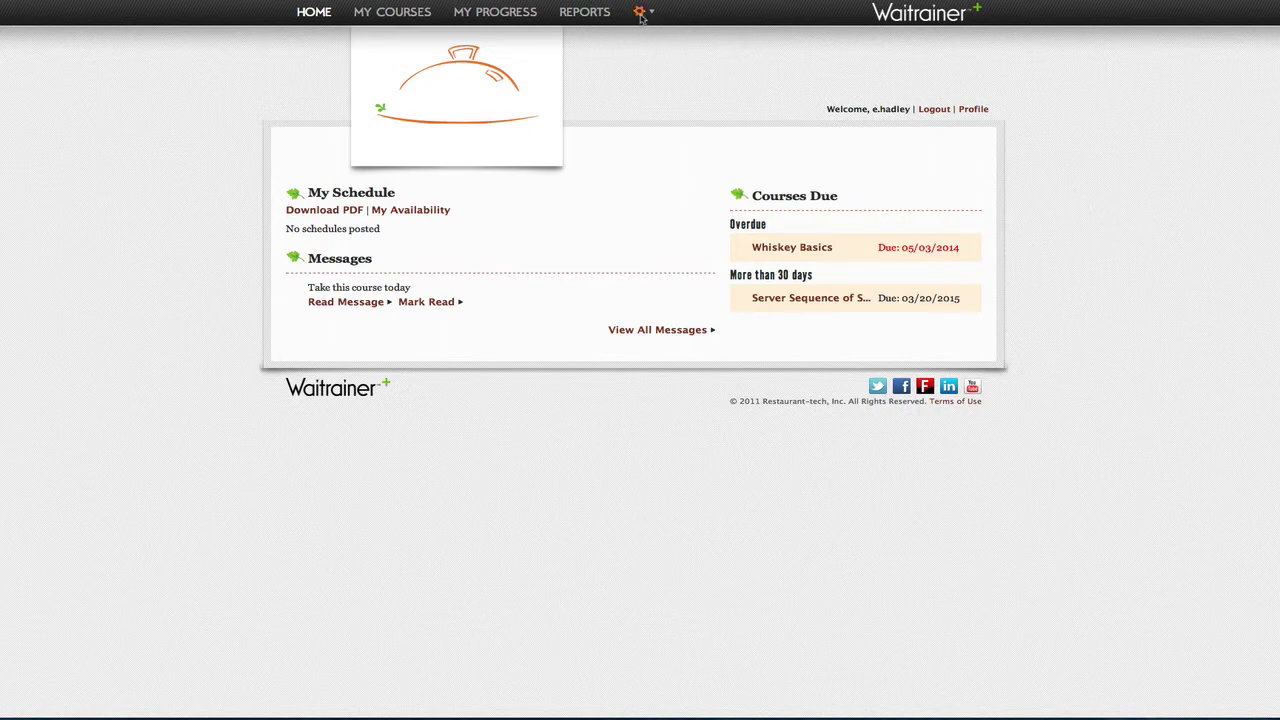
Step: Open Manage Courses from the gear menu to list the Library courses and their unit order
left_click(640, 13)
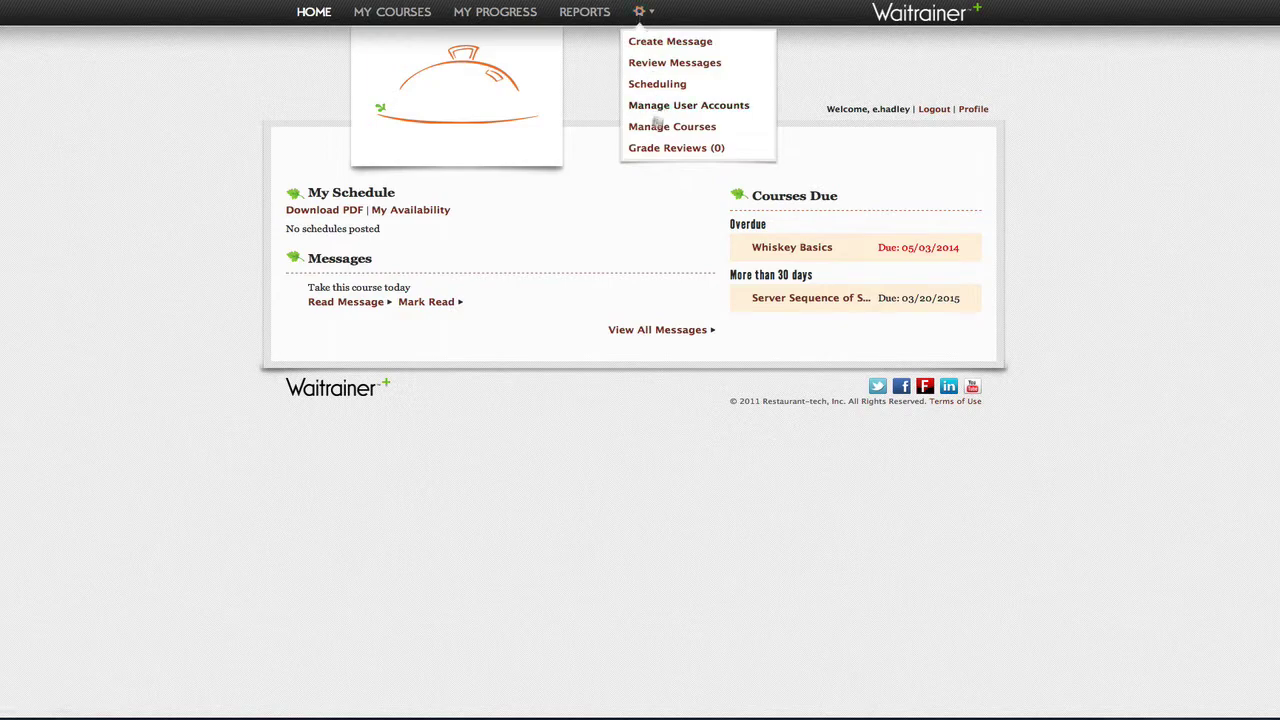
left_click(651, 128)
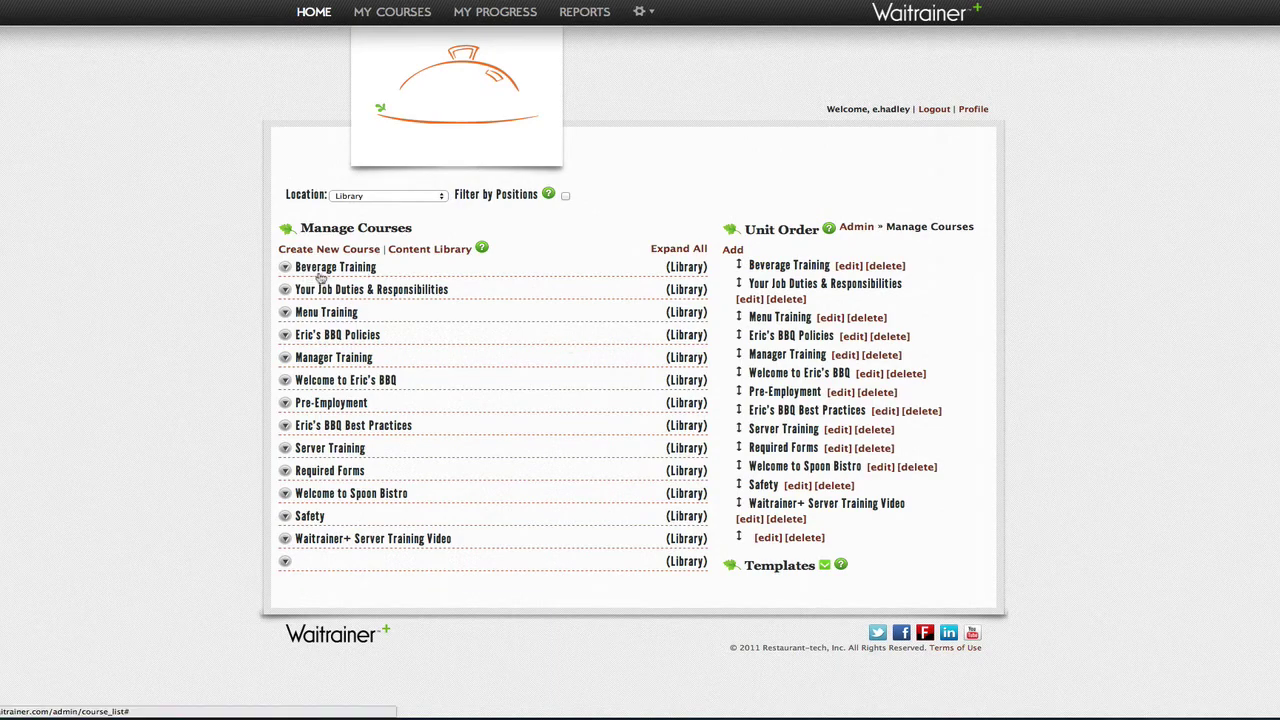
left_click(286, 270)
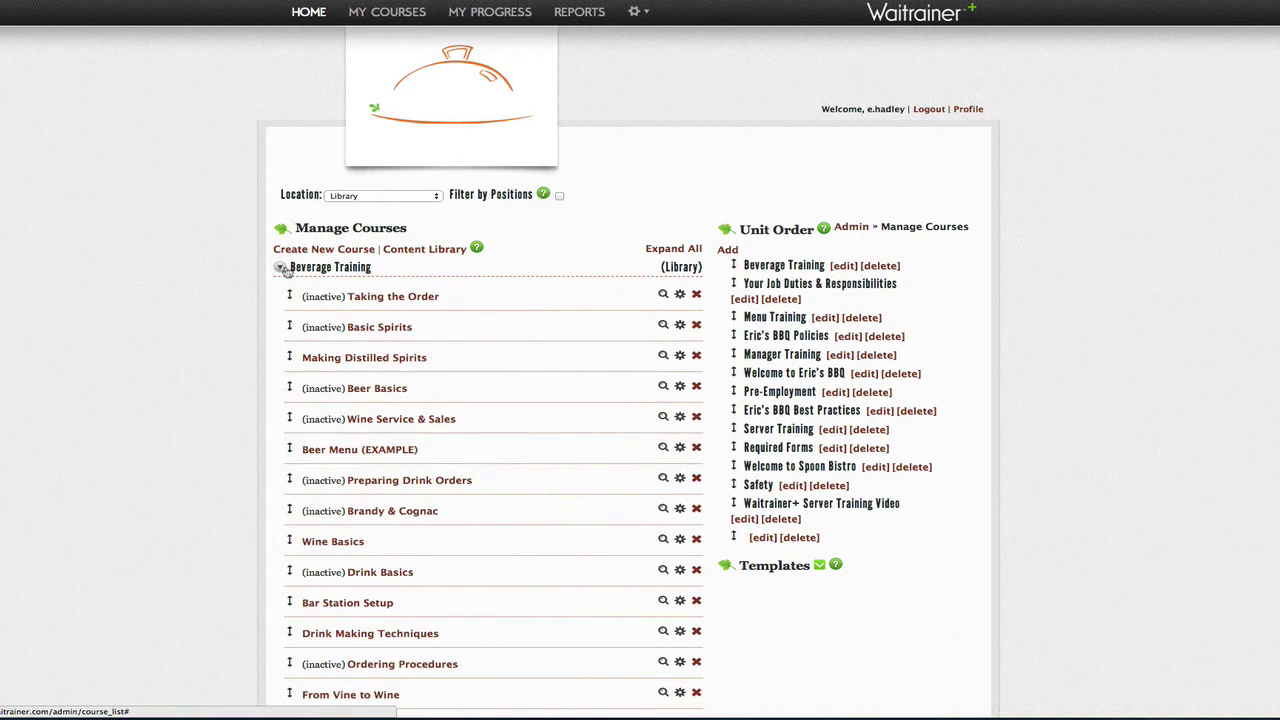
left_click(283, 270)
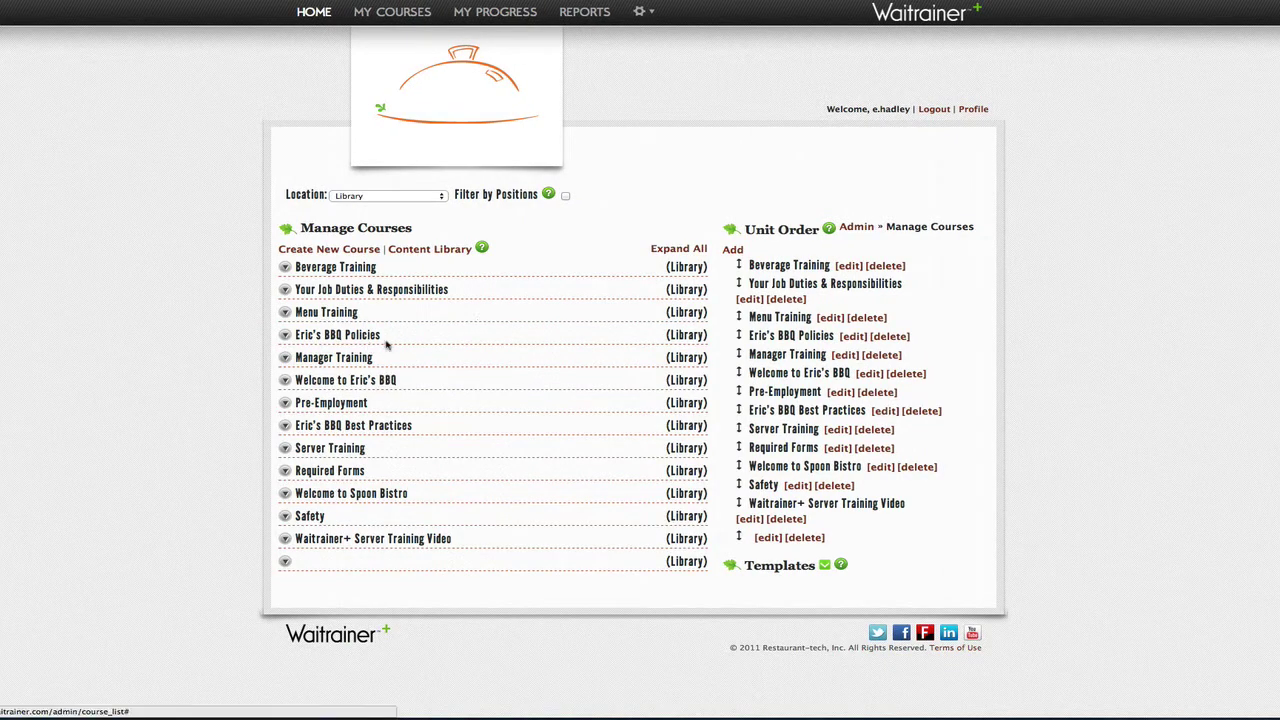
left_click(683, 249)
scroll(562, 333, "down", 15)
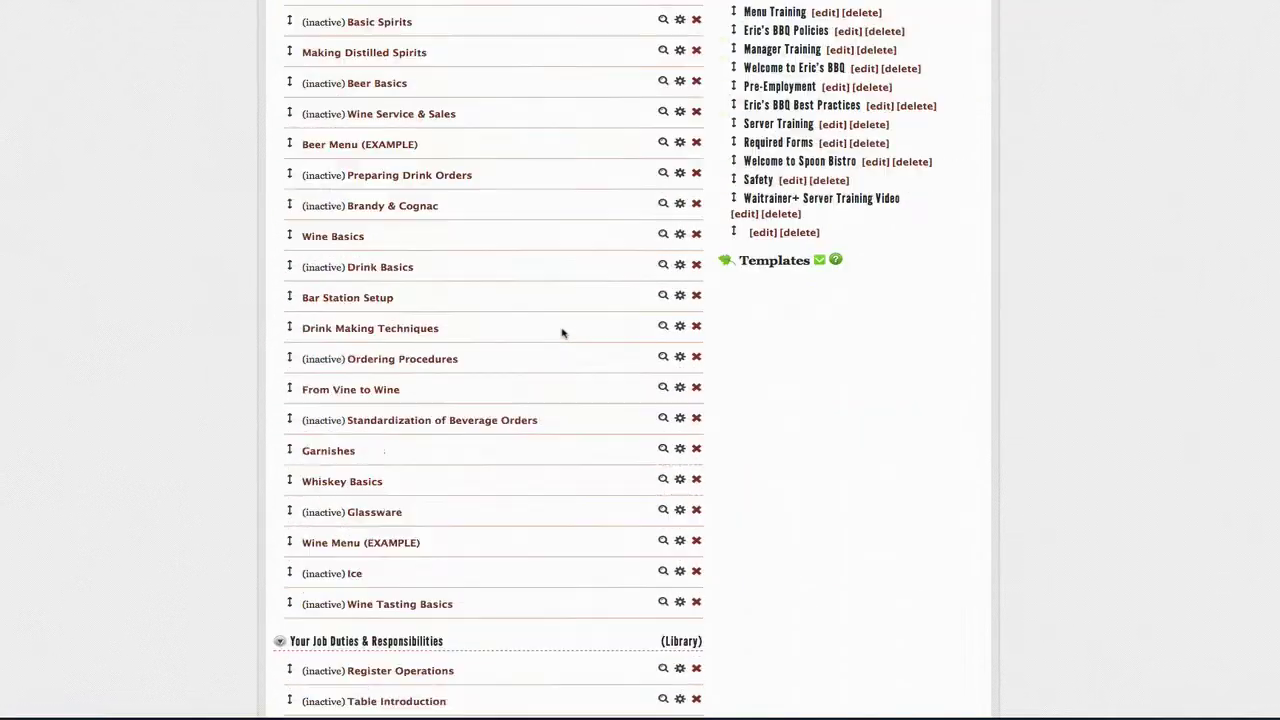
scroll(562, 333, "up", 15)
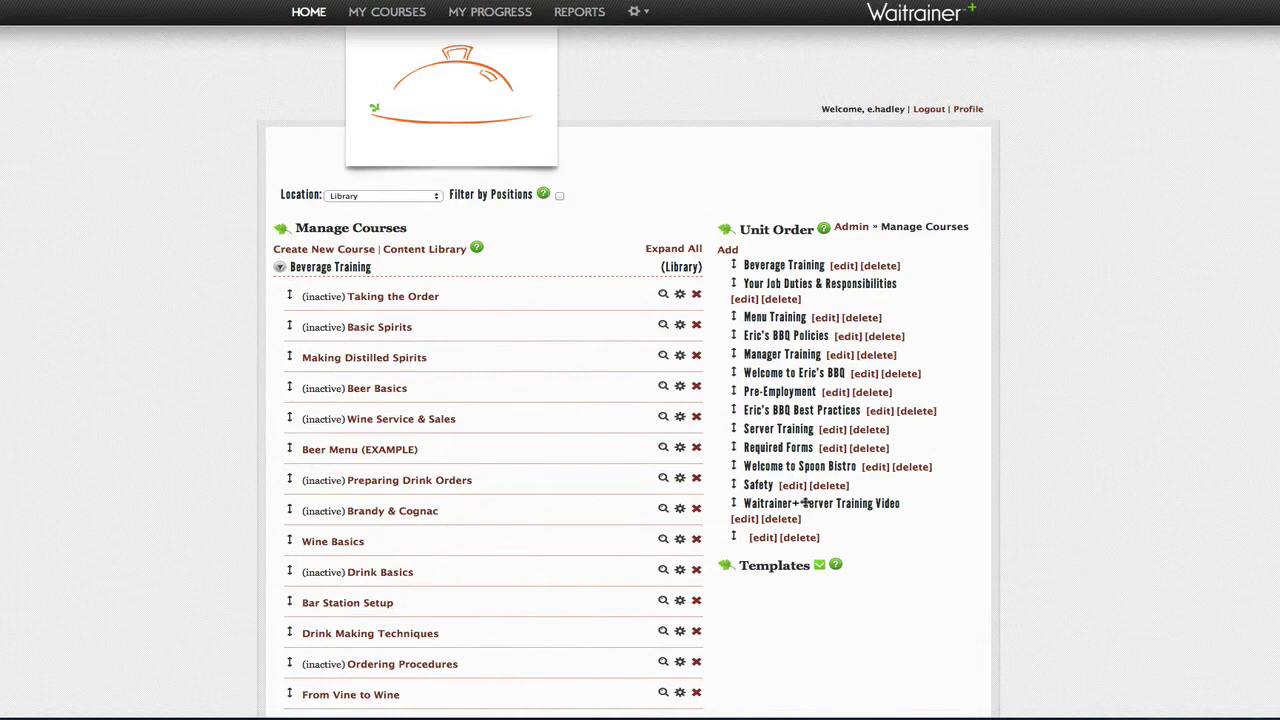
left_click(672, 250)
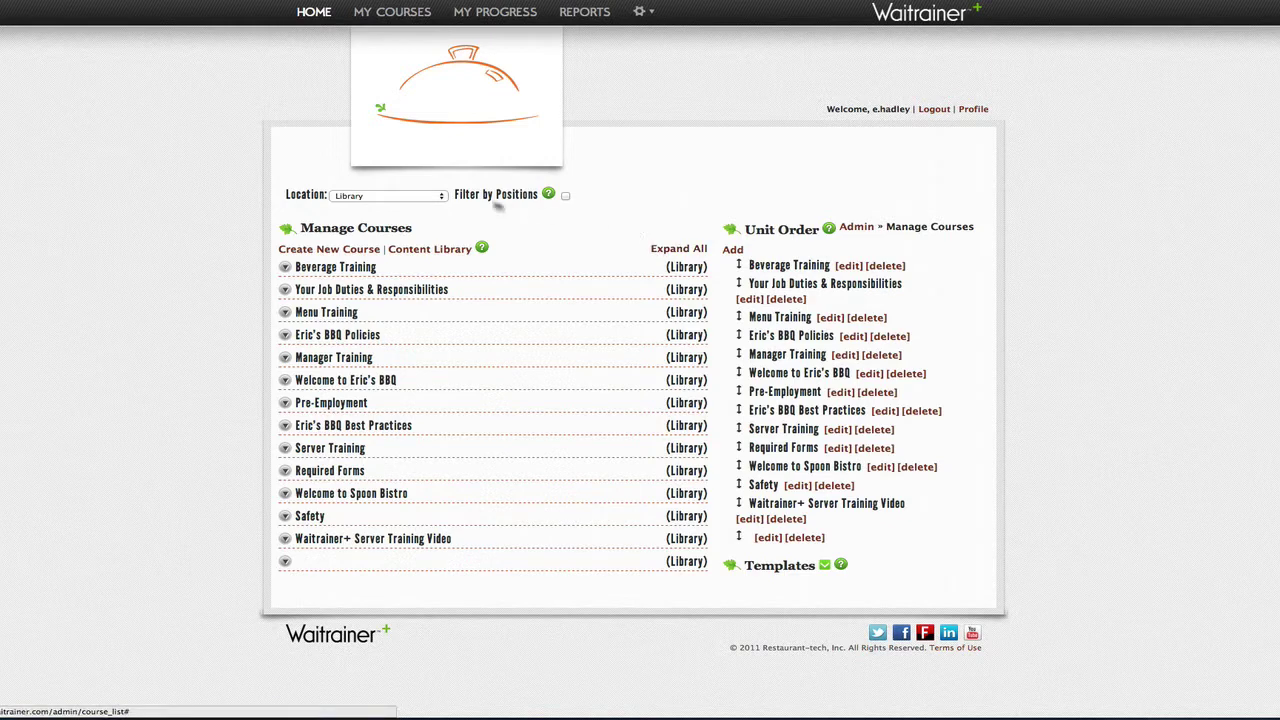
left_click(441, 199)
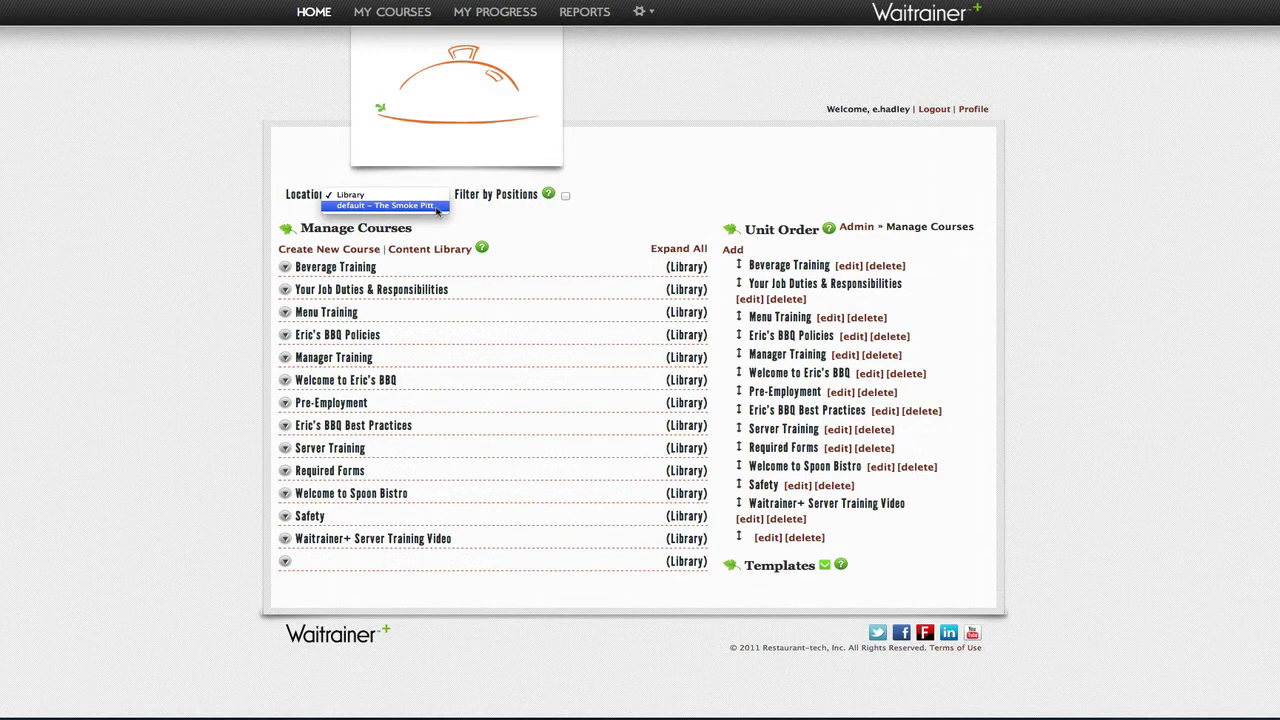
left_click(436, 208)
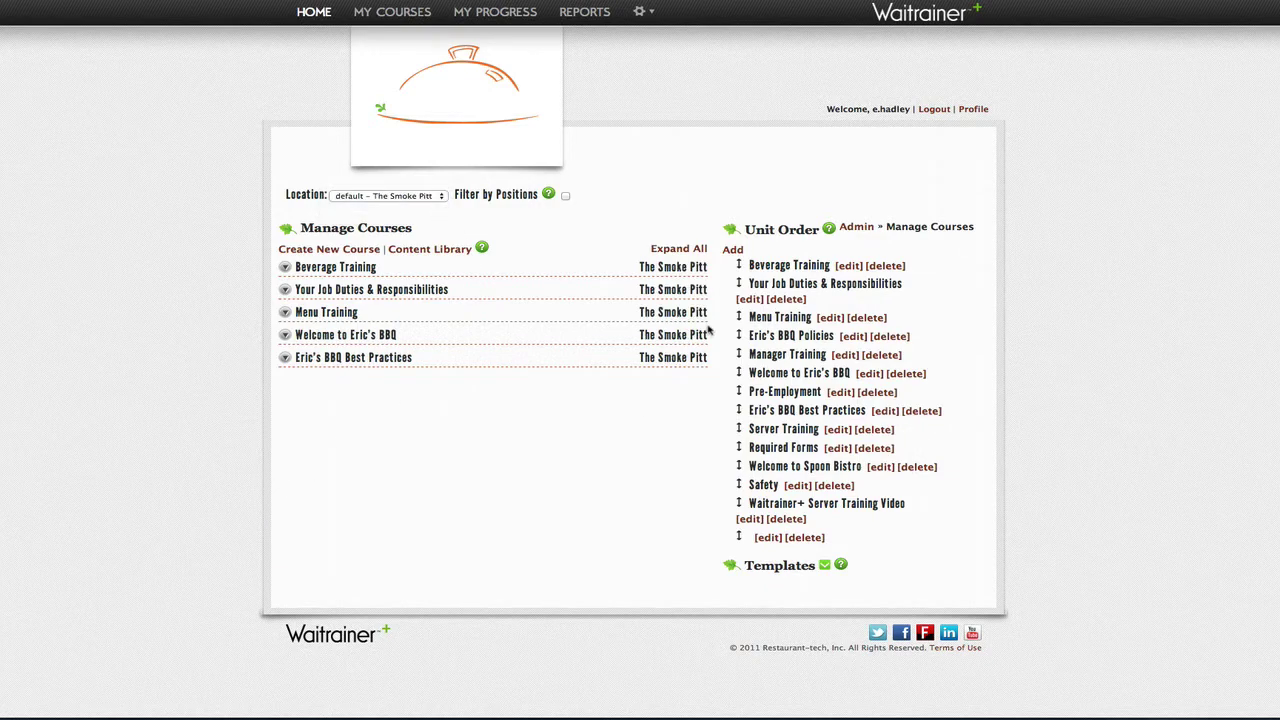
left_click(688, 249)
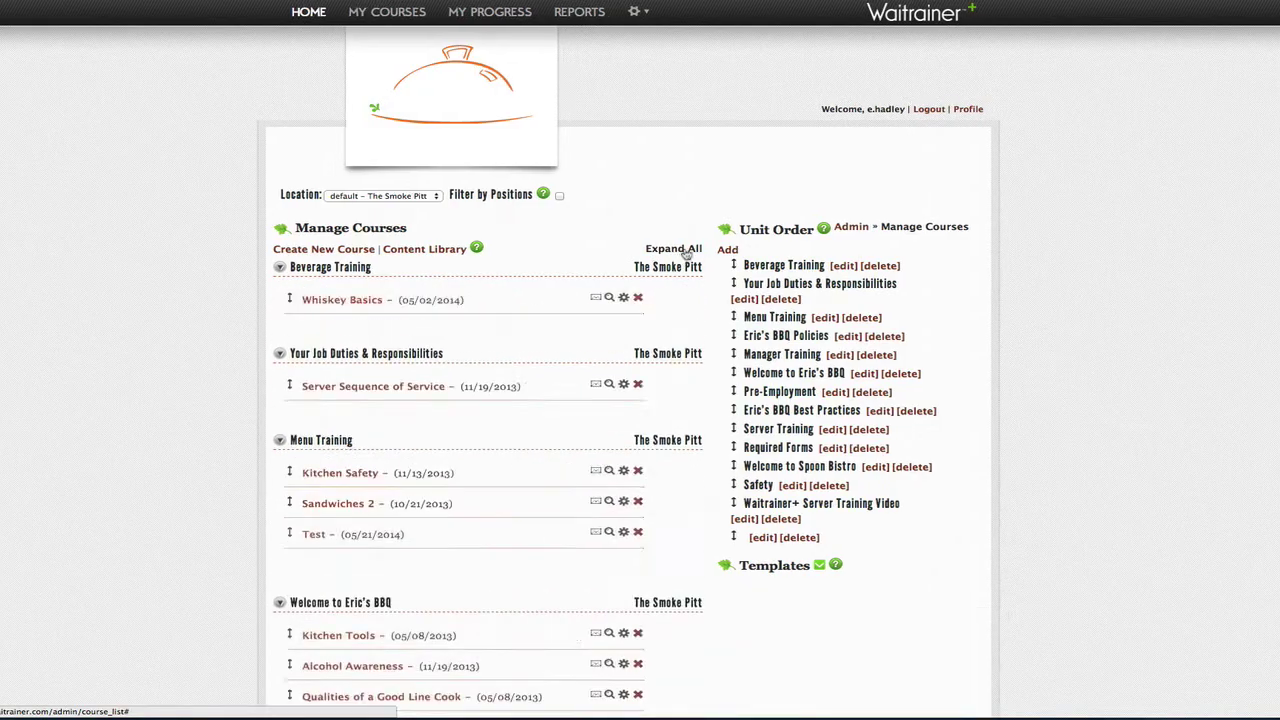
scroll(594, 393, "down", 10)
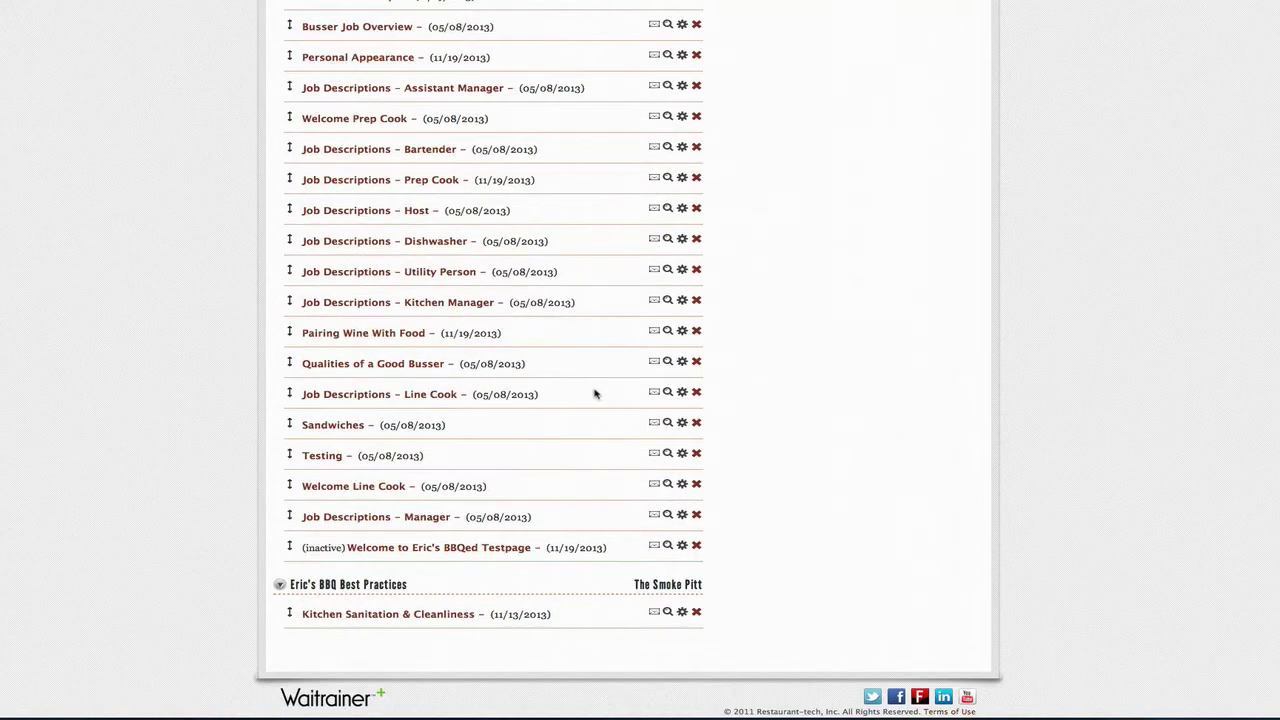
scroll(594, 393, "up", 10)
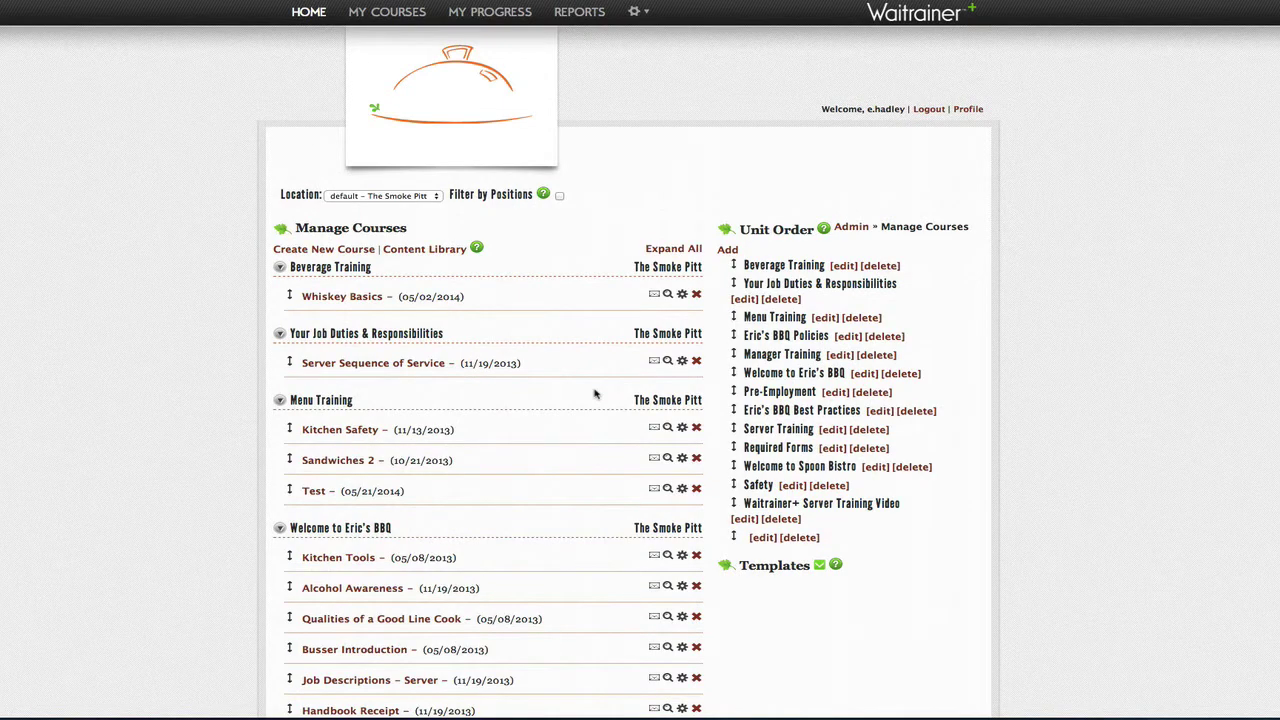
left_click(383, 195)
left_click(380, 184)
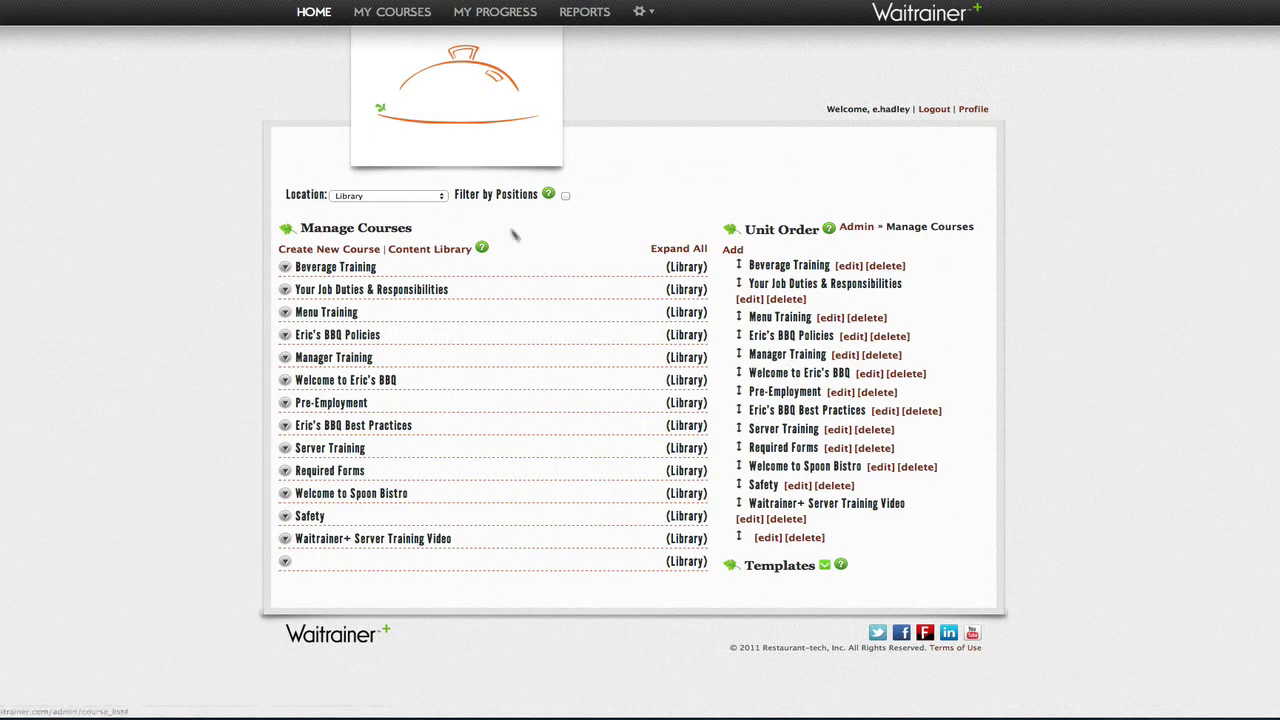
left_click(441, 197)
left_click(442, 212)
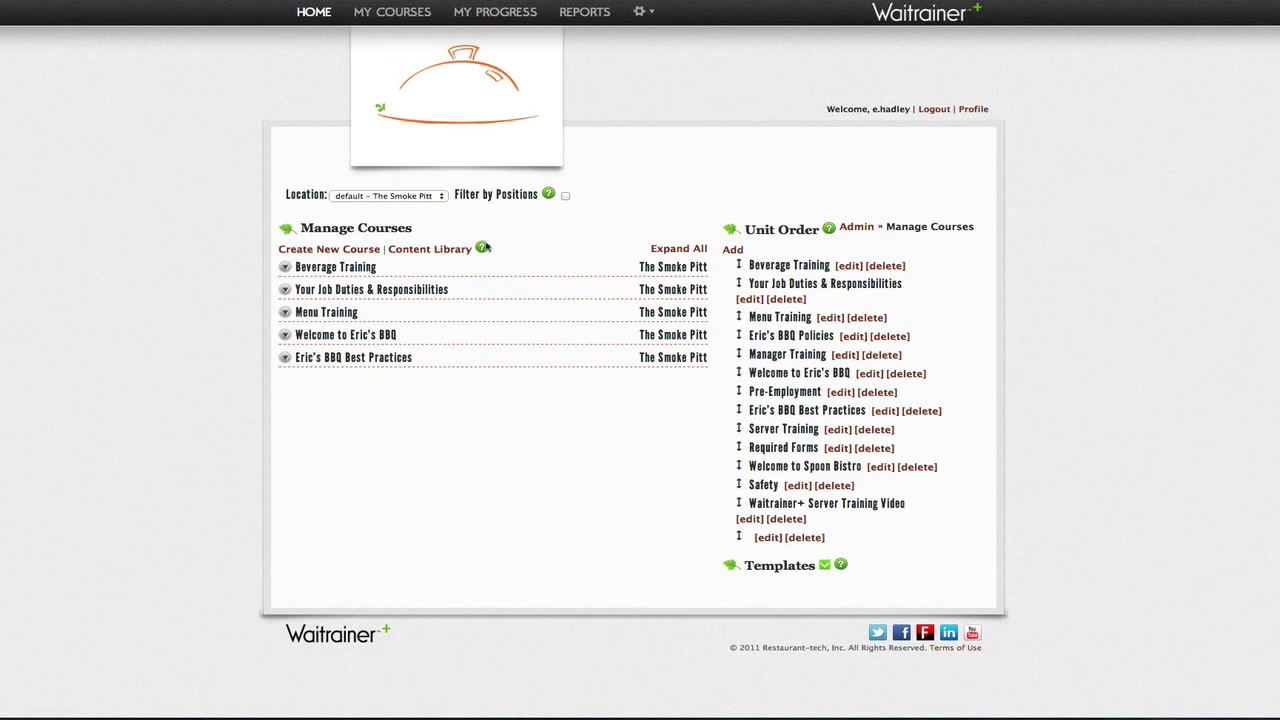
left_click(444, 197)
left_click(385, 179)
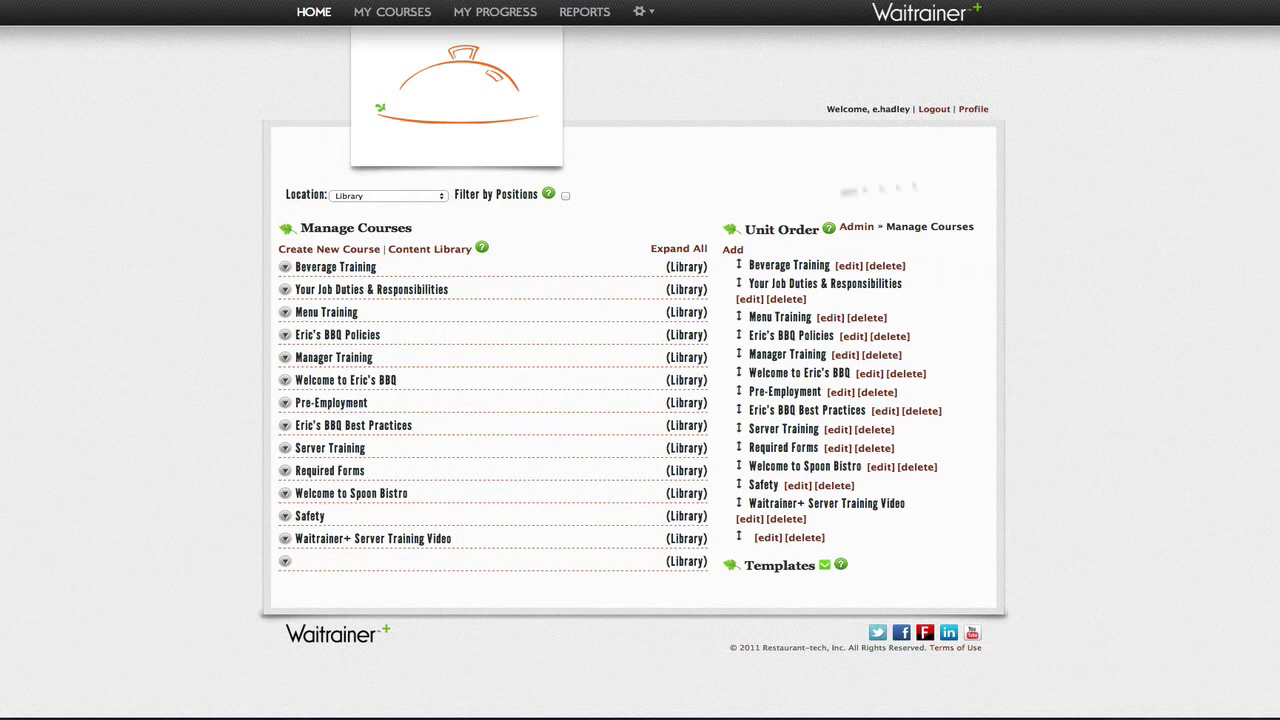
left_click(734, 251)
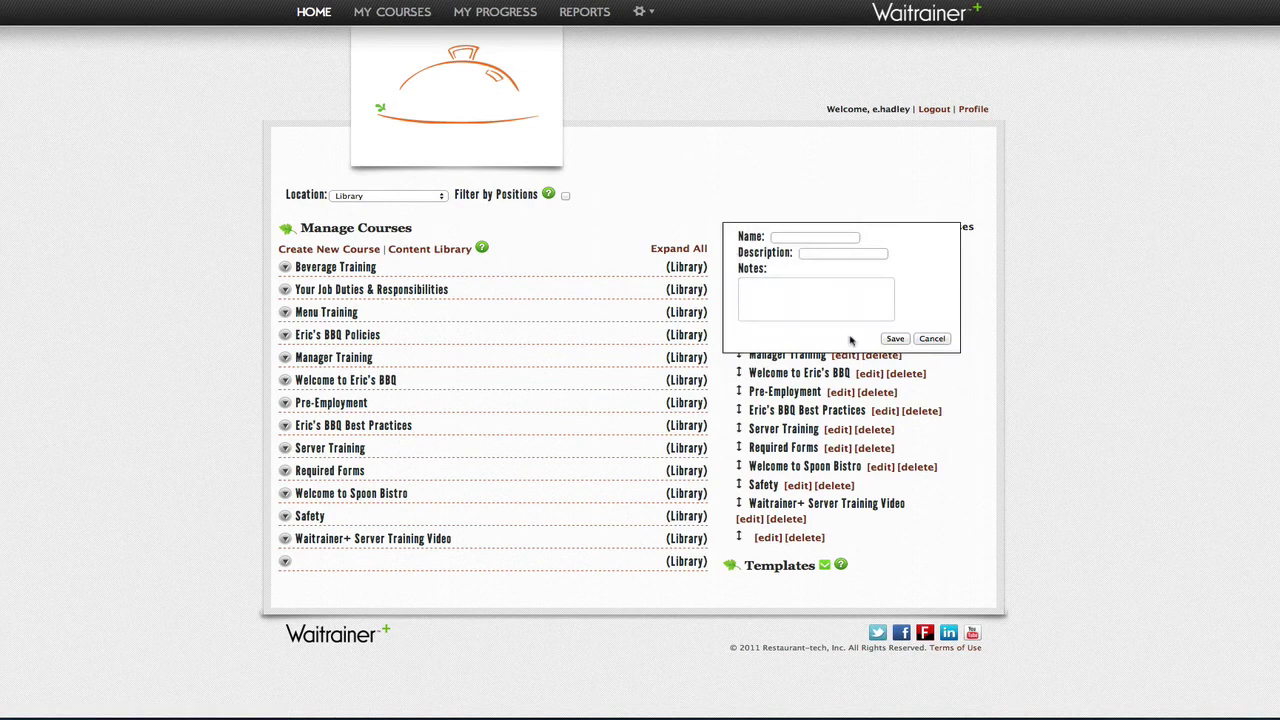
type("Temp")
left_click(819, 292)
left_click(895, 339)
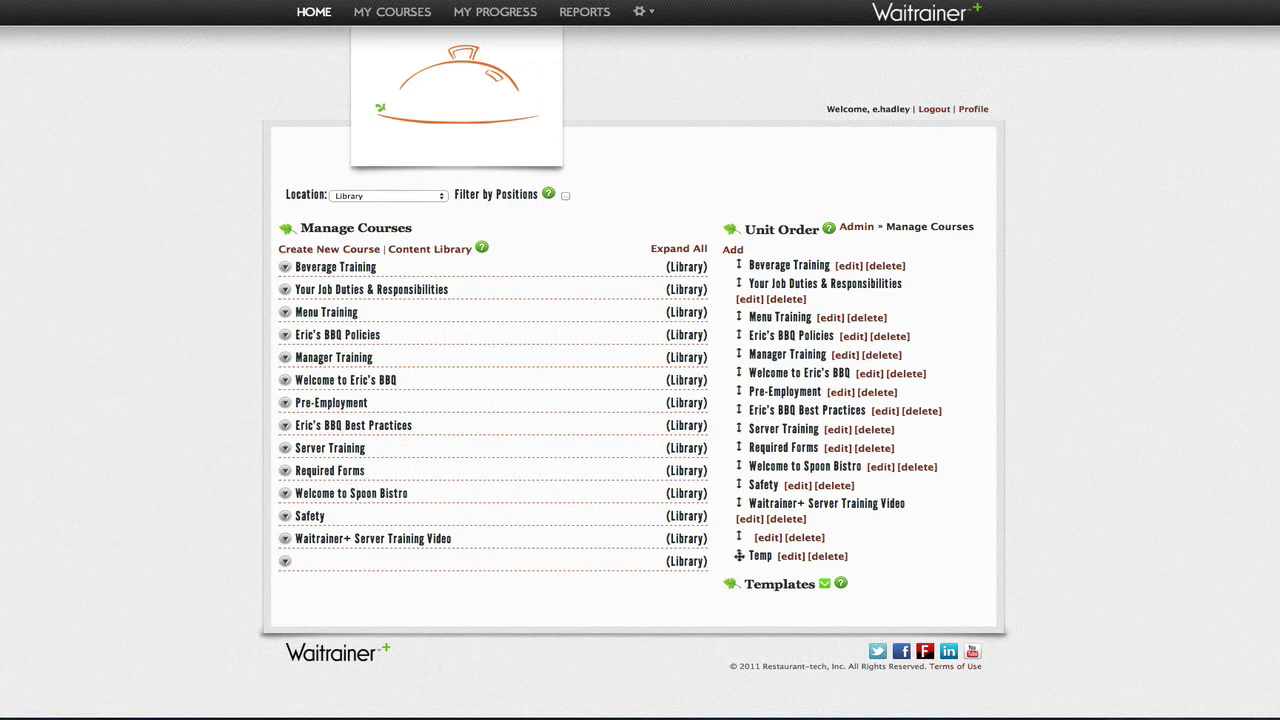
left_click_drag(740, 556, 752, 264)
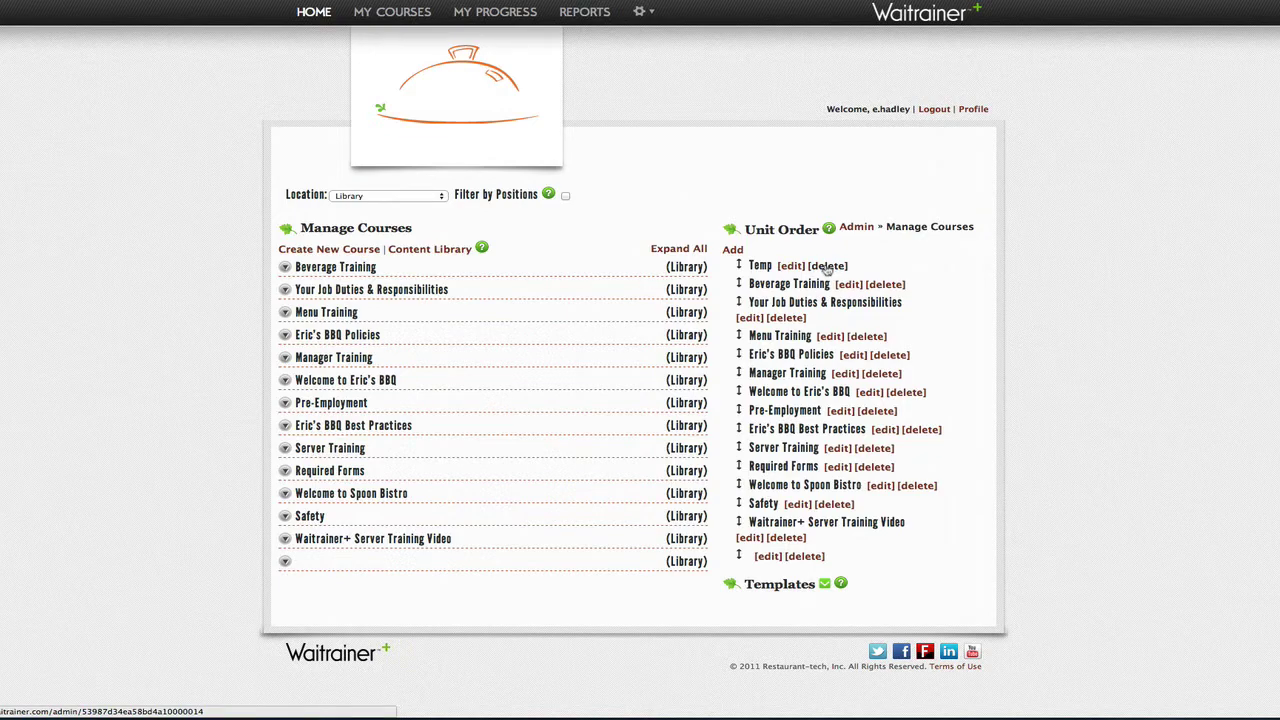
left_click(828, 266)
left_click(745, 190)
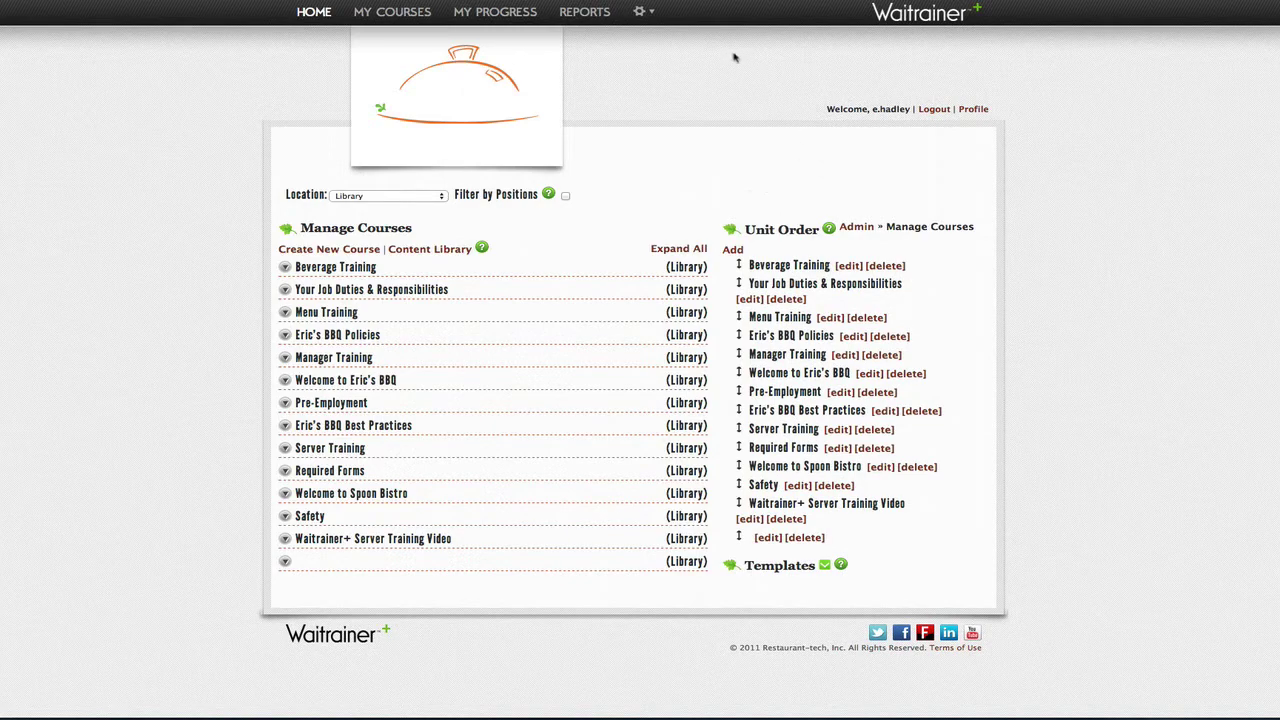
Step: Open Manage User Accounts and filter the list to the 'default - The Smoke Pitt' location
left_click(642, 13)
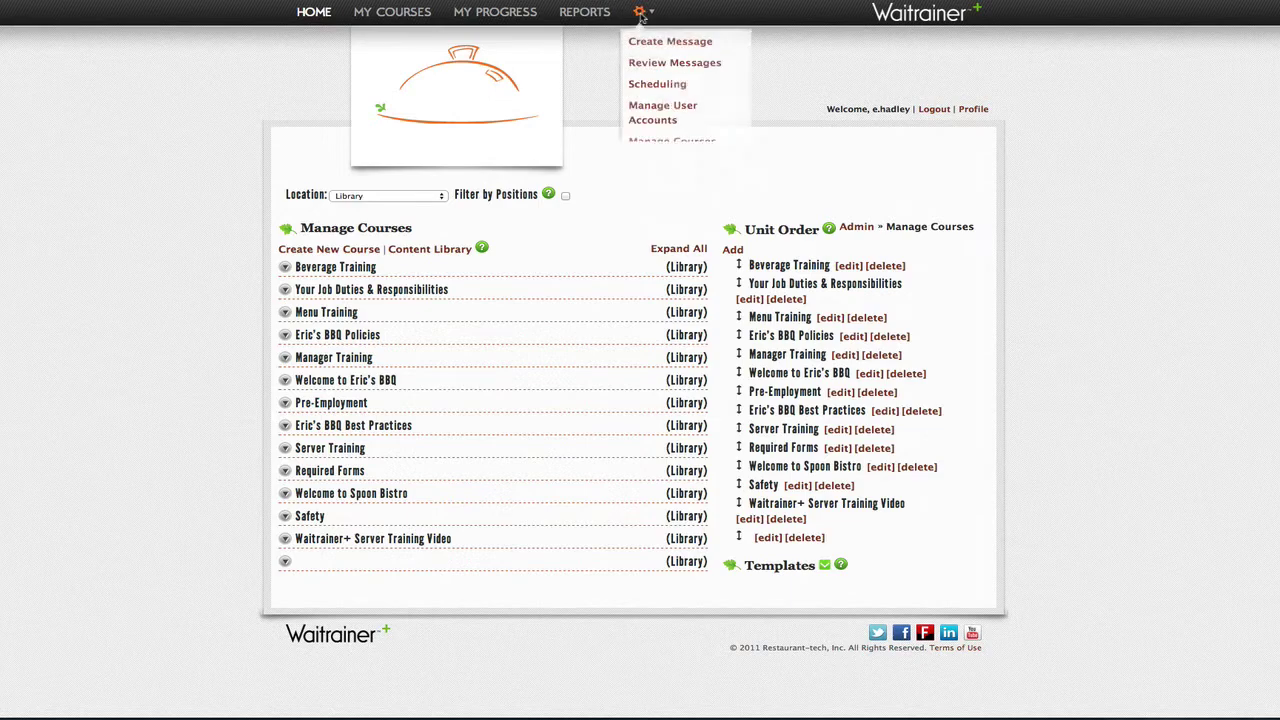
left_click(650, 106)
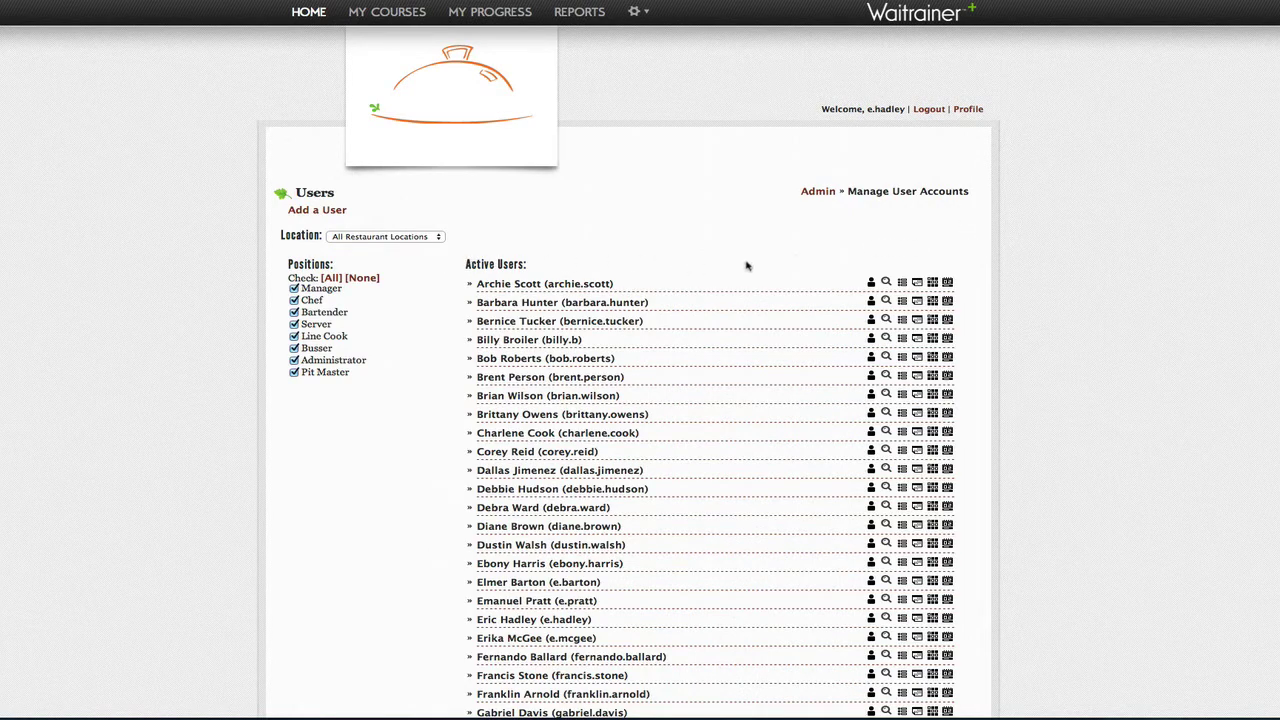
scroll(745, 275, "down", 5)
scroll(745, 281, "down", 2)
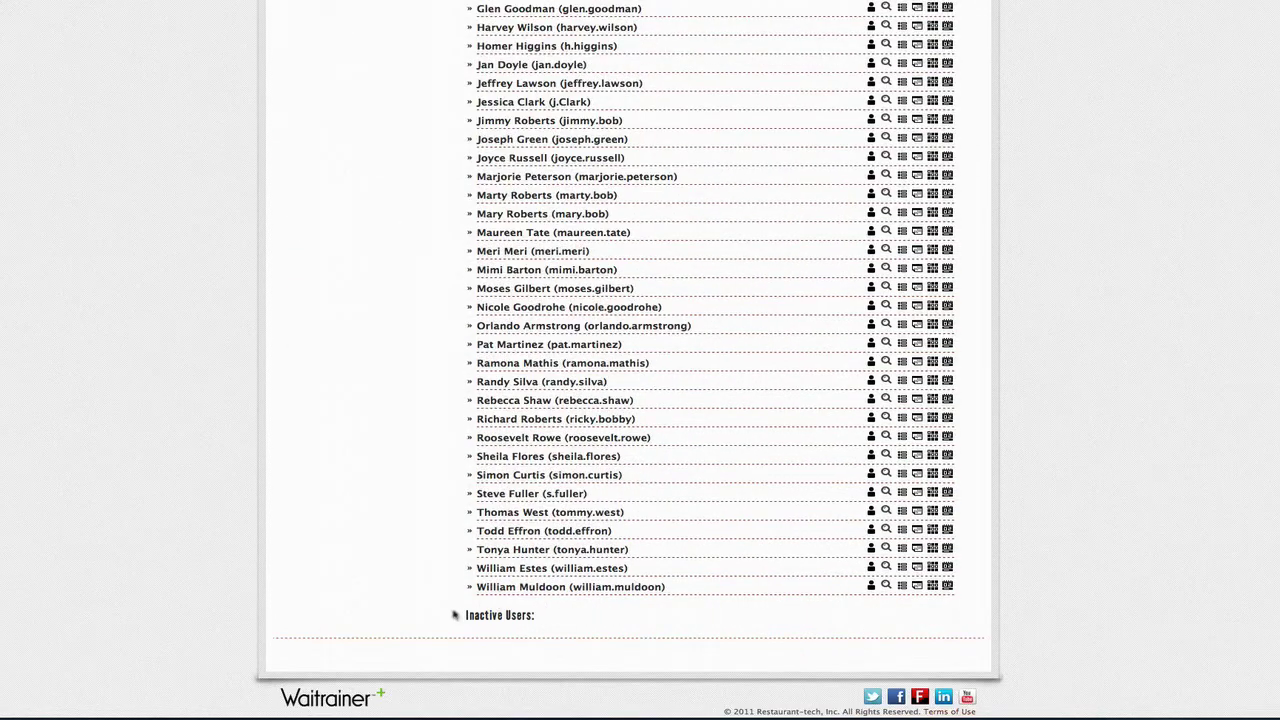
scroll(681, 542, "up", 7)
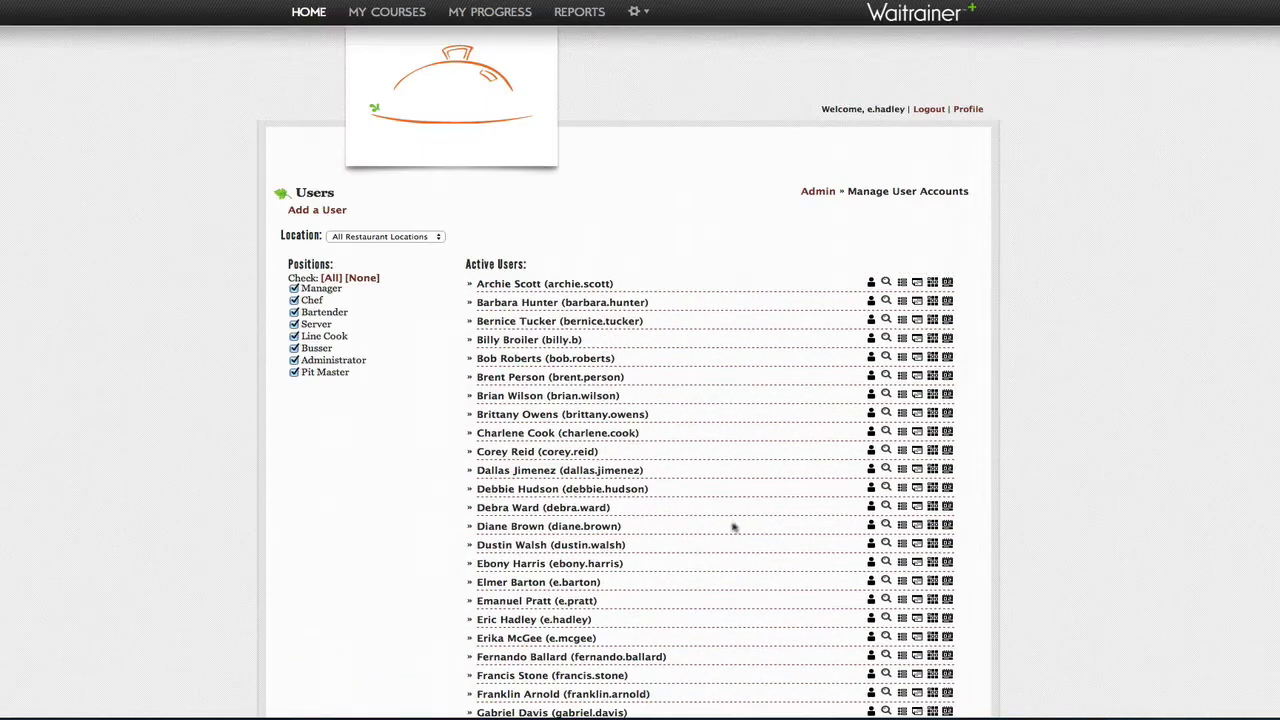
left_click(440, 237)
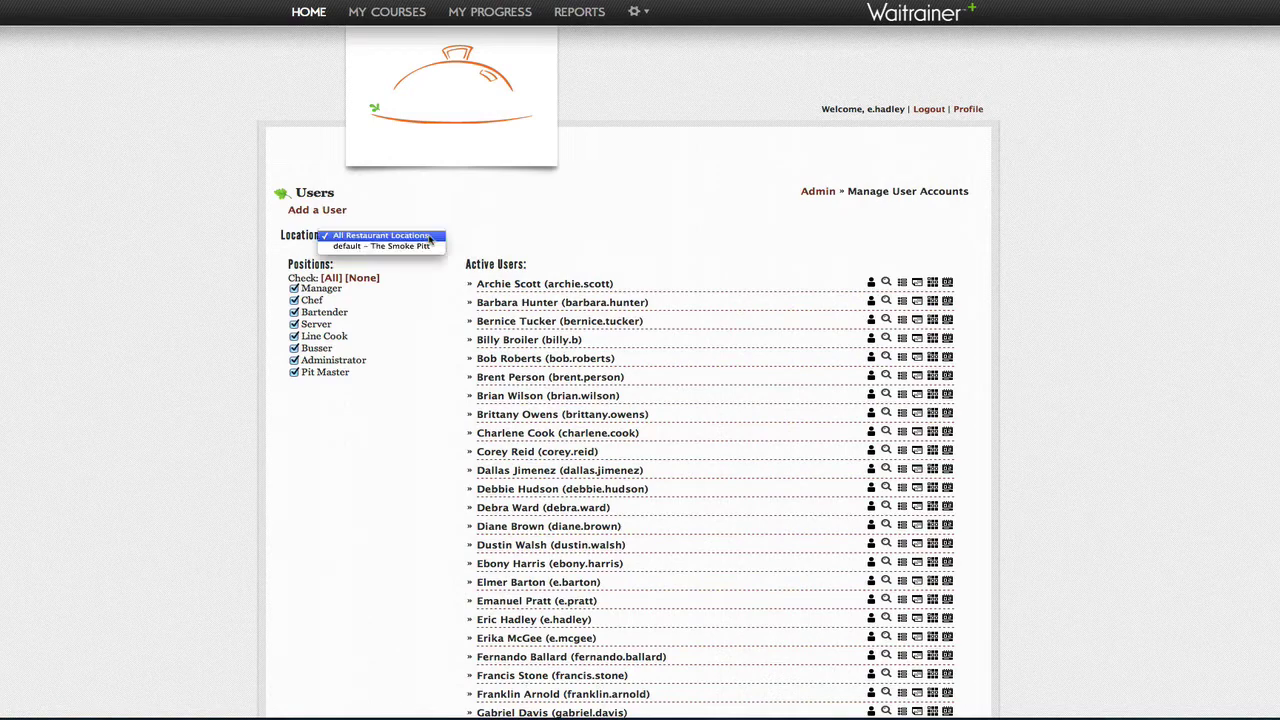
left_click(427, 251)
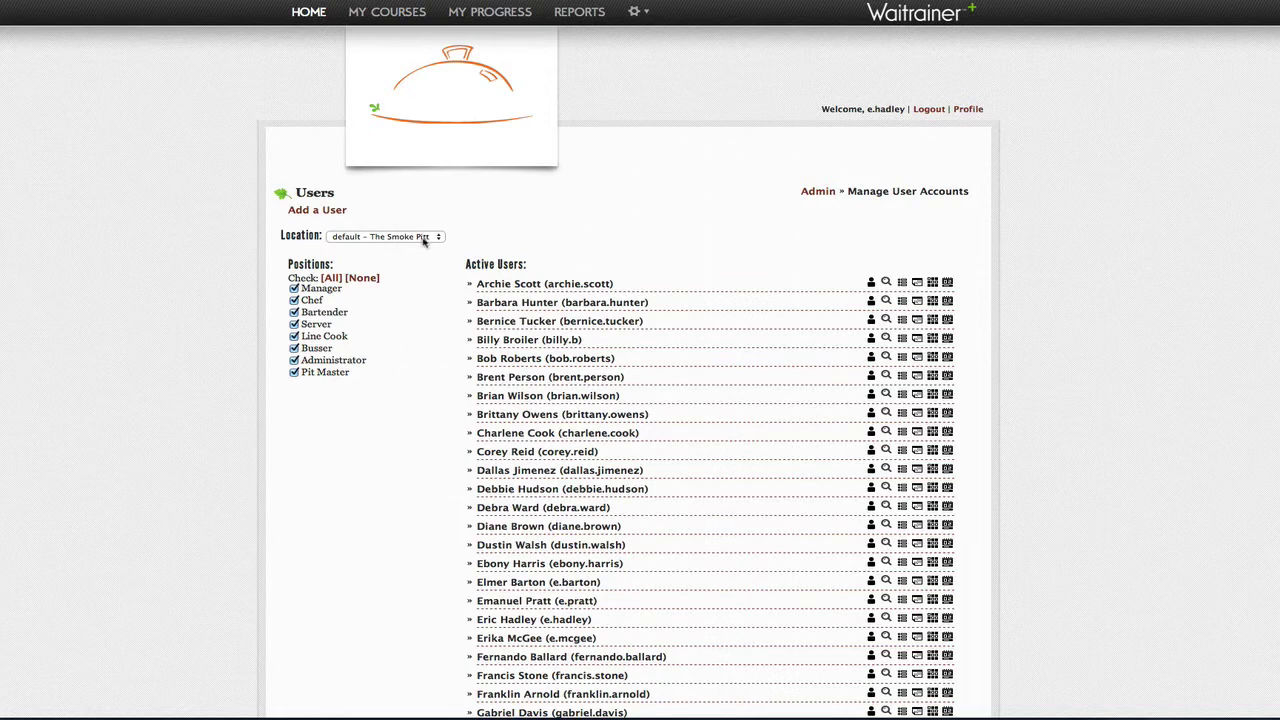
Step: Start a new user, pasting the first and last name, then the password and its confirmation
left_click(334, 213)
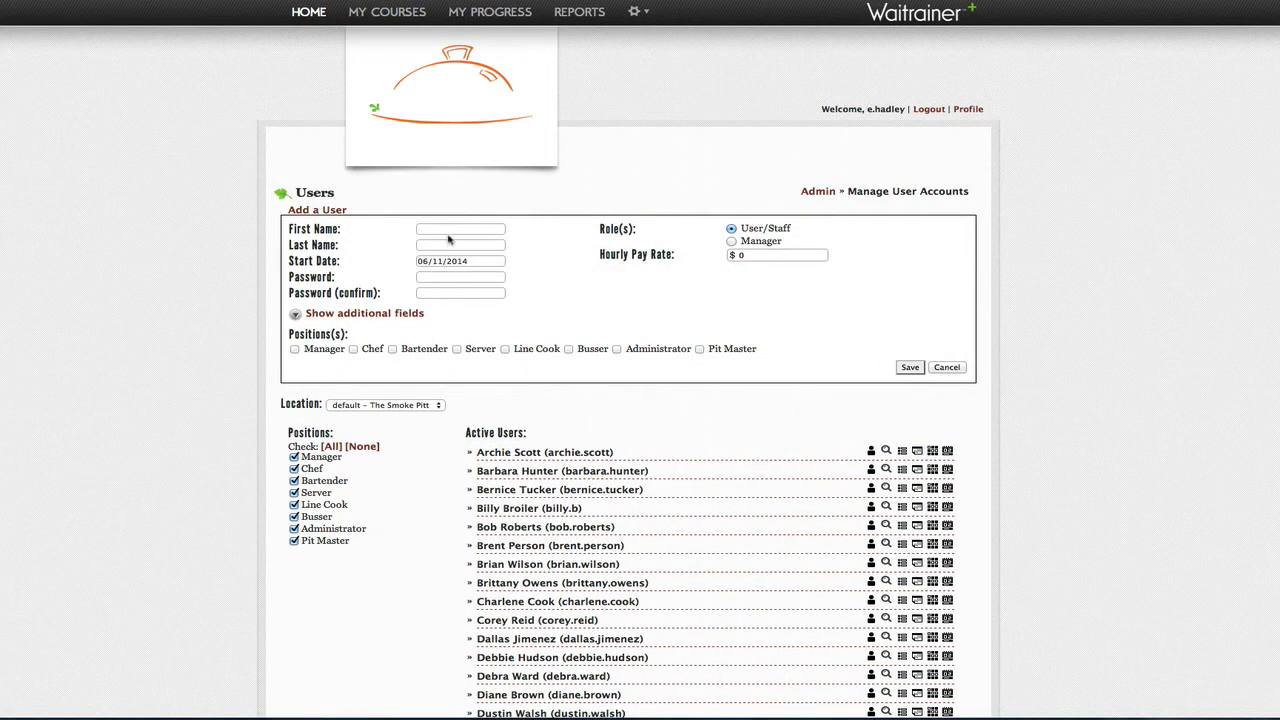
right_click(447, 232)
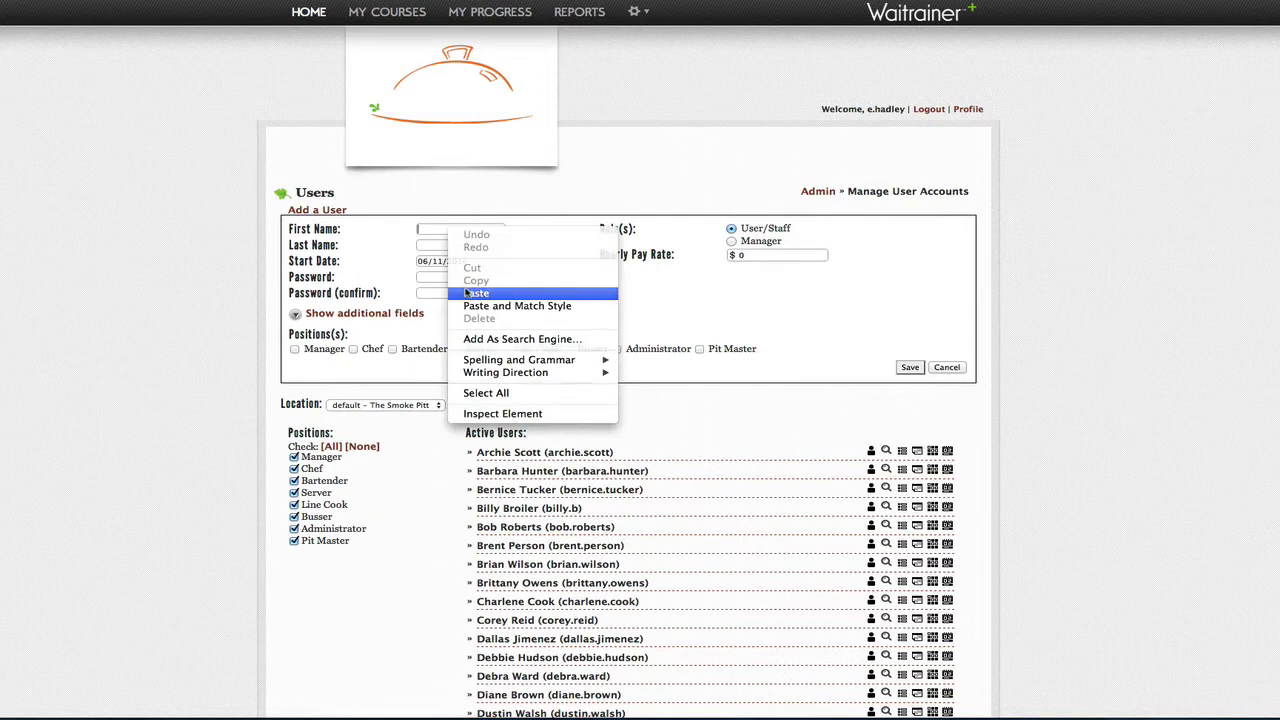
left_click(466, 290)
right_click(431, 243)
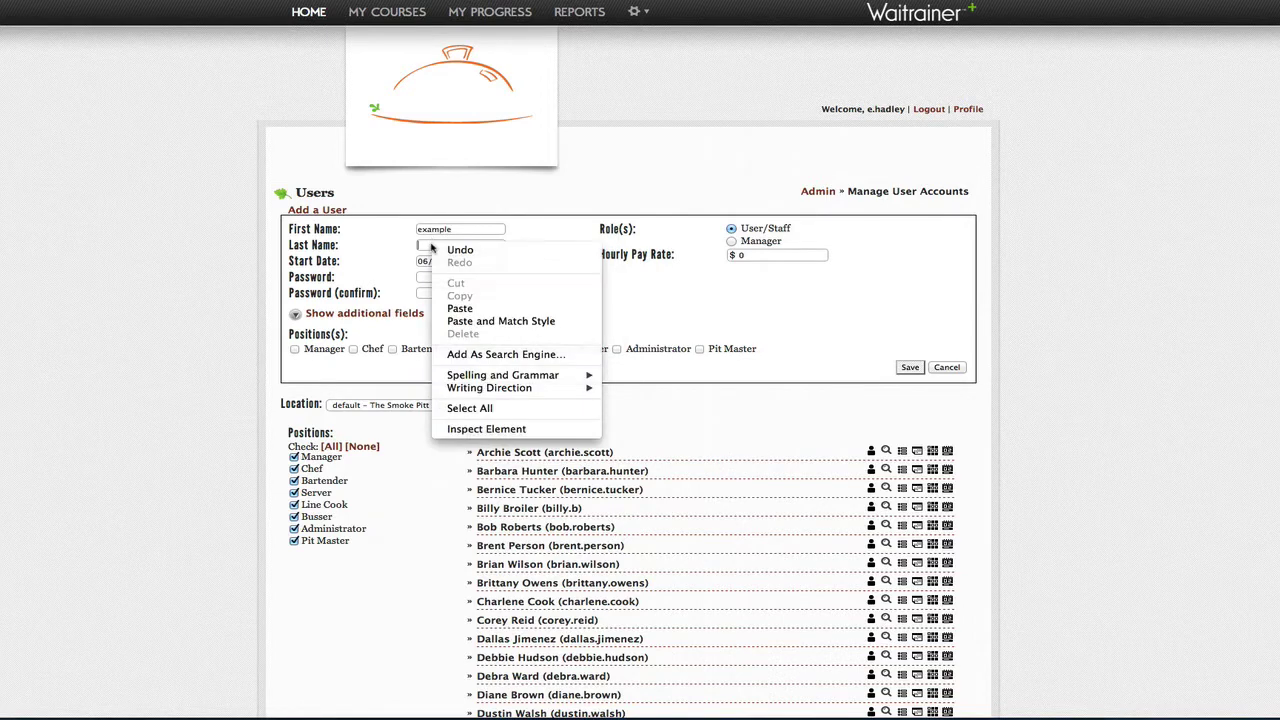
left_click(453, 311)
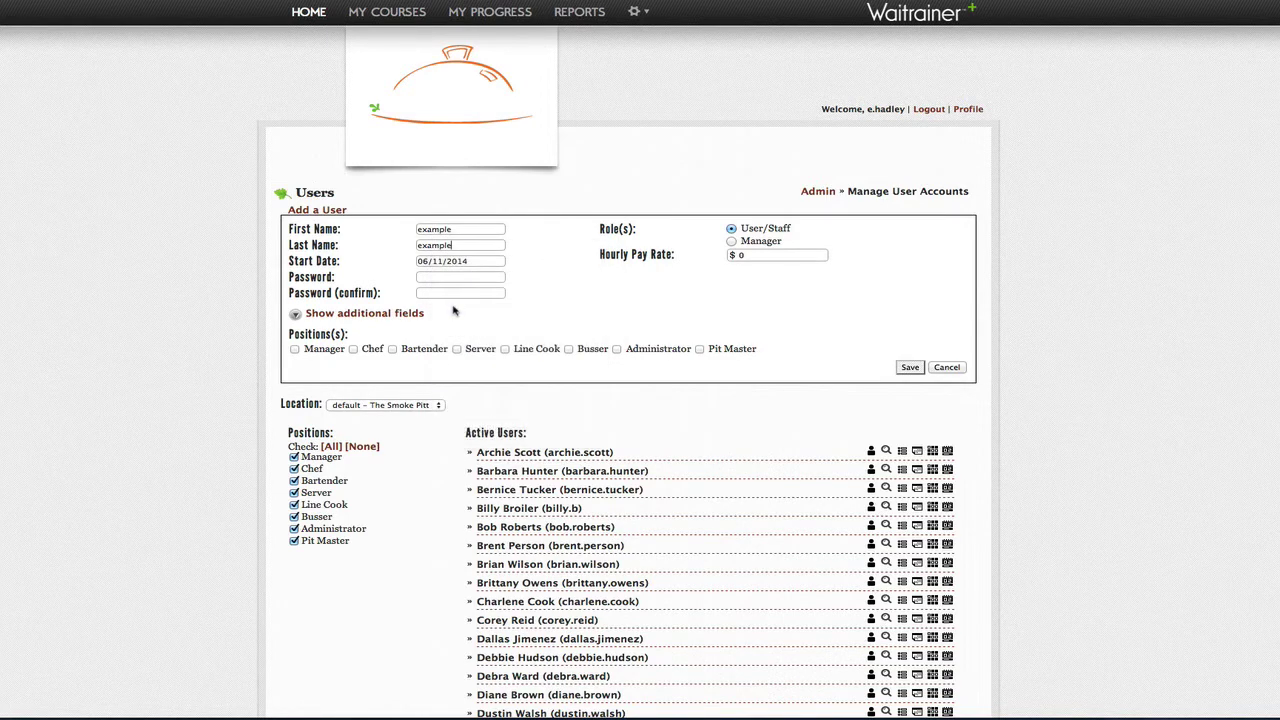
right_click(444, 276)
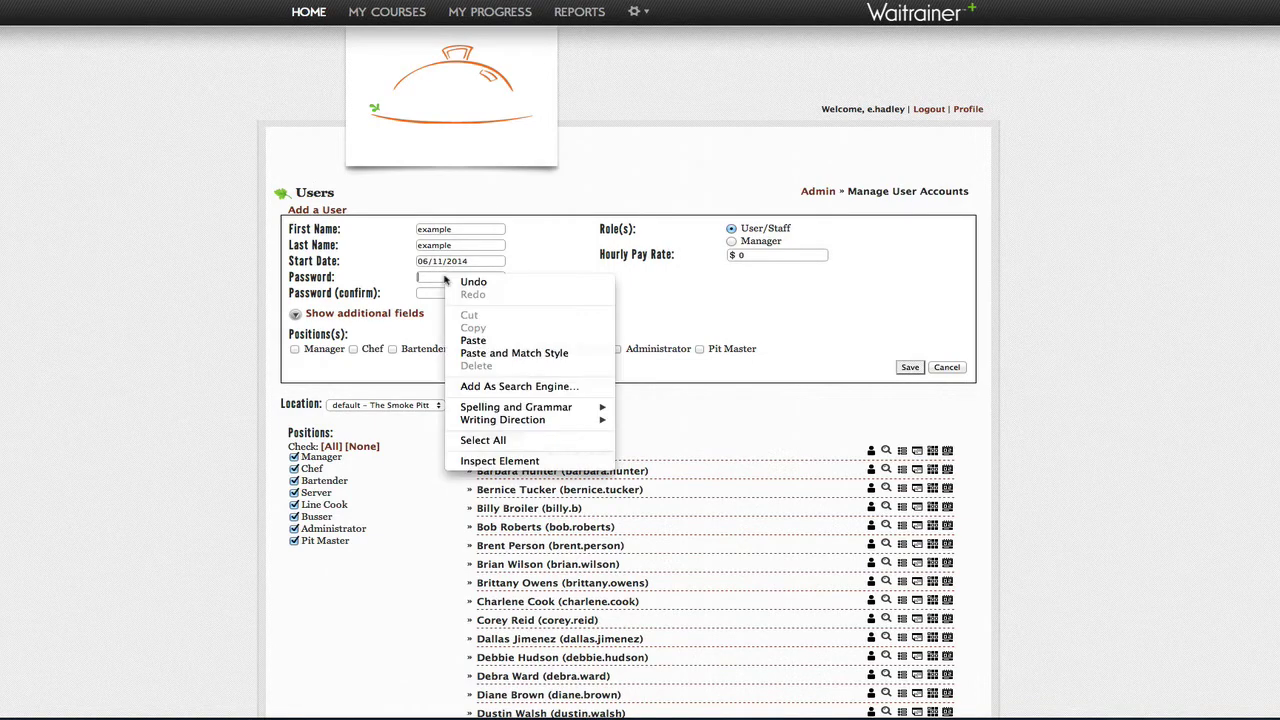
left_click(466, 343)
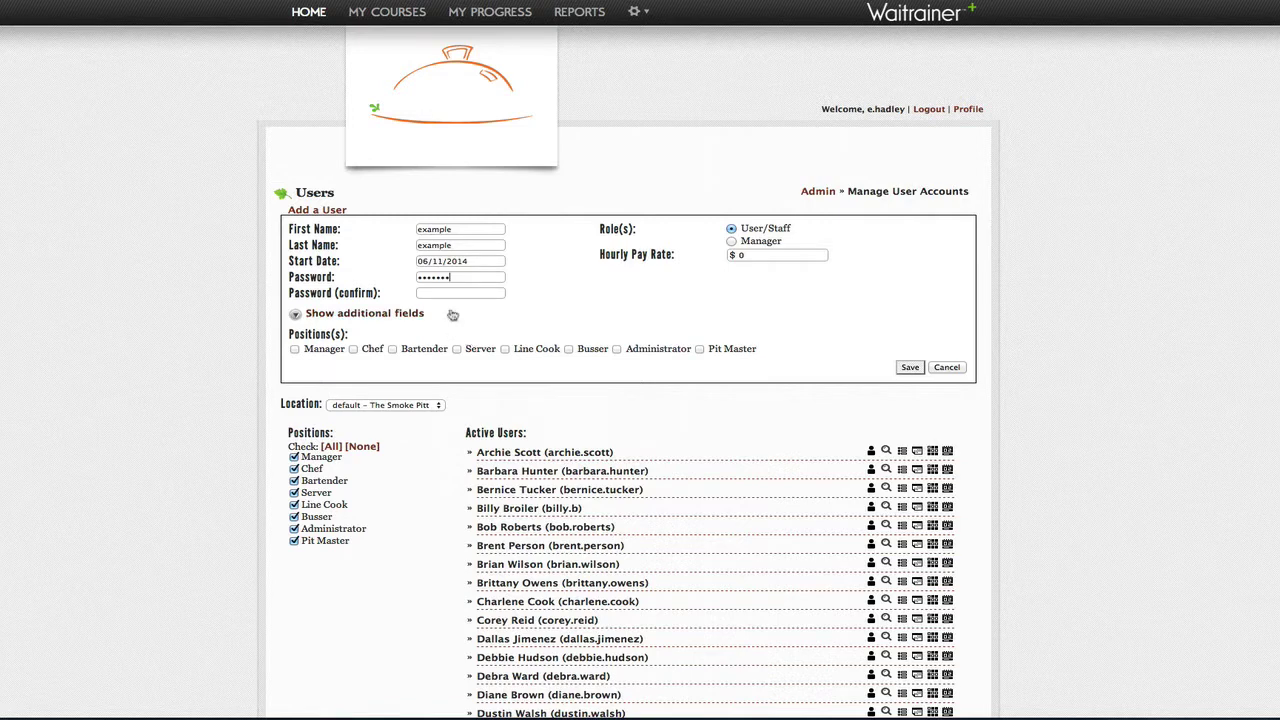
right_click(447, 294)
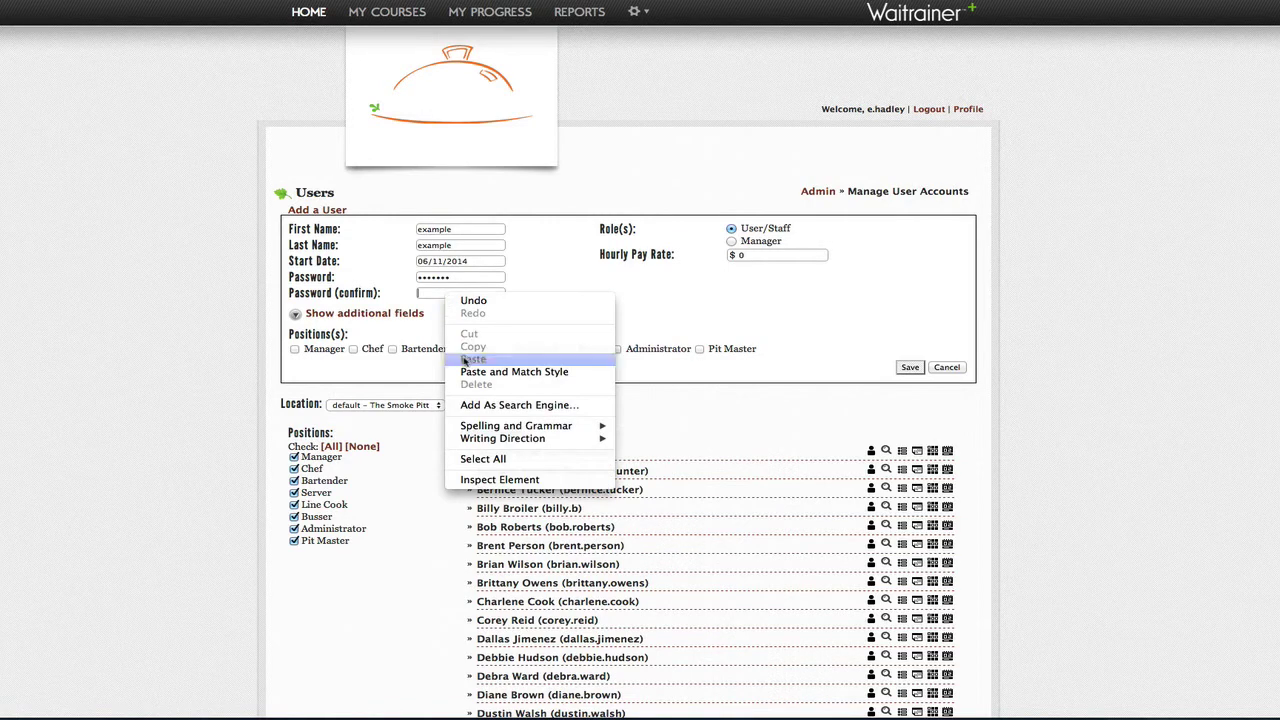
left_click(468, 358)
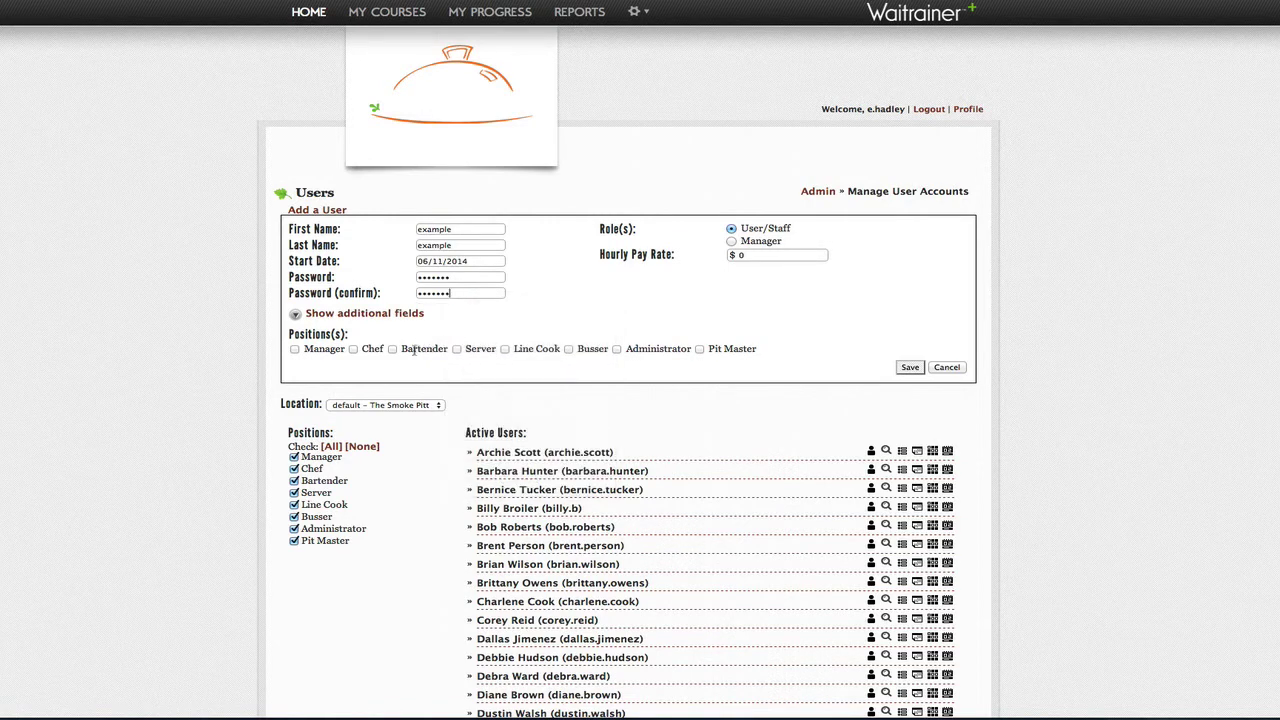
Step: Assign the Server and Bartender positions, set a $9 hourly pay rate, and save the account
left_click(457, 349)
left_click(392, 349)
type("9")
left_click(296, 316)
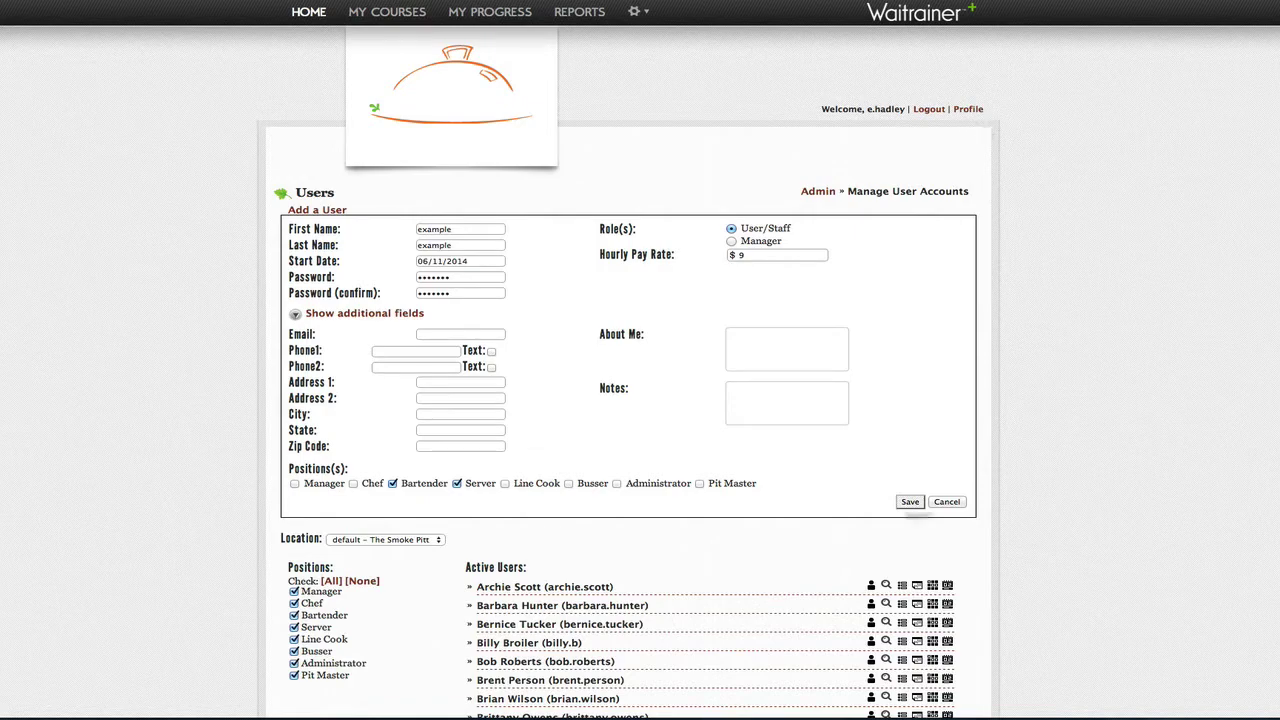
left_click(911, 502)
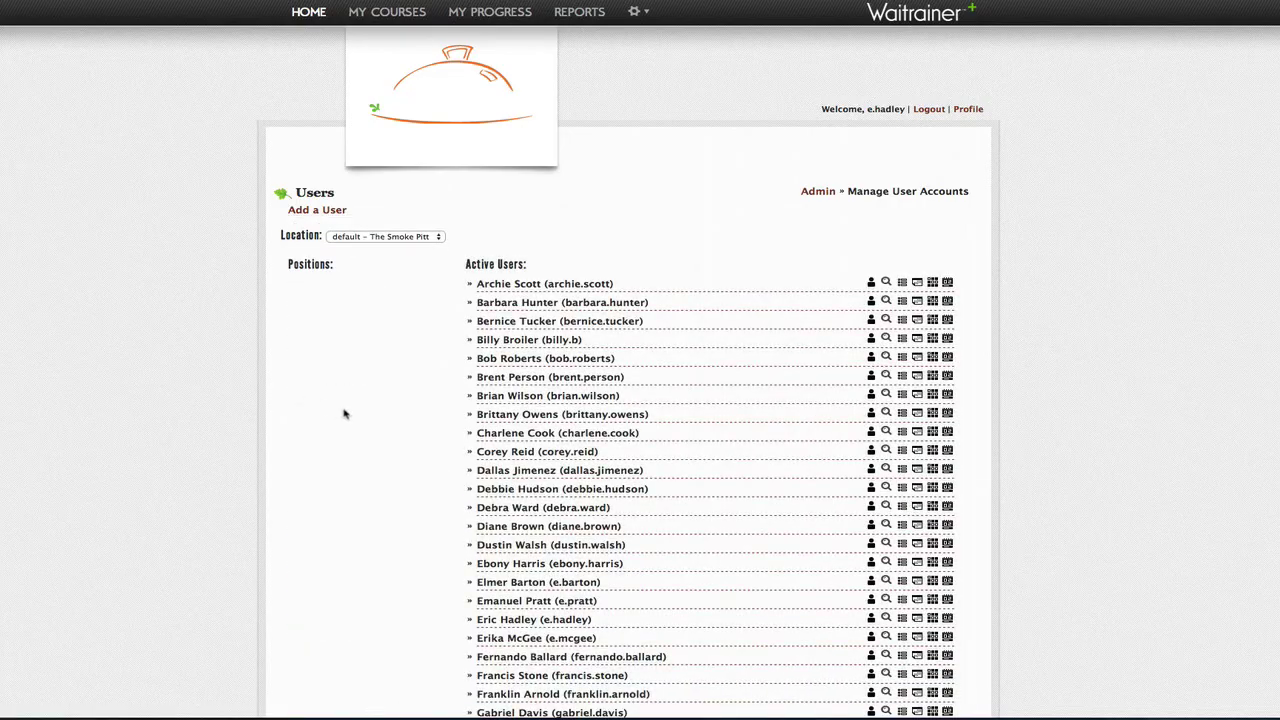
Step: Scroll to the end of Active Users and open the newly added user's profile
scroll(355, 410, "down", 10)
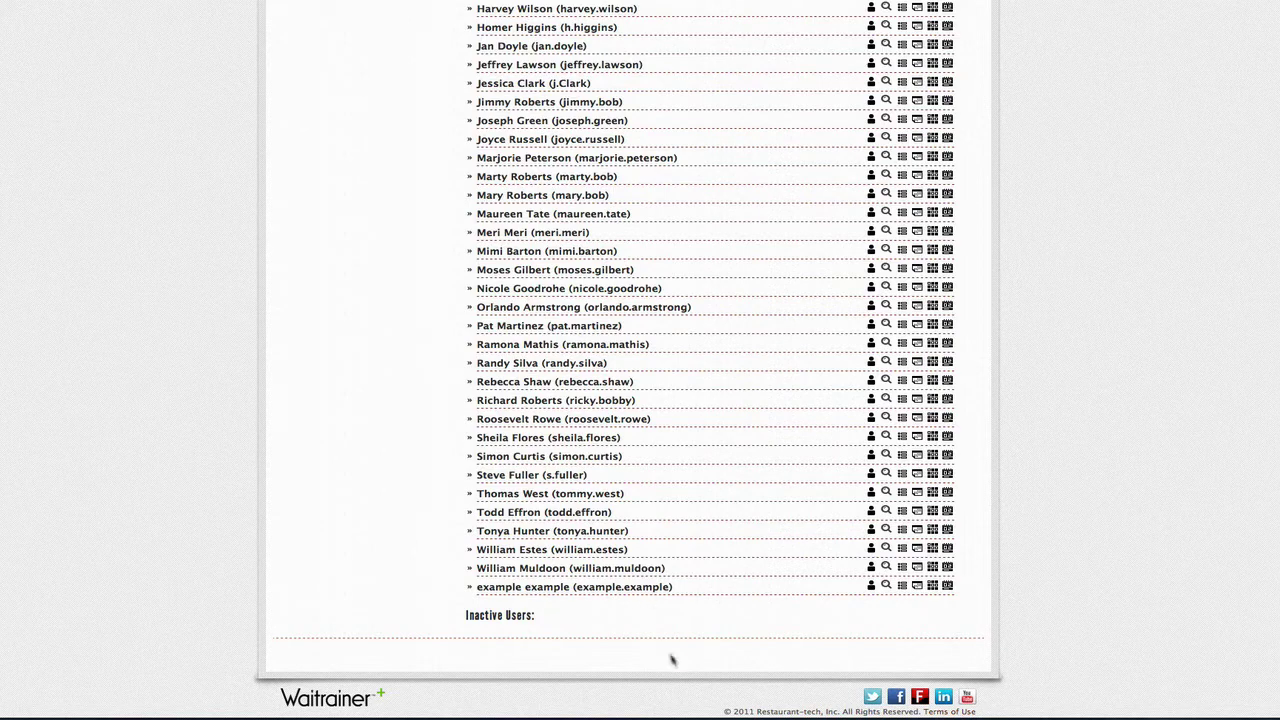
left_click(871, 588)
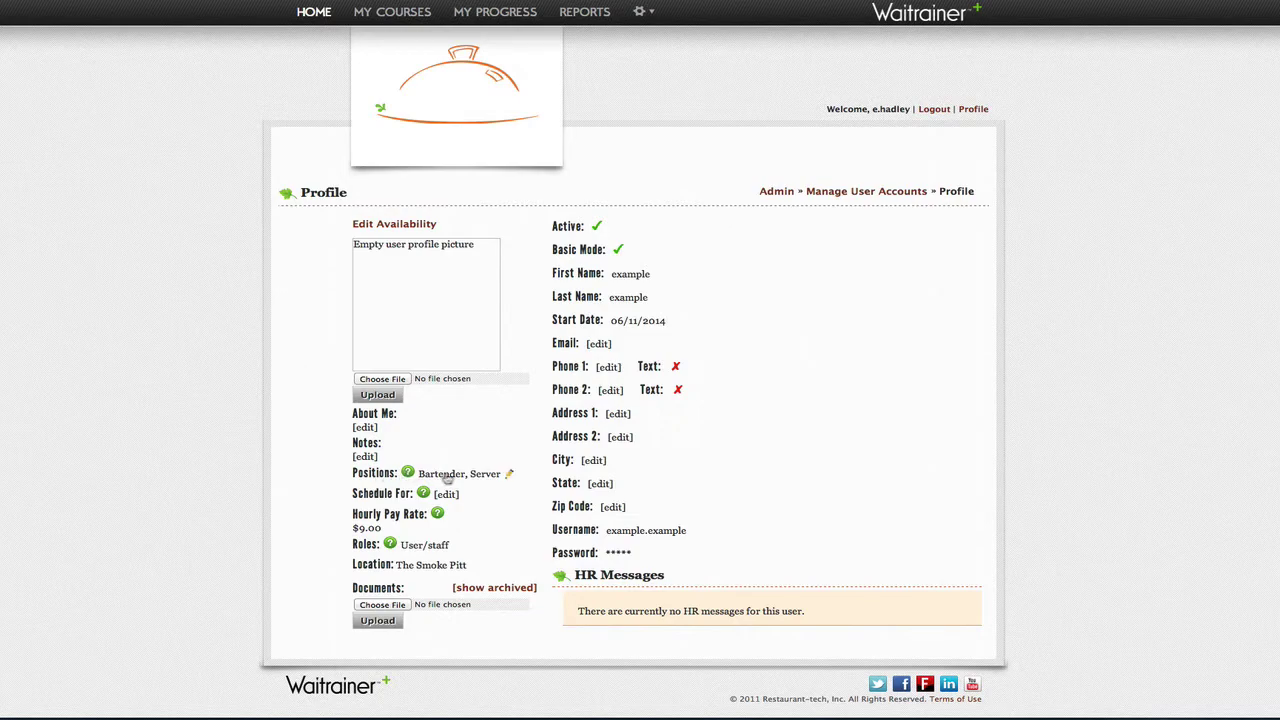
Step: Check but keep the Bartender and Server positions, then start editing the user's roles
mouse_move(497, 481)
left_click(507, 477)
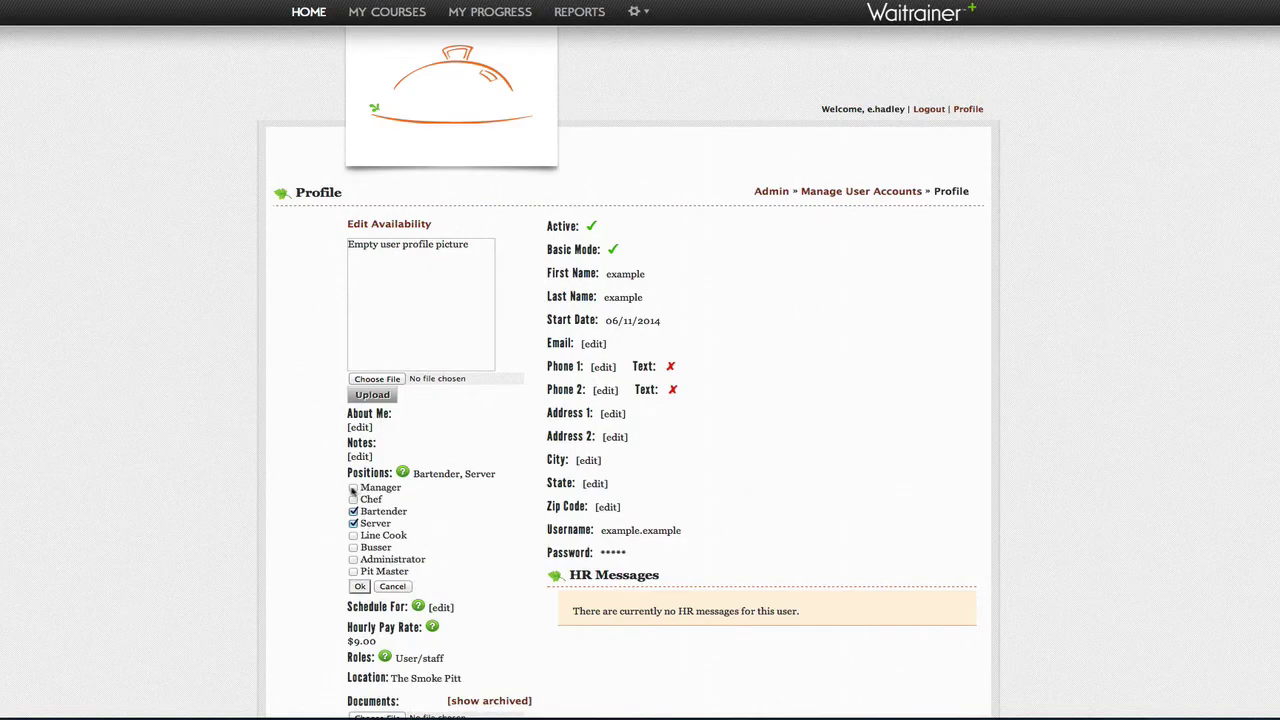
left_click(493, 477)
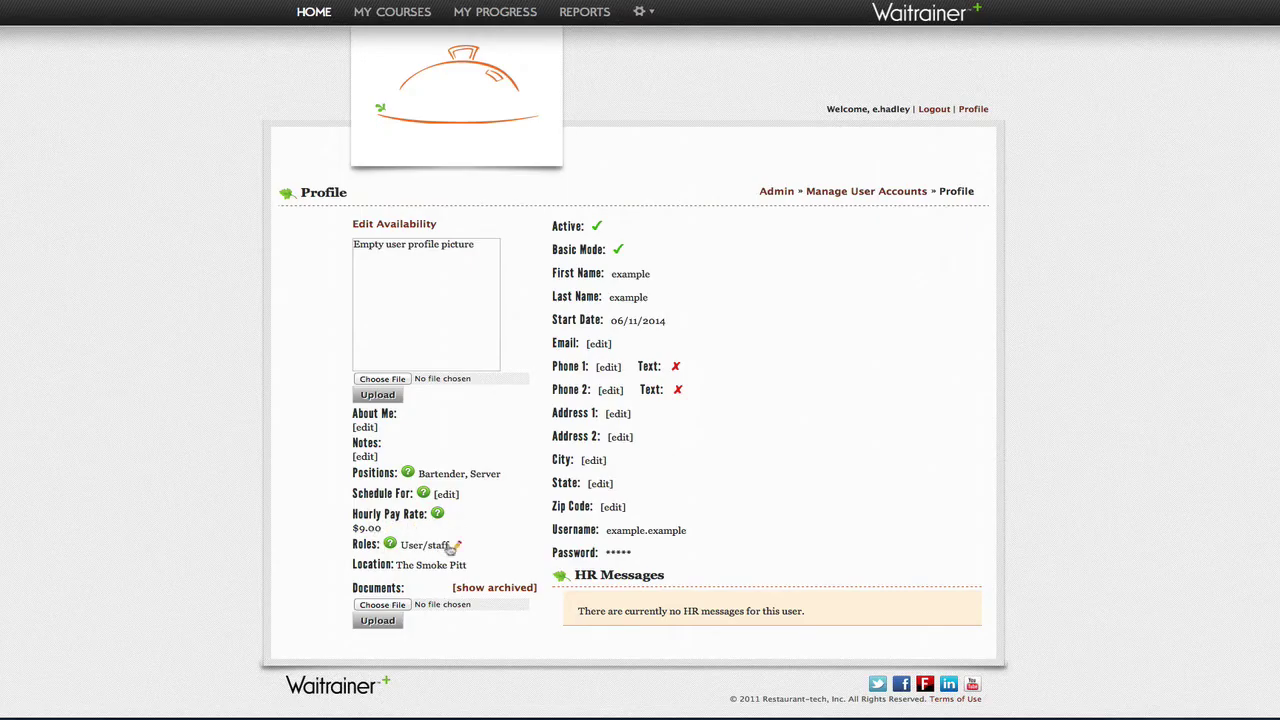
left_click(456, 549)
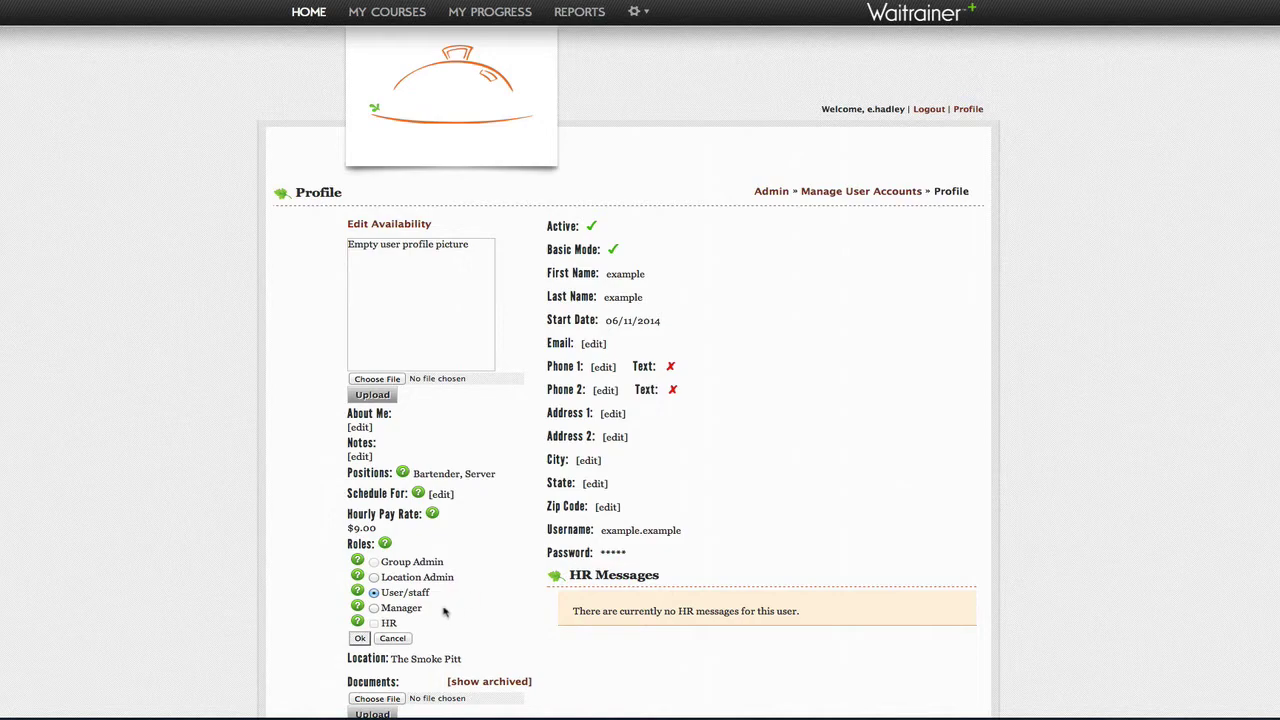
Step: Choose the Manager role and add HR in the user's Roles editor
left_click(373, 608)
scroll(528, 625, "down", 2)
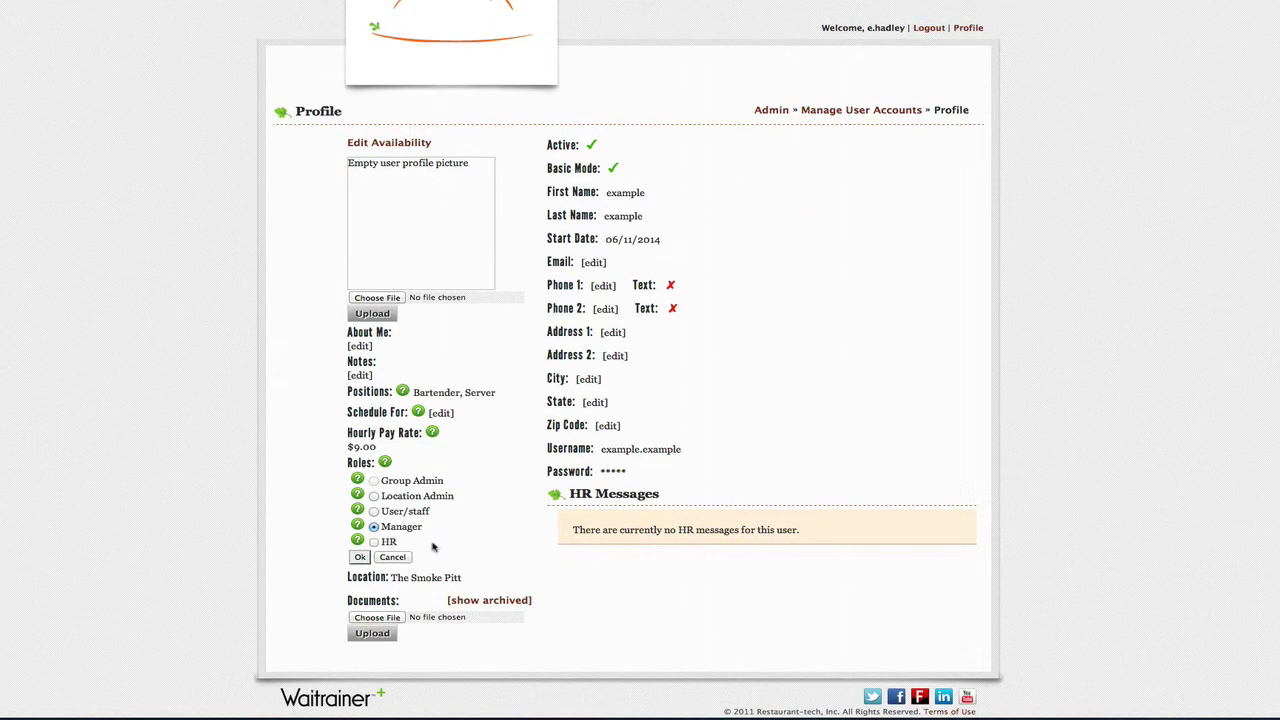
left_click(373, 543)
scroll(739, 381, "up", 1)
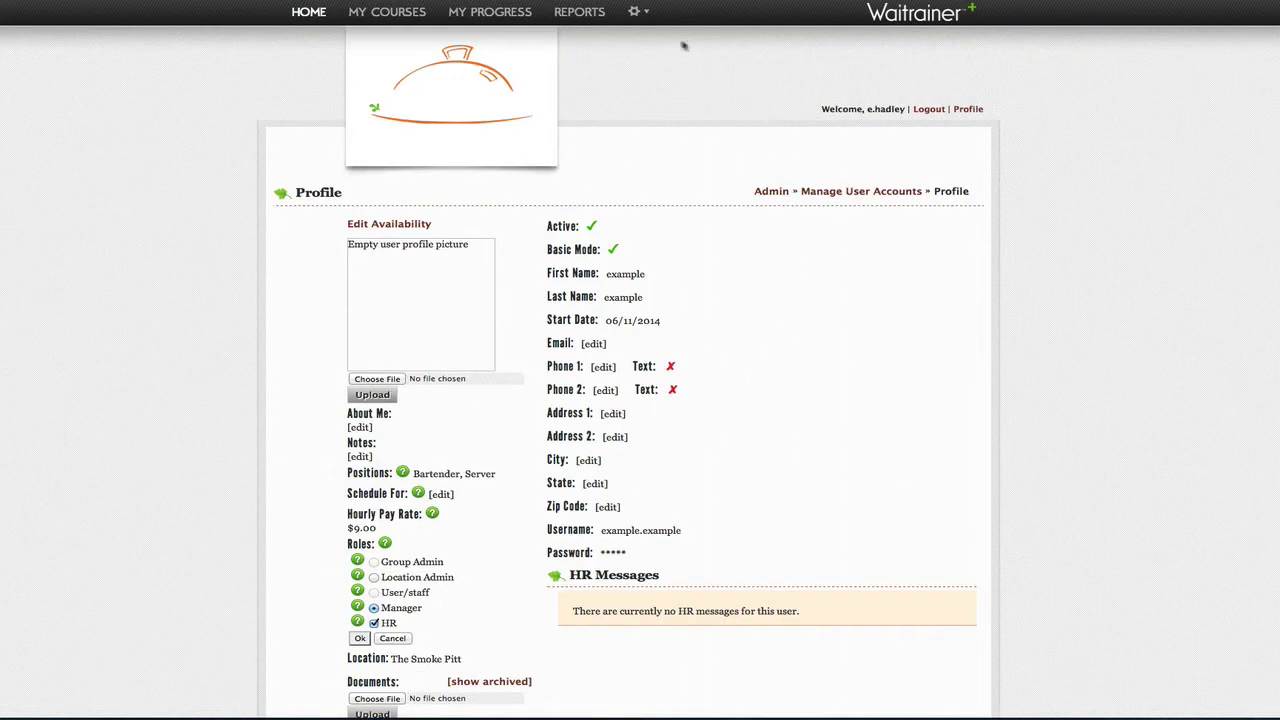
Step: Start a new course from Manage Courses, briefly checking the wt demo.docx notes
left_click(635, 14)
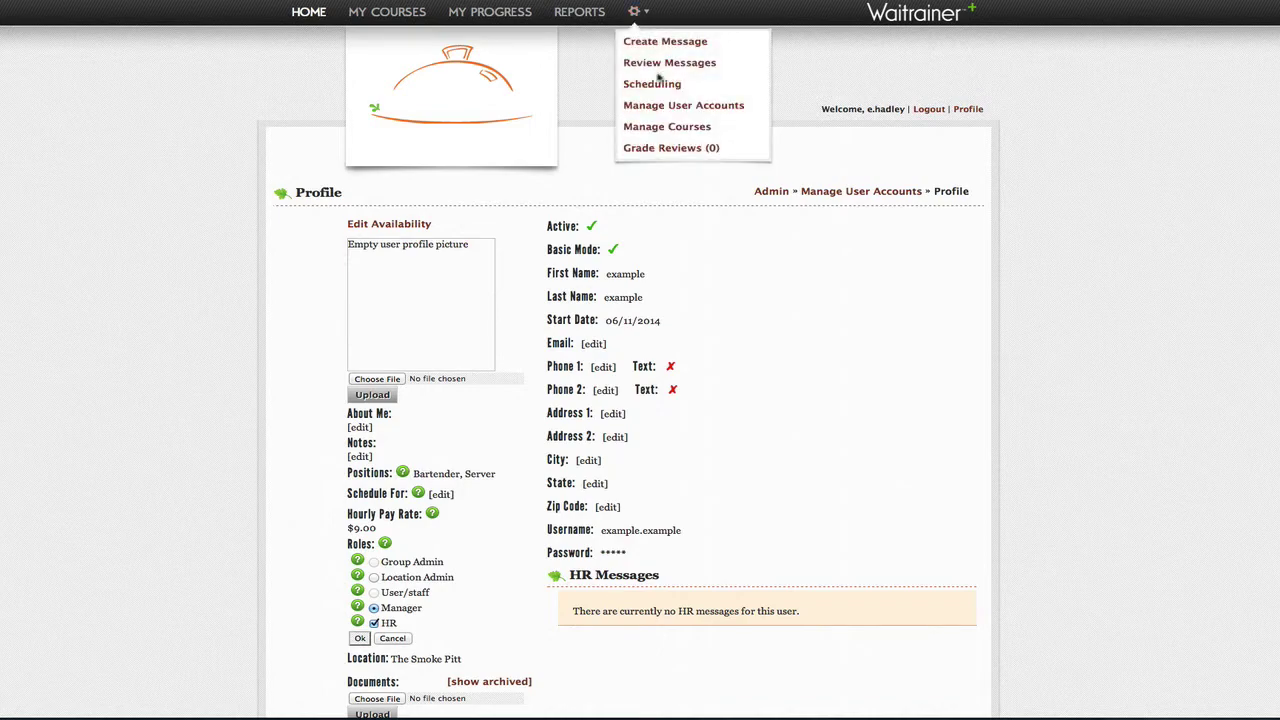
left_click(651, 127)
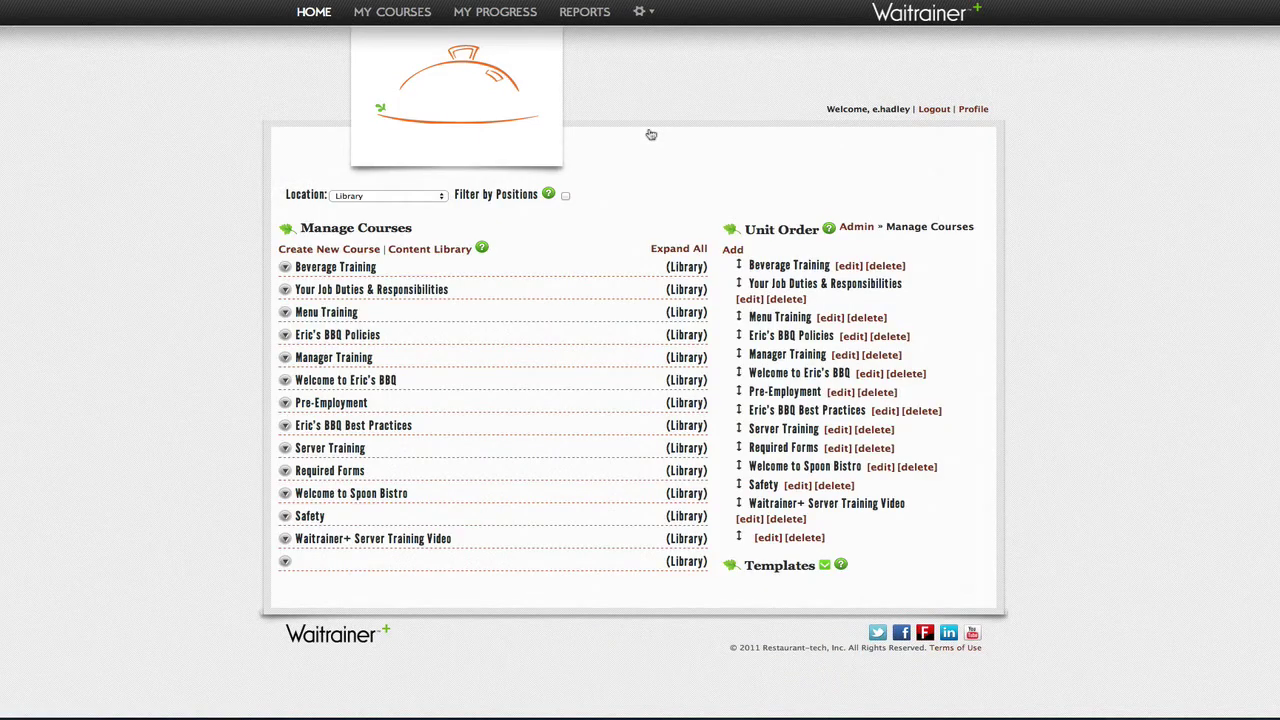
left_click(328, 250)
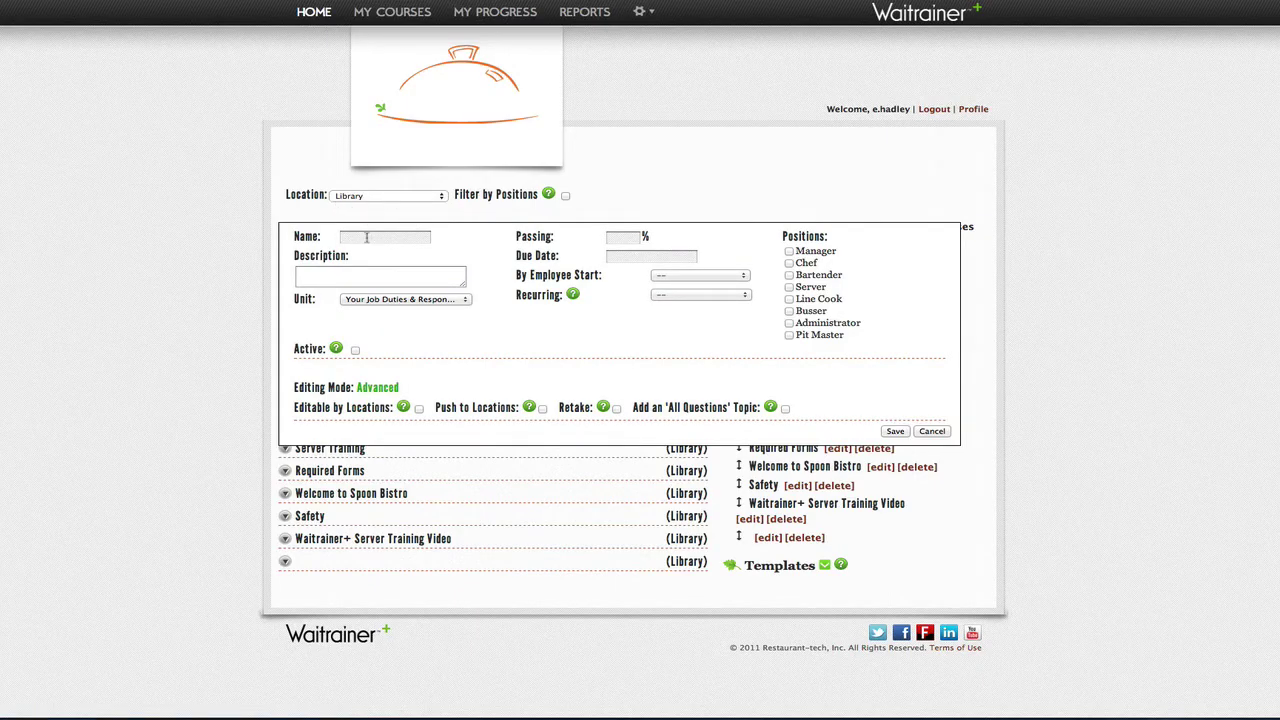
left_click(1166, 717)
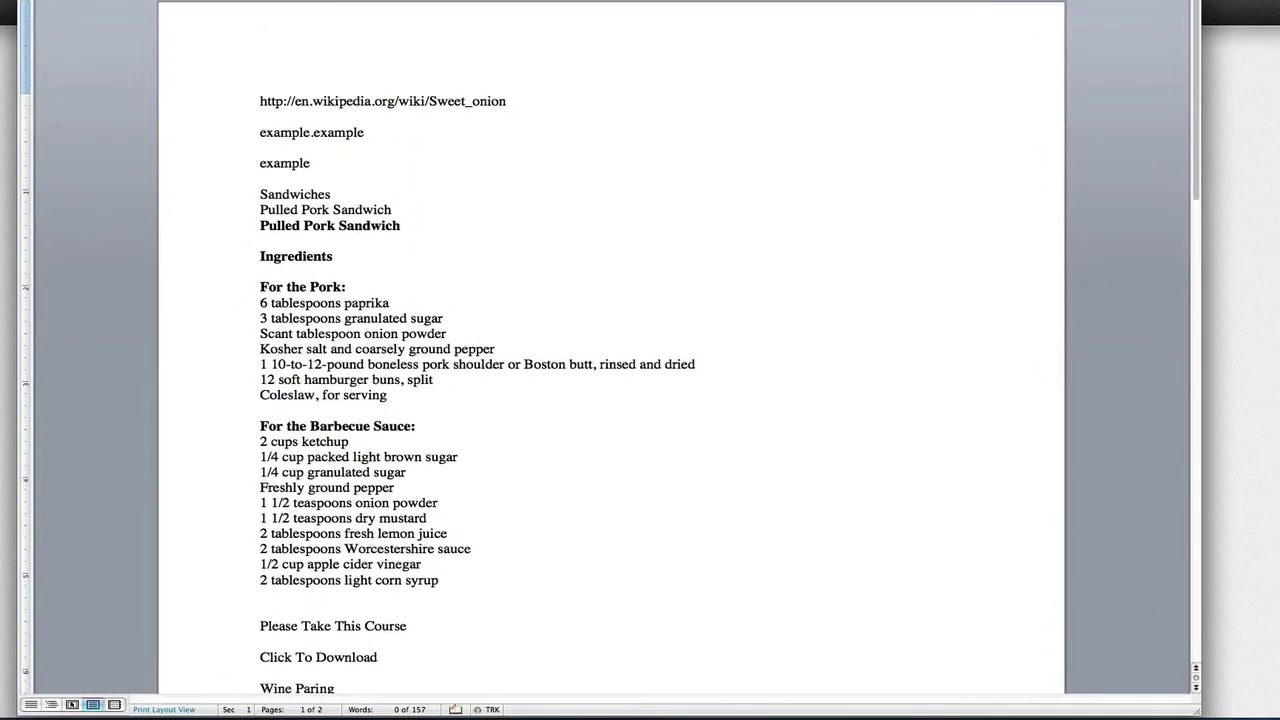
key("super+m")
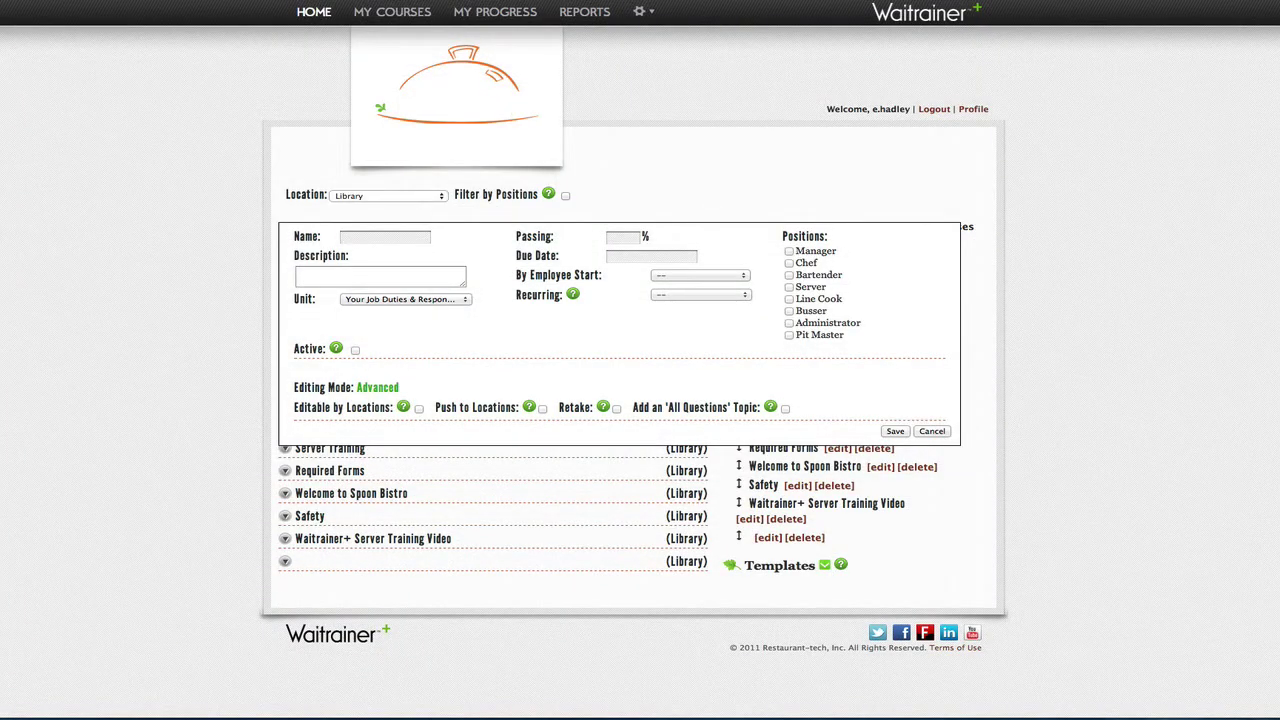
Step: Name the course Sandwiches, place it in Menu Training, and mark it active
type("Sandwiches")
left_click(465, 302)
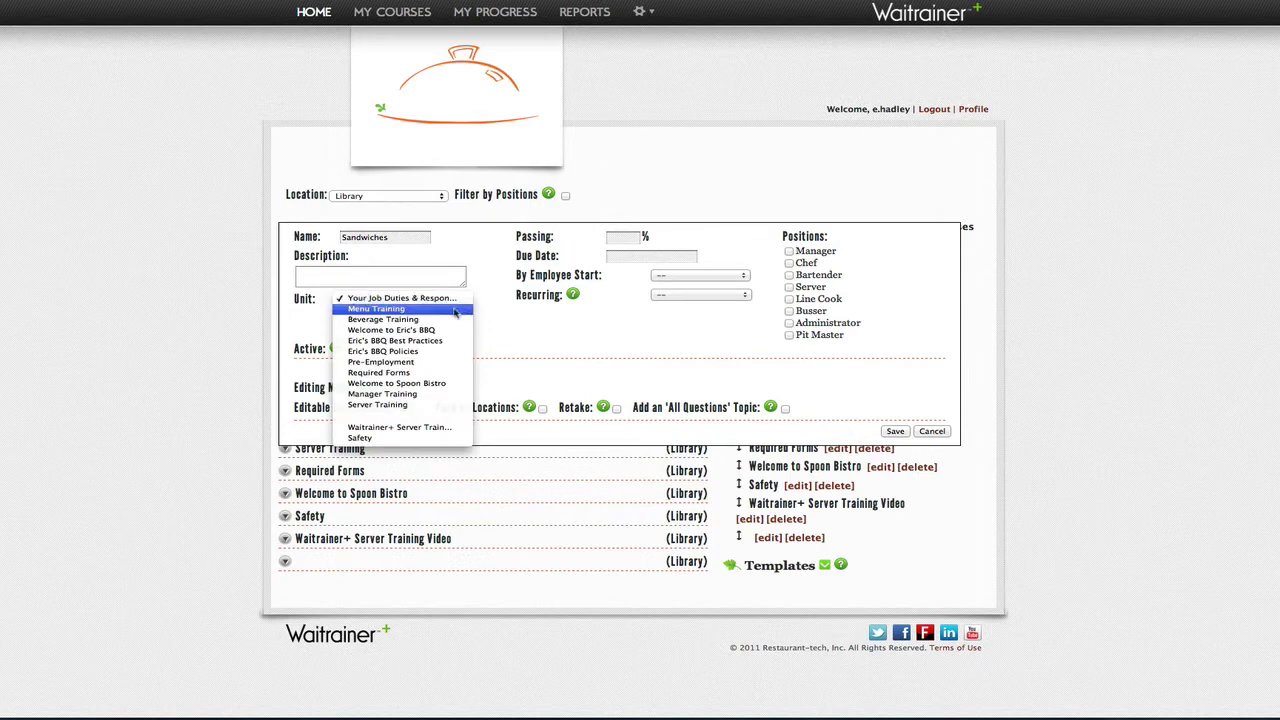
left_click(454, 312)
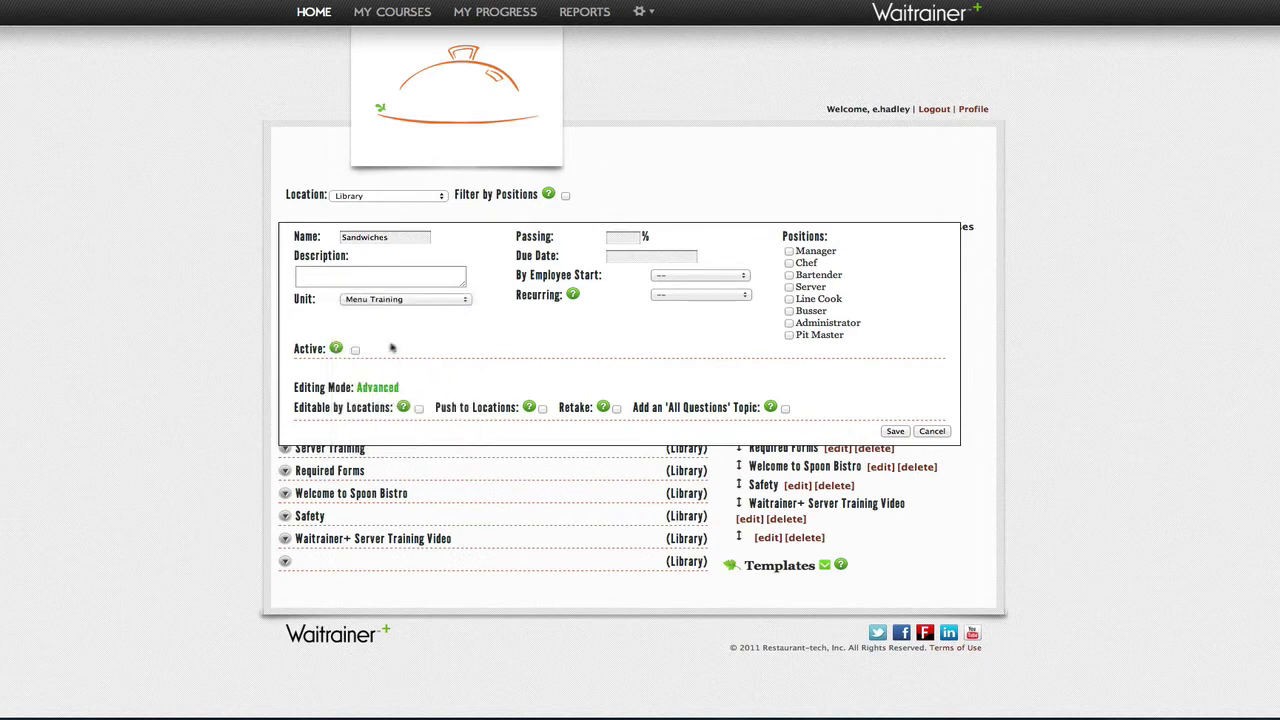
left_click(355, 350)
Step: Set a 90% passing score and assign the course to Bartender, Server, Line Cook and Chef
left_click(622, 238)
type("90")
left_click(789, 275)
left_click(789, 287)
left_click(789, 299)
left_click(789, 263)
left_click(656, 256)
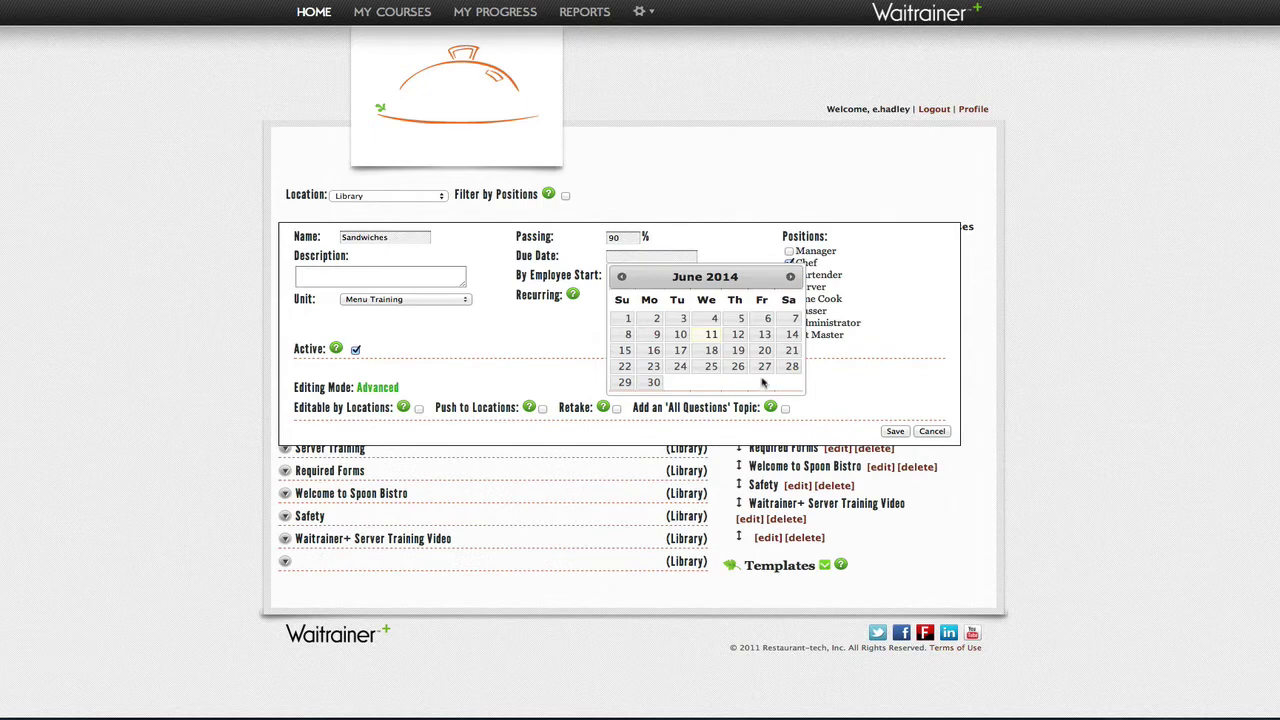
Step: Set the due date to 06/21/2014 and the employee-start timing to Week After
left_click(791, 350)
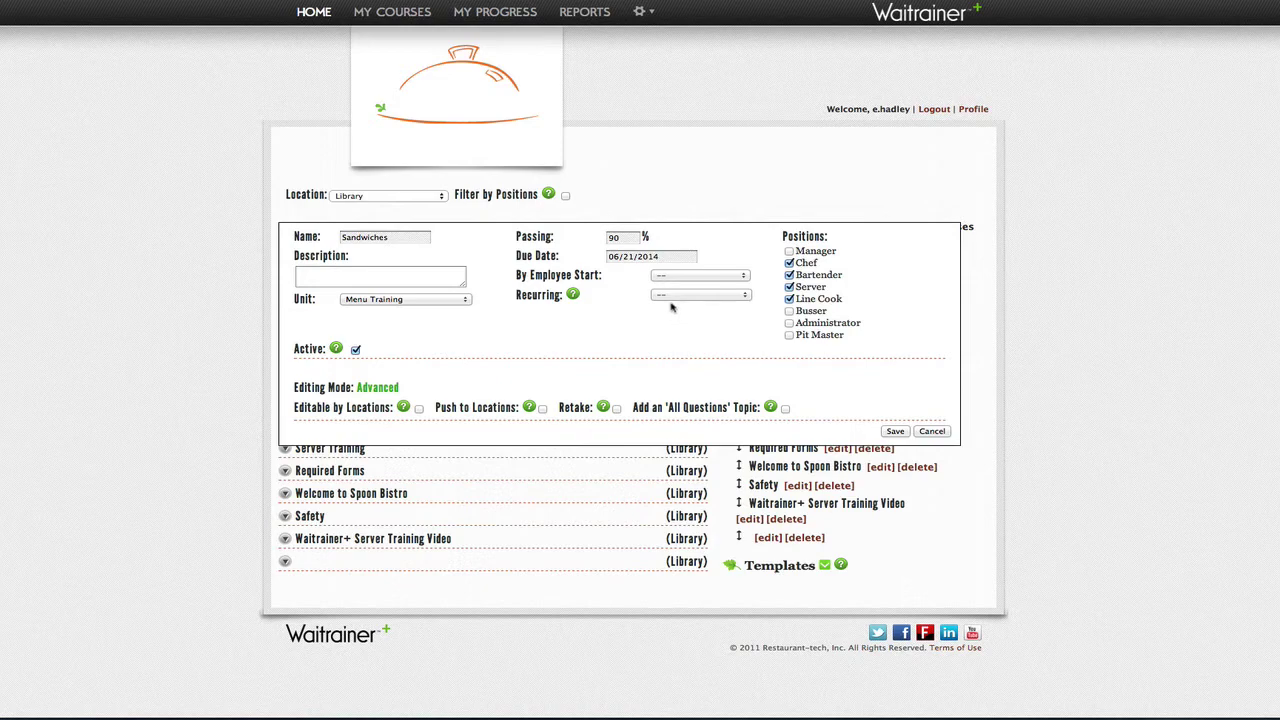
left_click(745, 276)
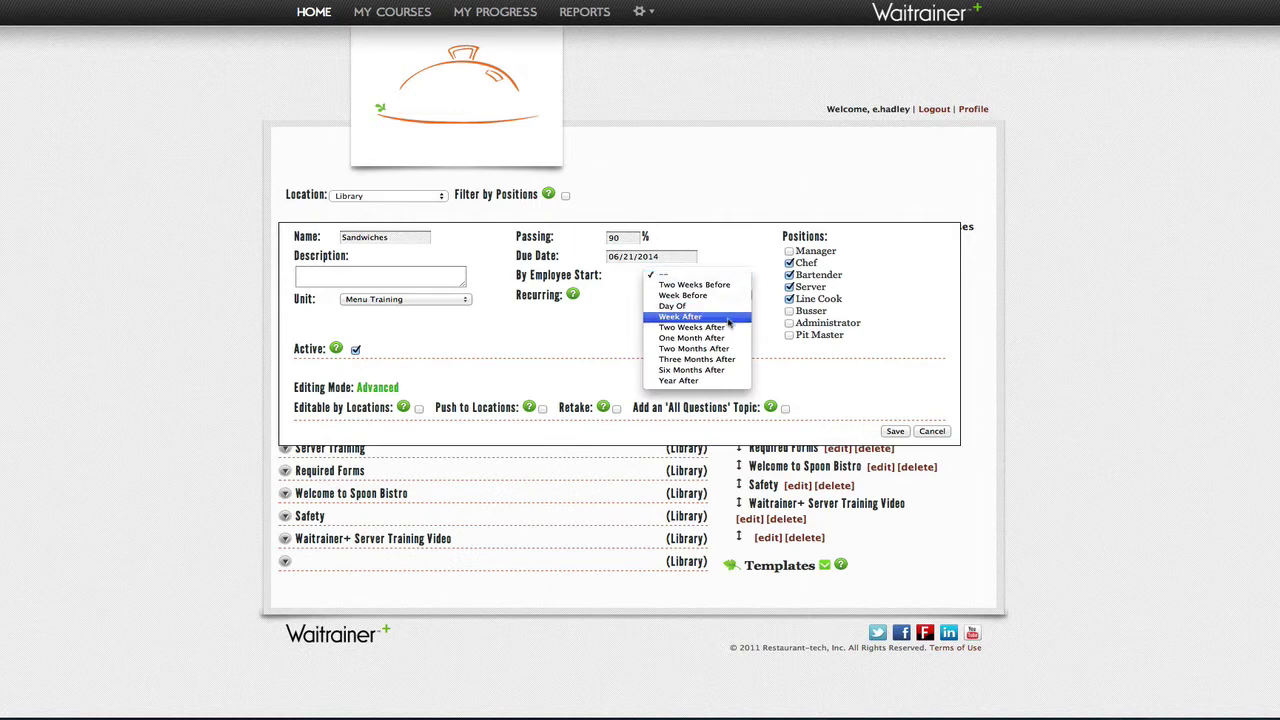
left_click(726, 319)
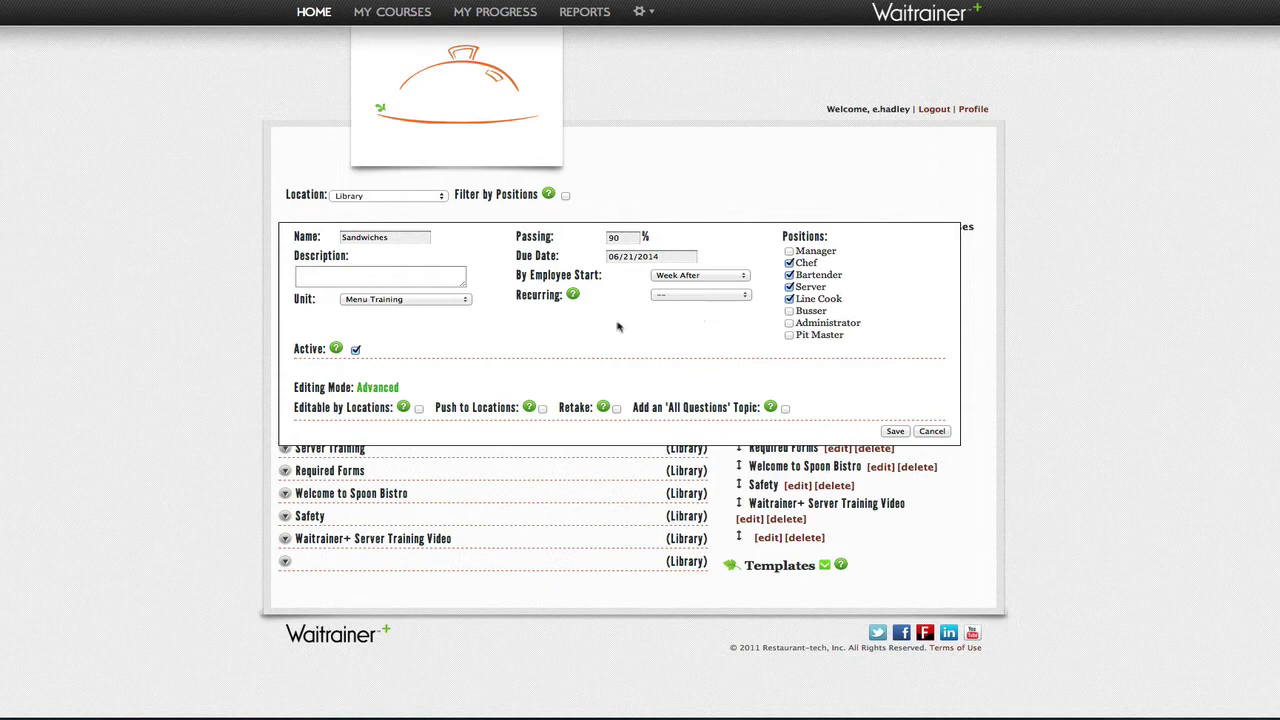
Step: Leave recurrence unset, keep Week After timing, and delete the 06/21/2014 due date
left_click(747, 299)
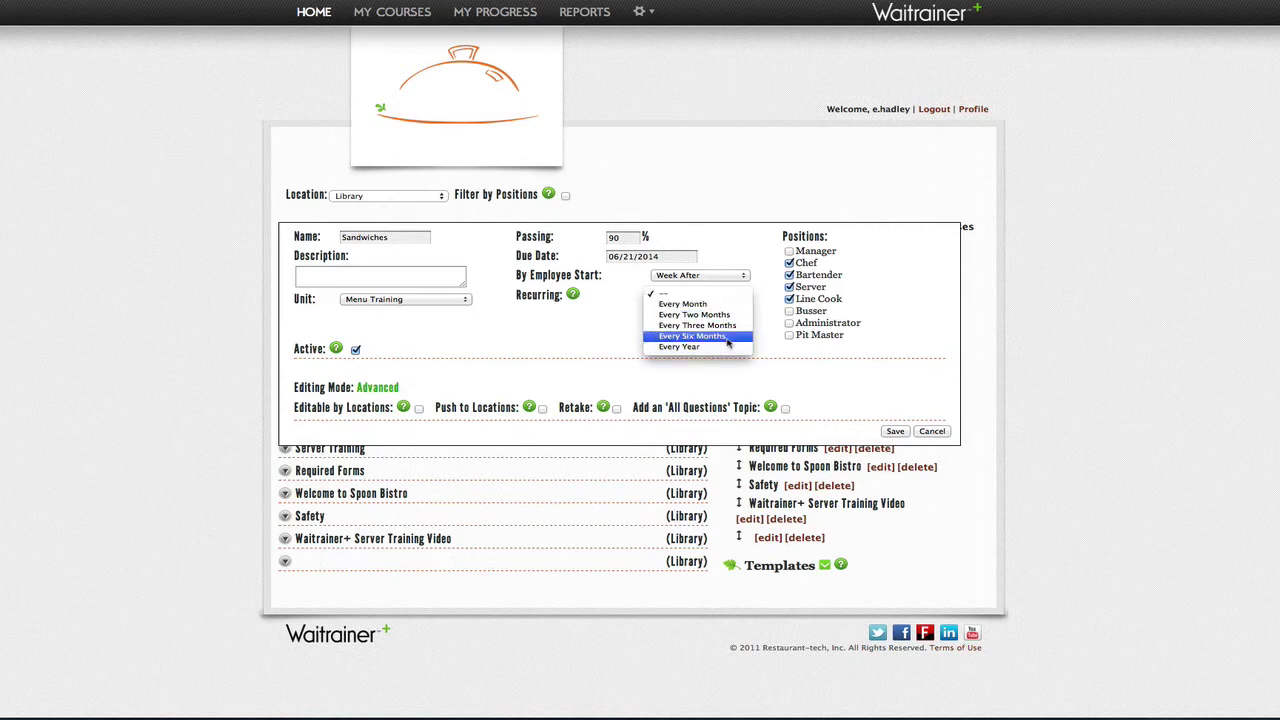
left_click(626, 343)
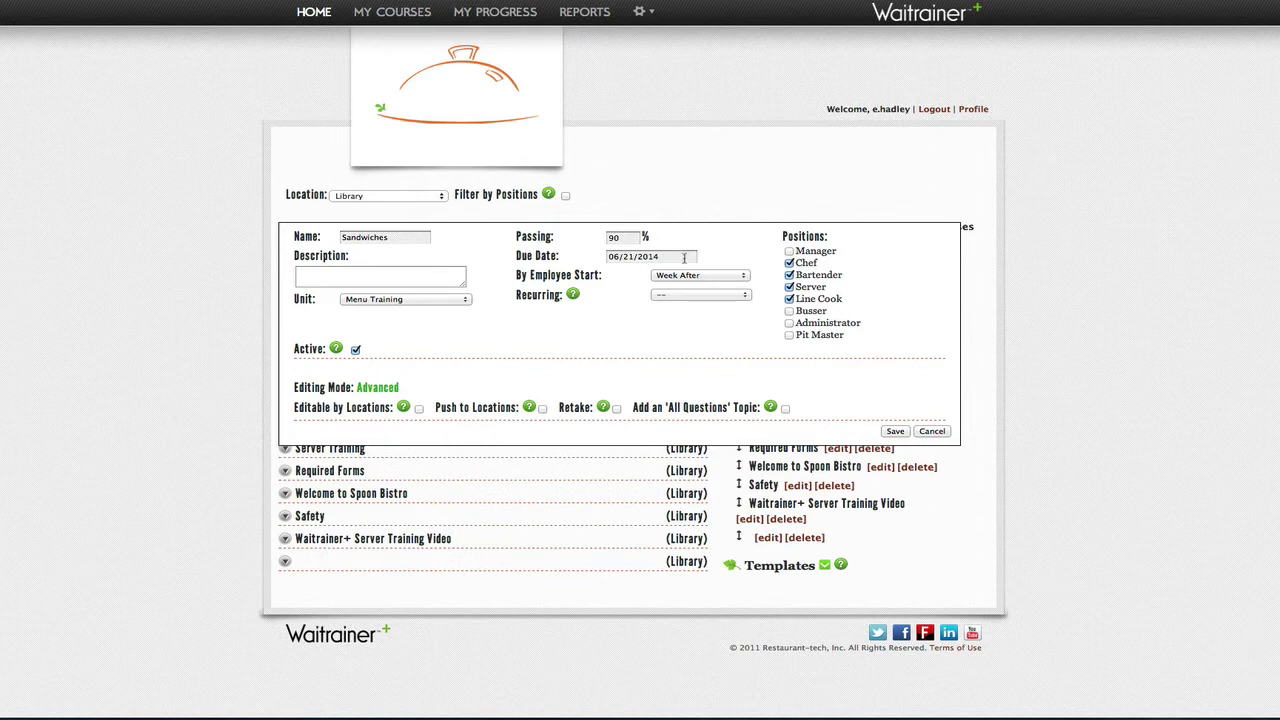
left_click(743, 282)
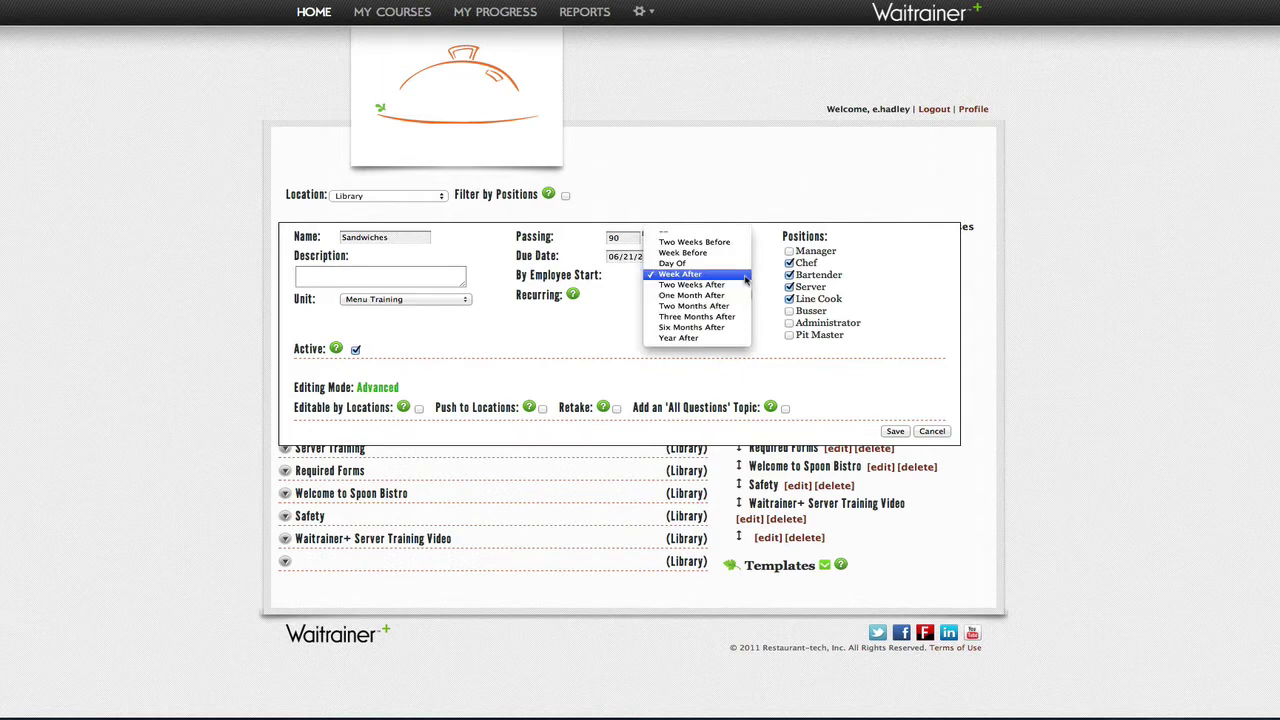
left_click(763, 280)
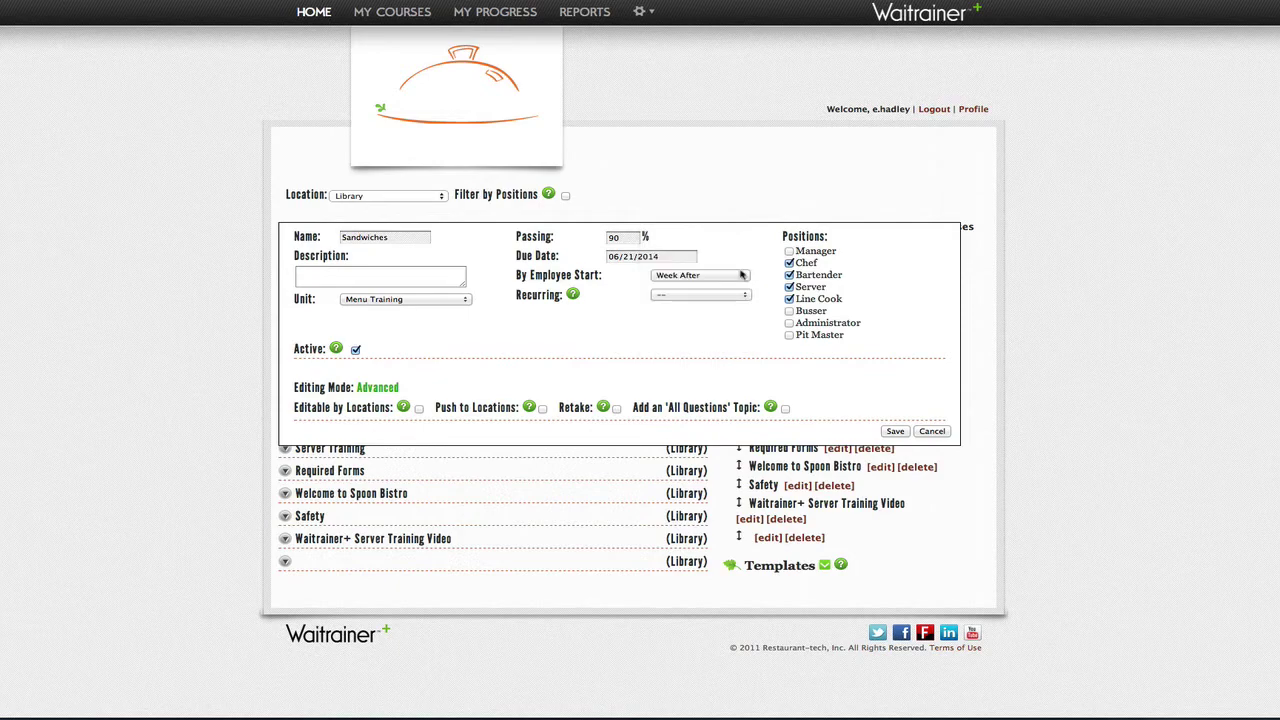
left_click(676, 258)
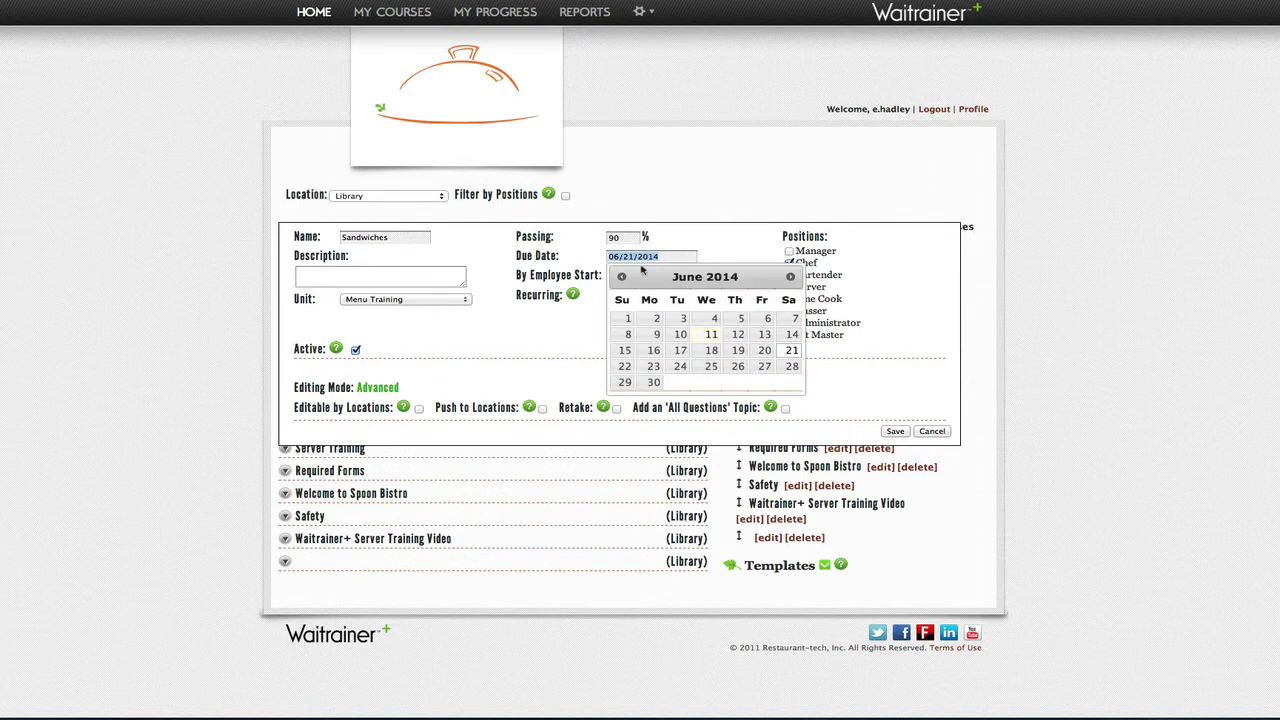
key("BackSpace")
left_click(733, 252)
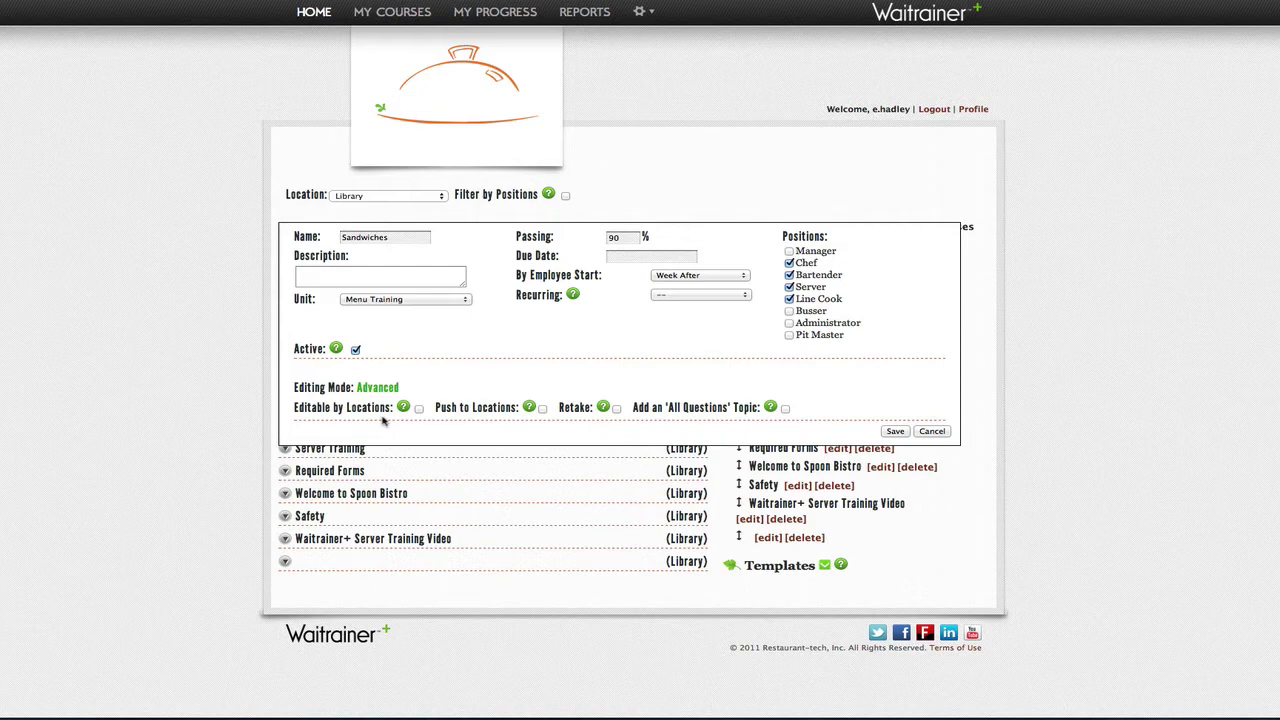
Step: Tick Editable by Locations and Push to Locations for the Sandwiches course
left_click(419, 408)
left_click(542, 408)
Step: Enable Retake, add an All Questions topic, and untick Push to Locations
left_click(616, 408)
left_click(785, 409)
left_click(542, 409)
Step: Save the Sandwiches settings and expand Menu Training to list Spoon Bistro Entrees, Kitchen Safety, Sandwiches, Test
left_click(895, 432)
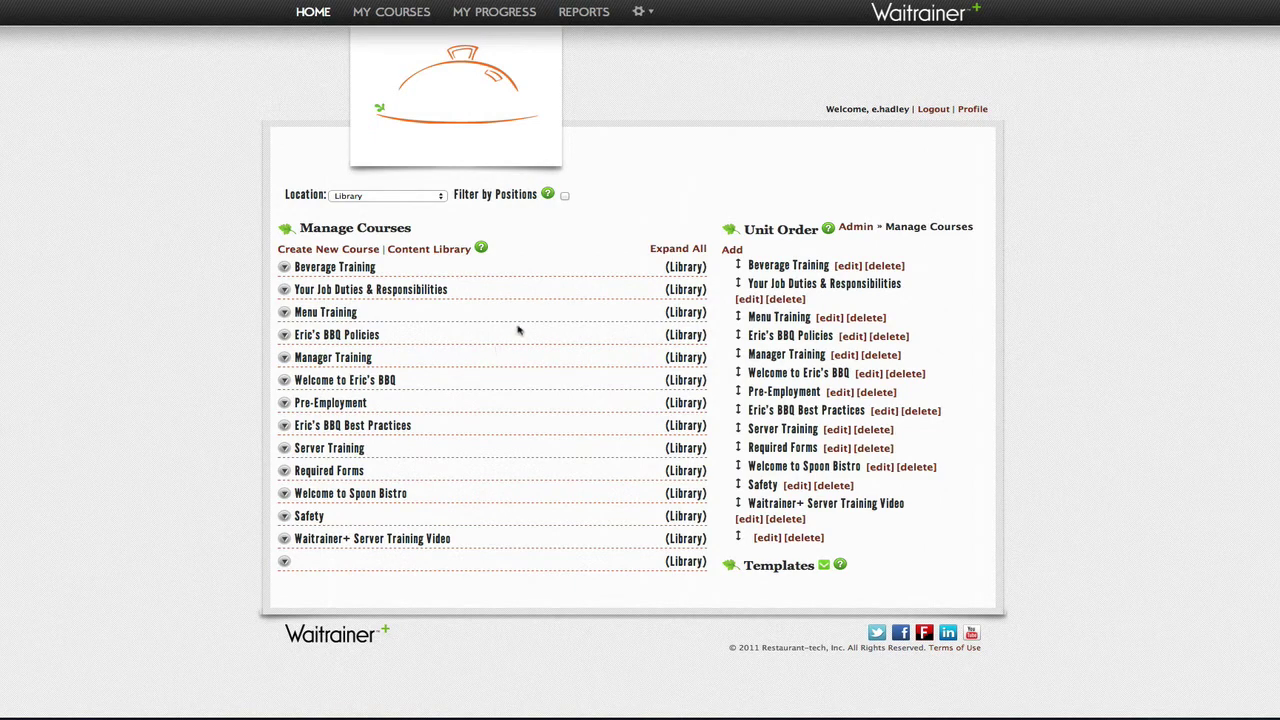
left_click(284, 313)
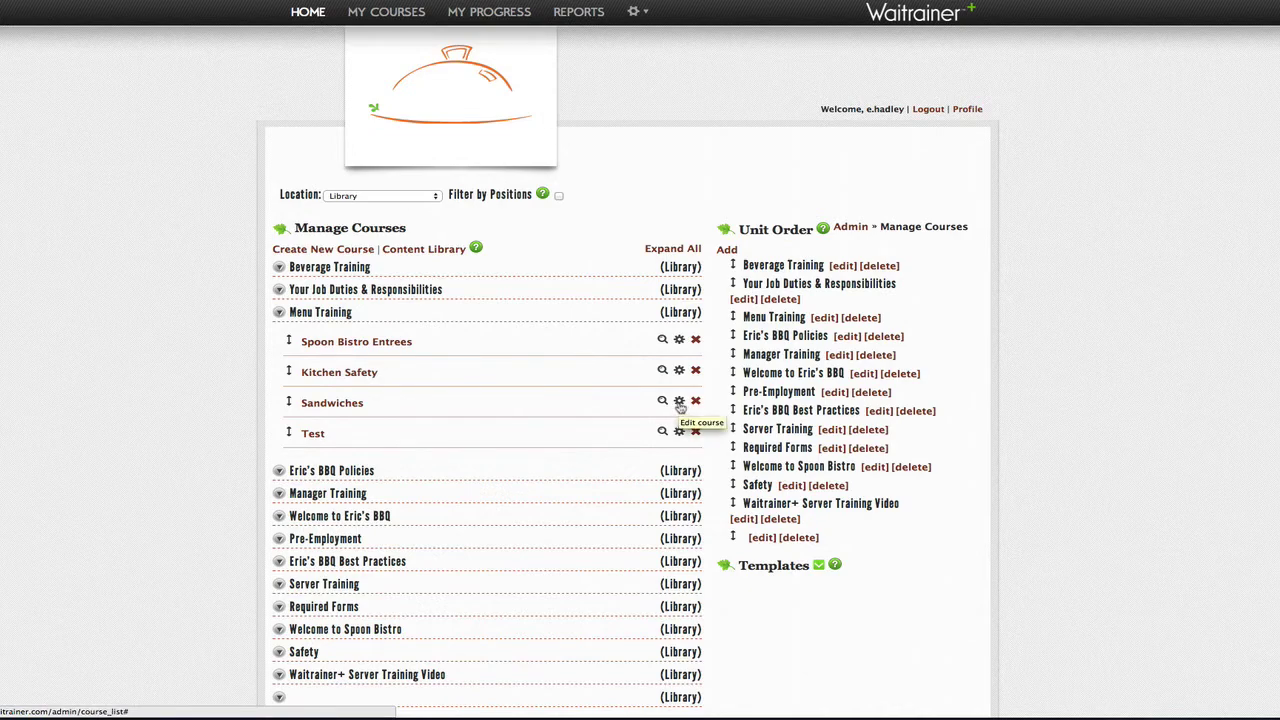
Step: Reopen the Sandwiches course settings and re-enable Push to Locations
left_click(679, 401)
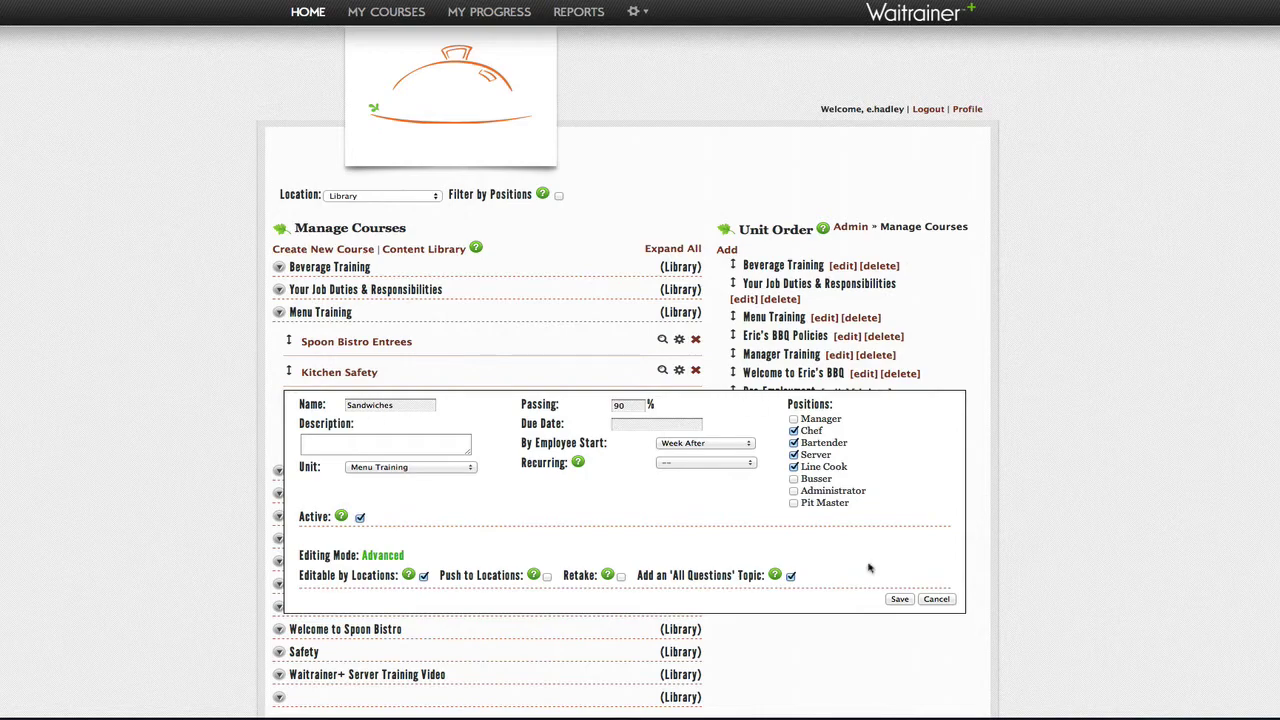
left_click(547, 577)
Step: Cancel the course edits and set your own profile's Basic Mode to Basic
left_click(935, 600)
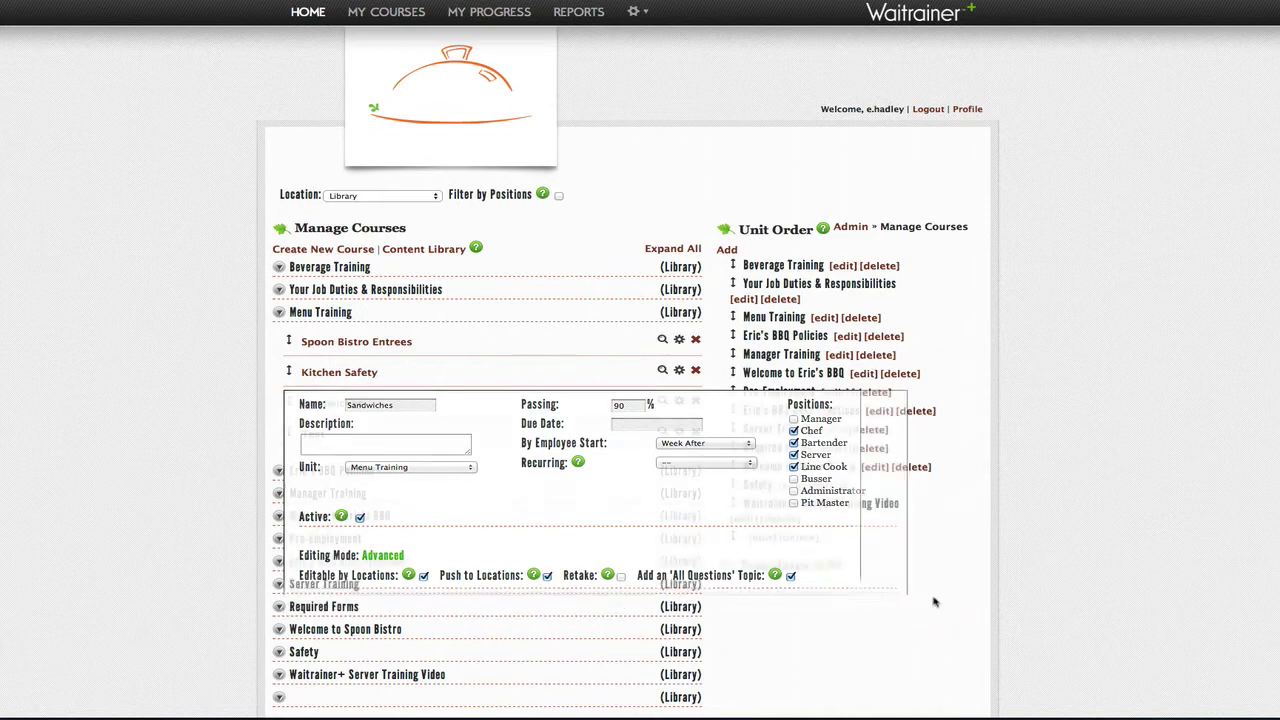
left_click(968, 110)
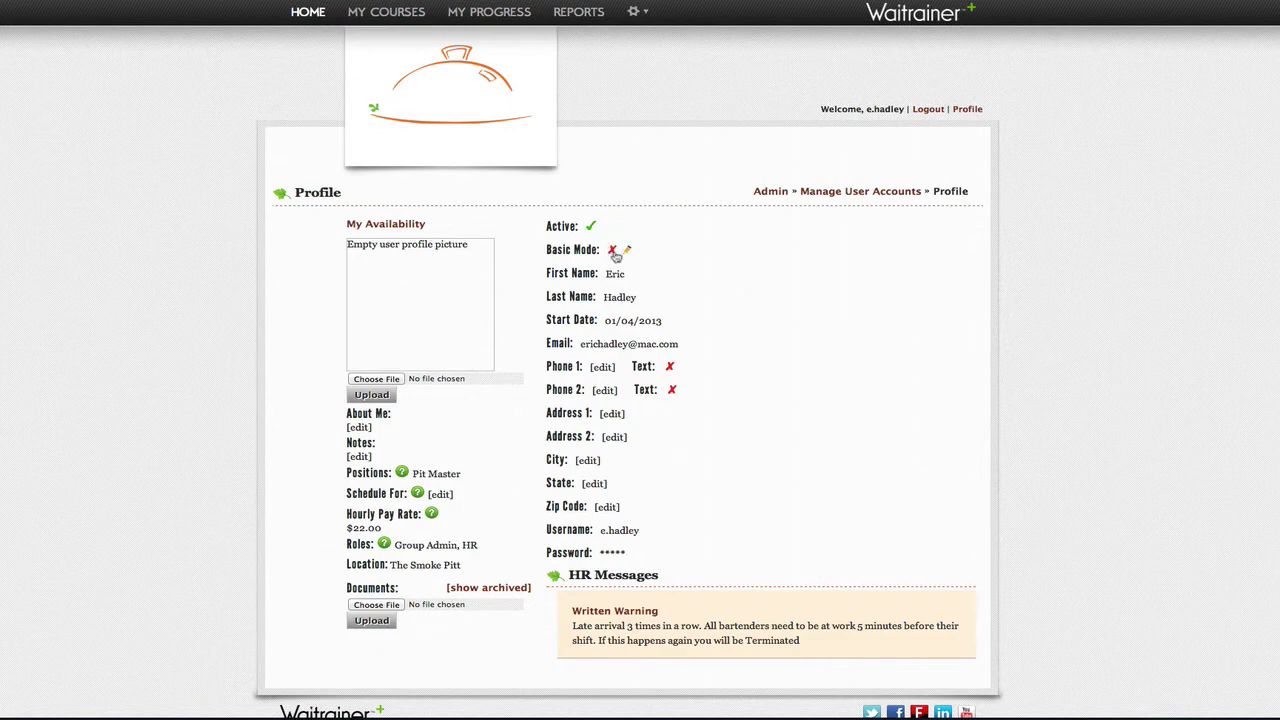
left_click(611, 251)
left_click(650, 259)
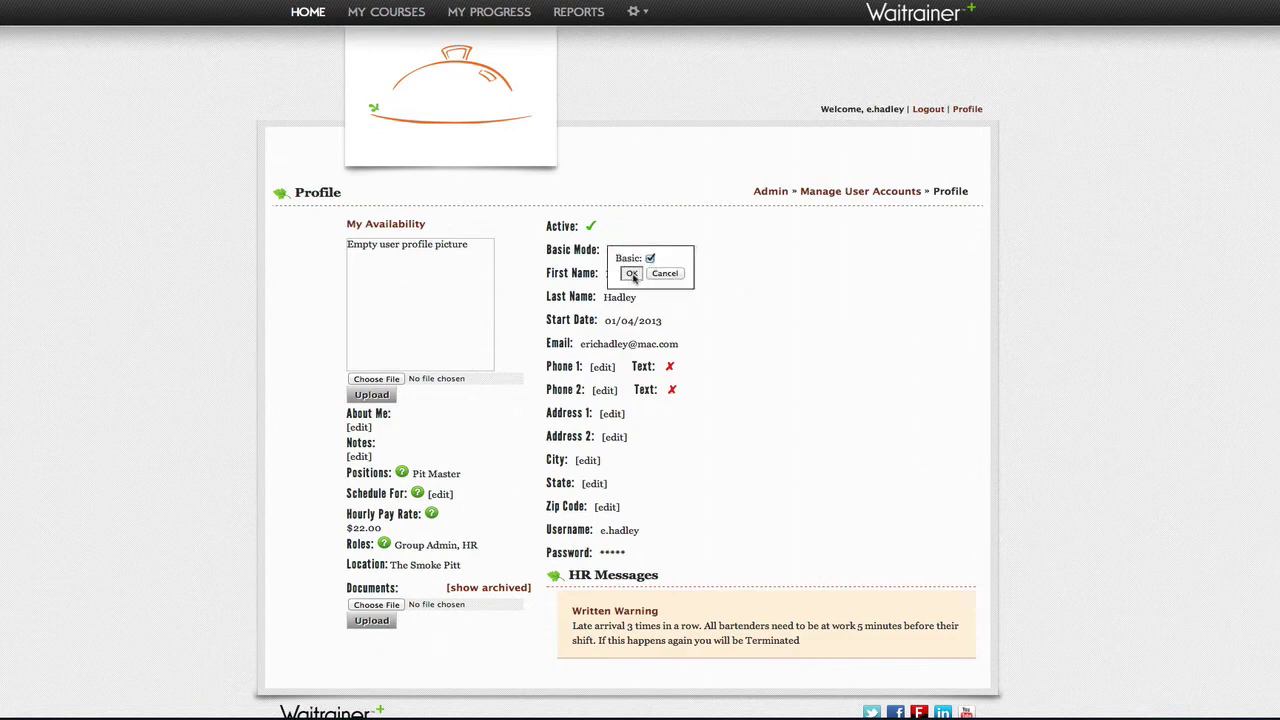
left_click(631, 273)
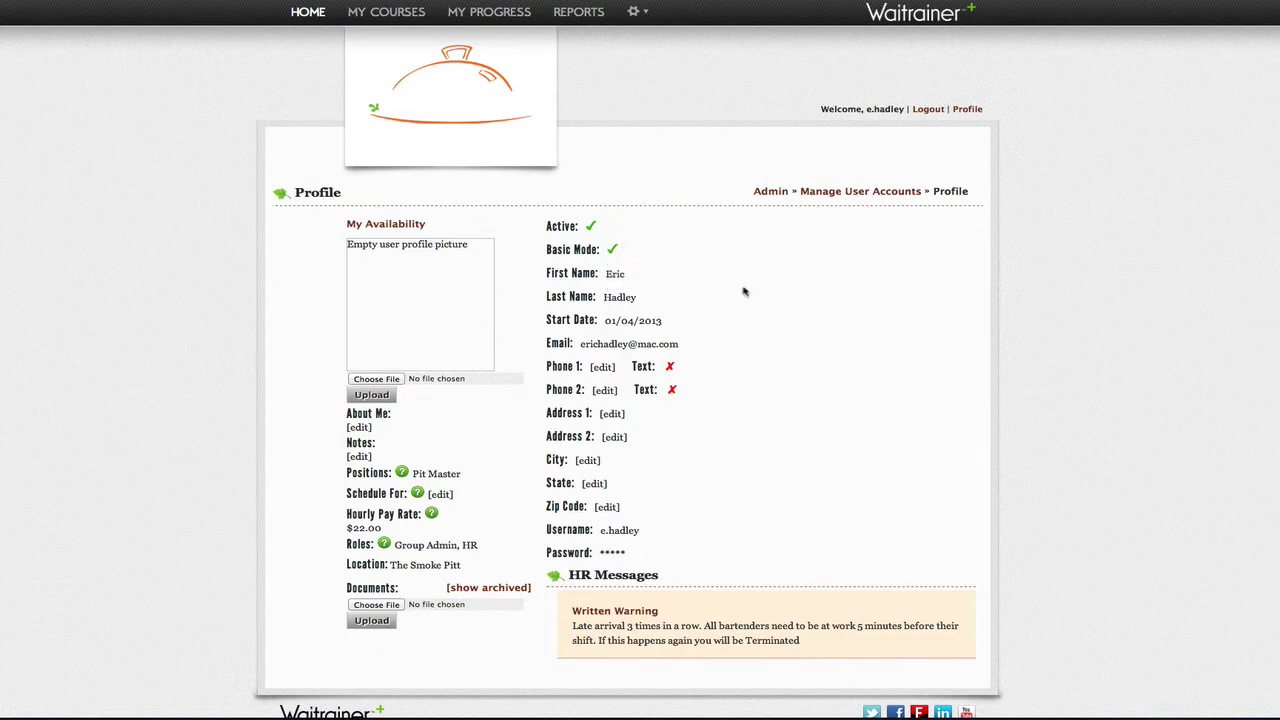
left_click(637, 14)
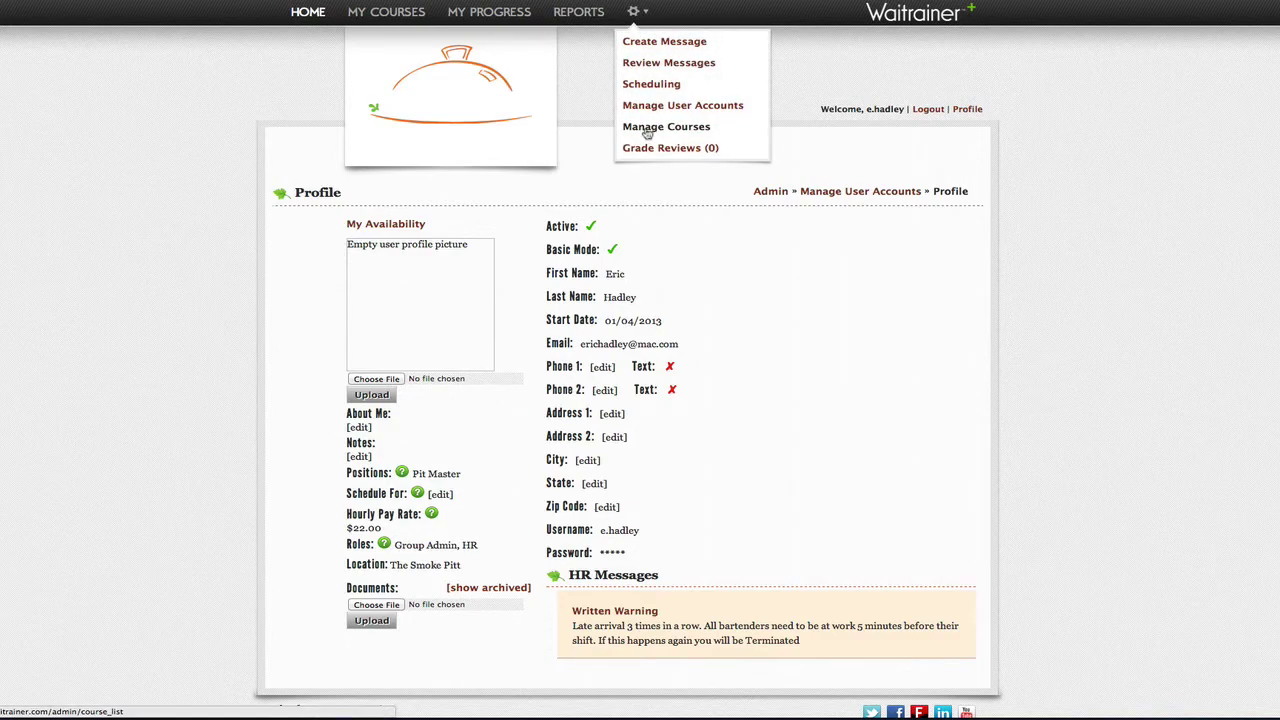
Step: From Manage Courses, re-save the Sandwiches settings in Basic mode and open its topic editor
left_click(650, 128)
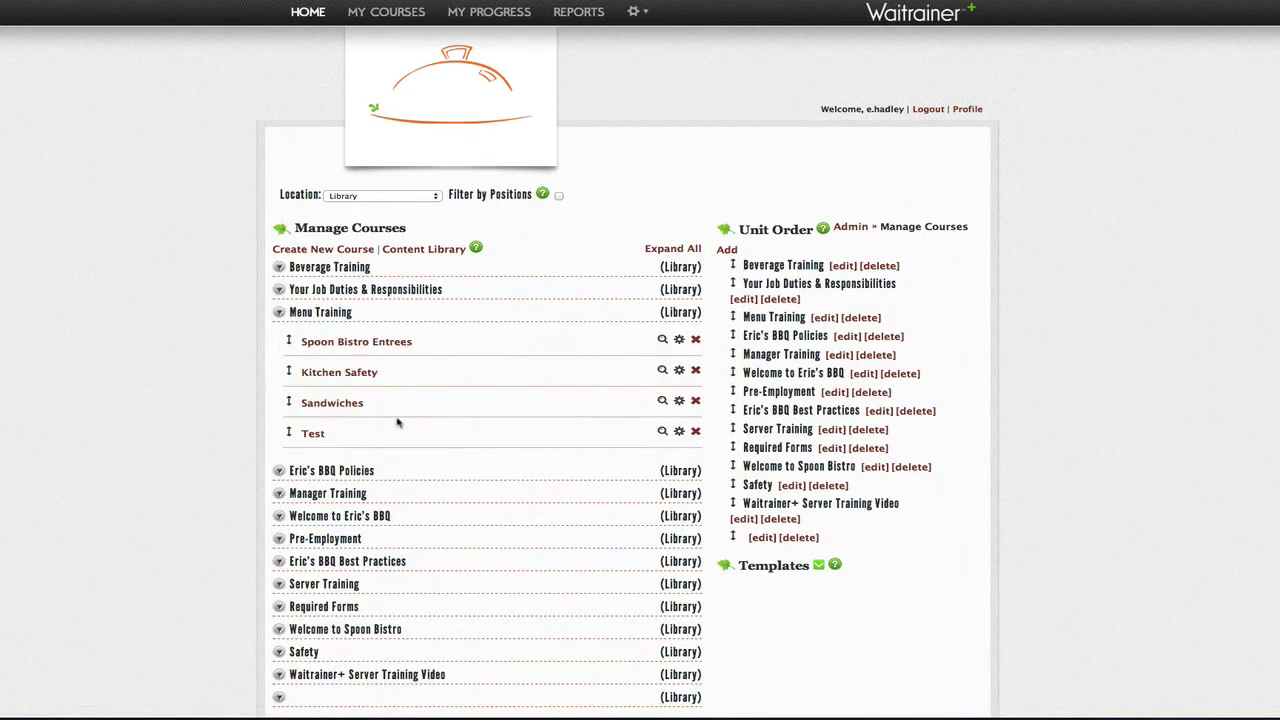
left_click(680, 402)
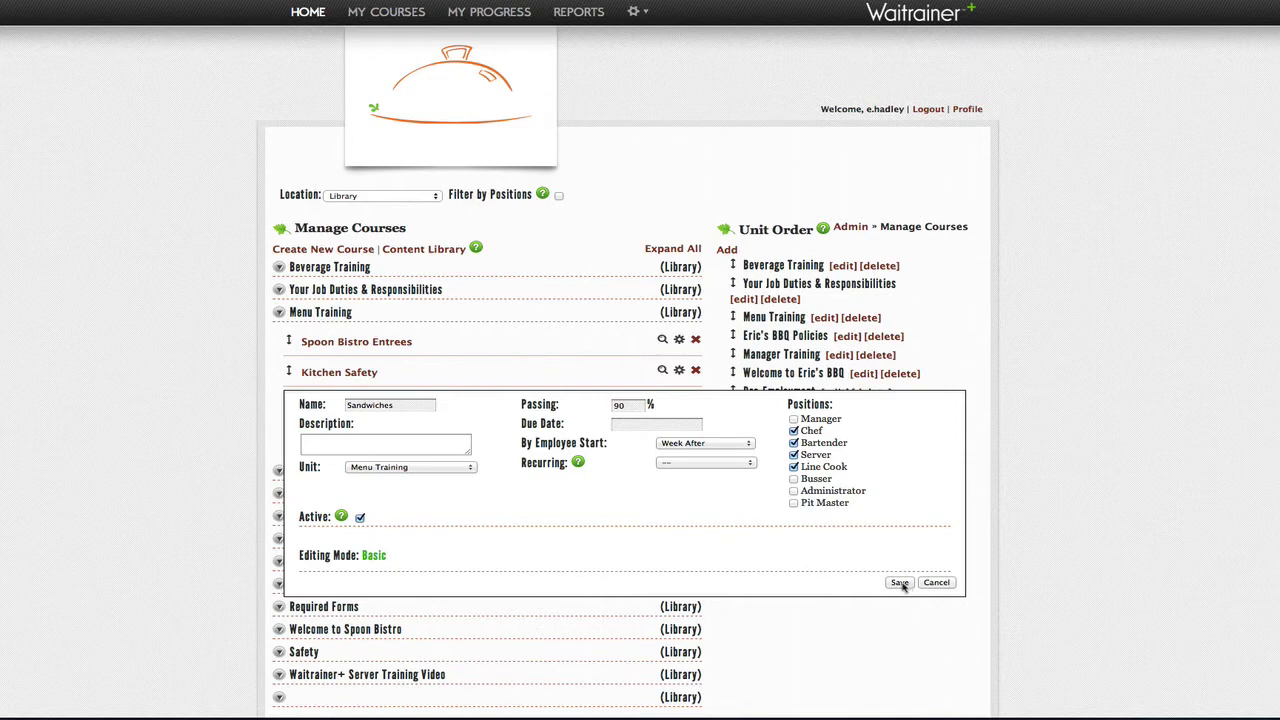
left_click(900, 583)
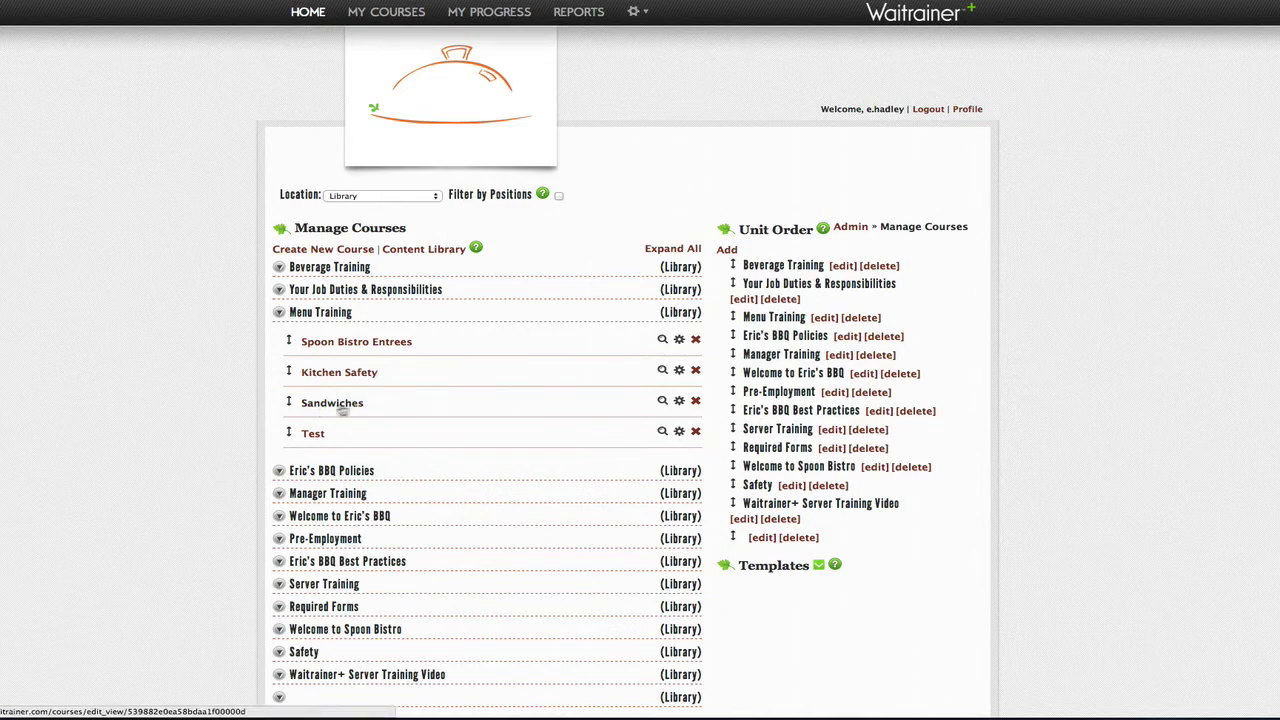
left_click(330, 404)
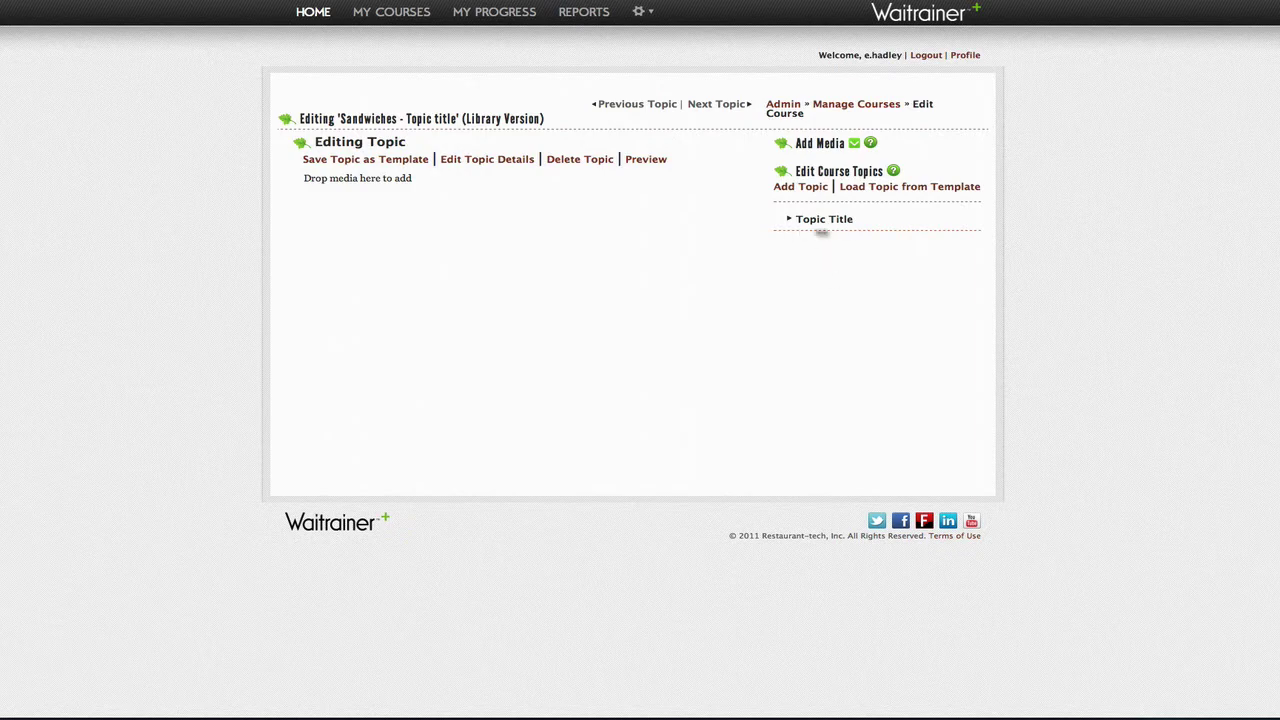
Step: Replace the placeholder topic title with 'Pulled Pork Sandwich', pasted from the Word document
left_click(495, 162)
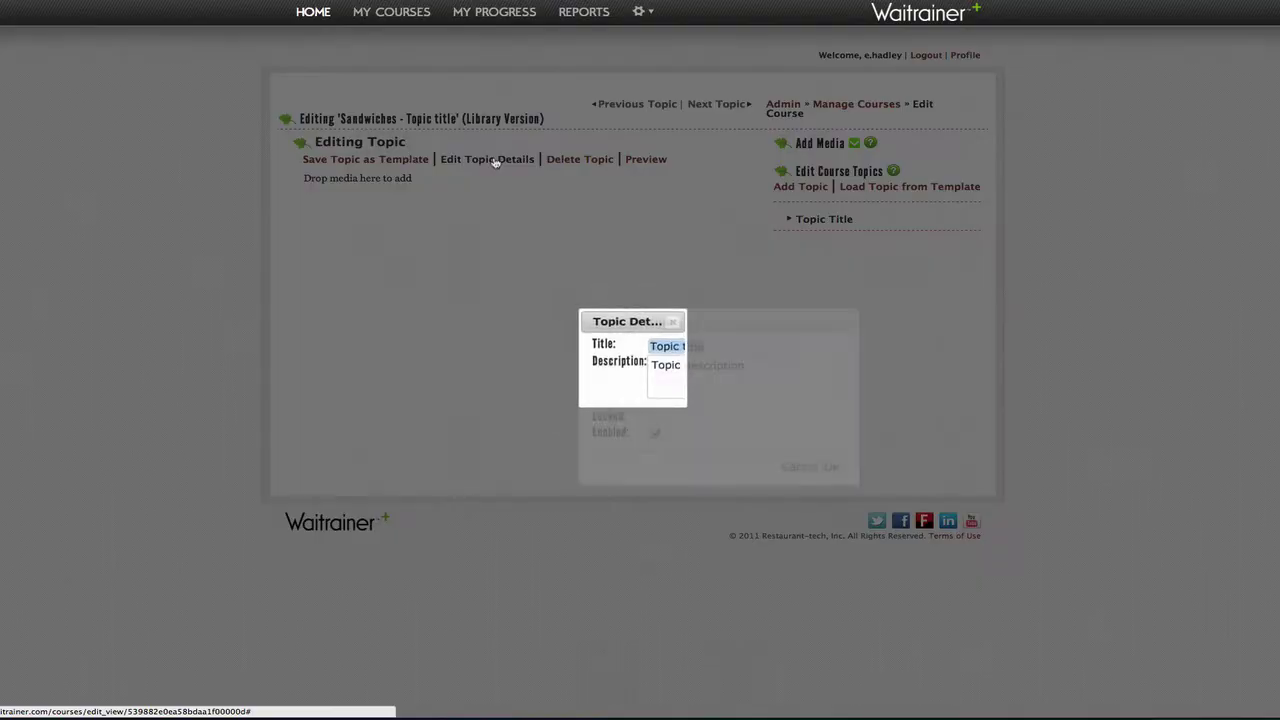
key("BackSpace")
right_click(690, 346)
left_click(717, 412)
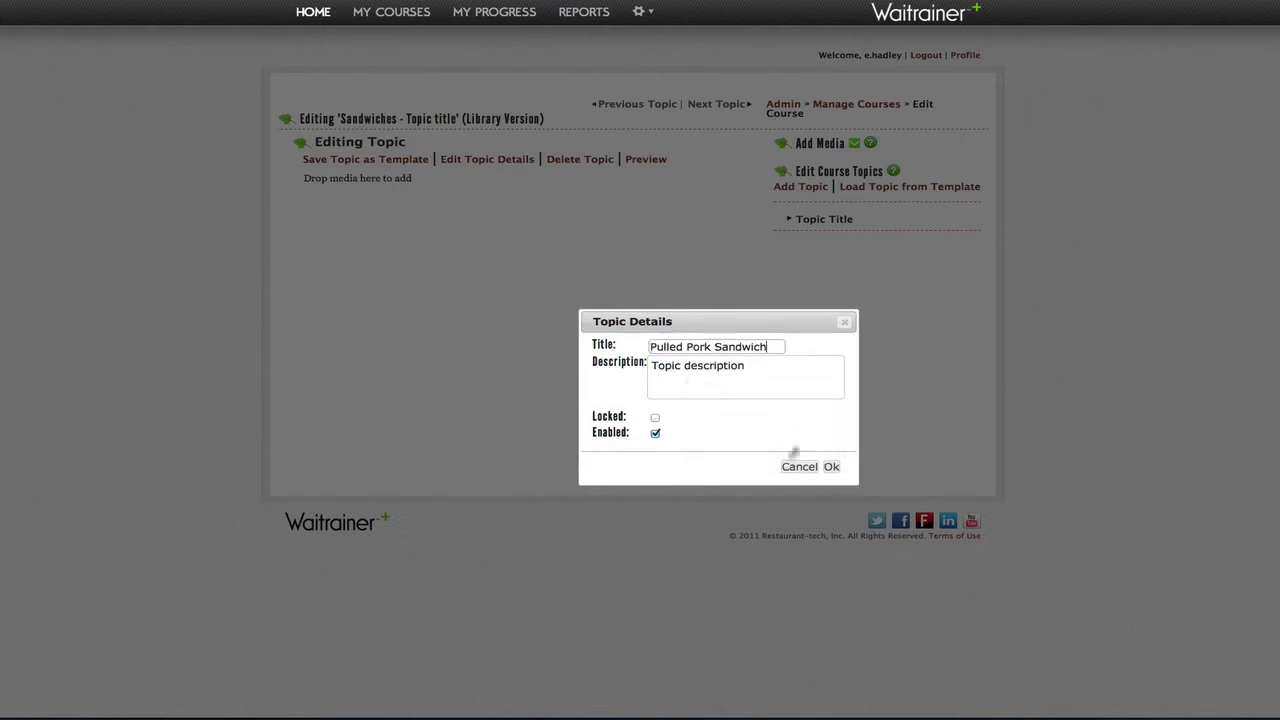
left_click(684, 718)
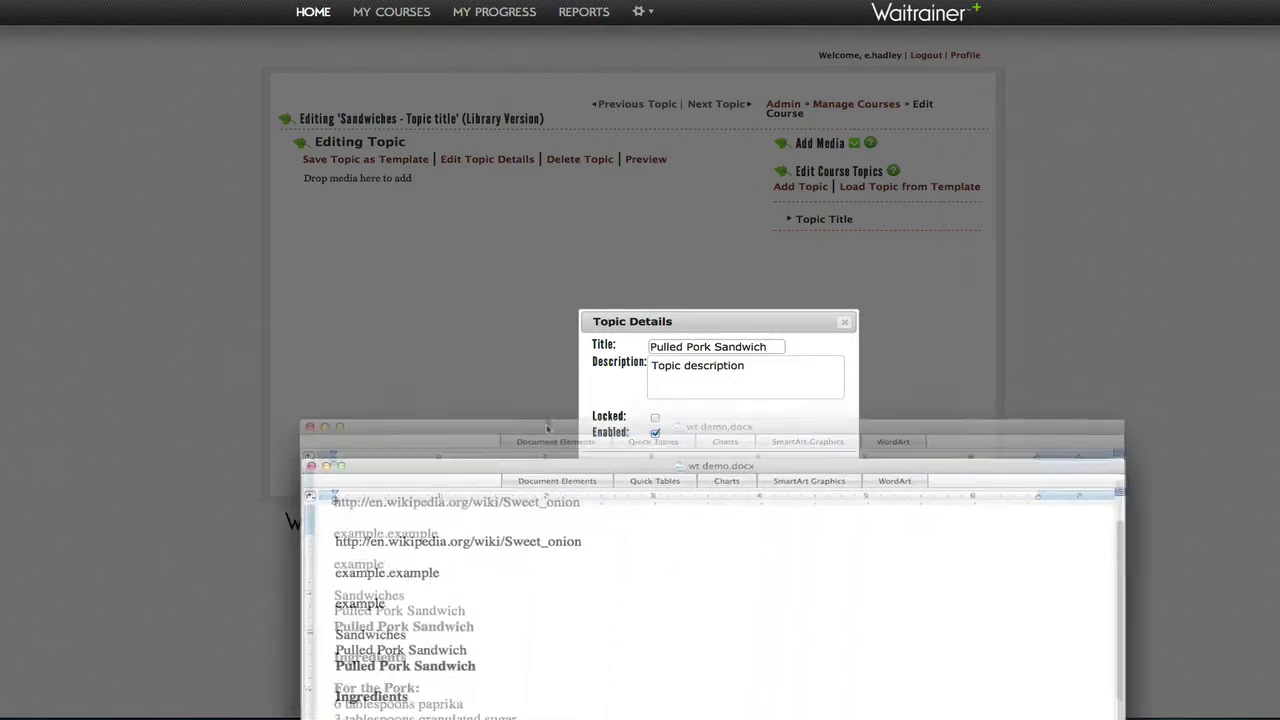
key("super+m")
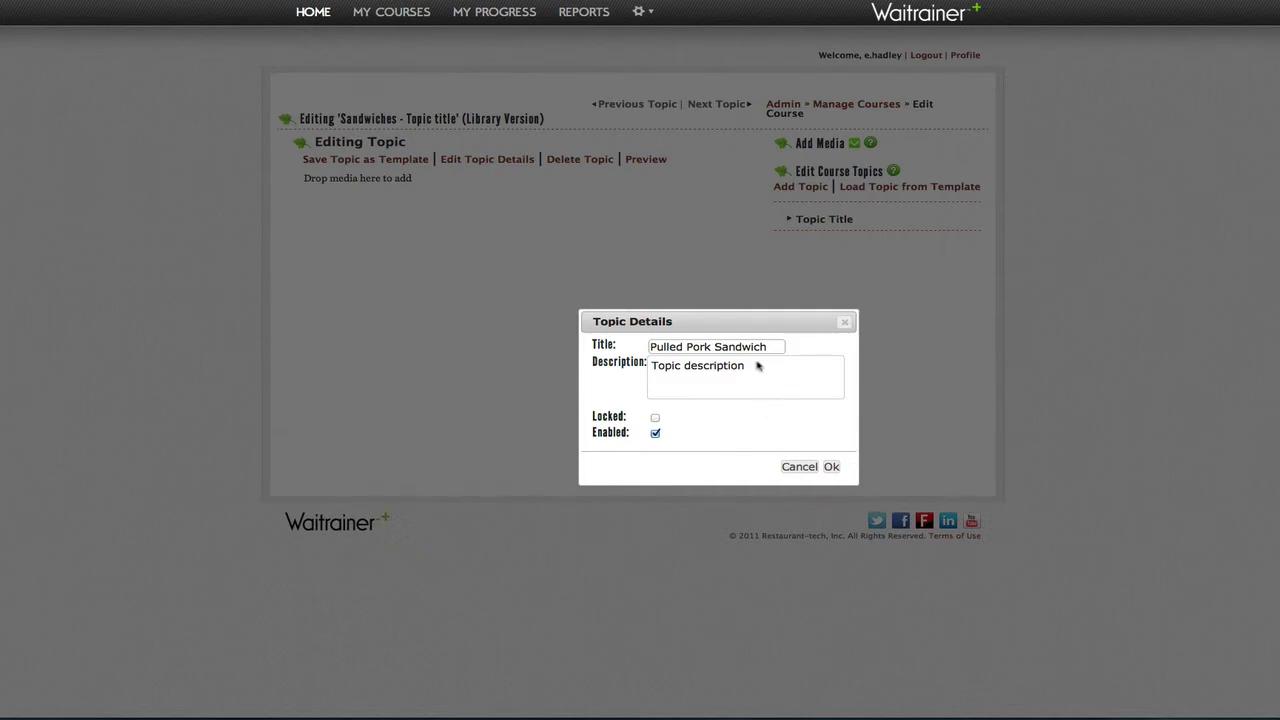
left_click(831, 467)
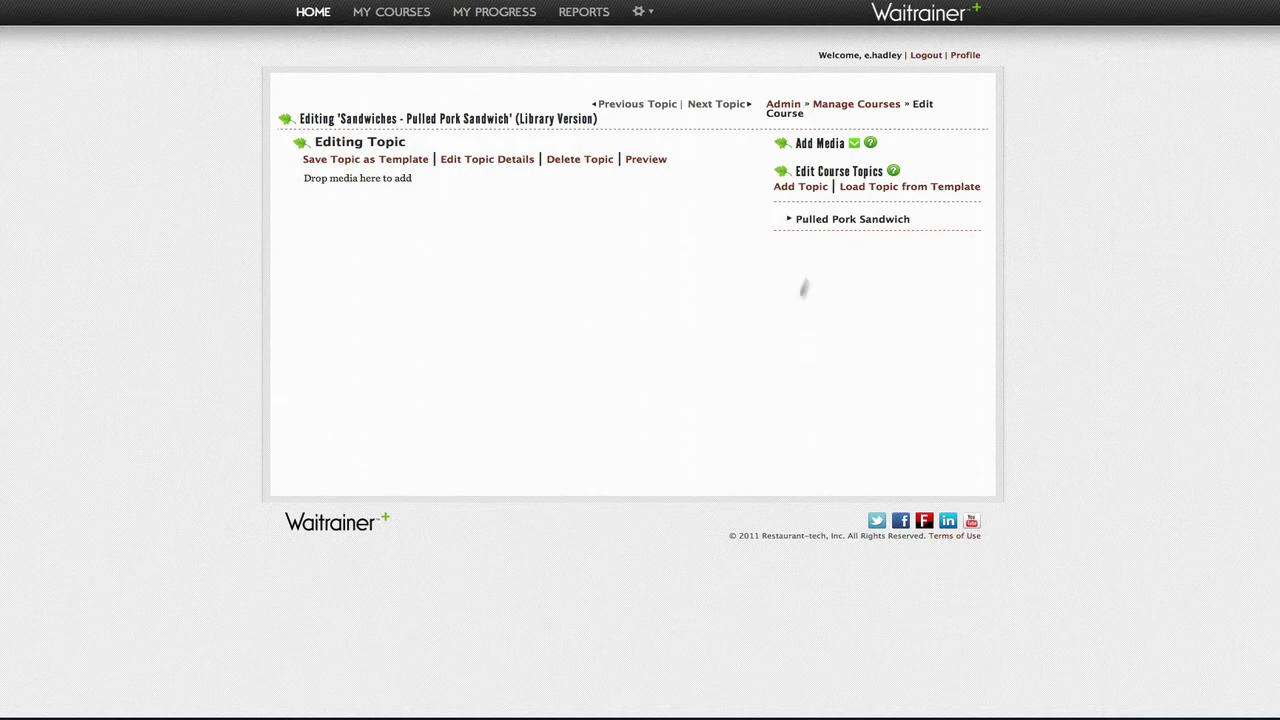
left_click(856, 145)
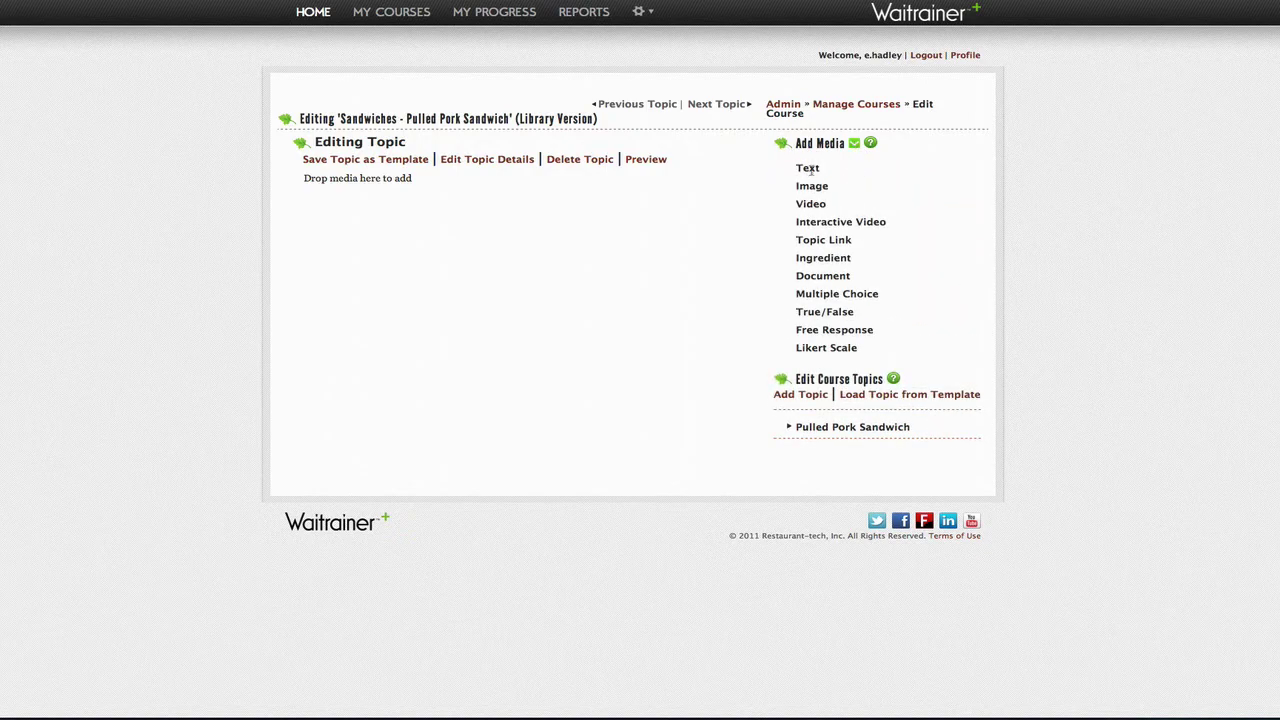
Step: Add an enlarged text block titled 'Pulled Pork Sandwich' to the topic
left_click_drag(811, 171, 366, 220)
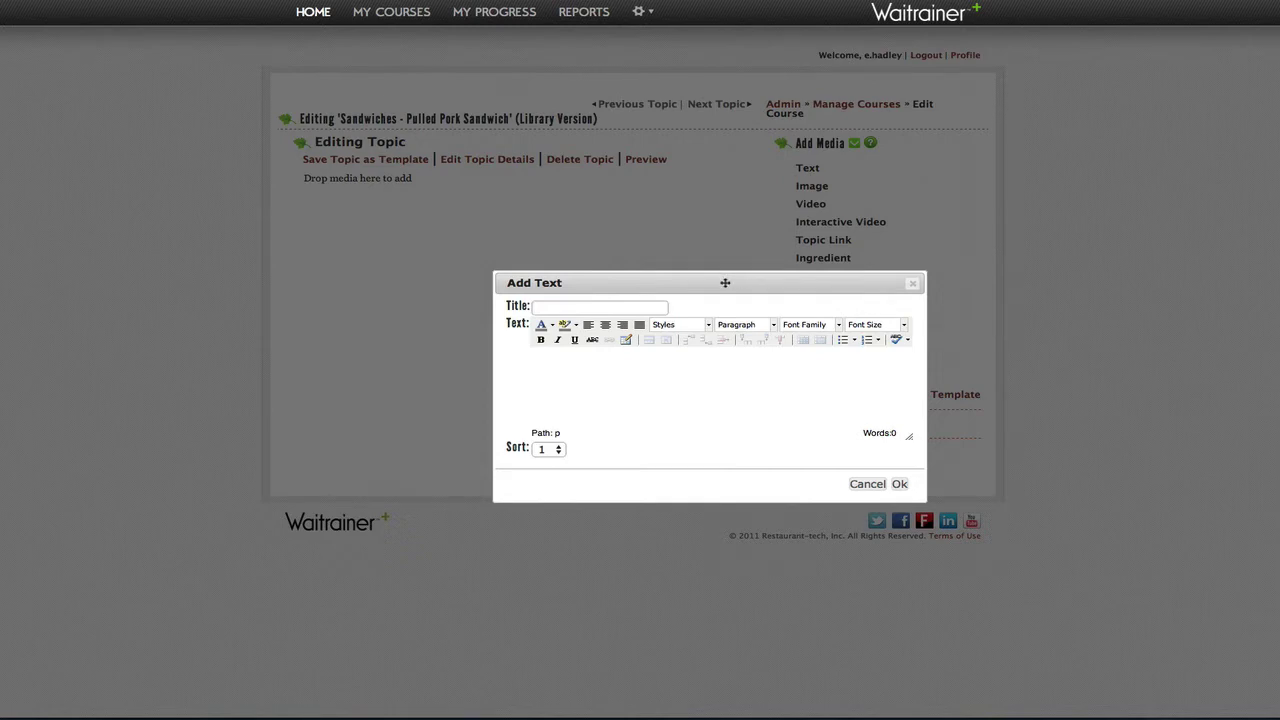
left_click_drag(734, 280, 418, 157)
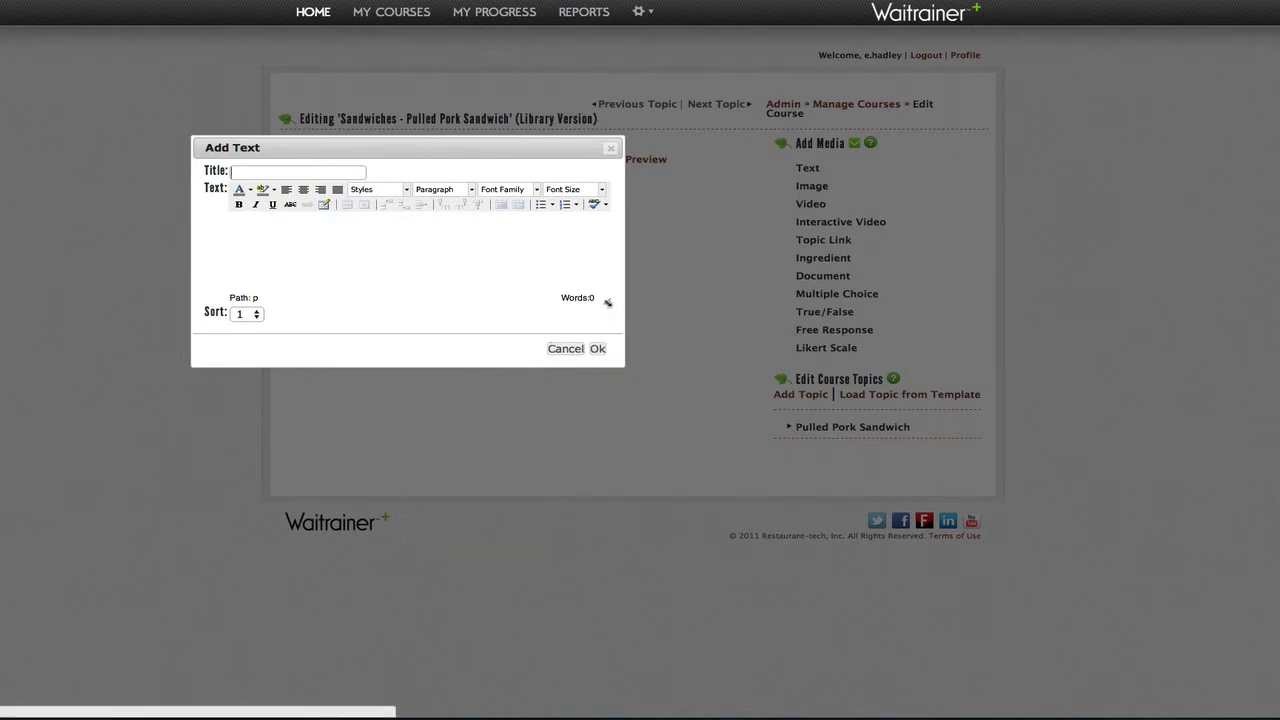
left_click_drag(607, 302, 1041, 493)
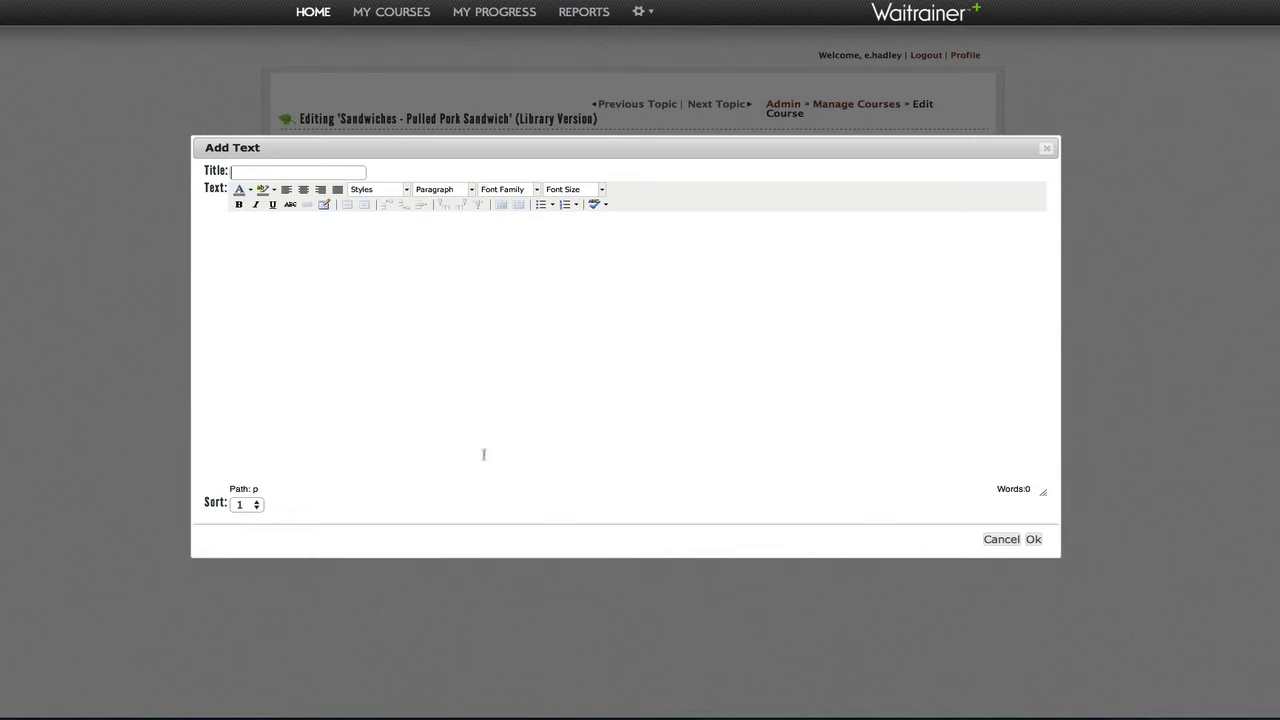
right_click(269, 174)
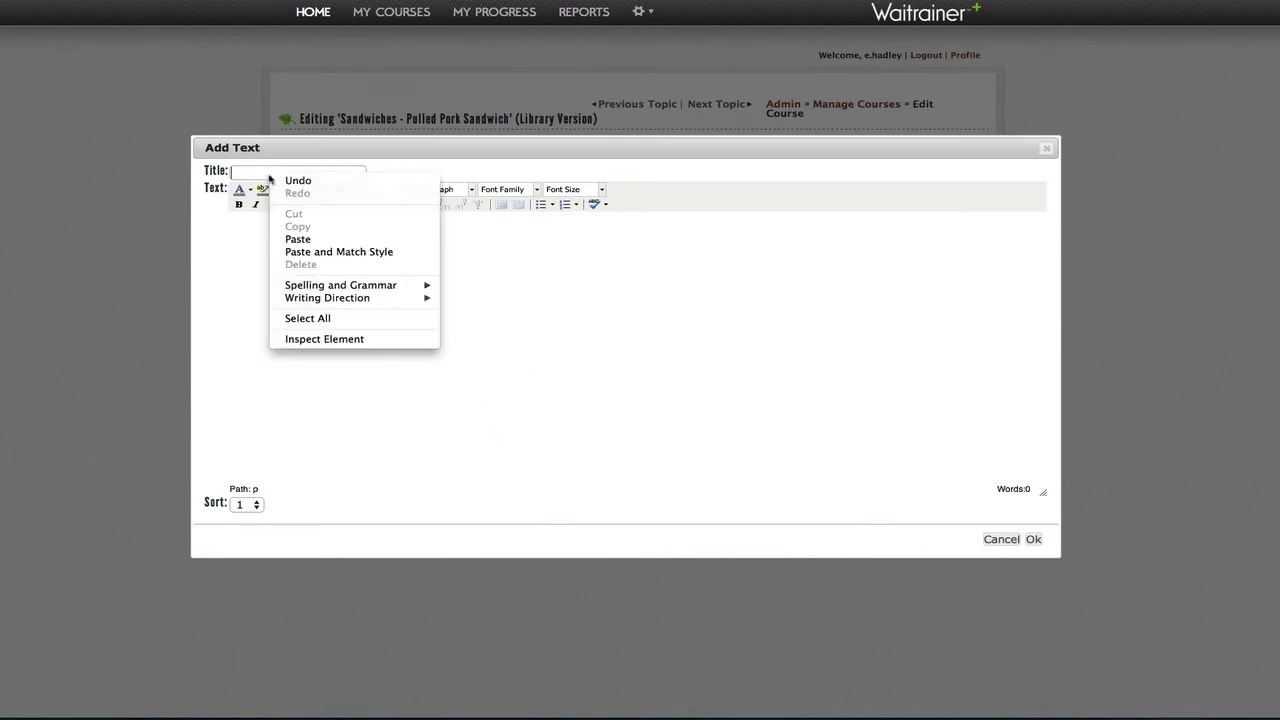
left_click(296, 237)
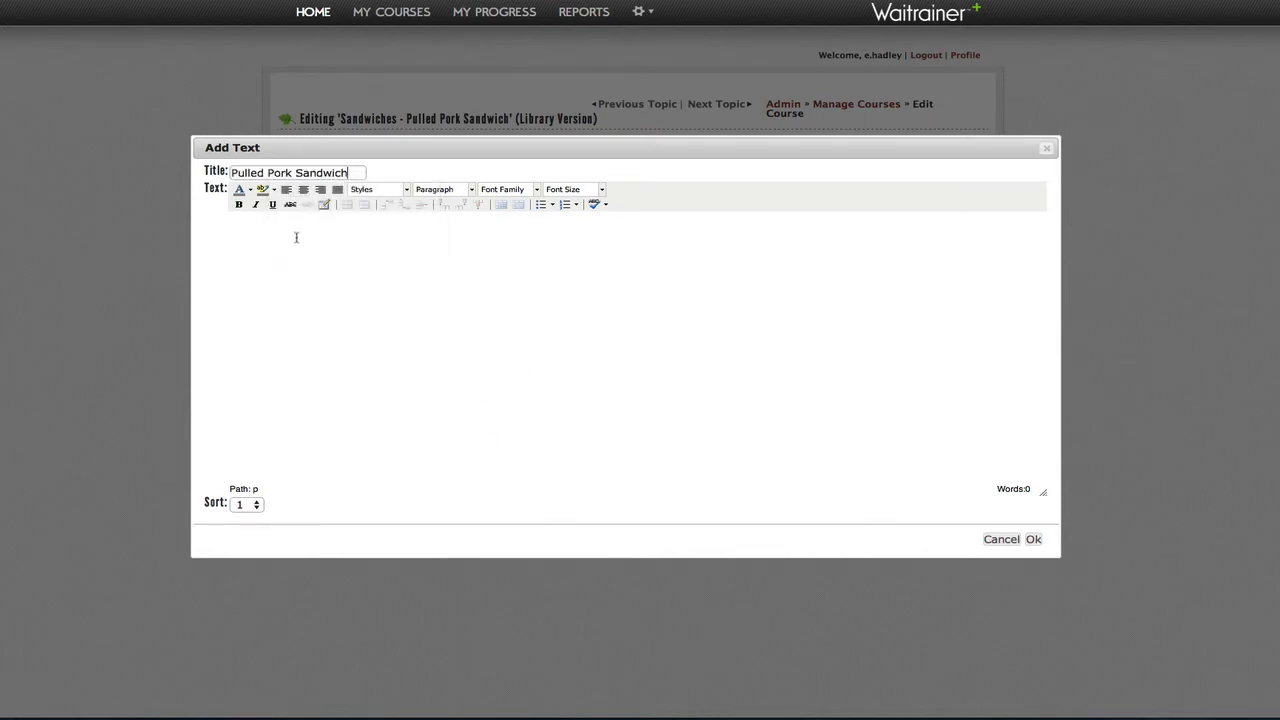
Step: Paste the pulled pork and barbecue sauce ingredient lists into the text body and select 'onion'
left_click(298, 237)
key("ctrl+v")
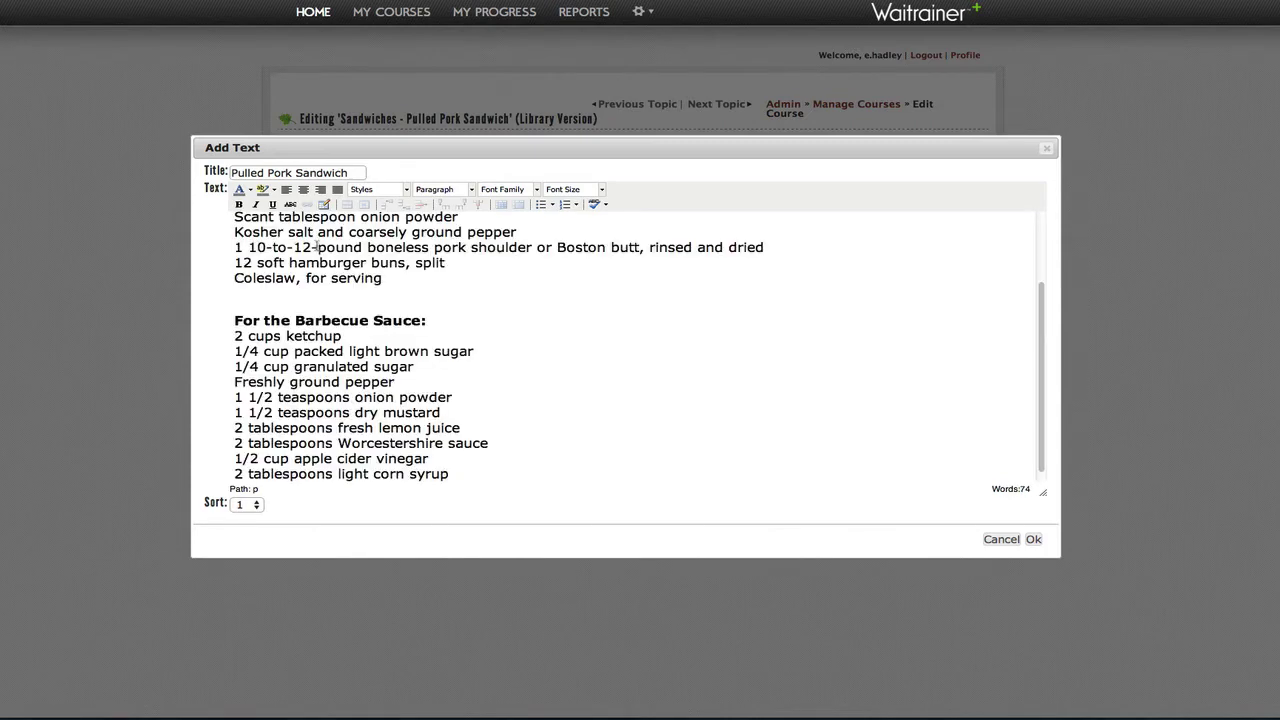
scroll(493, 308, "up", 3)
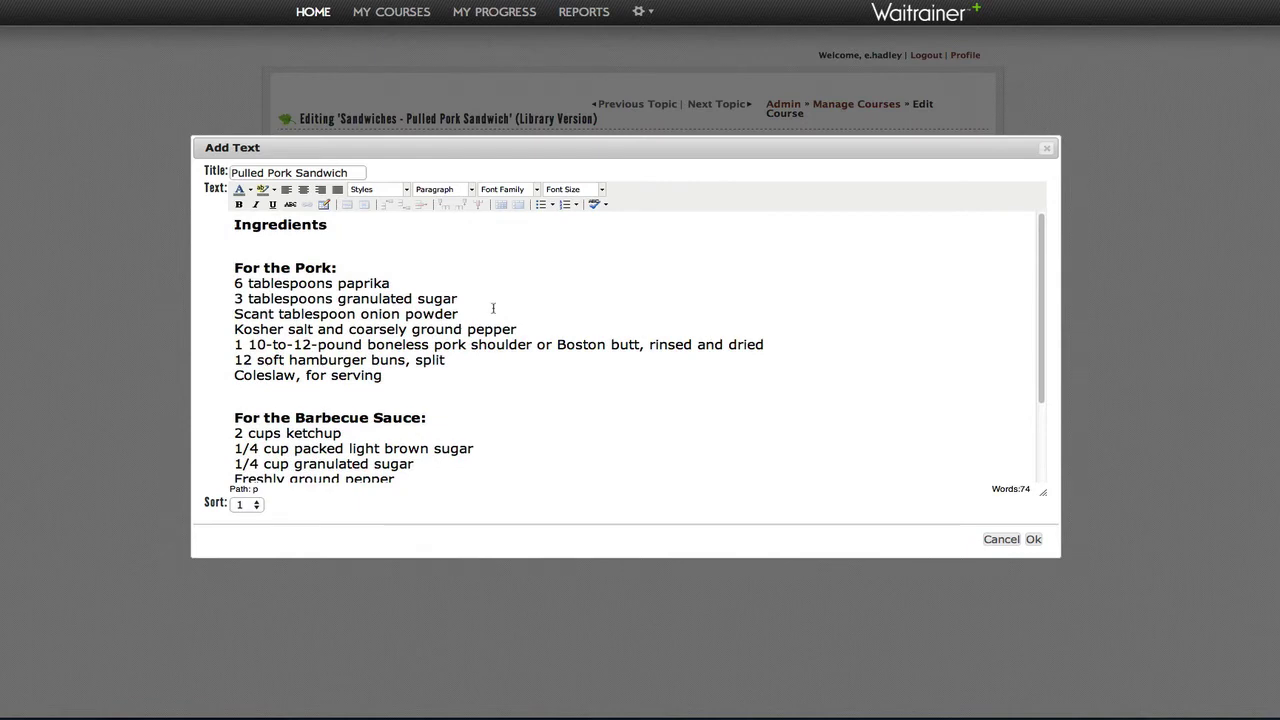
scroll(503, 331, "down", 2)
scroll(503, 335, "up", 2)
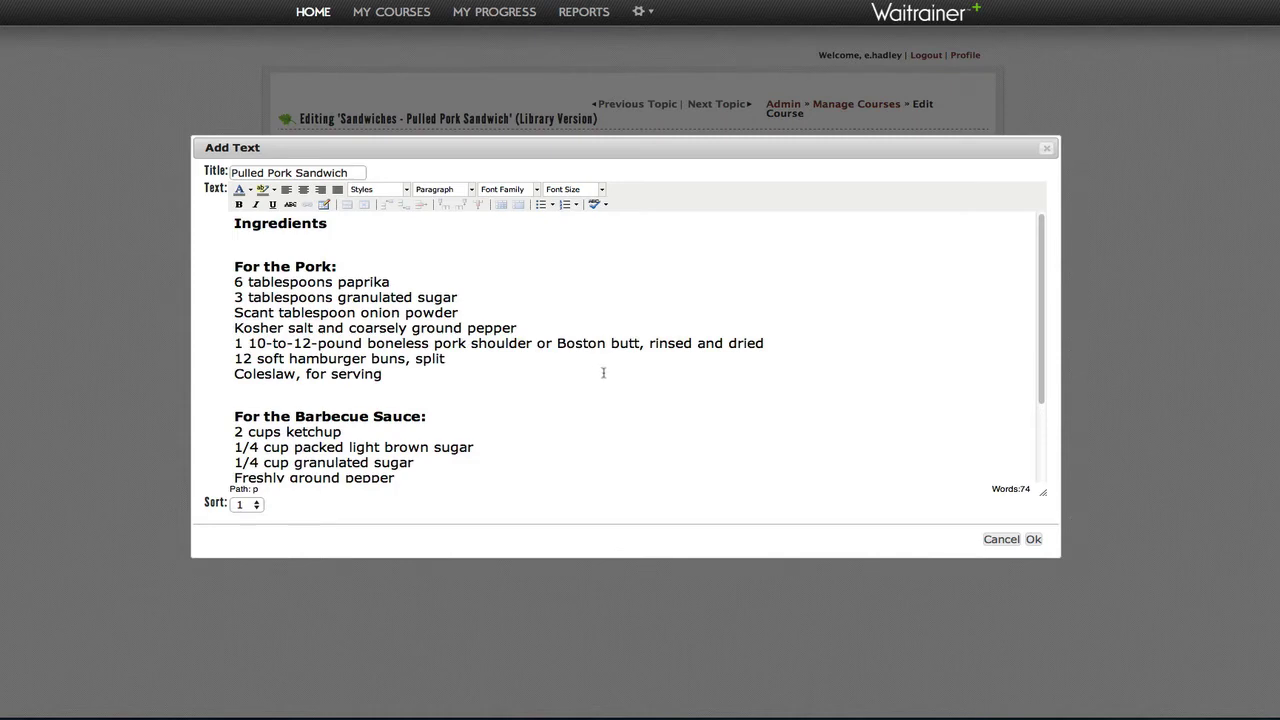
scroll(603, 373, "down", 3)
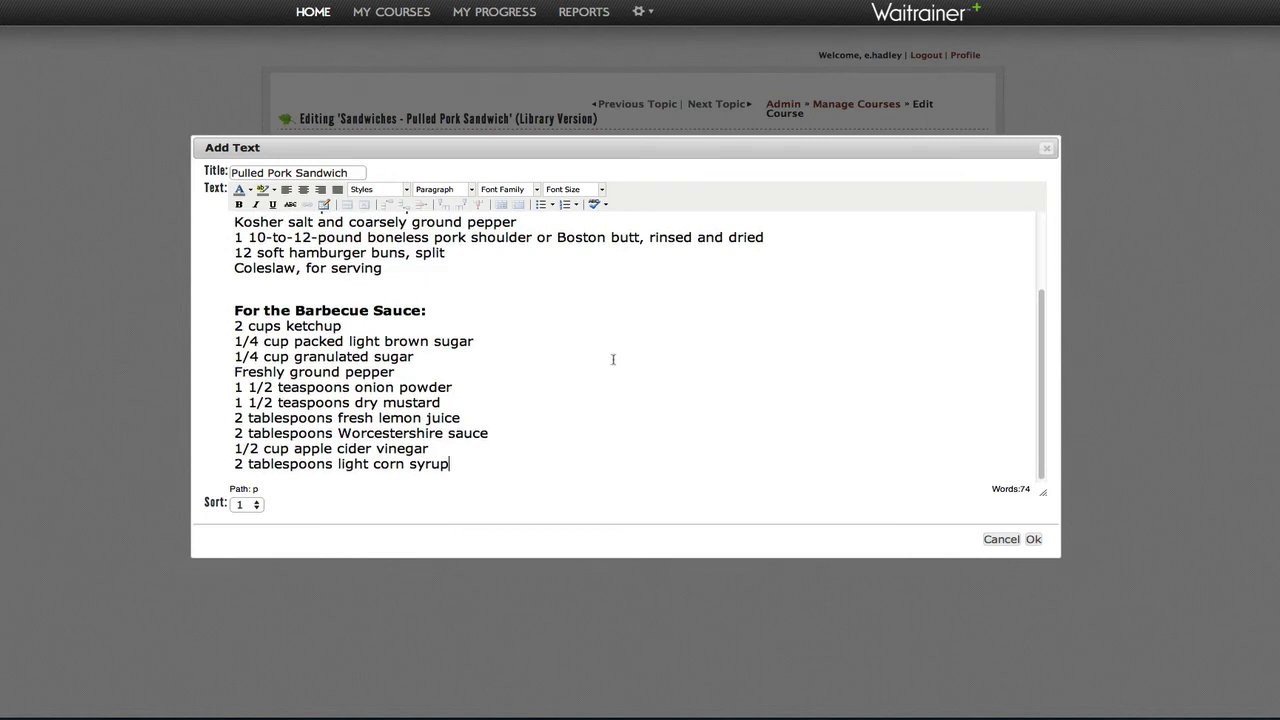
scroll(613, 359, "up", 3)
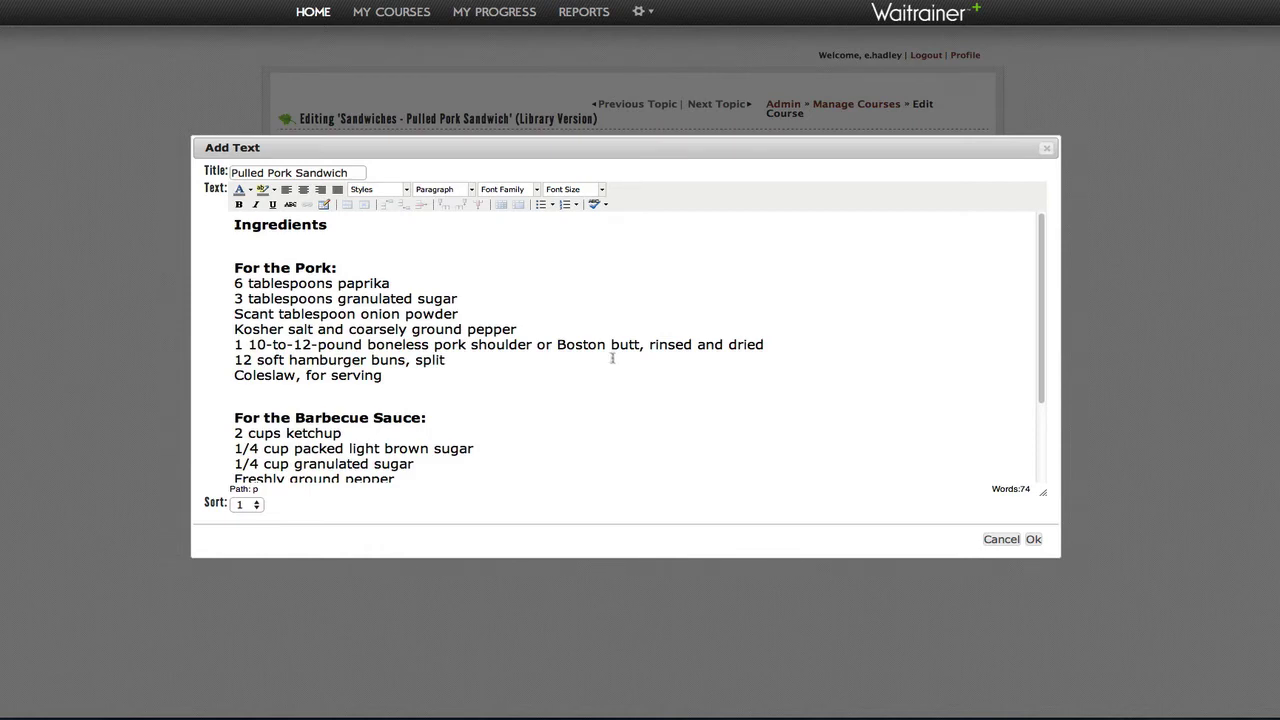
double_click(378, 314)
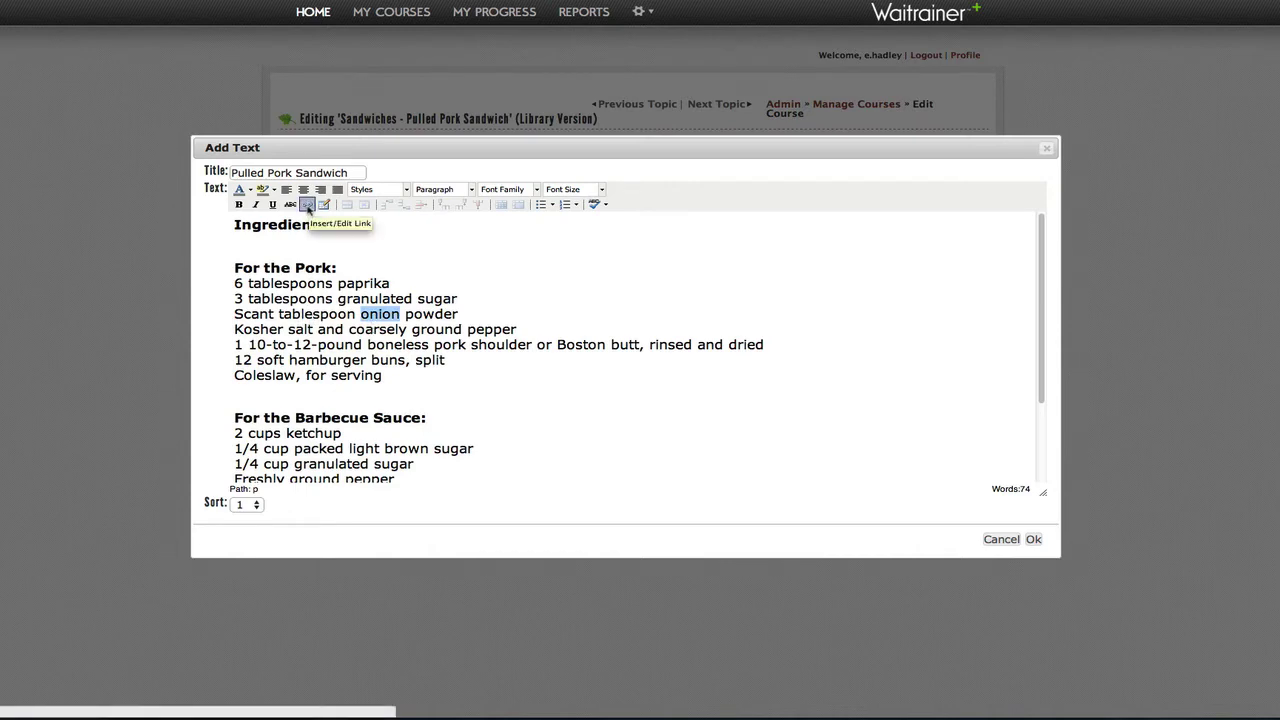
Step: Link 'onion' to the Wikipedia Sweet_onion page, opening in a new window (_blank)
left_click(307, 205)
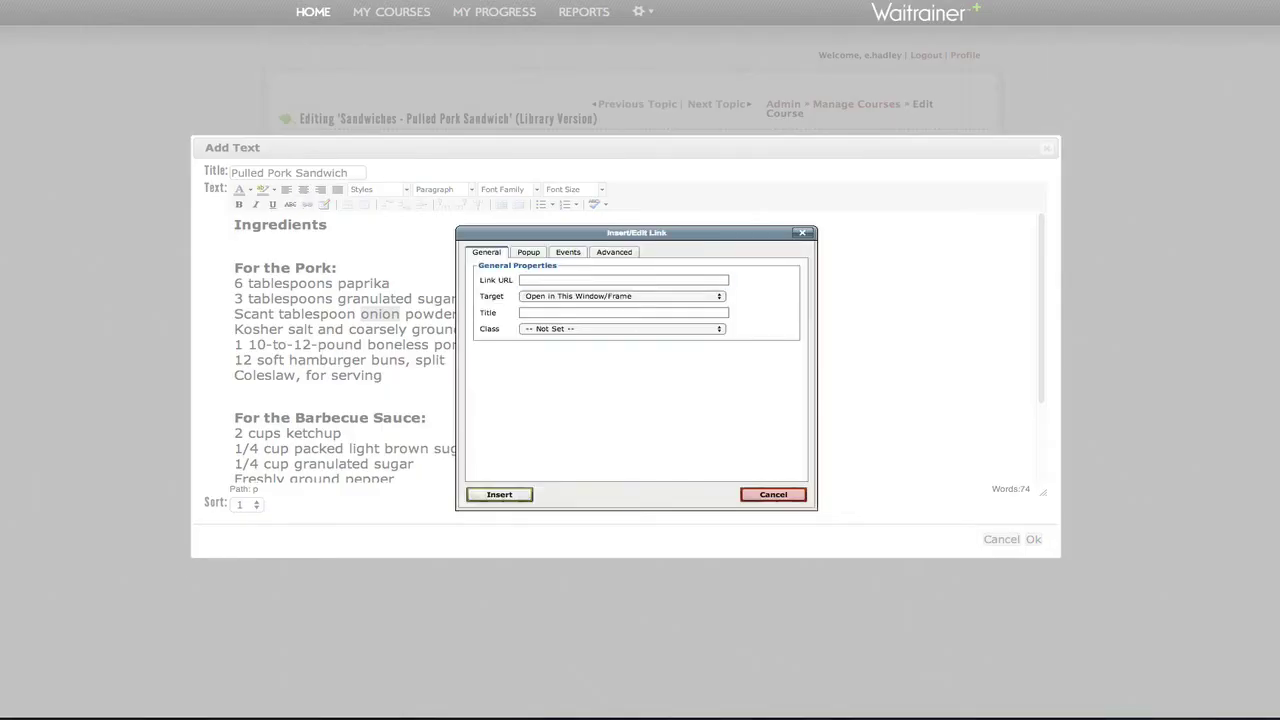
left_click(580, 281)
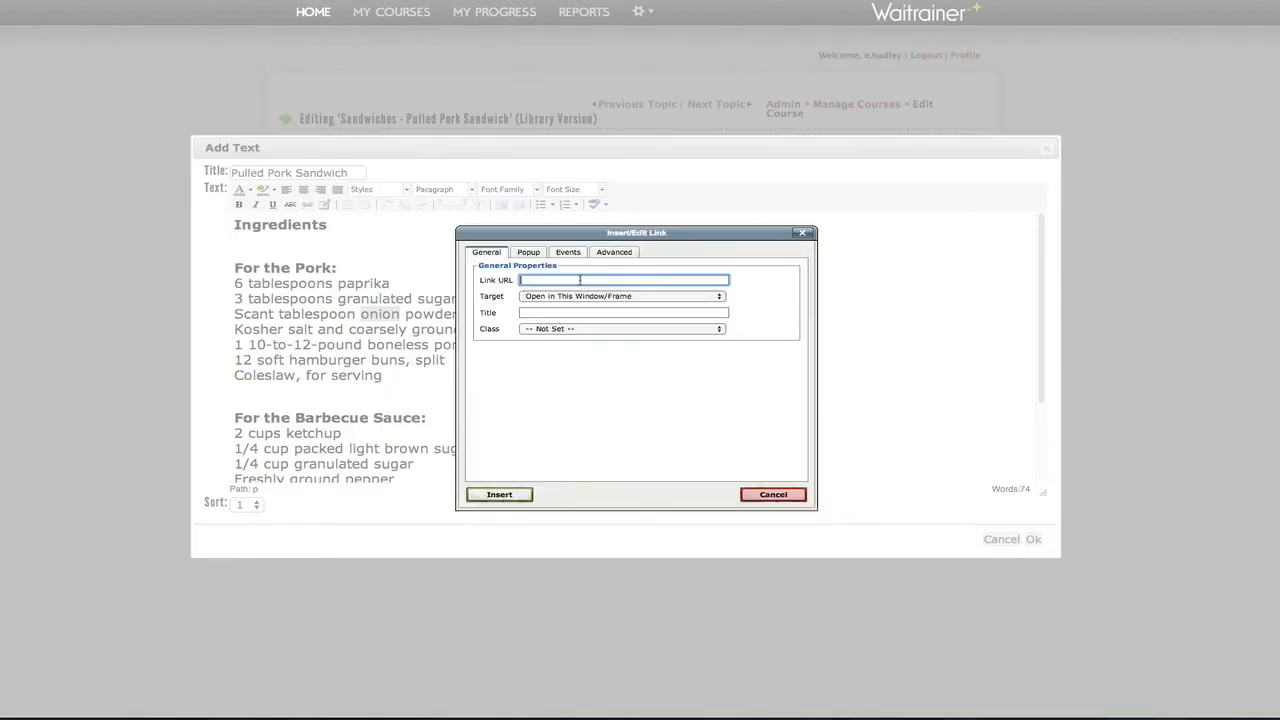
type("http://en.wikipedia.org/wiki/Sweet_onion")
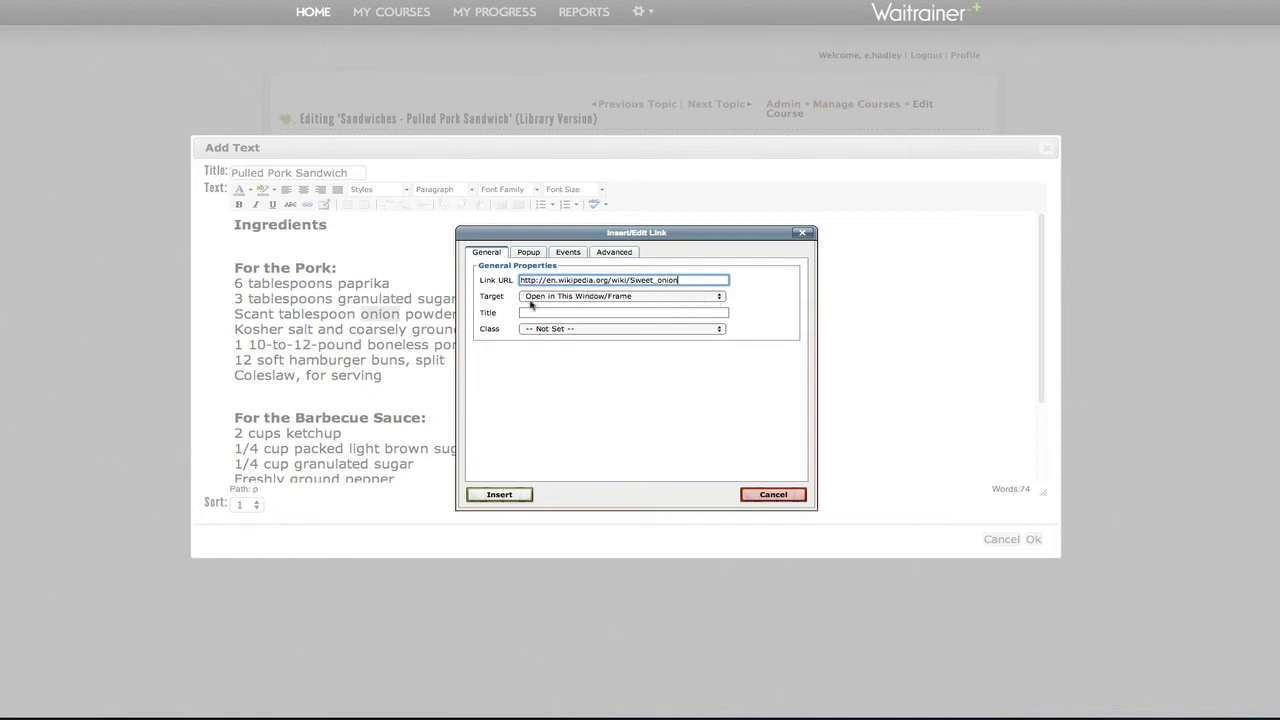
left_click(717, 297)
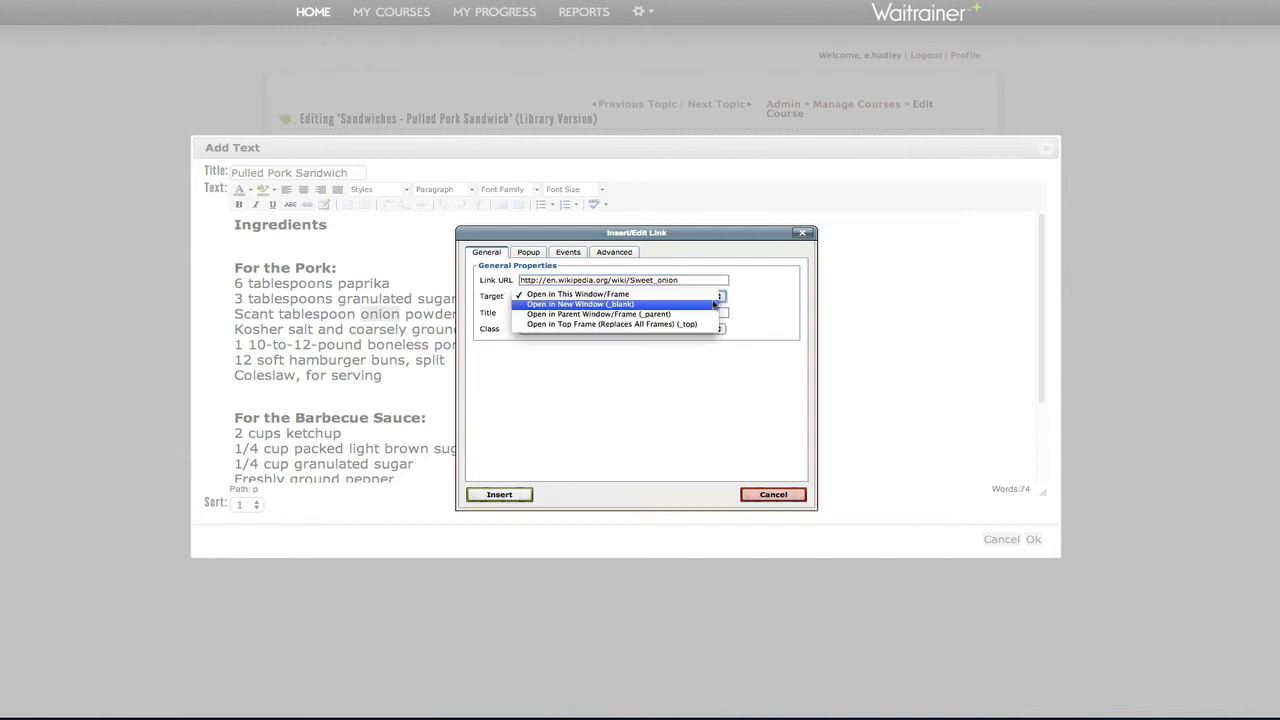
left_click(709, 305)
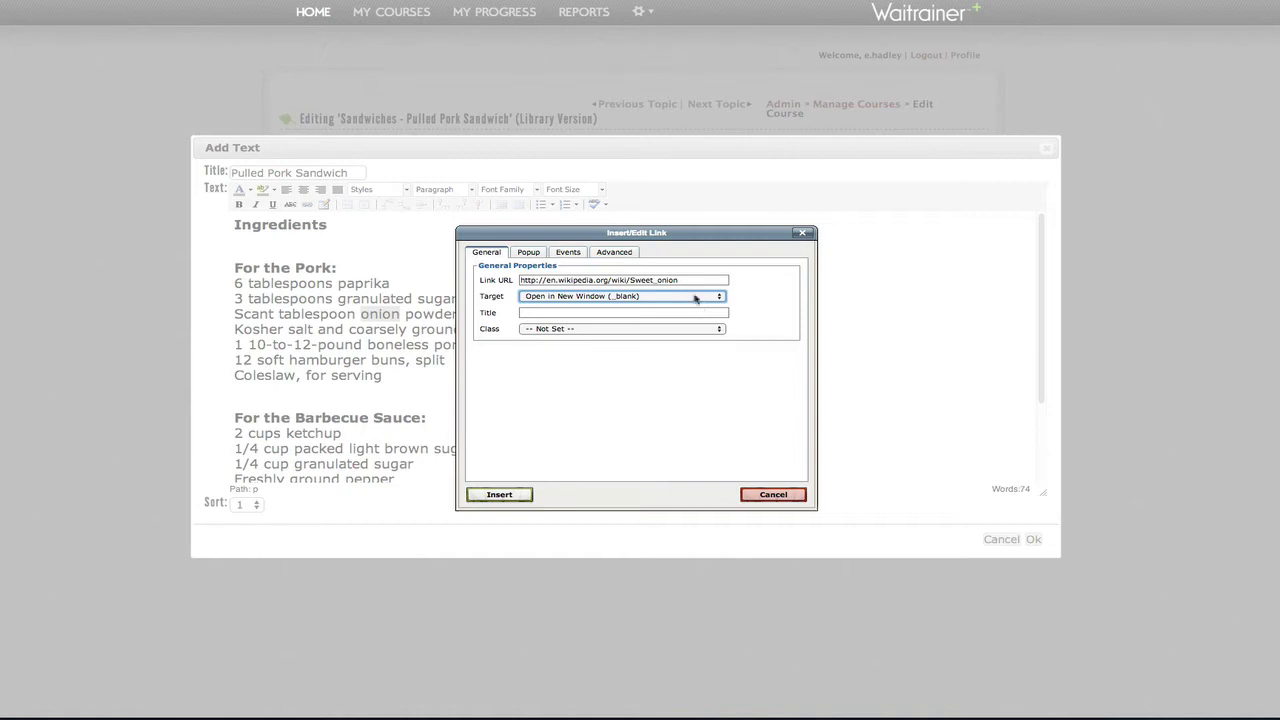
left_click(500, 495)
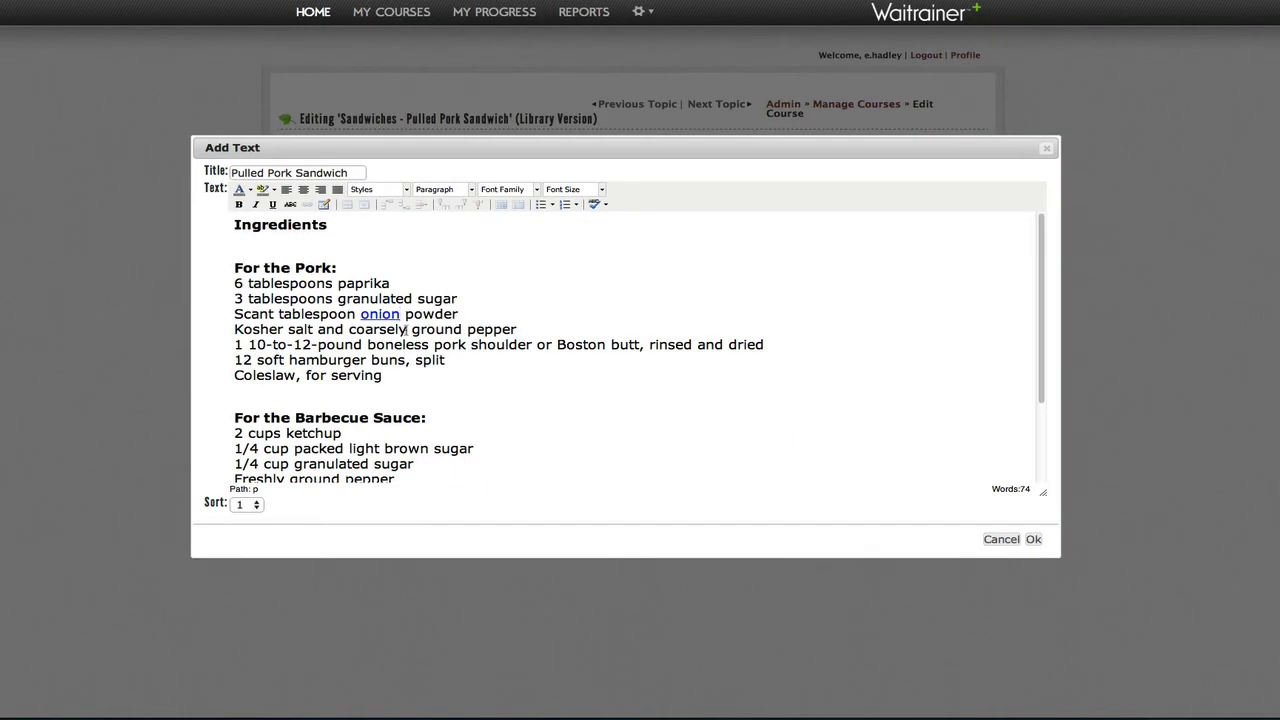
scroll(563, 443, "down", 3)
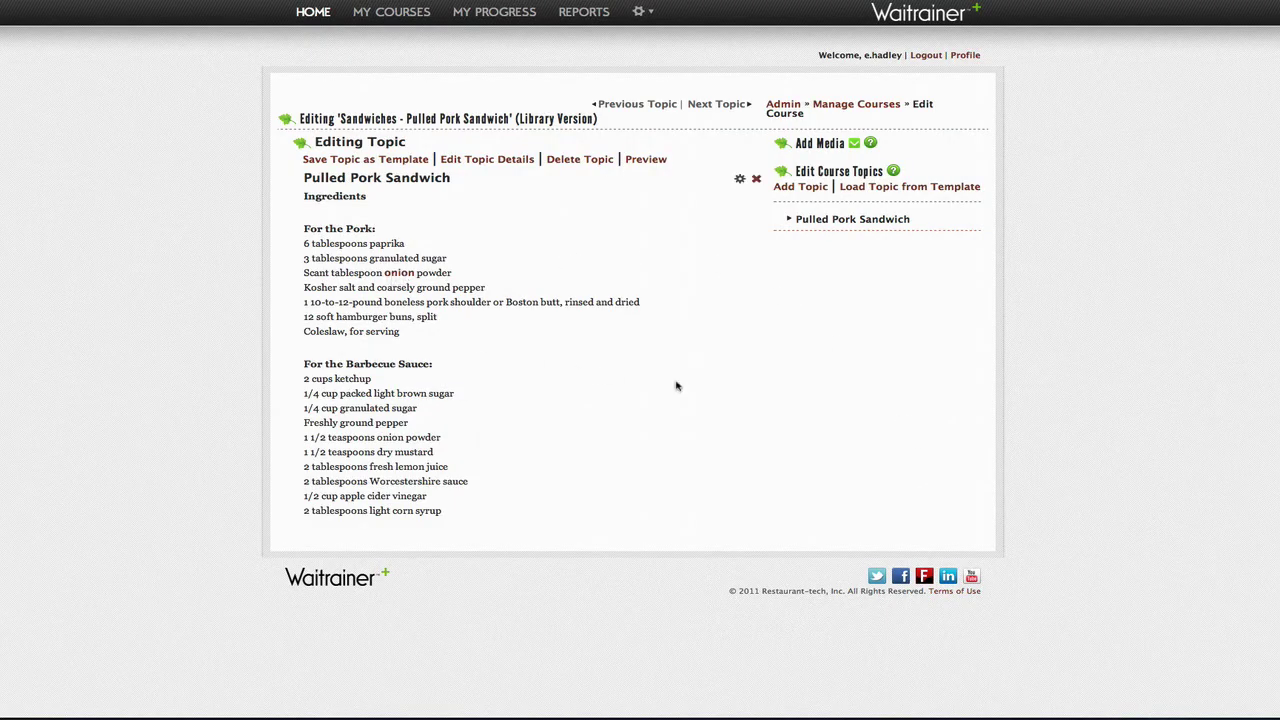
Step: Insert Pulled Pork.jpg as an image titled 'Image', centred at full size, below the ingredients
left_click(855, 145)
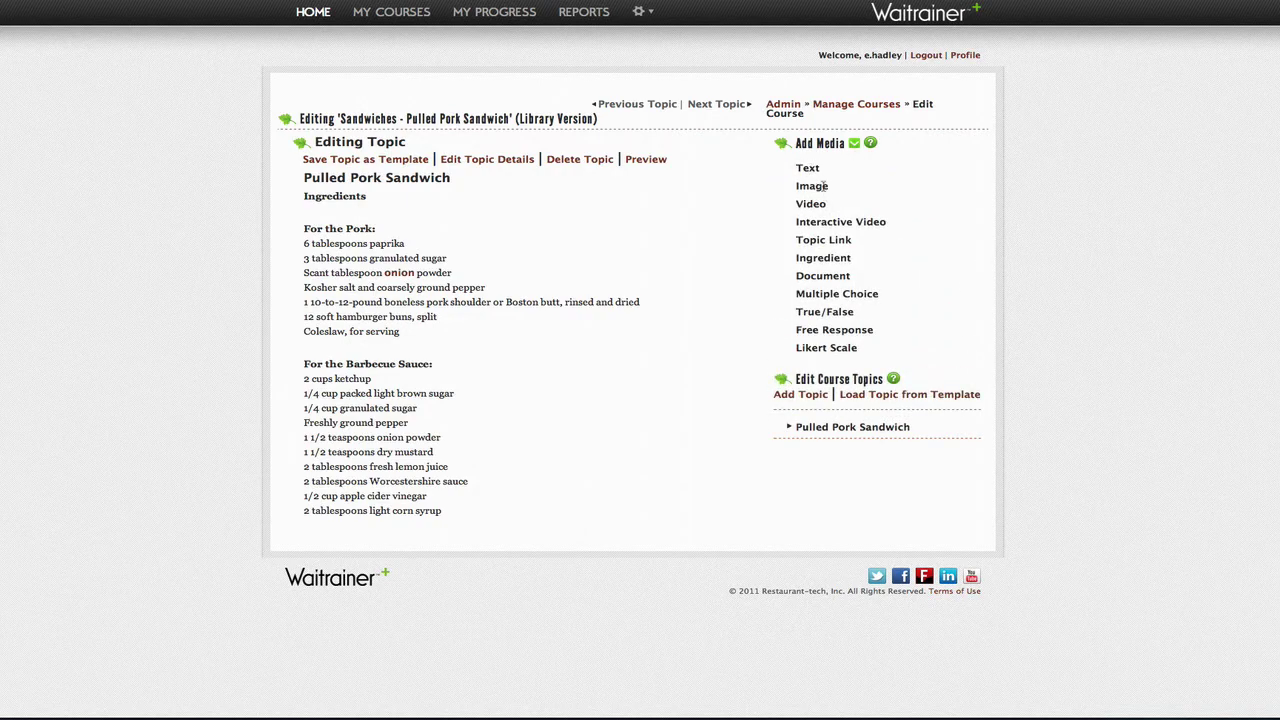
left_click_drag(818, 188, 416, 203)
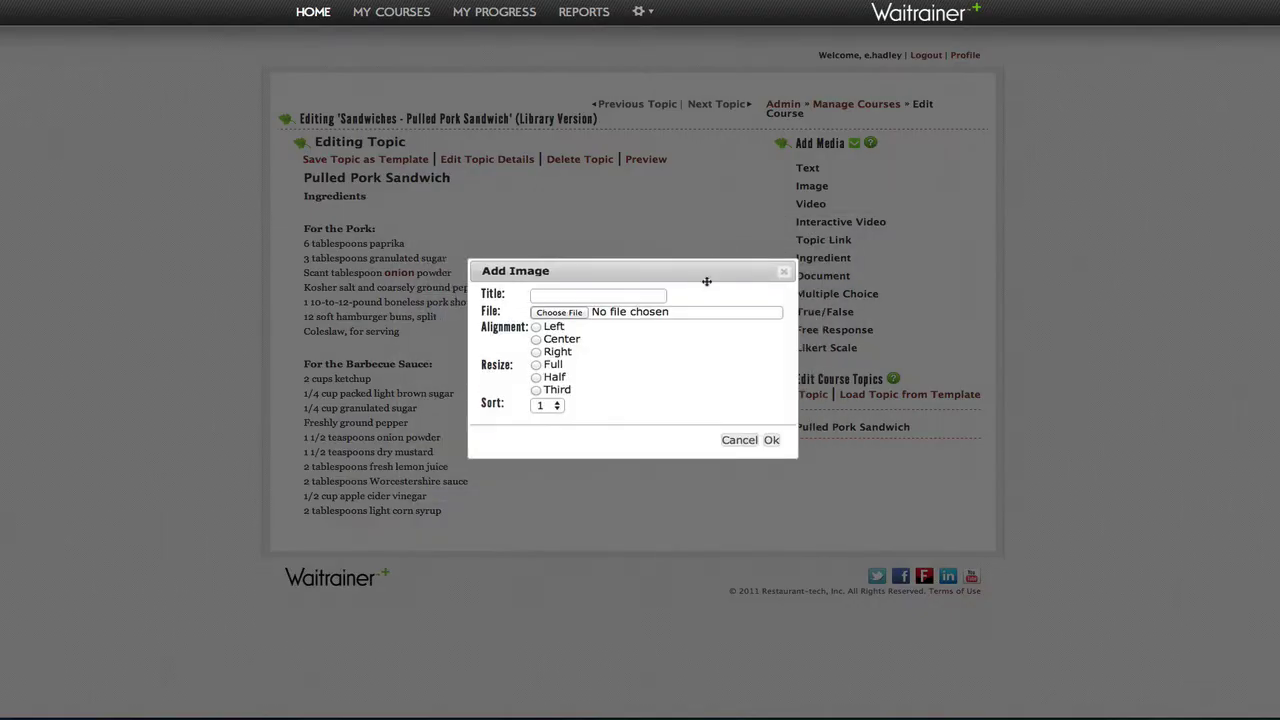
type("Image")
left_click(557, 312)
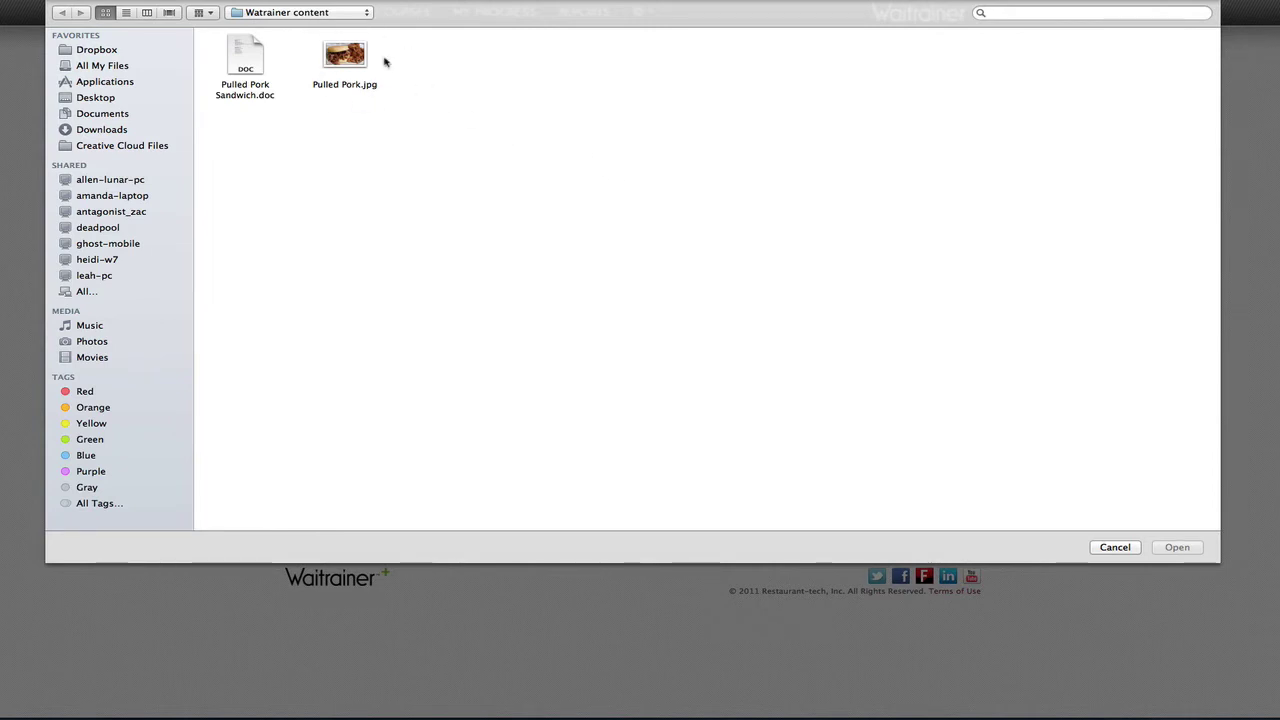
double_click(346, 58)
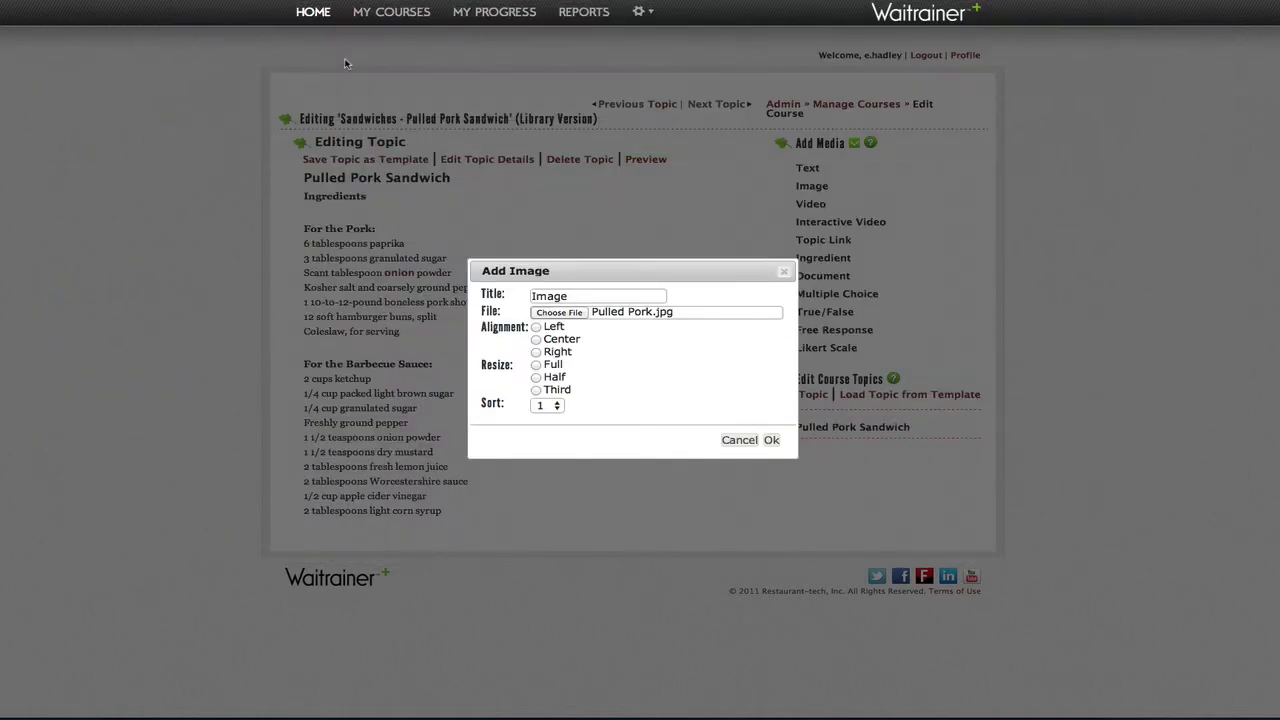
left_click(537, 340)
left_click(537, 365)
left_click(771, 441)
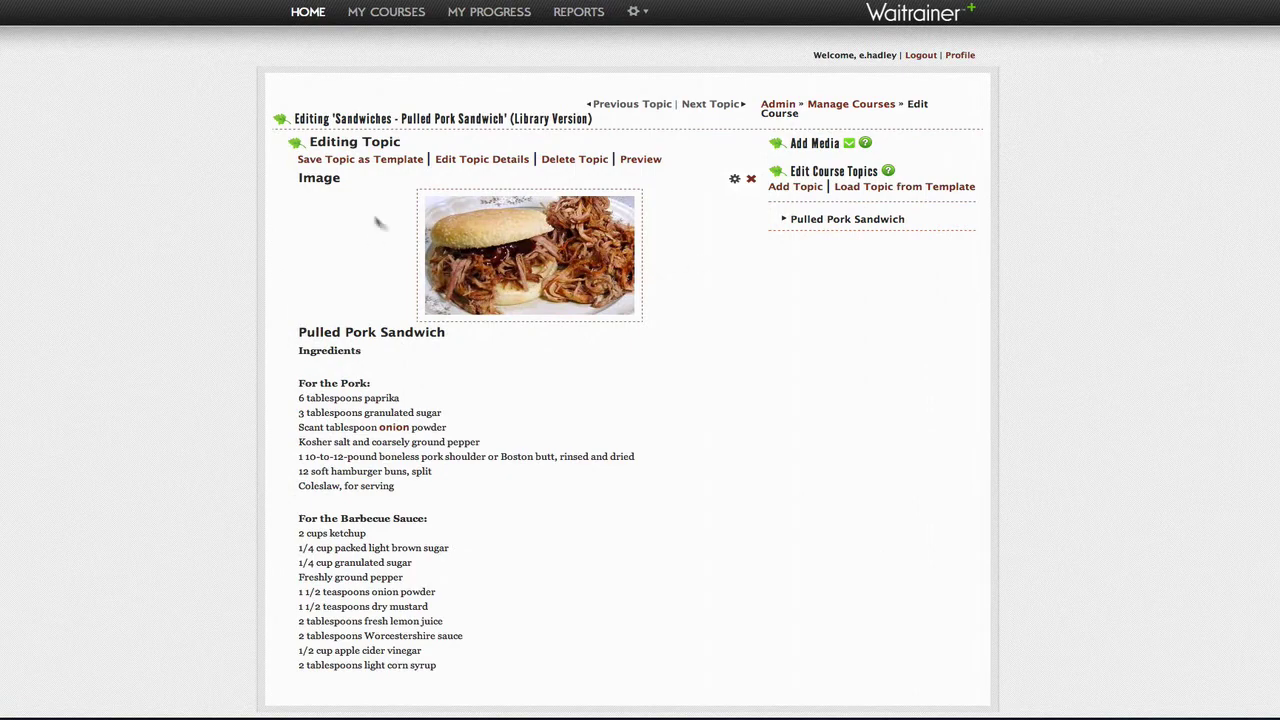
left_click_drag(344, 186, 370, 532)
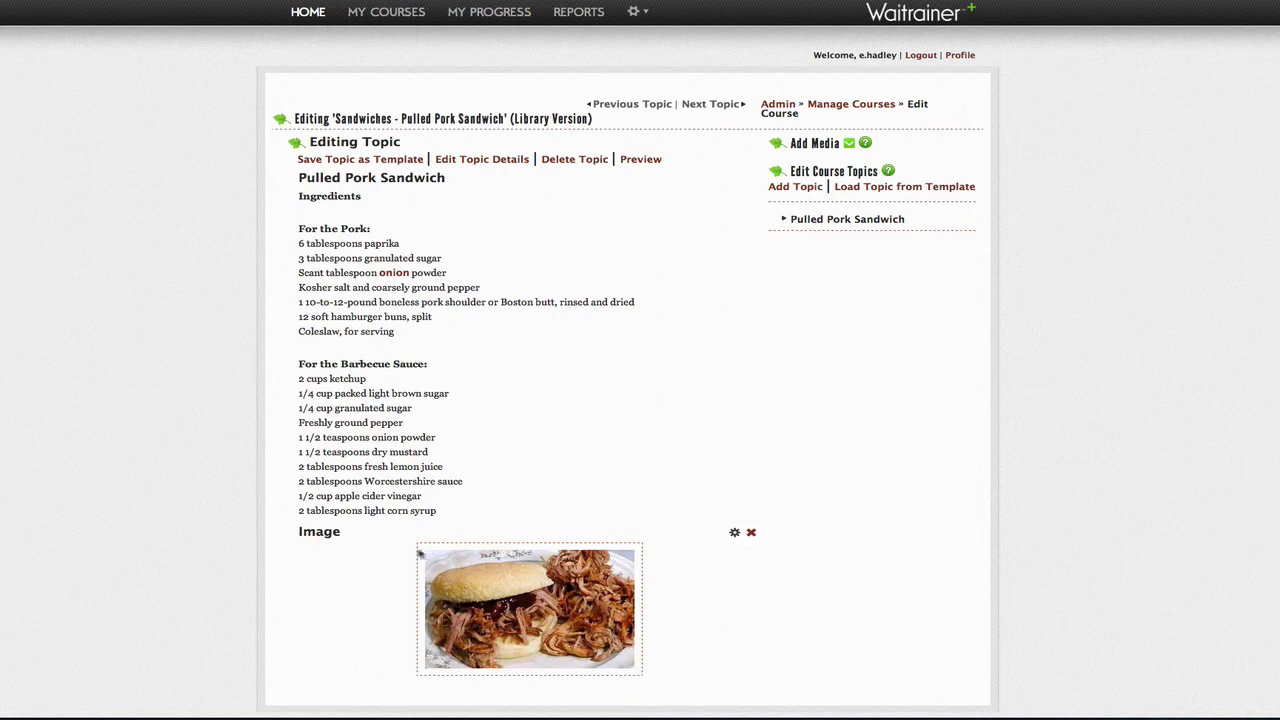
Step: Move the sandwich photo above the recipe and drop a Topic Link block into the topic
left_click_drag(326, 537, 370, 232)
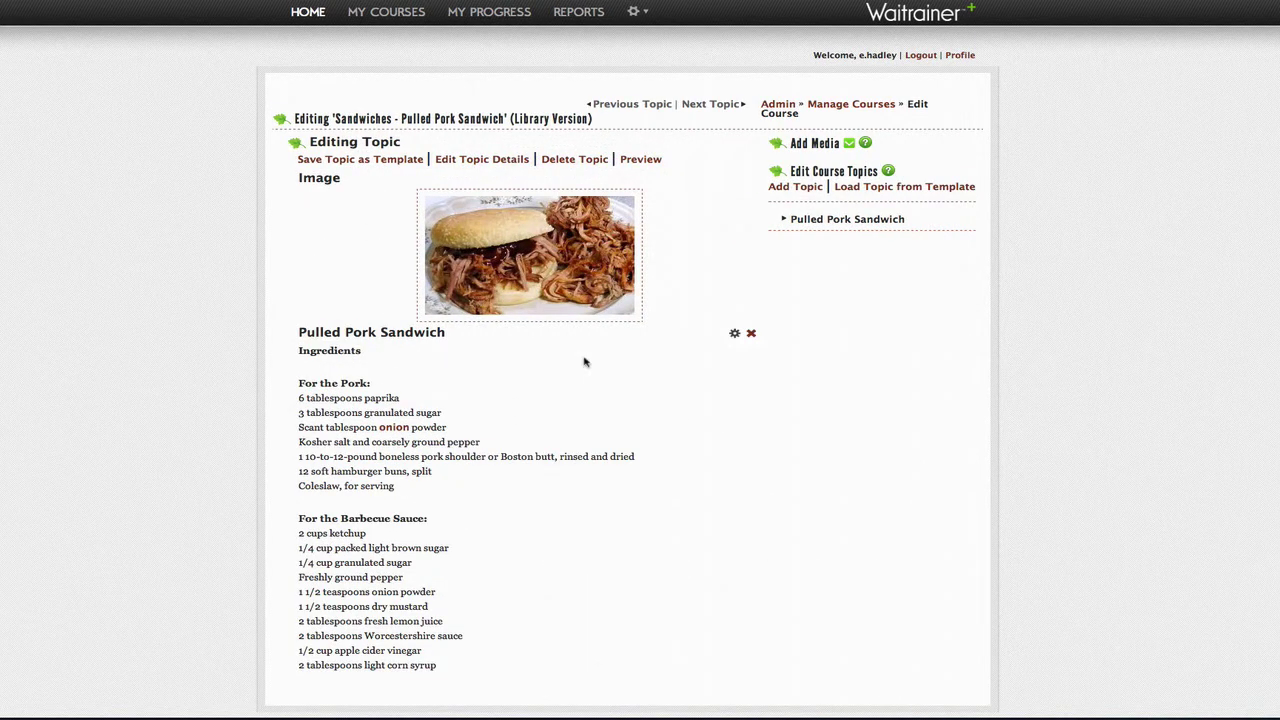
scroll(851, 113, "down", 1)
left_click(850, 111)
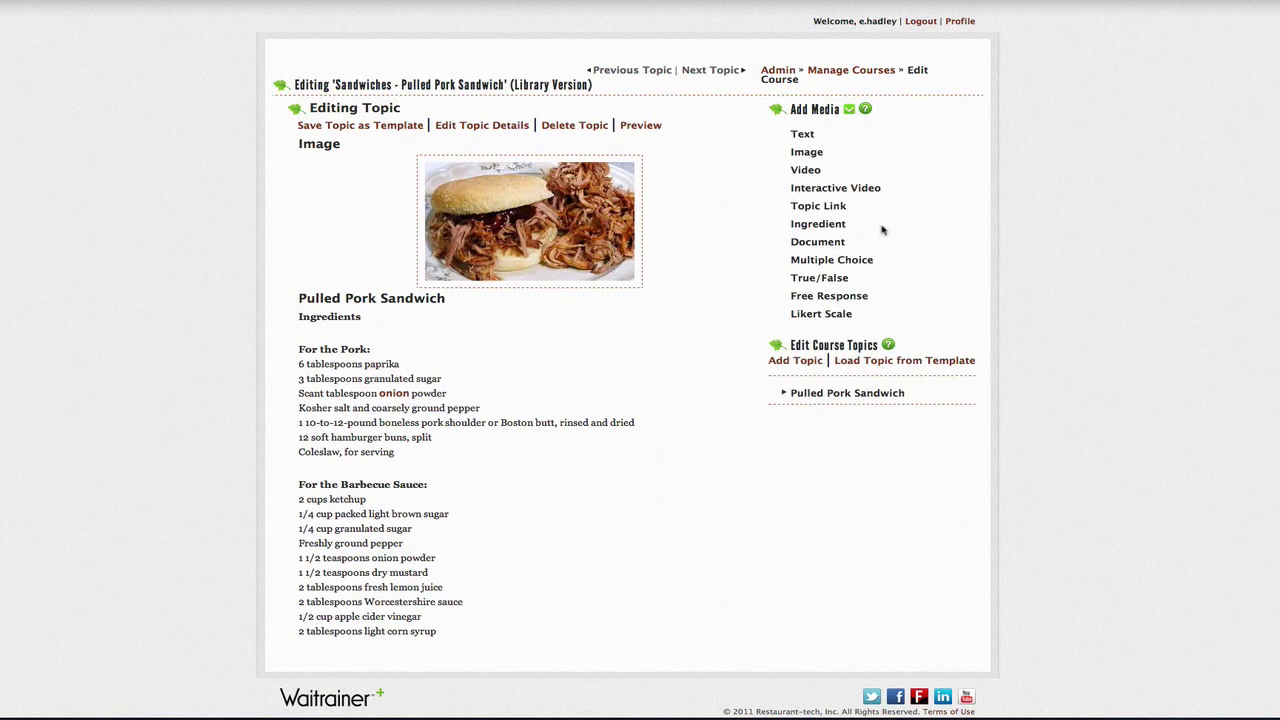
left_click_drag(822, 206, 582, 677)
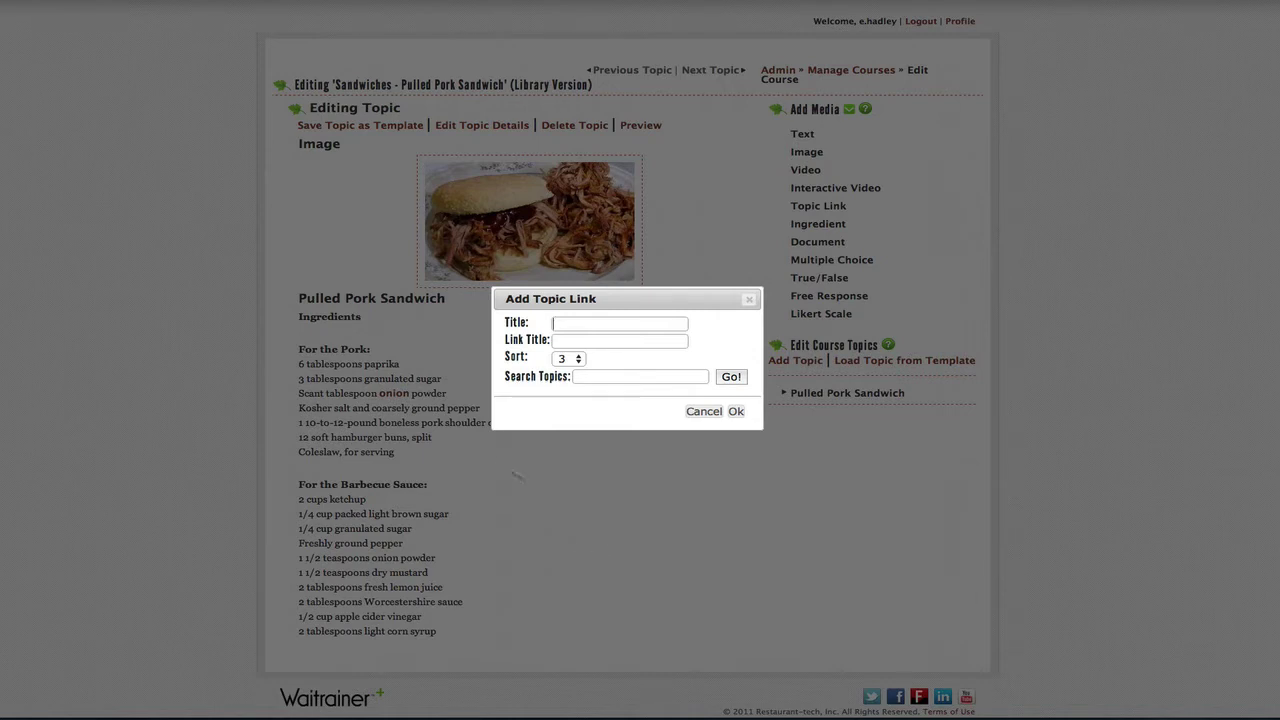
Step: Search 'chainbreaker' and link to the Beer Menu's Chainbreaker White IPA topic
left_click(603, 376)
type("chainbreaker")
left_click(730, 386)
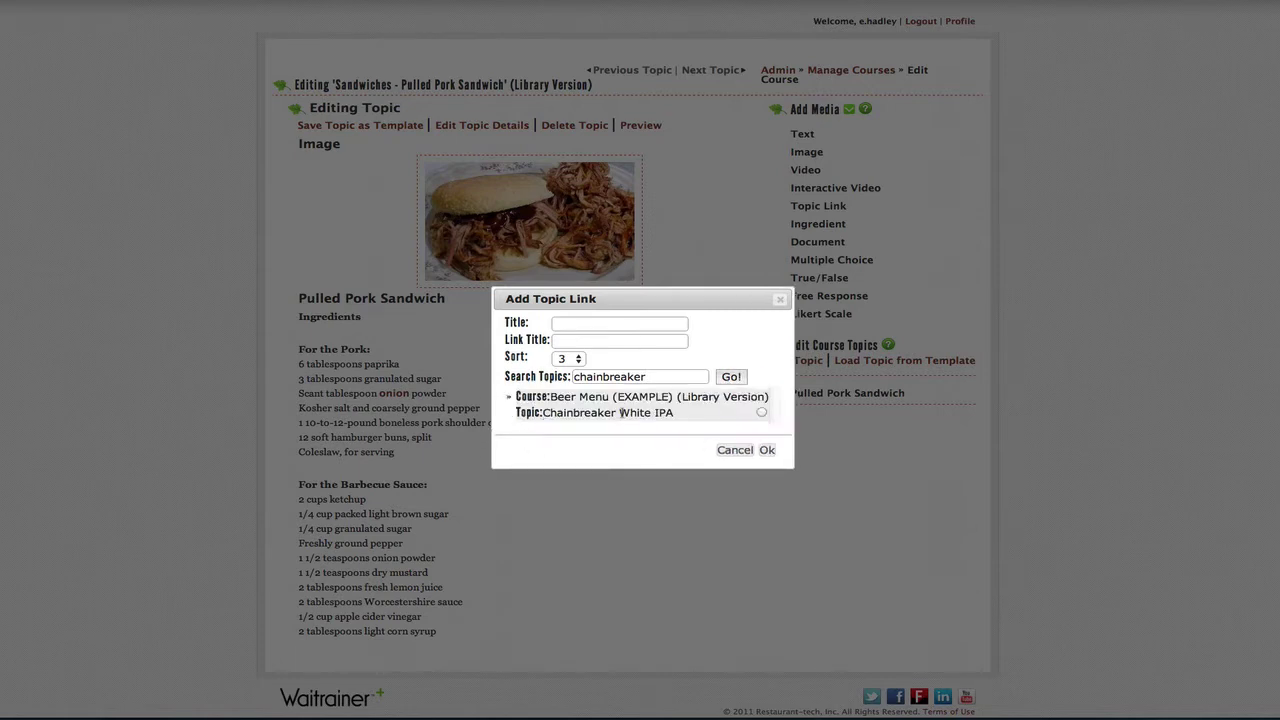
left_click(761, 413)
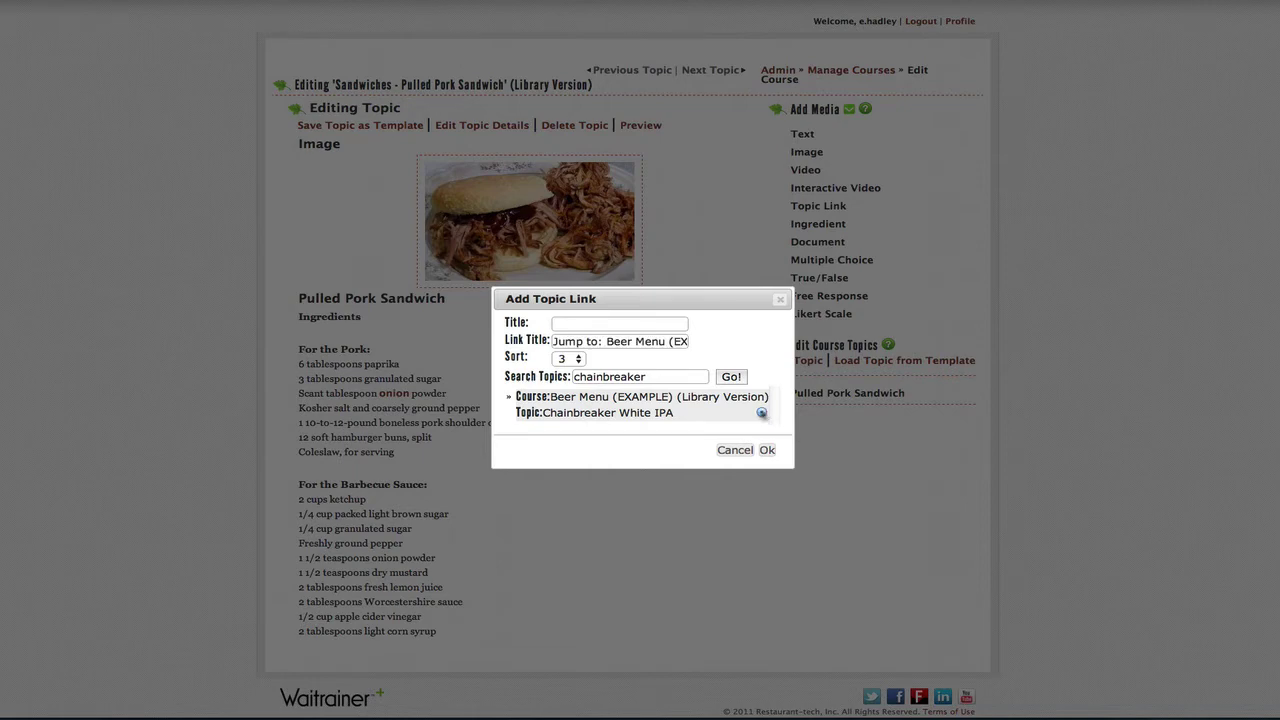
left_click(767, 451)
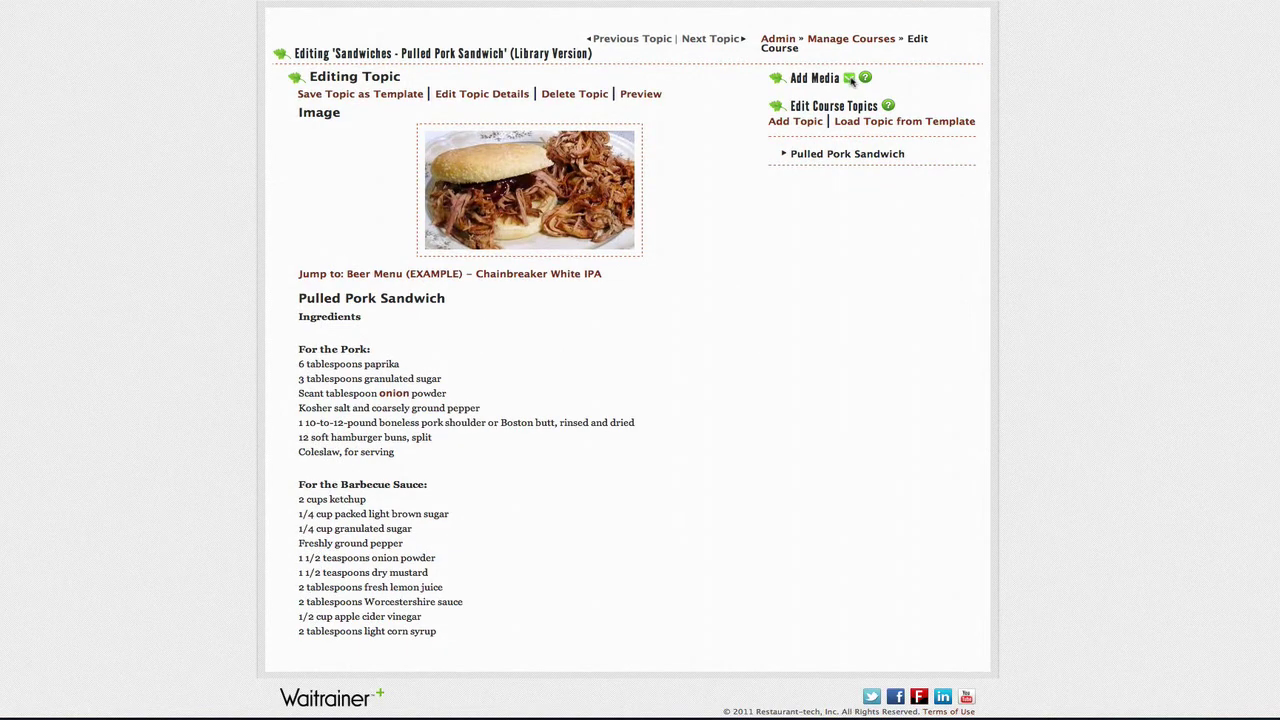
Step: Start adding an ingredient block at the top of the topic, then cancel it
left_click(850, 78)
left_click_drag(829, 193, 462, 132)
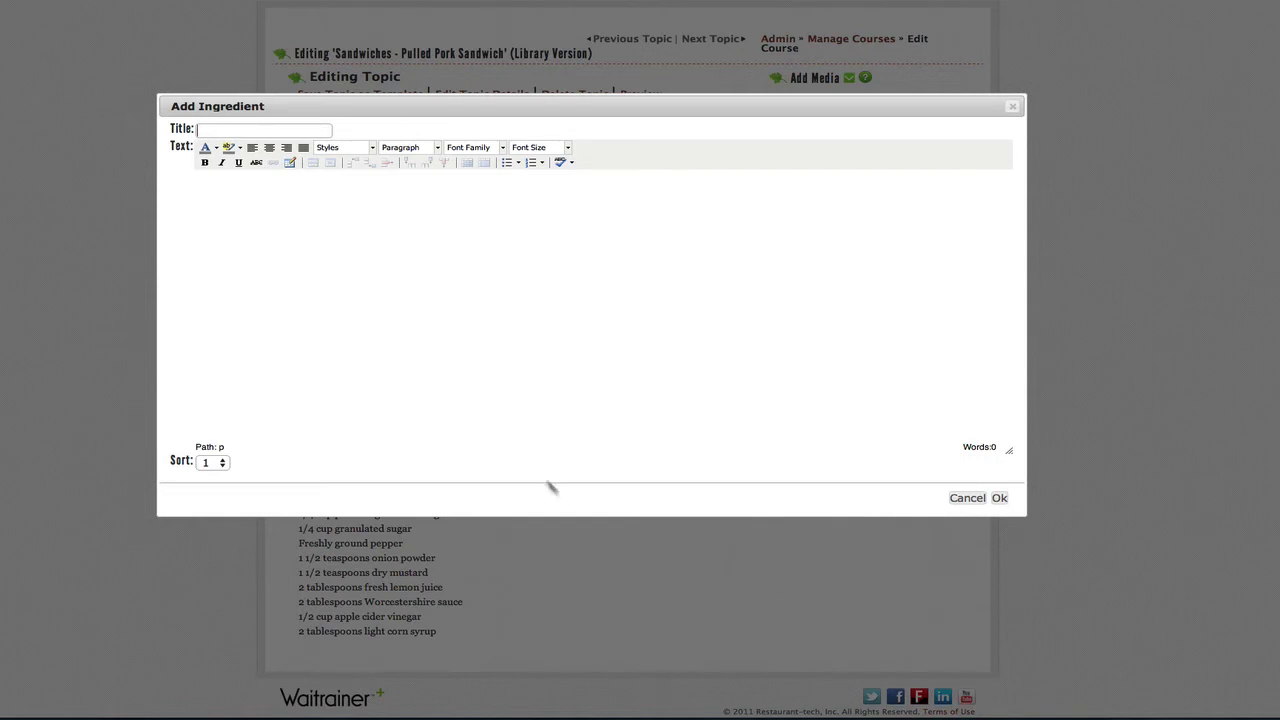
left_click(967, 498)
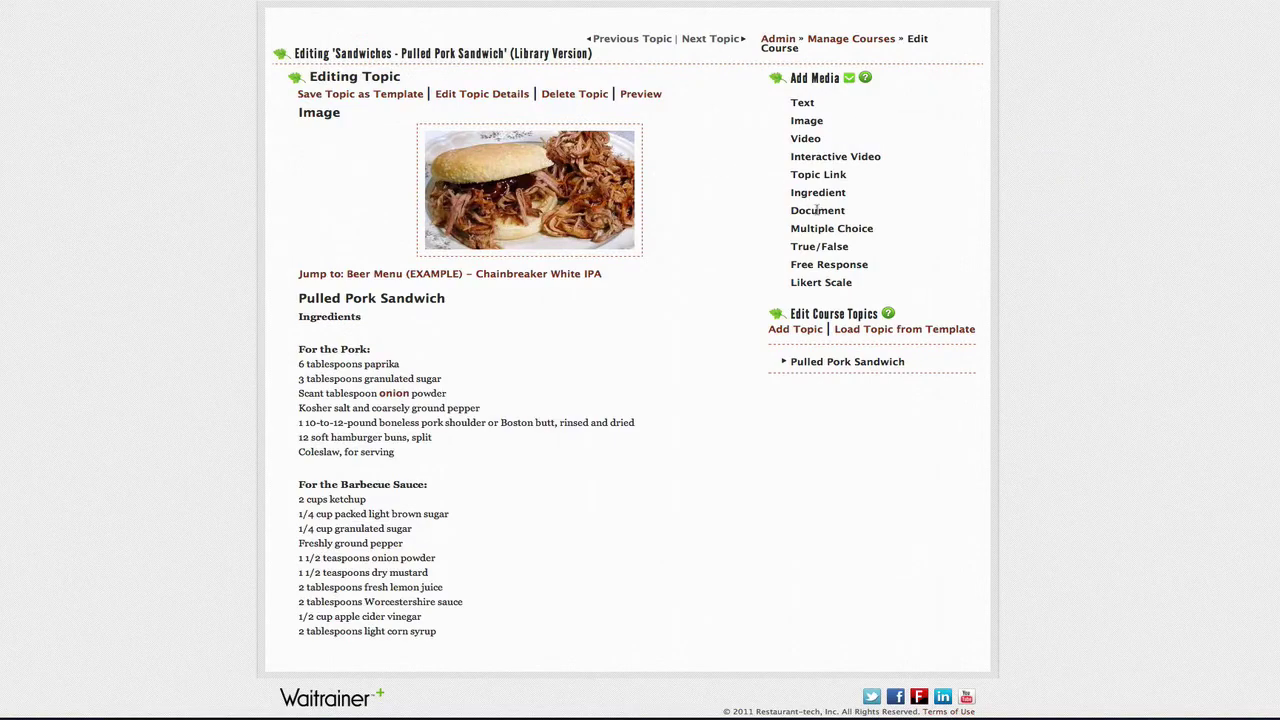
Step: Add a 'click to download' document block attaching Pulled Pork Sandwich.doc above the photo
left_click_drag(817, 210, 386, 130)
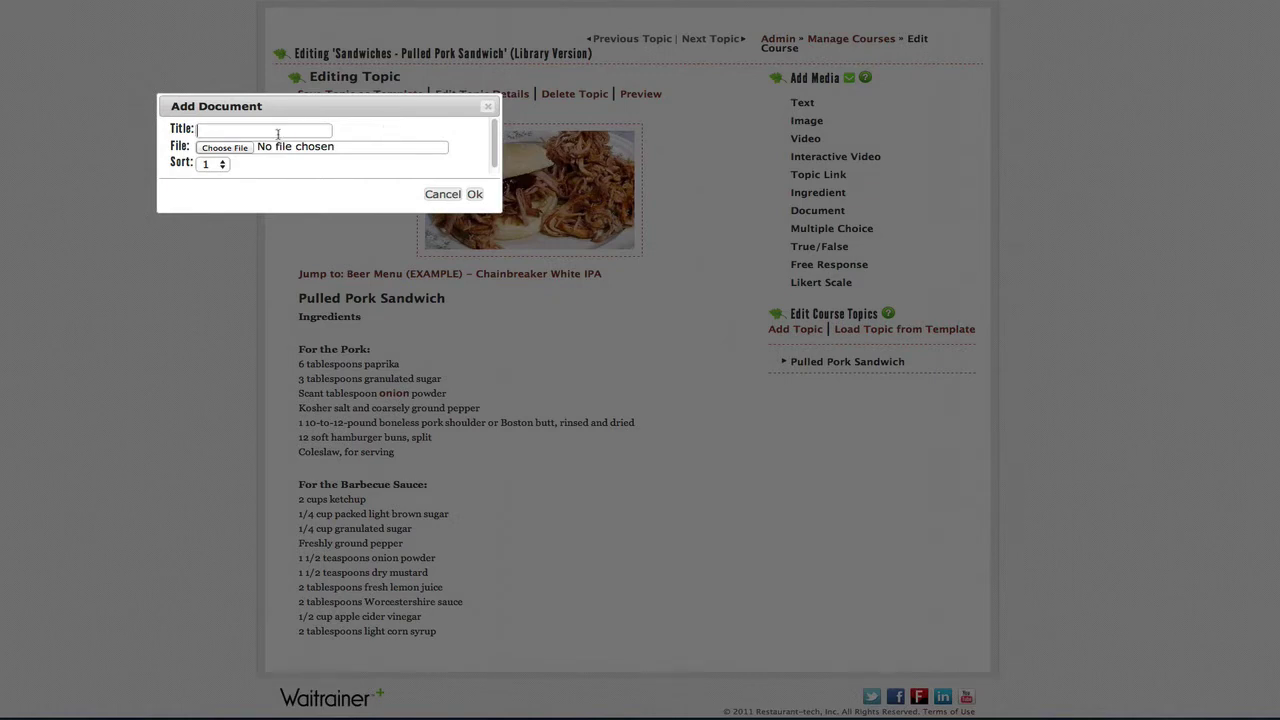
type("click to download")
left_click(246, 146)
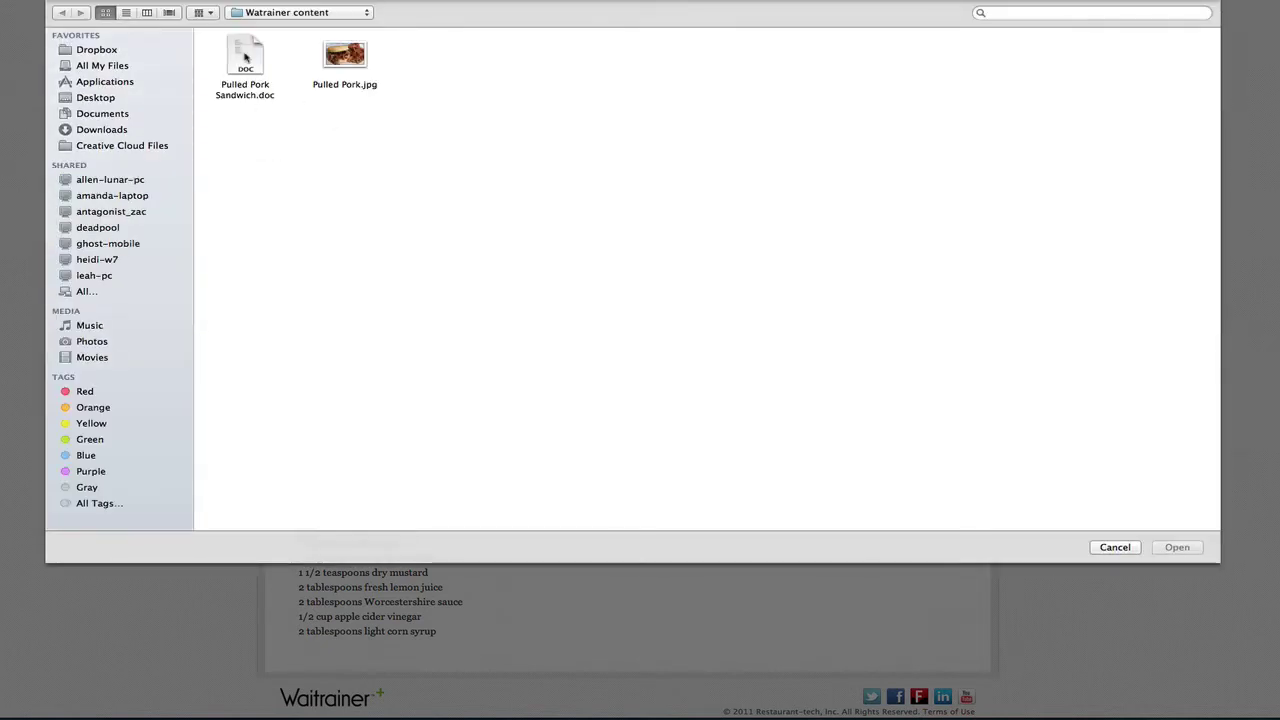
double_click(245, 55)
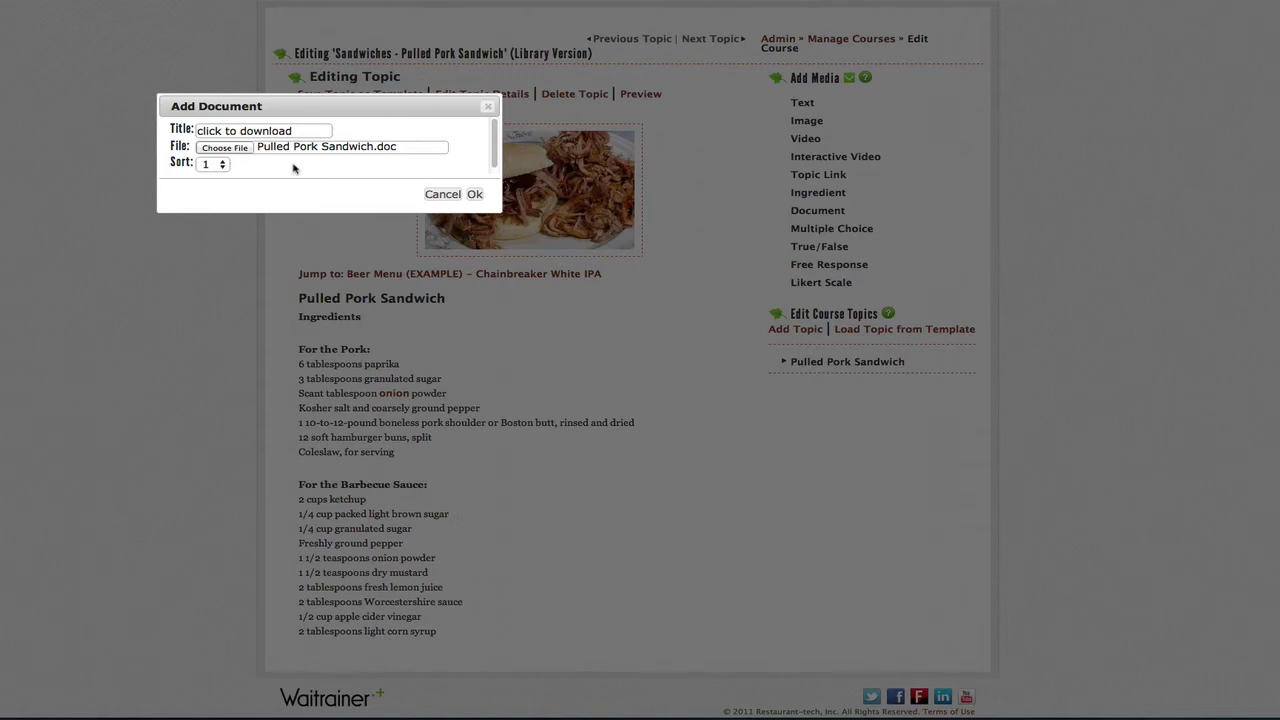
left_click(476, 194)
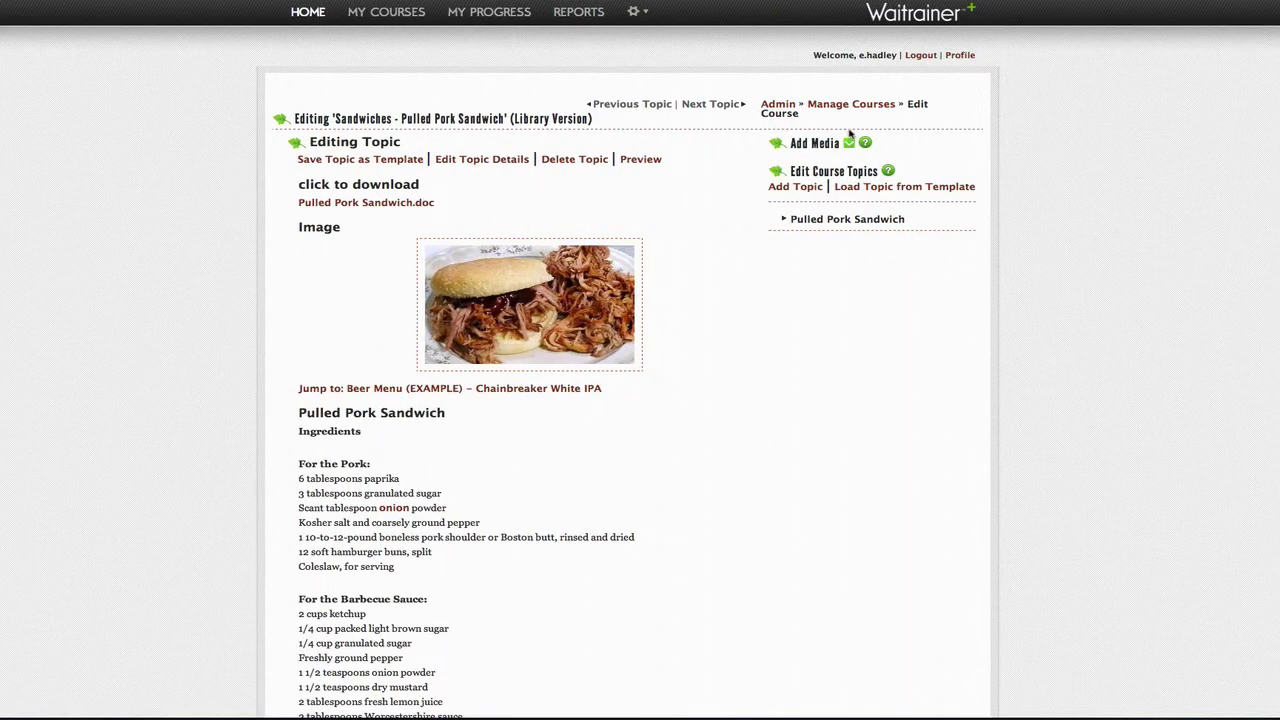
left_click(852, 145)
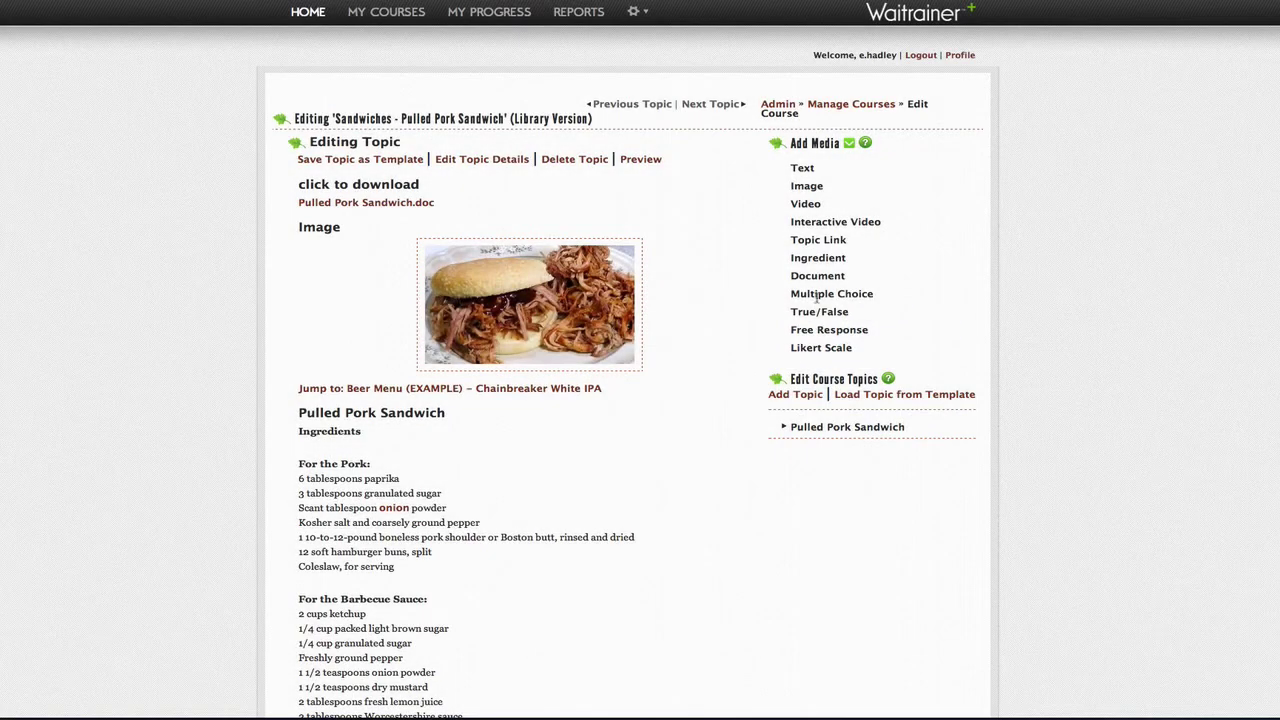
Step: Place a 'Multiple Choice' question about pork's internal temp before leaving the smoker, feedback 'Hint'
left_click_drag(816, 297, 417, 660)
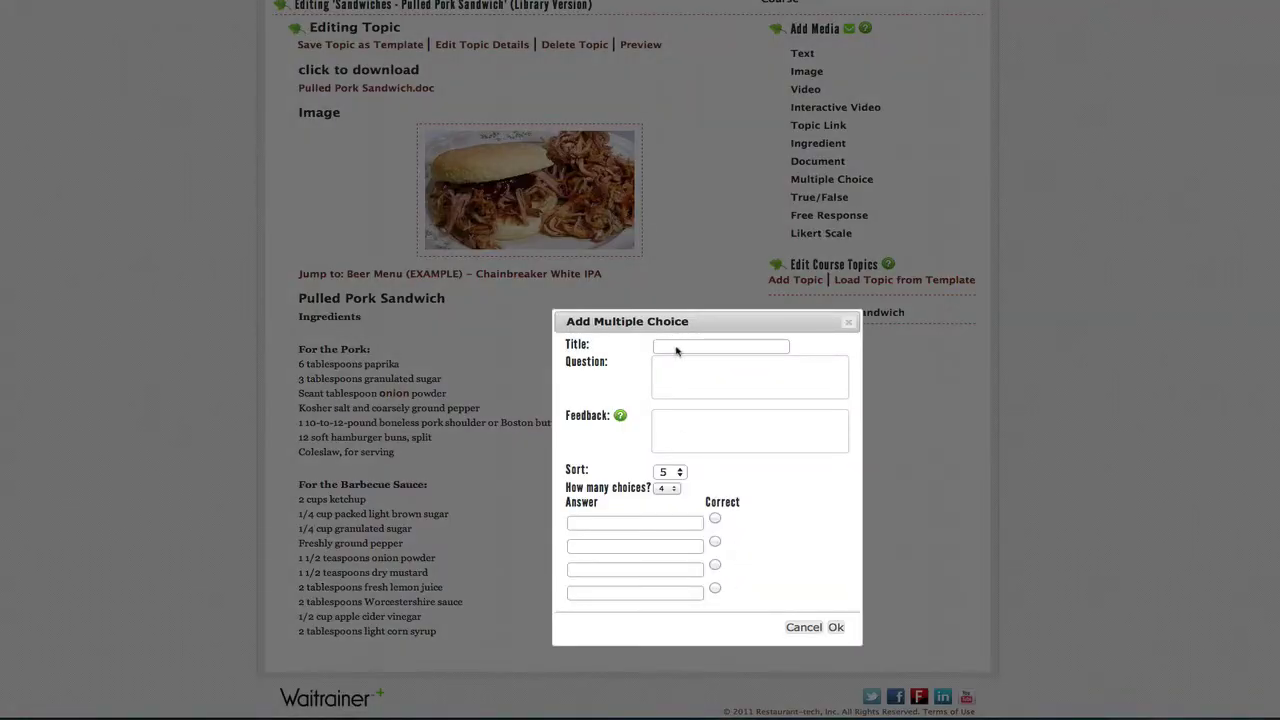
left_click(675, 347)
type("Multiple Choice")
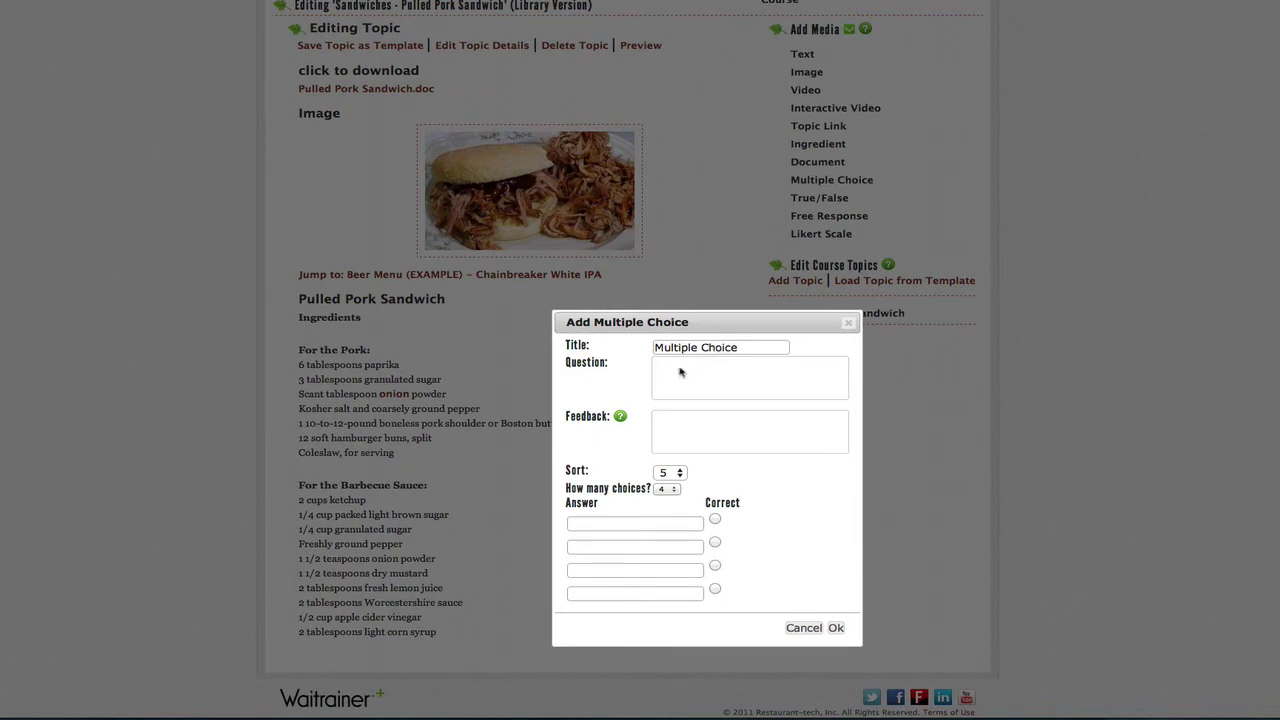
left_click(680, 367)
type("What internal temp should pork reach before removing from smoker?")
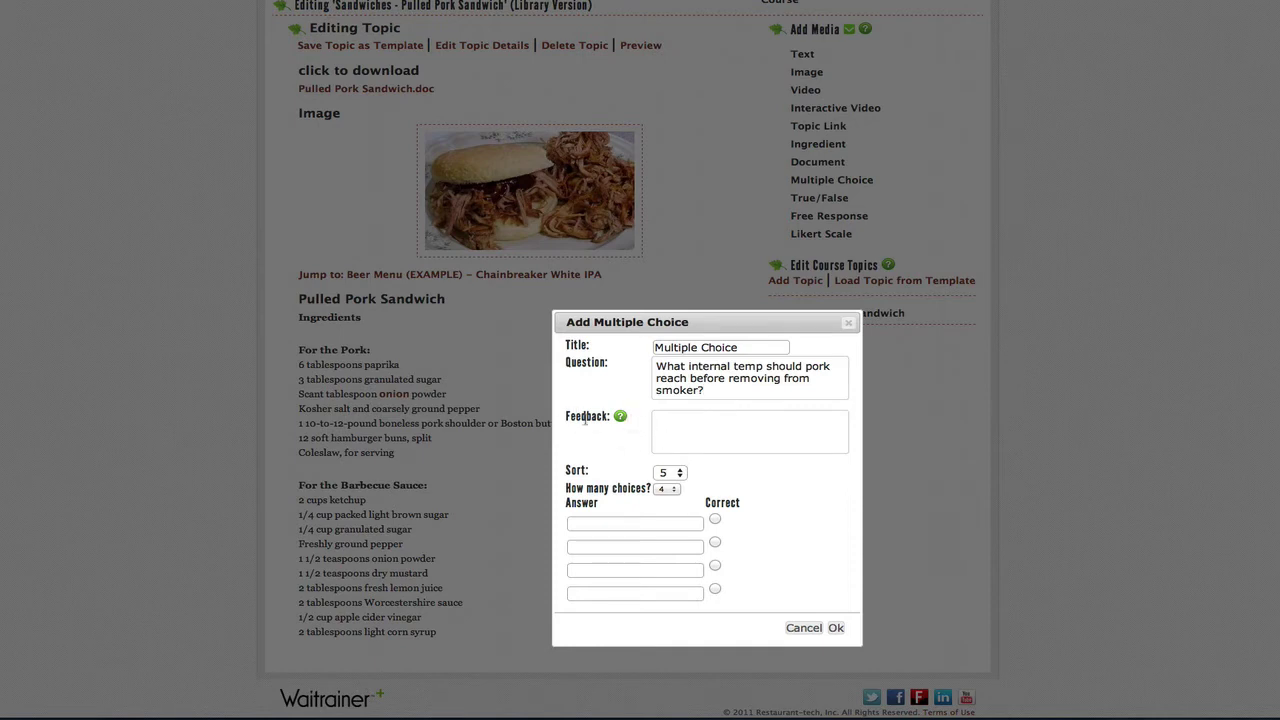
left_click(677, 422)
type("Hint")
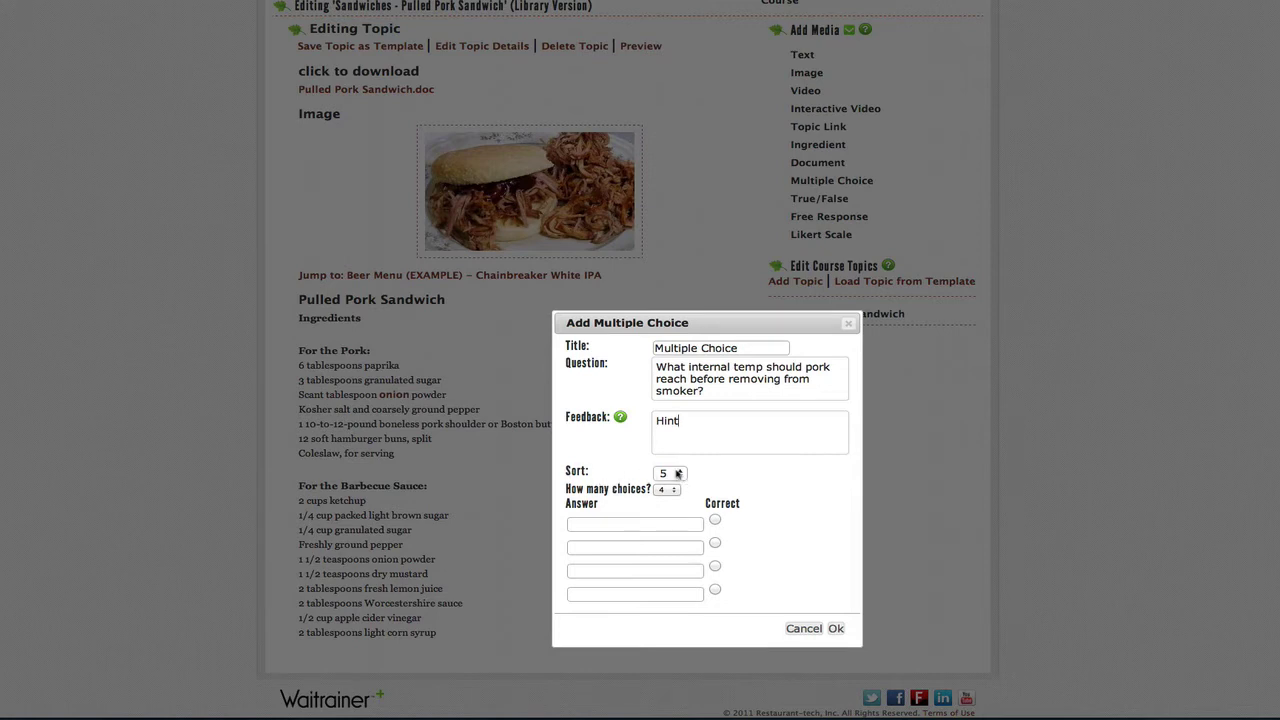
Step: Keep the question's sort order at 5 and limit it to three answer choices
left_click(679, 475)
left_click(679, 475)
left_click(670, 492)
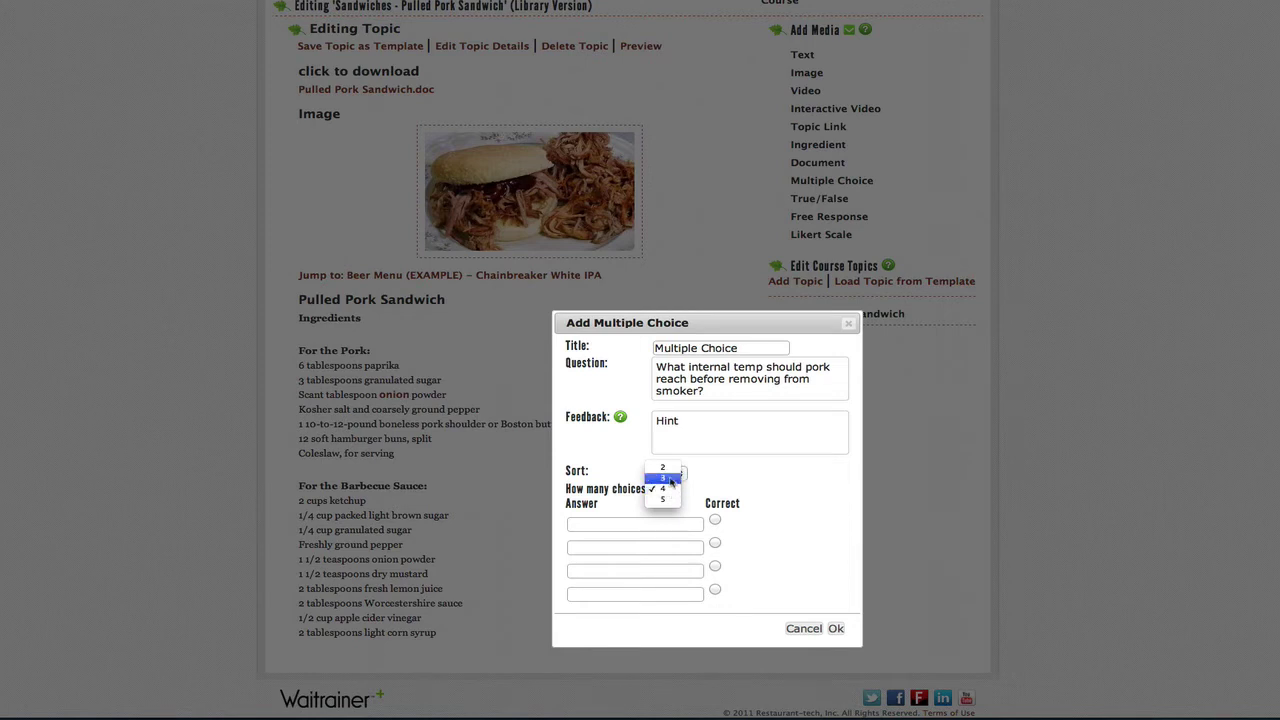
left_click(665, 478)
Step: Enter answers 195, 190 and 165, mark 190 correct, and save the question
left_click(617, 523)
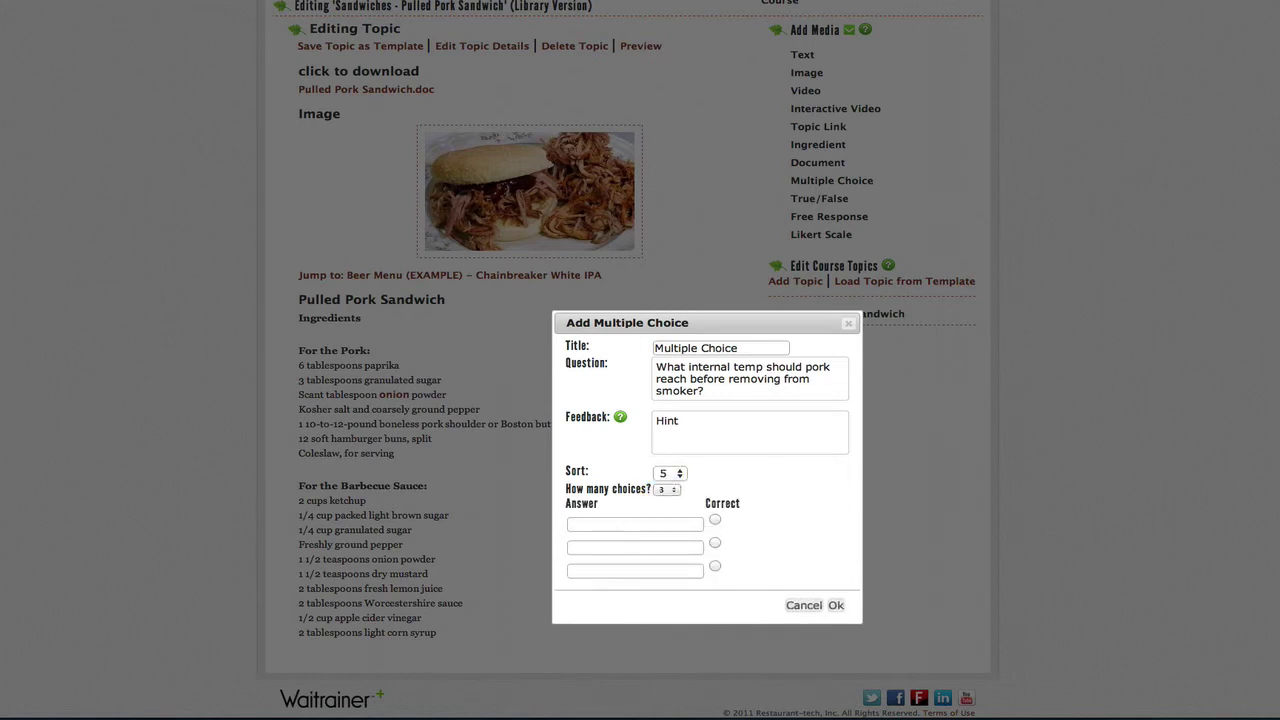
type("195")
left_click(620, 548)
type("190")
left_click(586, 575)
type("165")
left_click(715, 545)
left_click(836, 607)
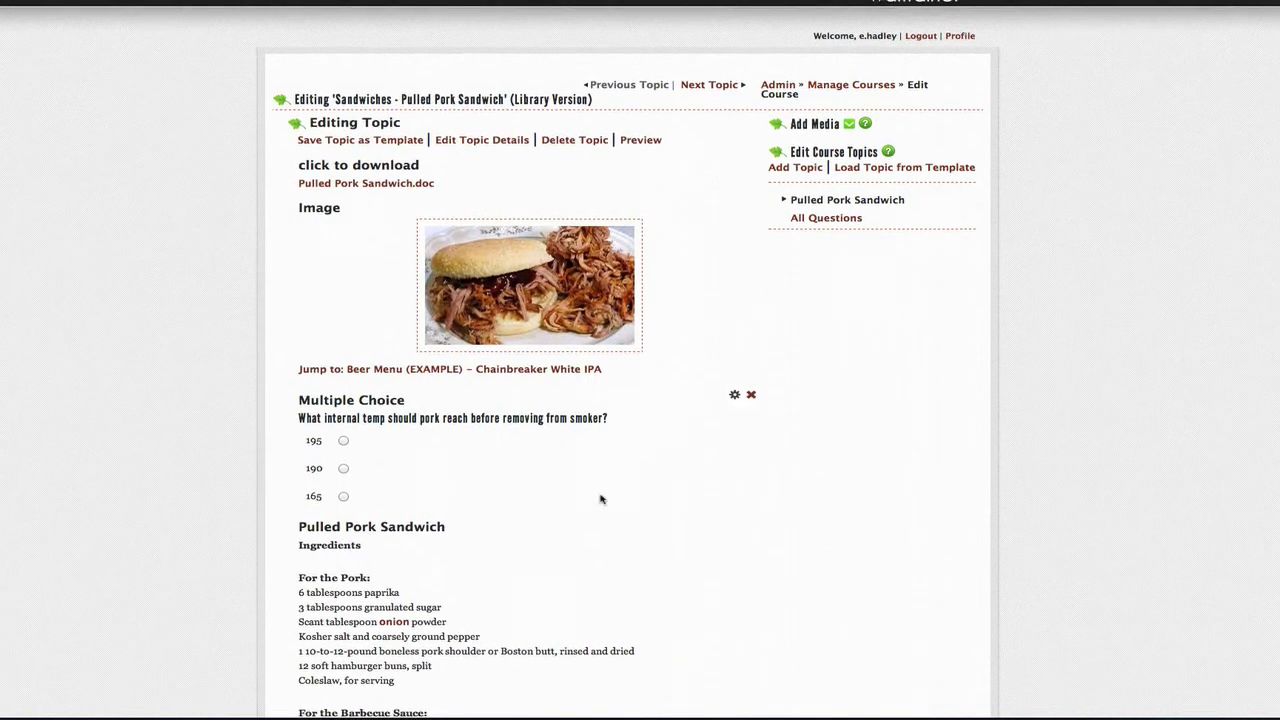
Step: Change the Multiple Choice question's sort order to 6
scroll(600, 500, "down", 5)
scroll(608, 503, "up", 3)
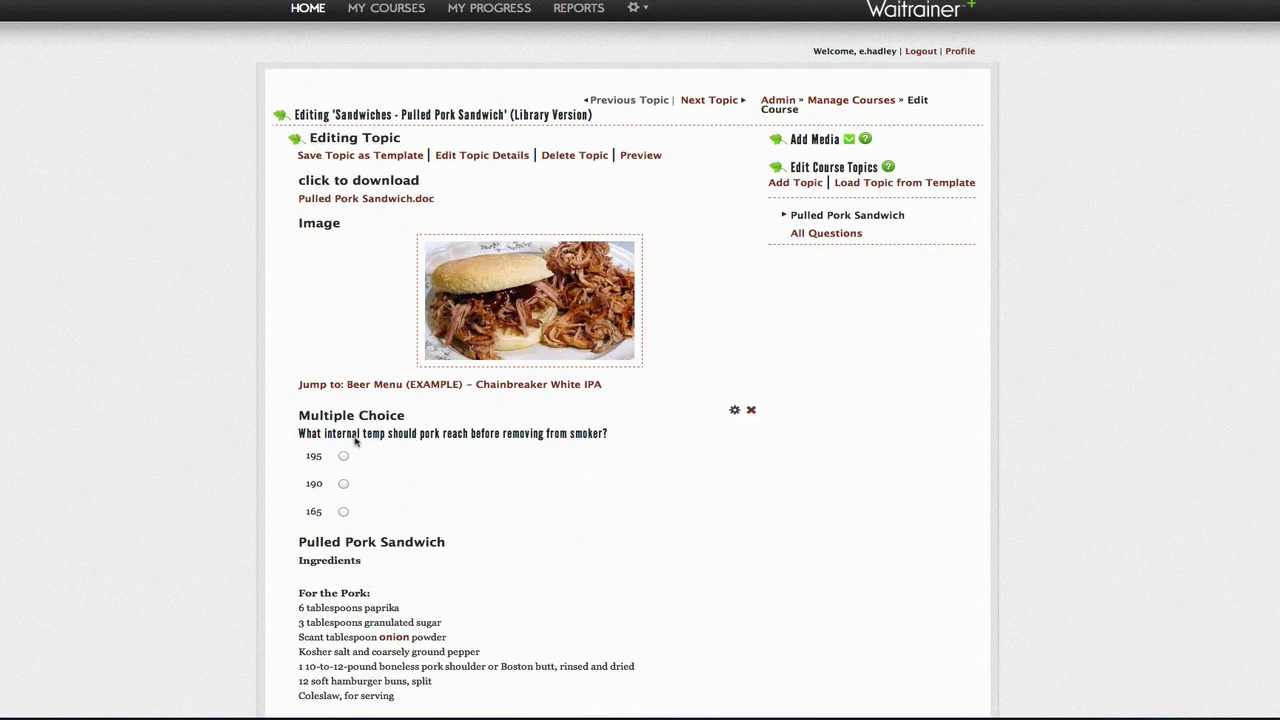
left_click(734, 412)
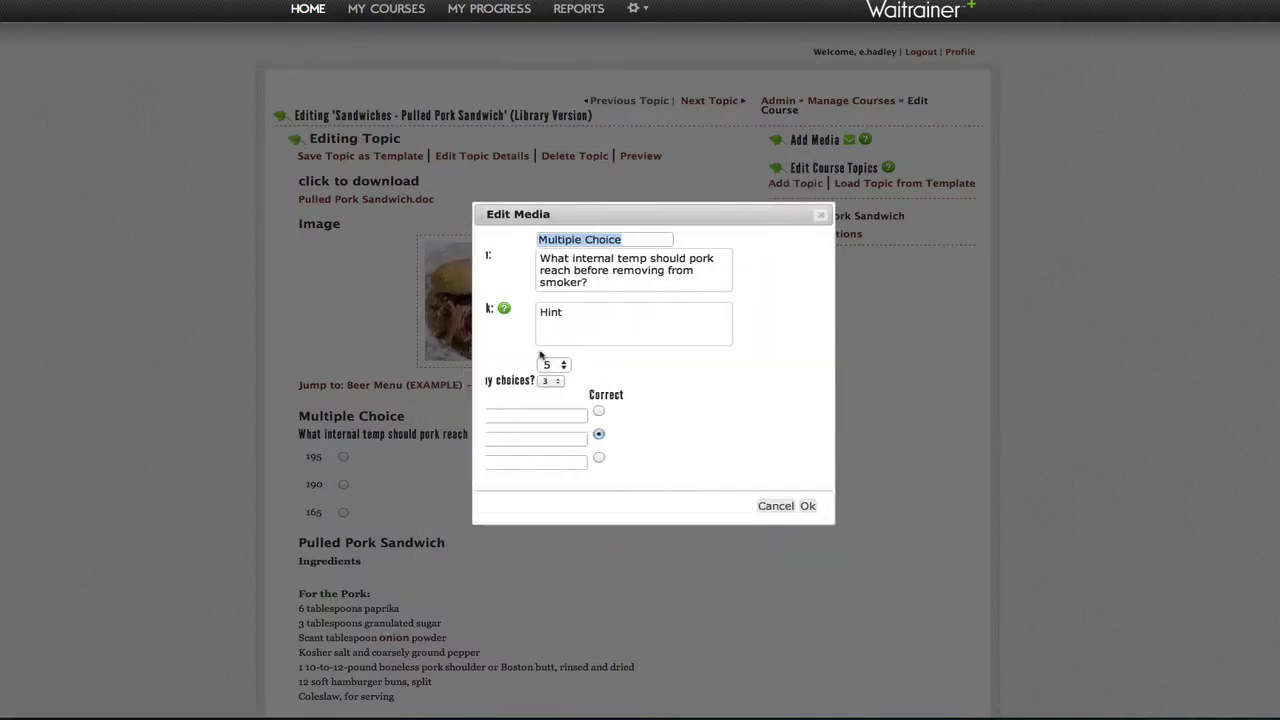
left_click(598, 367)
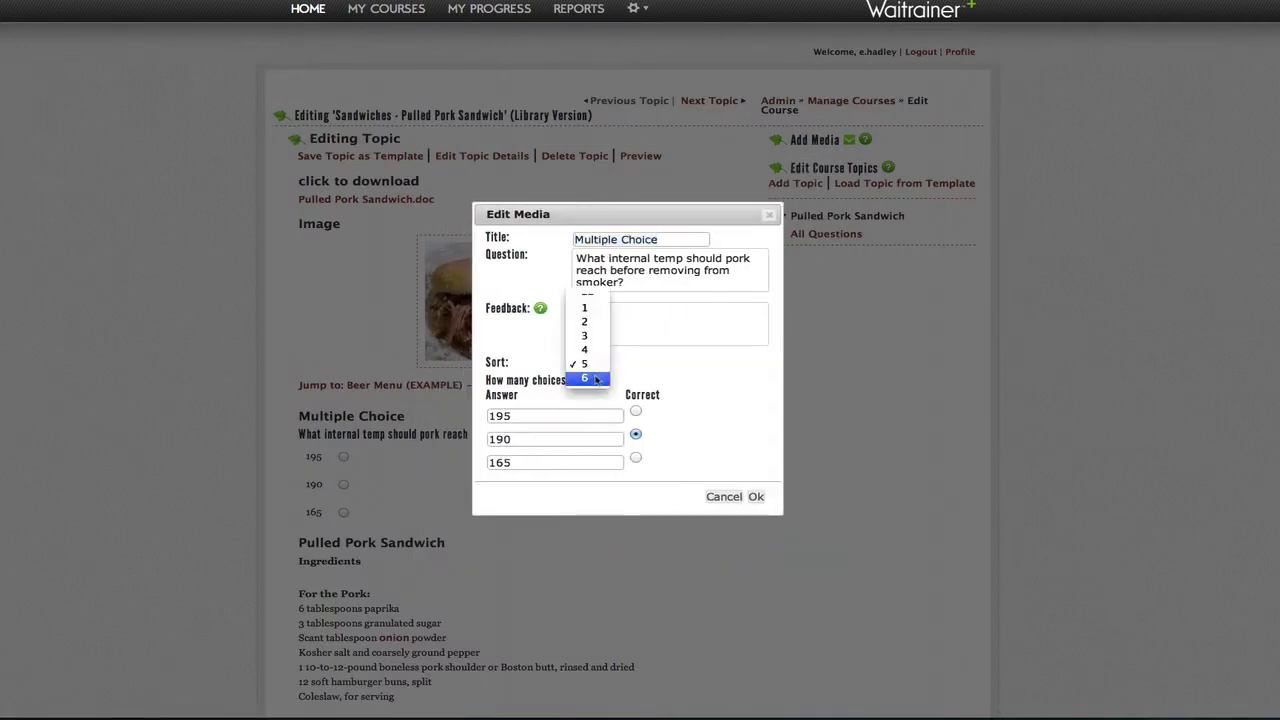
left_click(590, 376)
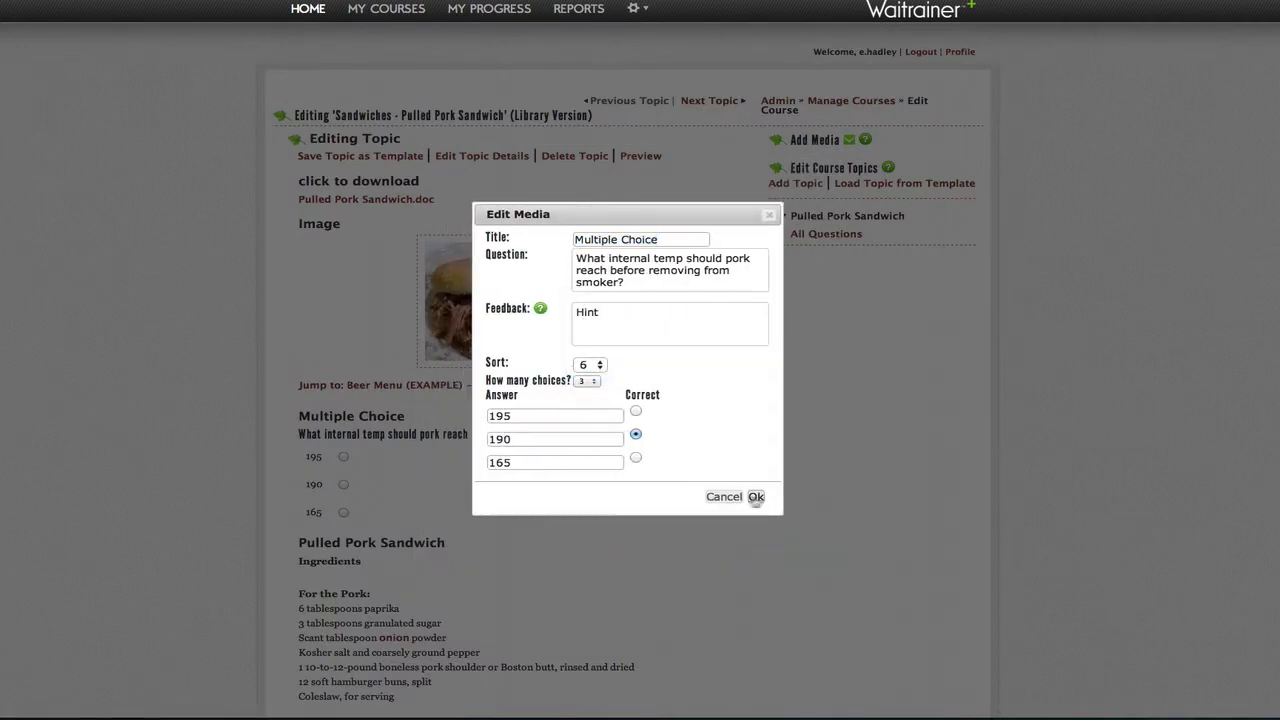
left_click(756, 497)
Step: Drag a True/False question block into the topic
scroll(729, 494, "down", 5)
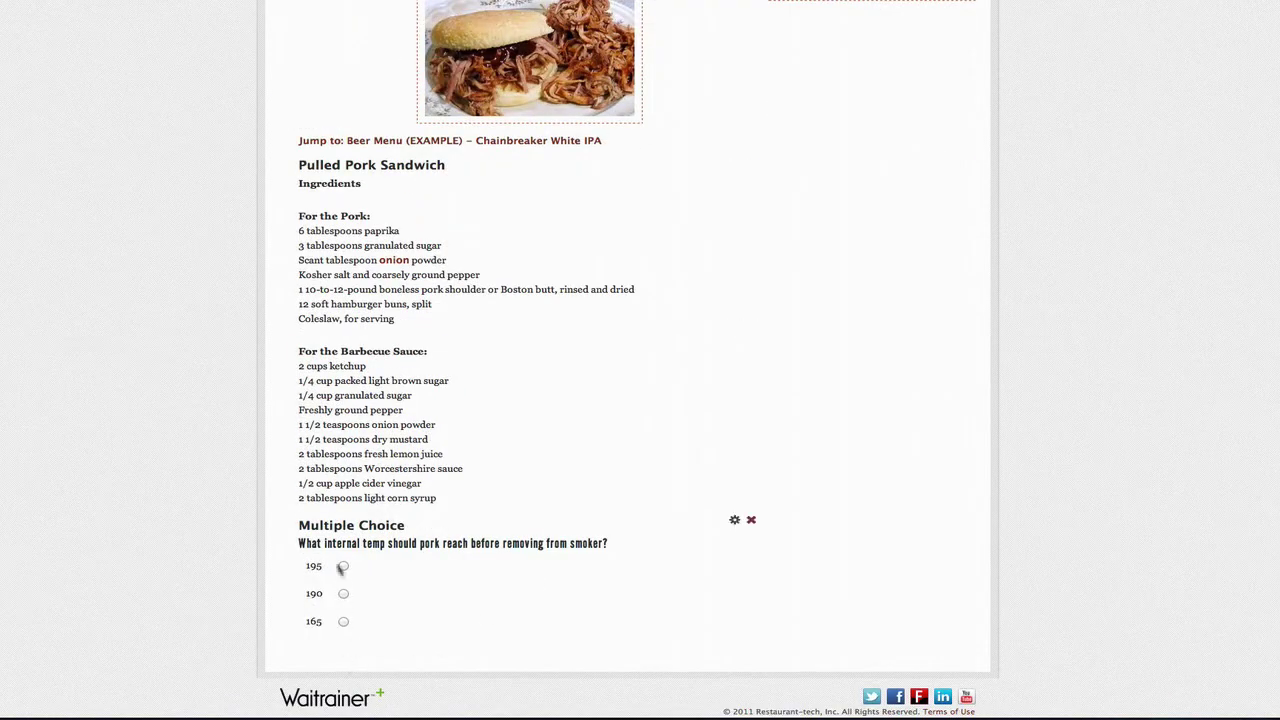
left_click_drag(323, 541, 340, 655)
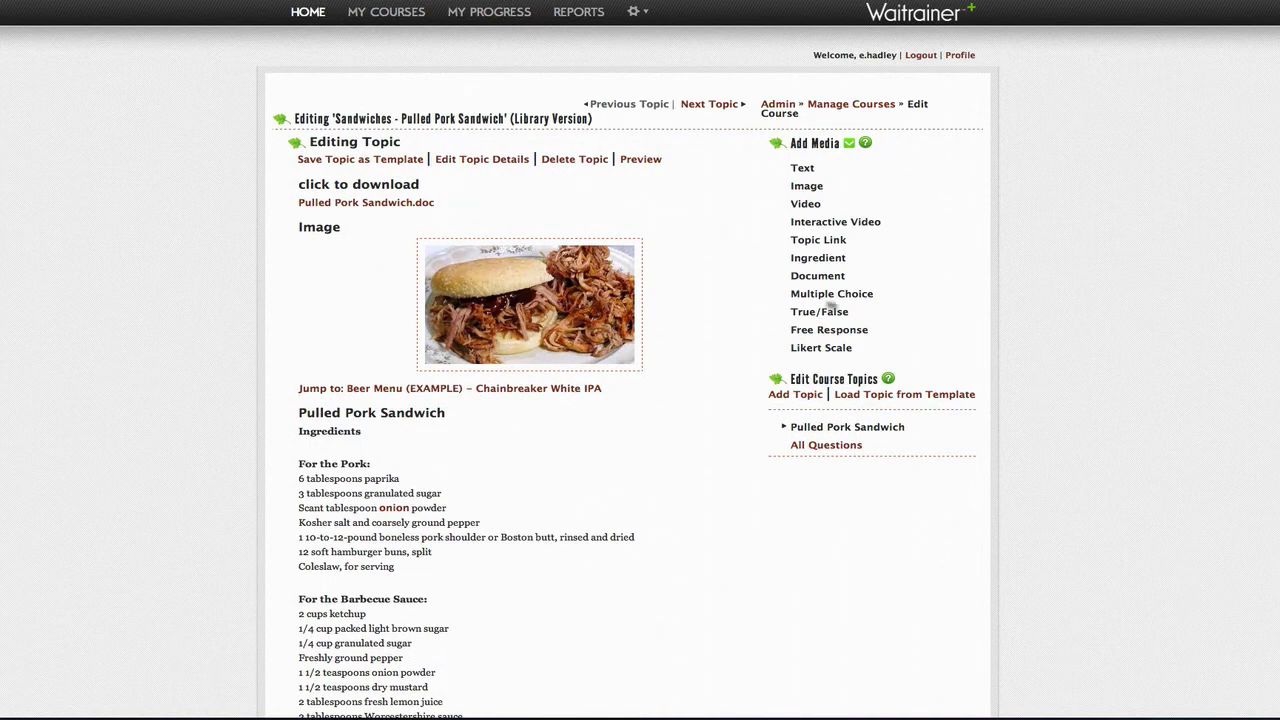
left_click_drag(820, 314, 380, 240)
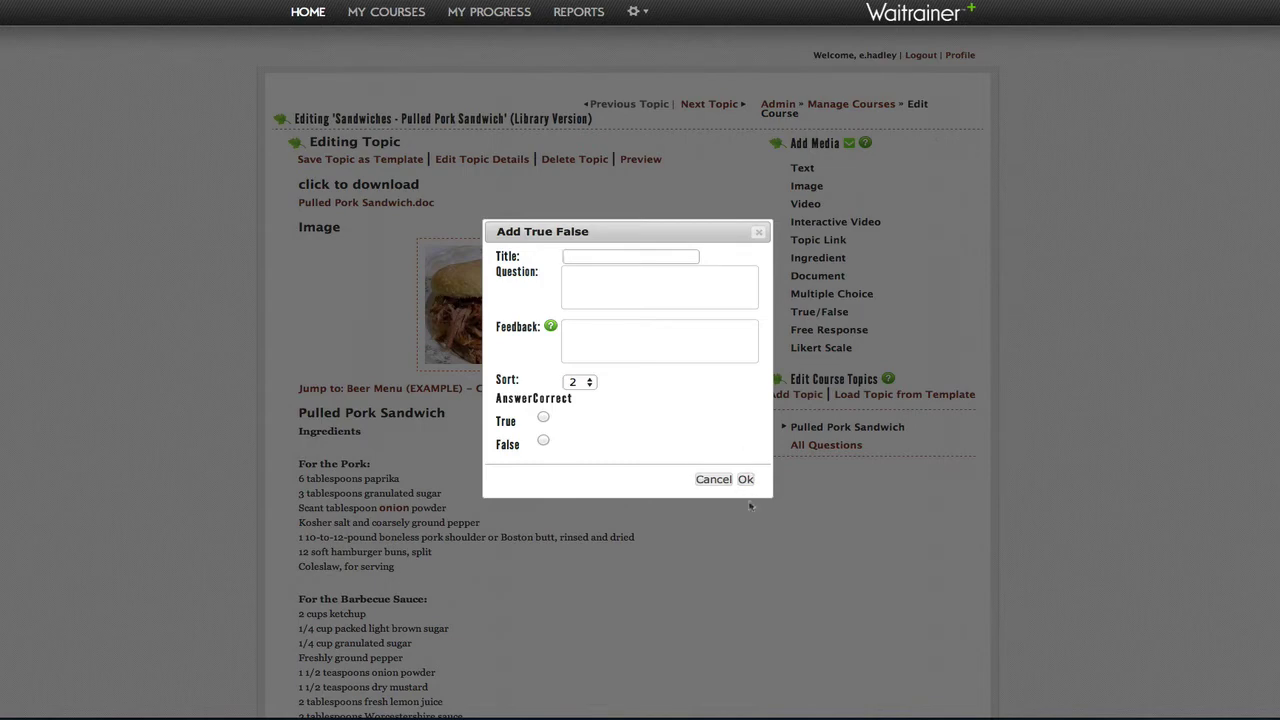
Step: Discard the True/False question and add a 'Free Response' question about the pork rub's main ingredients
left_click(714, 480)
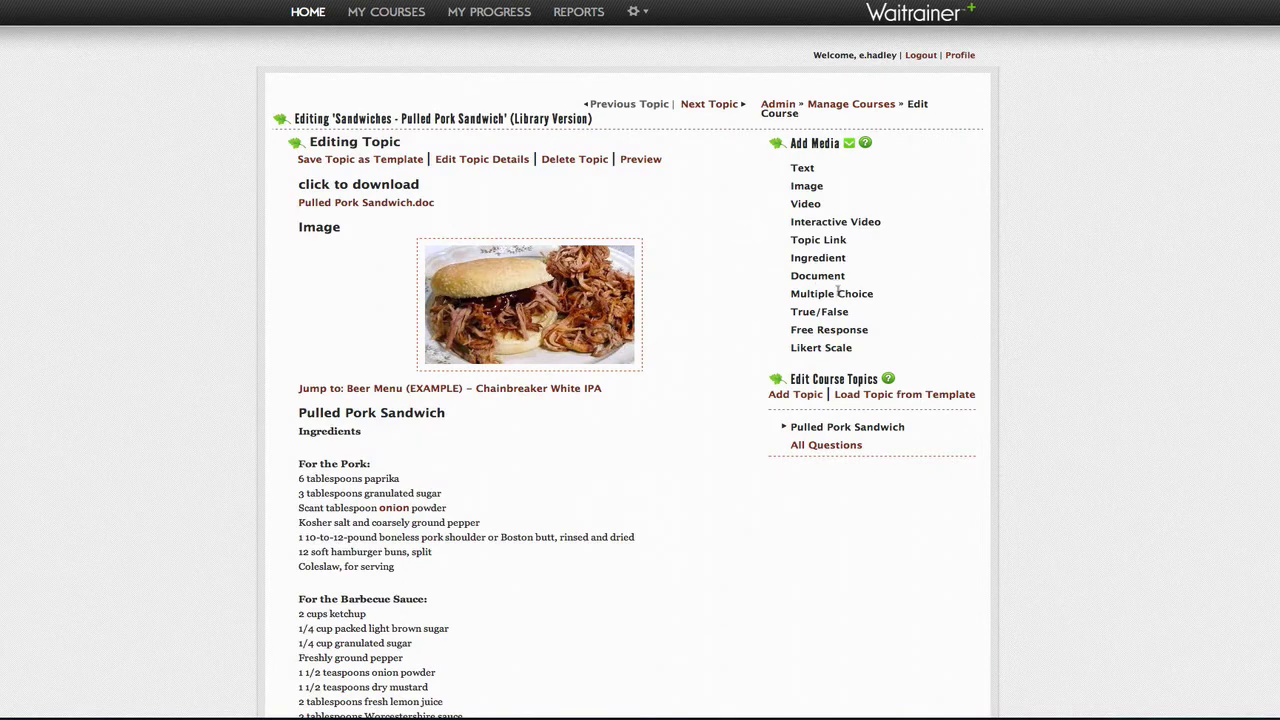
left_click_drag(836, 332, 527, 310)
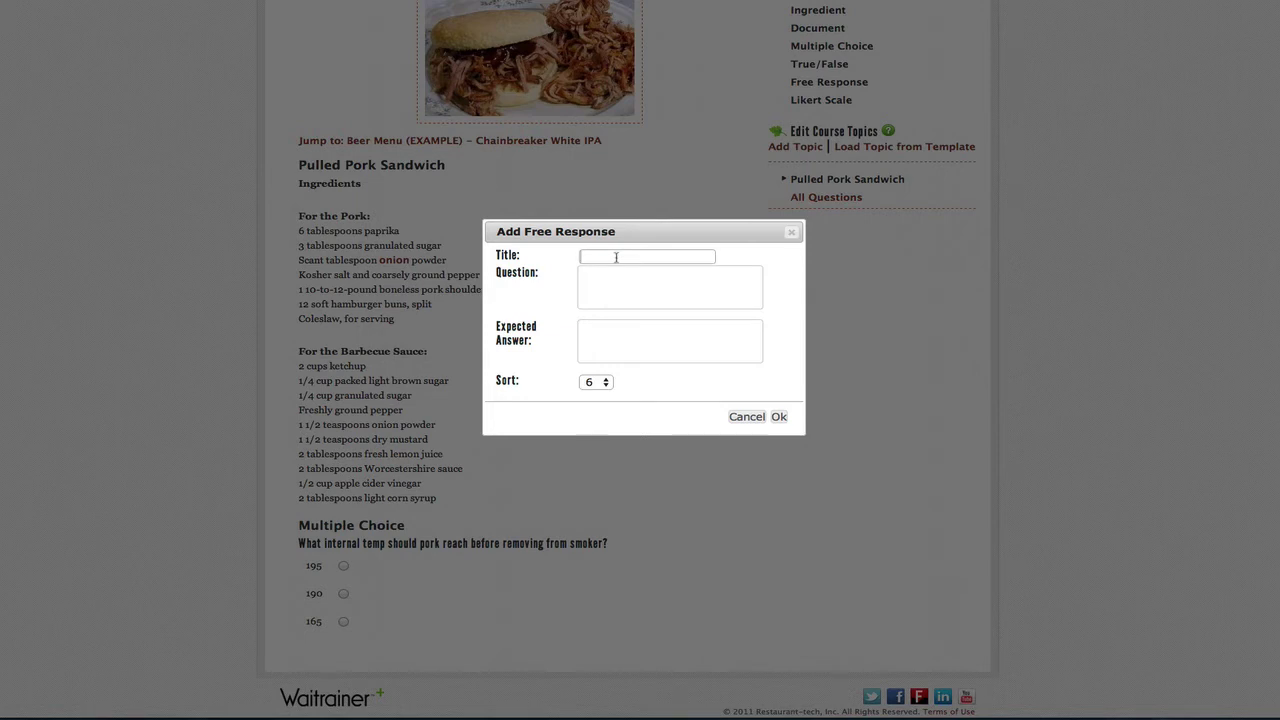
type("Free Response")
type("What are some the main ingredients in our pork rub?")
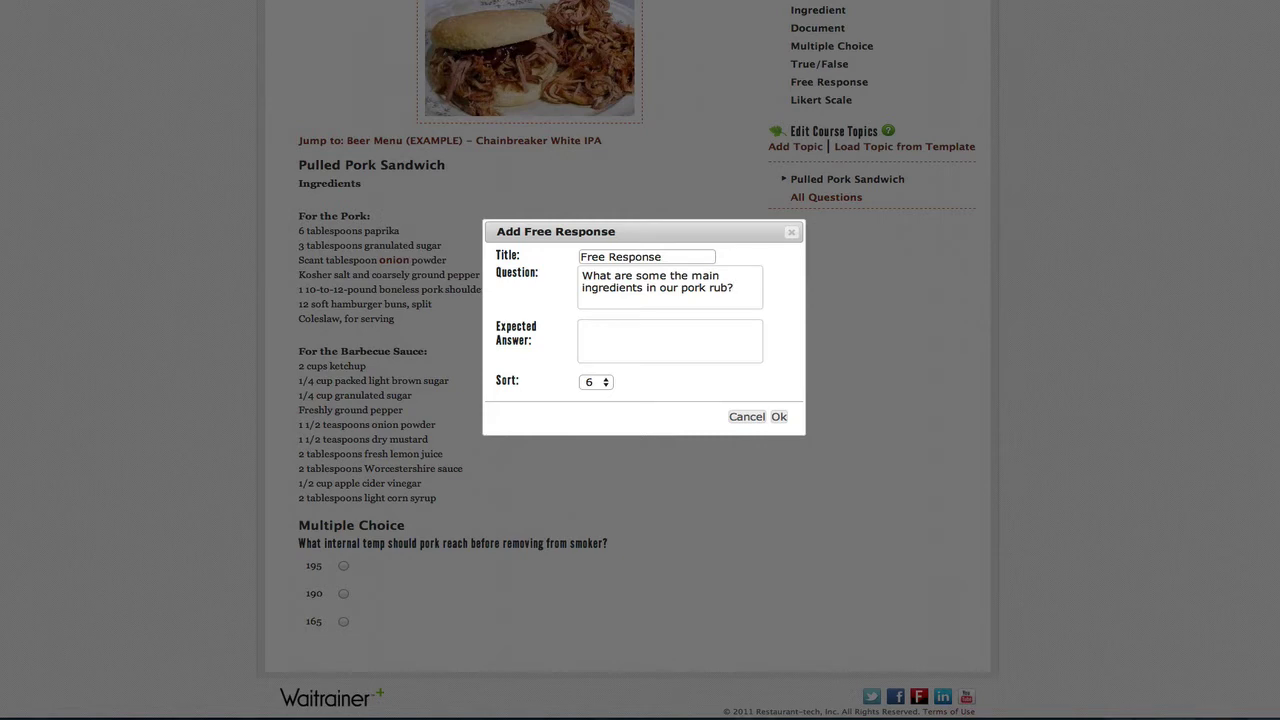
Step: Paste the rub's spice list as the expected answer and save the question
right_click(678, 325)
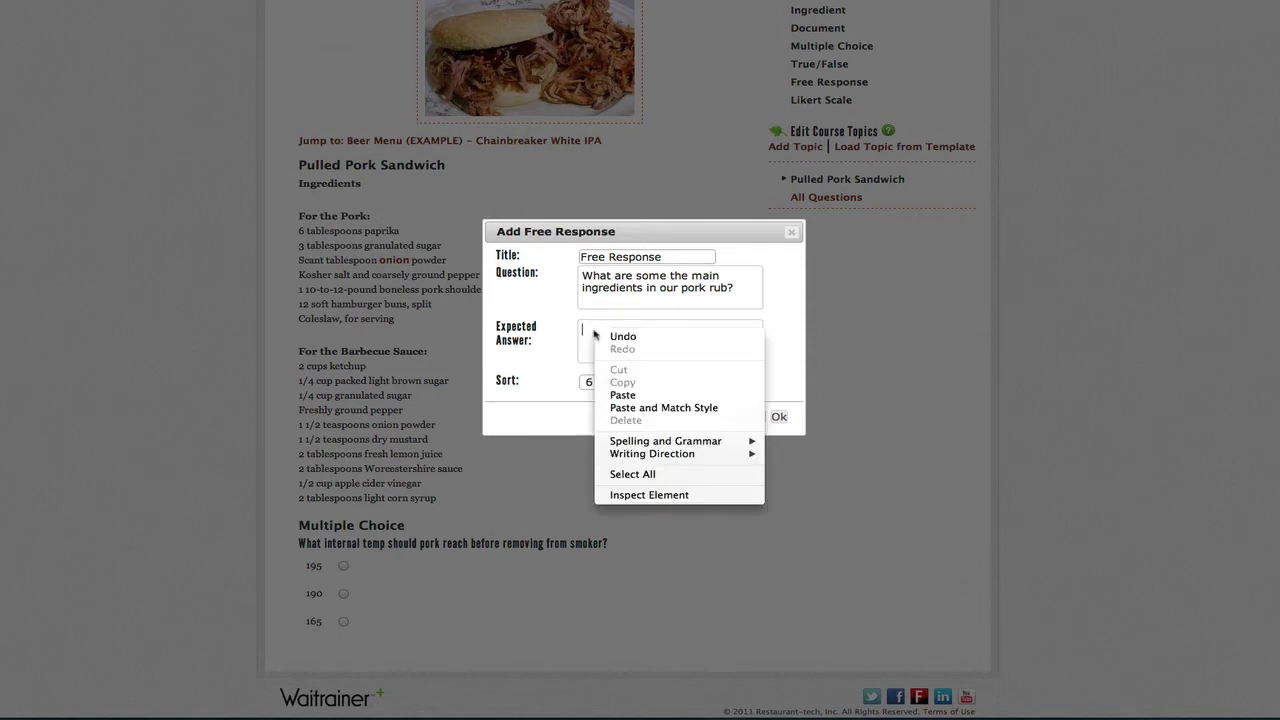
left_click(700, 400)
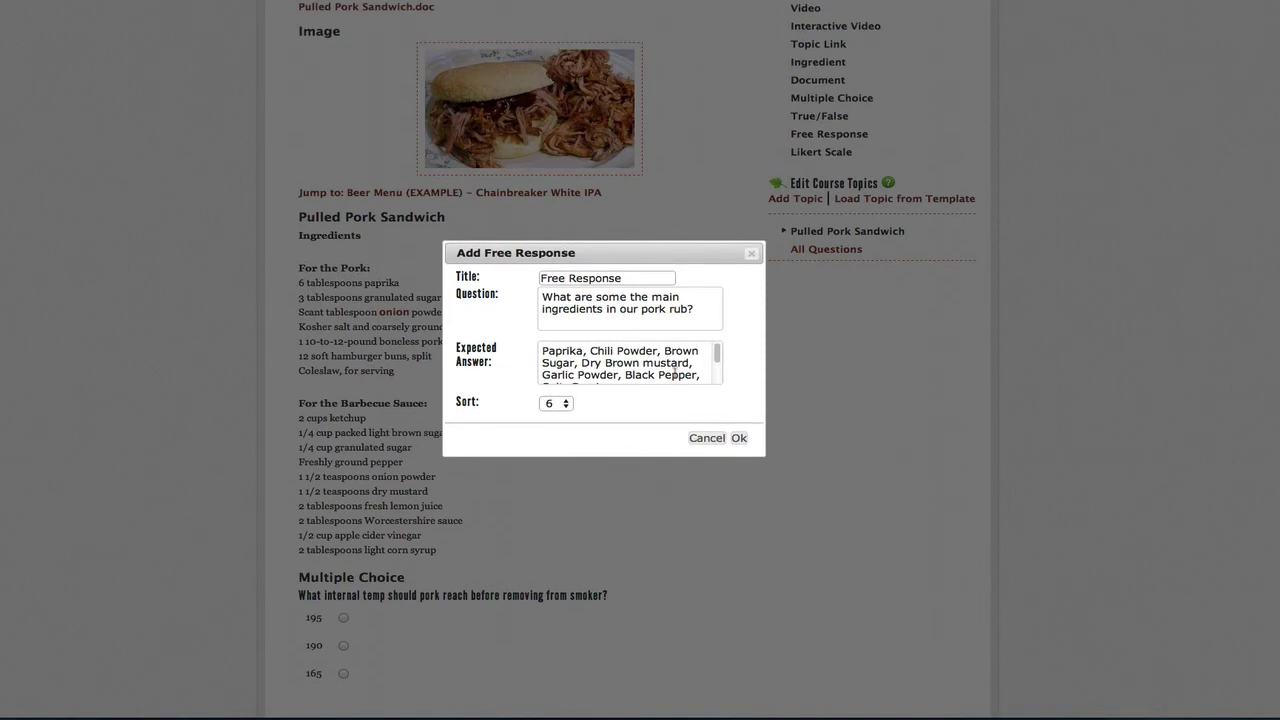
scroll(688, 372, "down", 2)
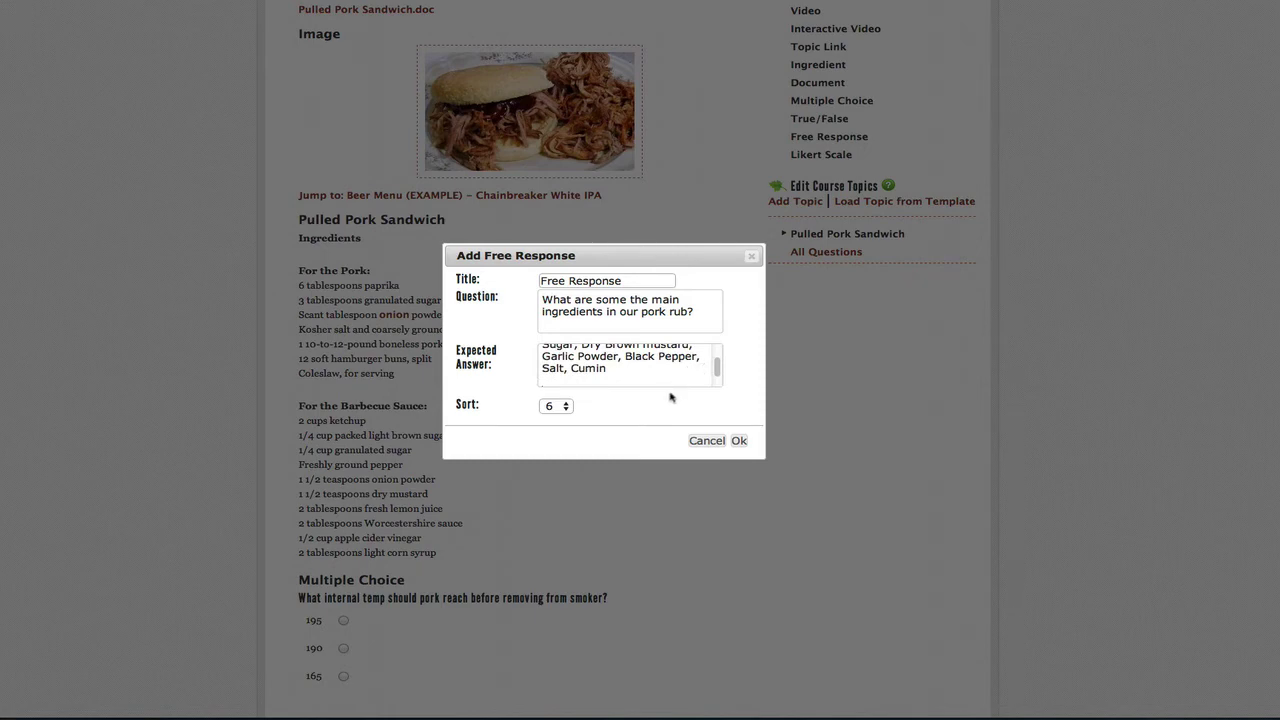
scroll(702, 380, "up", 2)
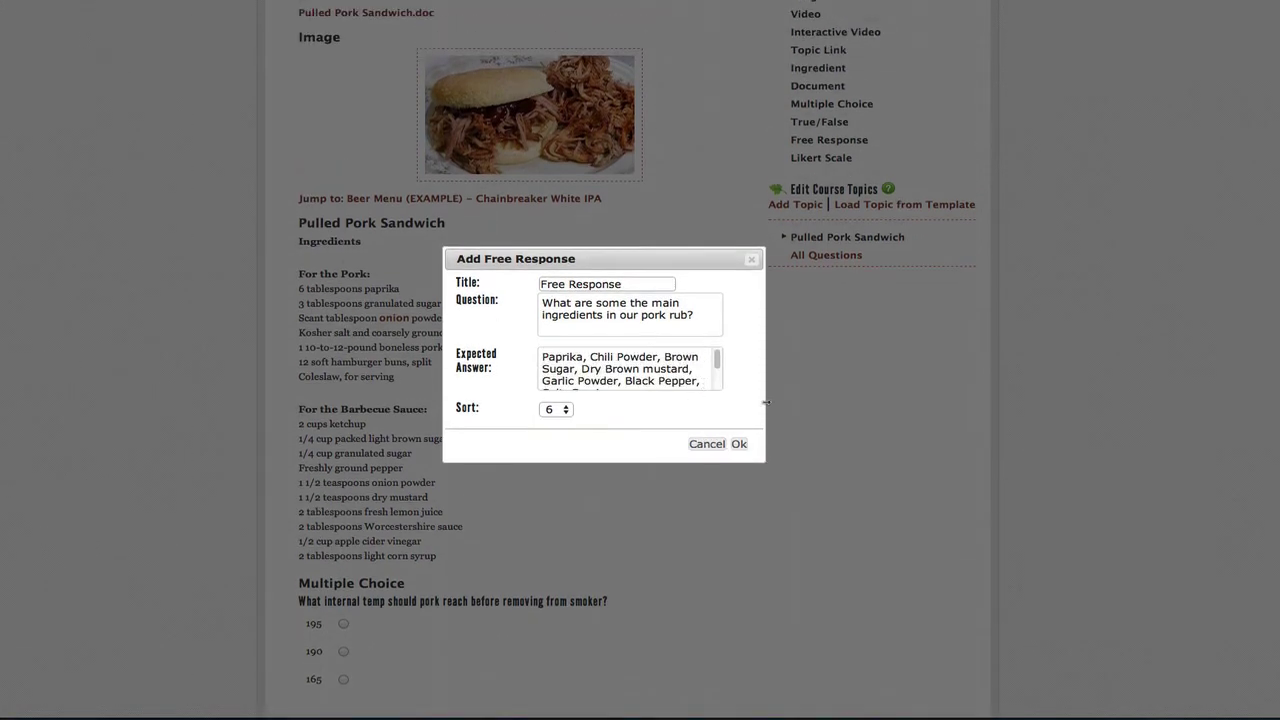
left_click(741, 446)
scroll(700, 503, "down", 2)
scroll(700, 503, "down", 3)
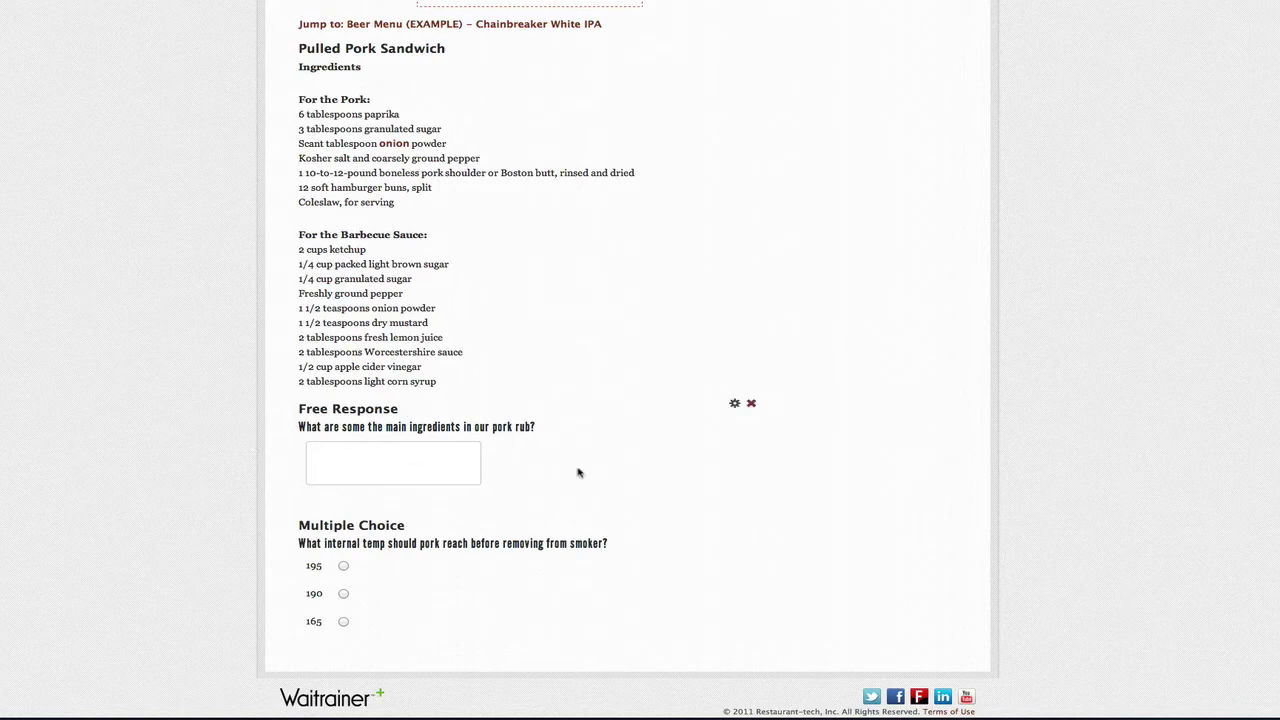
scroll(640, 360, "up", 5)
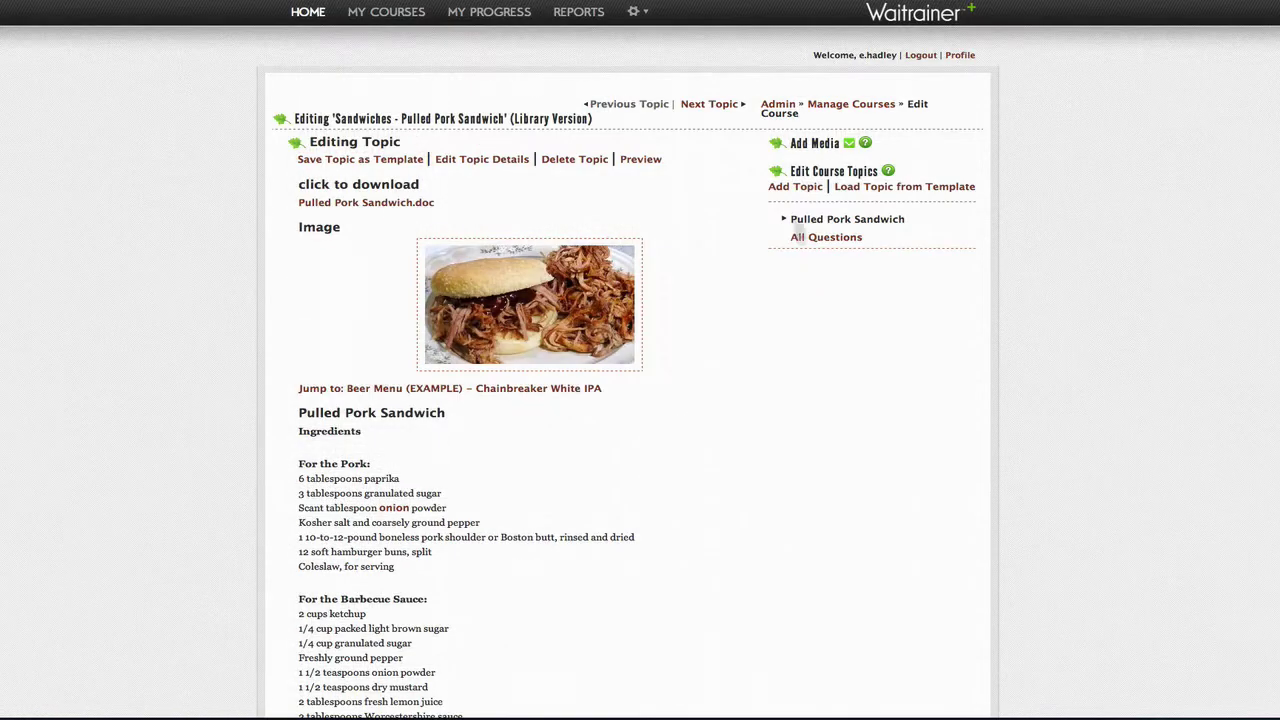
left_click(850, 145)
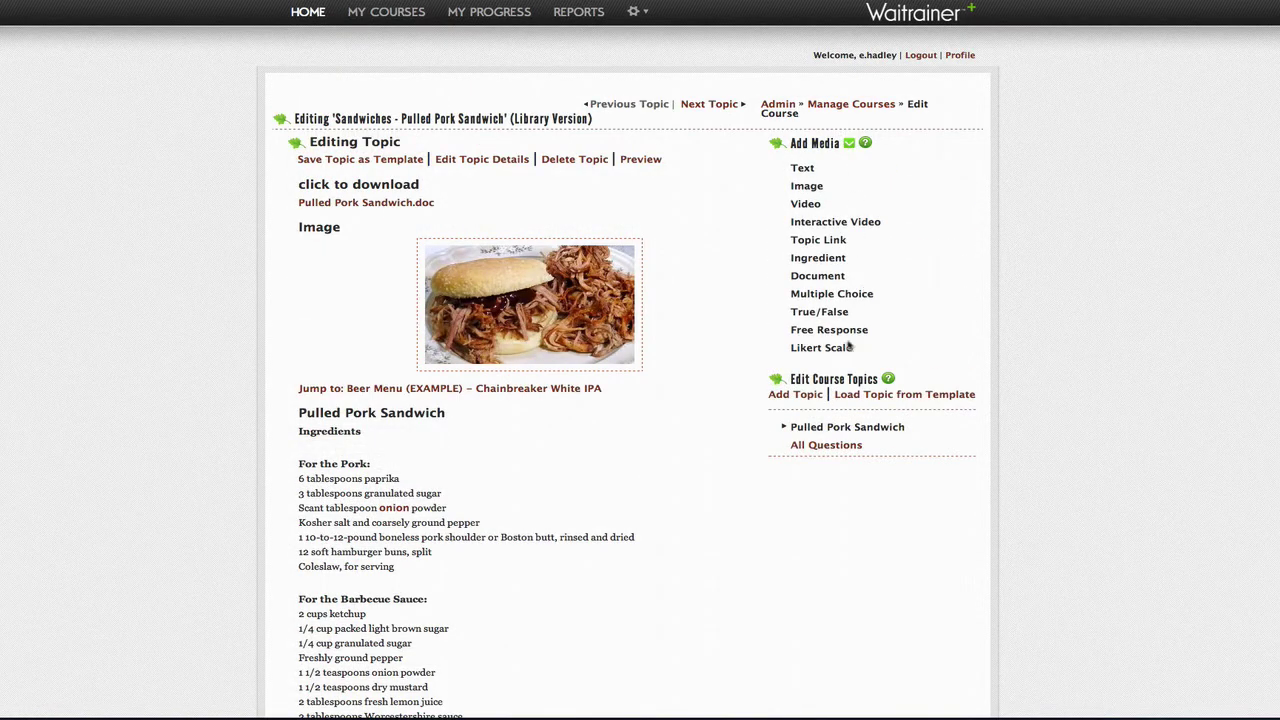
left_click_drag(848, 348, 477, 251)
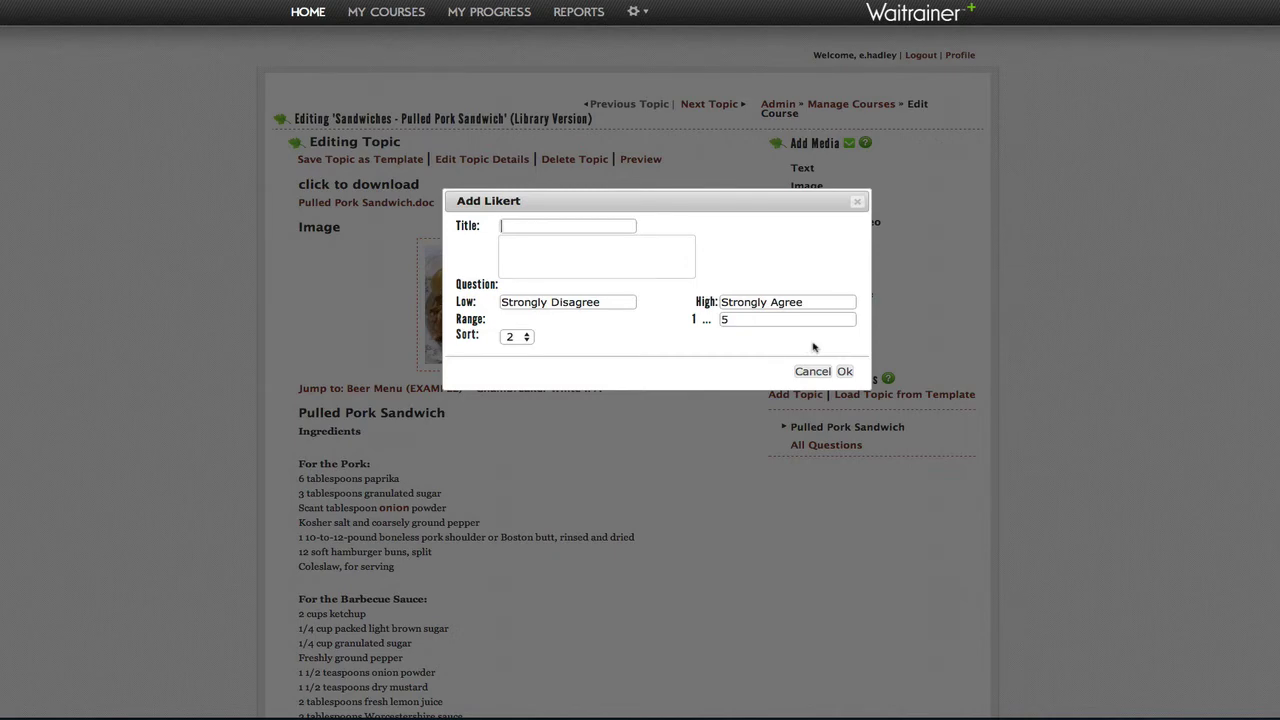
left_click(812, 371)
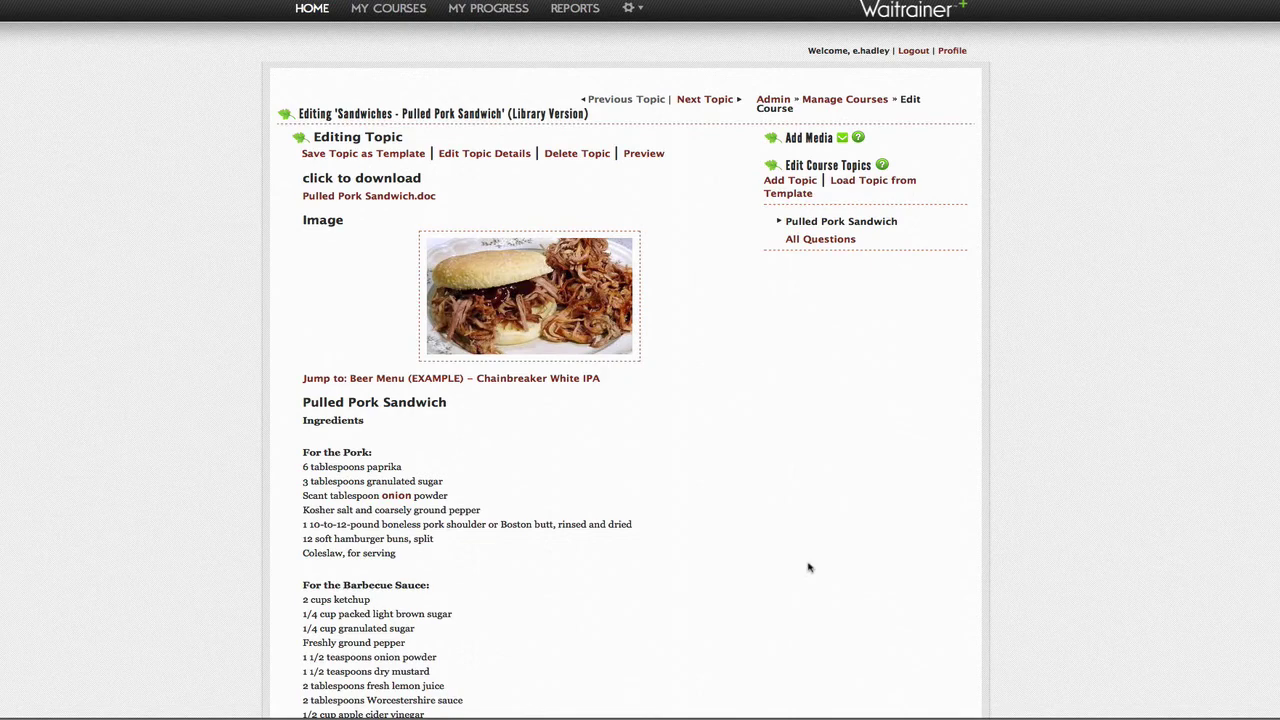
Step: Add an Interactive Video block using the pasted YouTube link as its URL
left_click(843, 139)
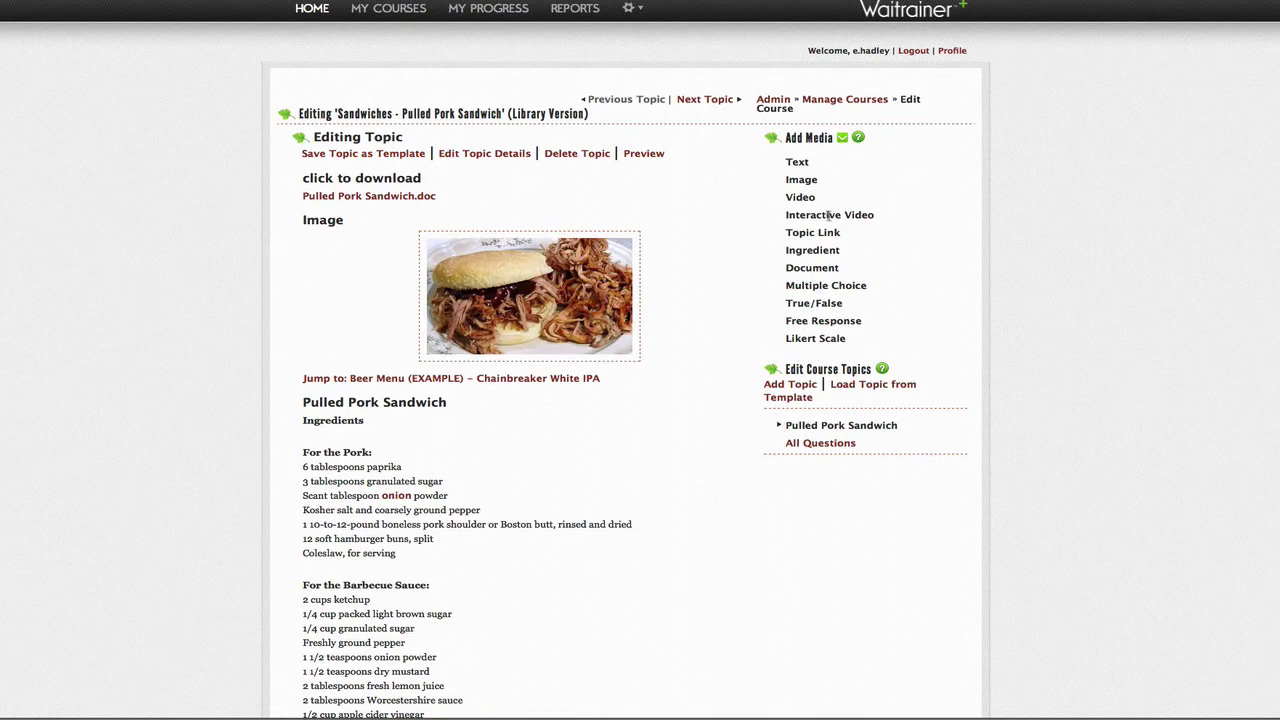
left_click_drag(829, 215, 427, 400)
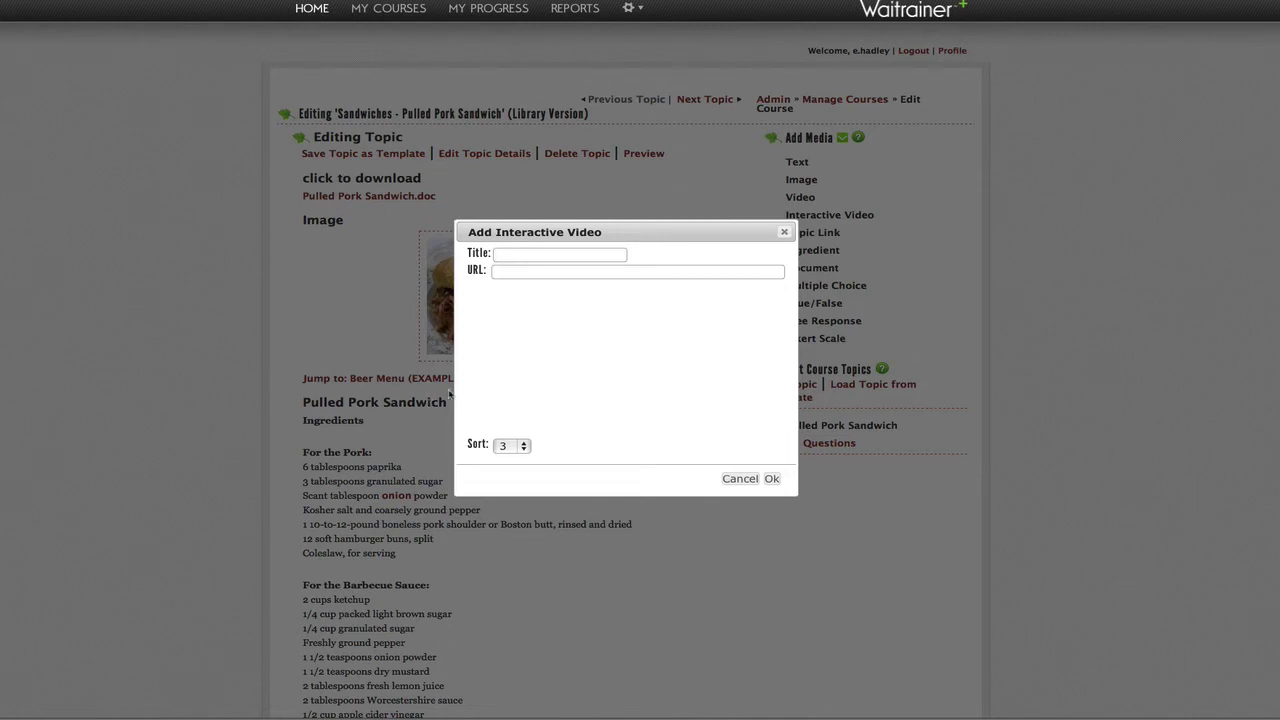
right_click(515, 272)
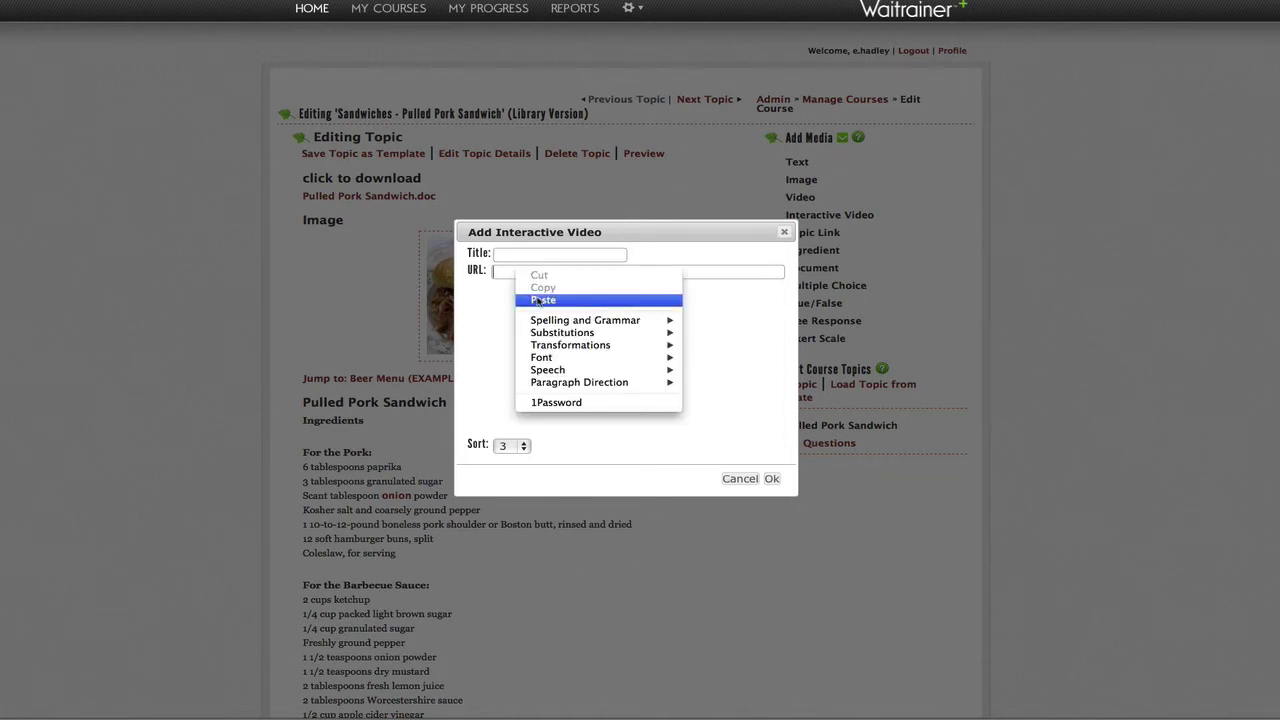
left_click(543, 300)
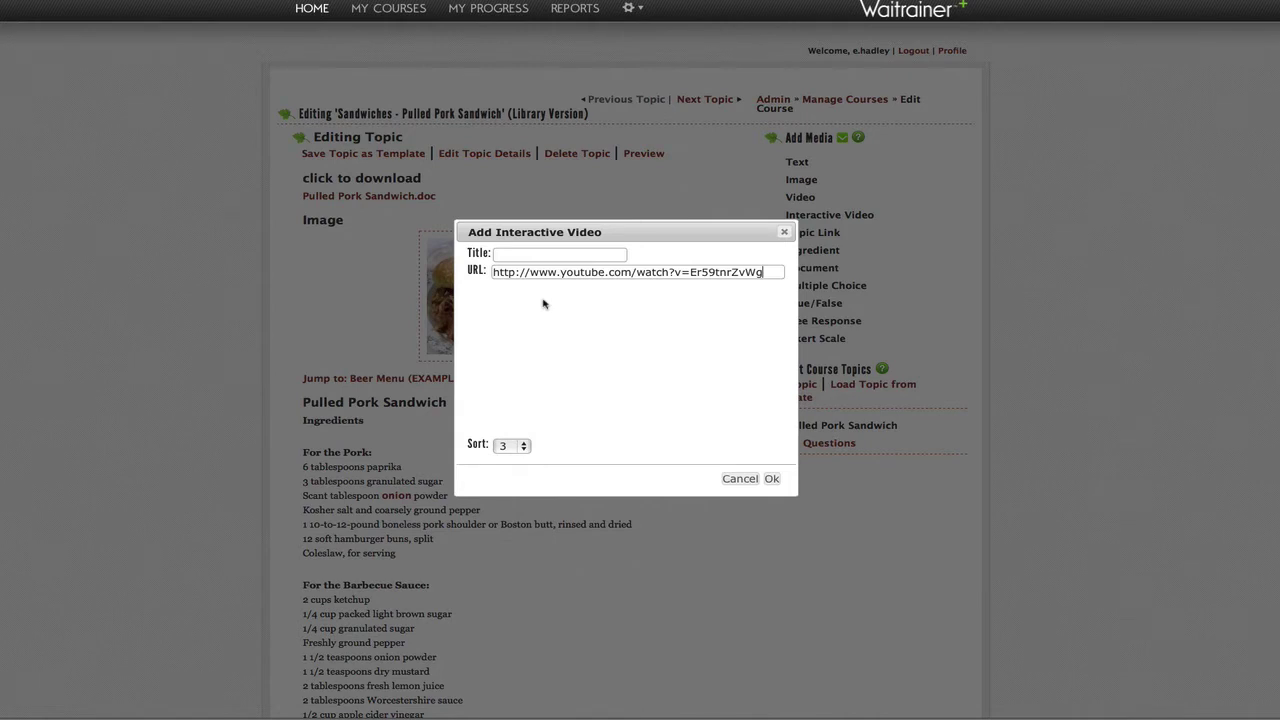
left_click(771, 480)
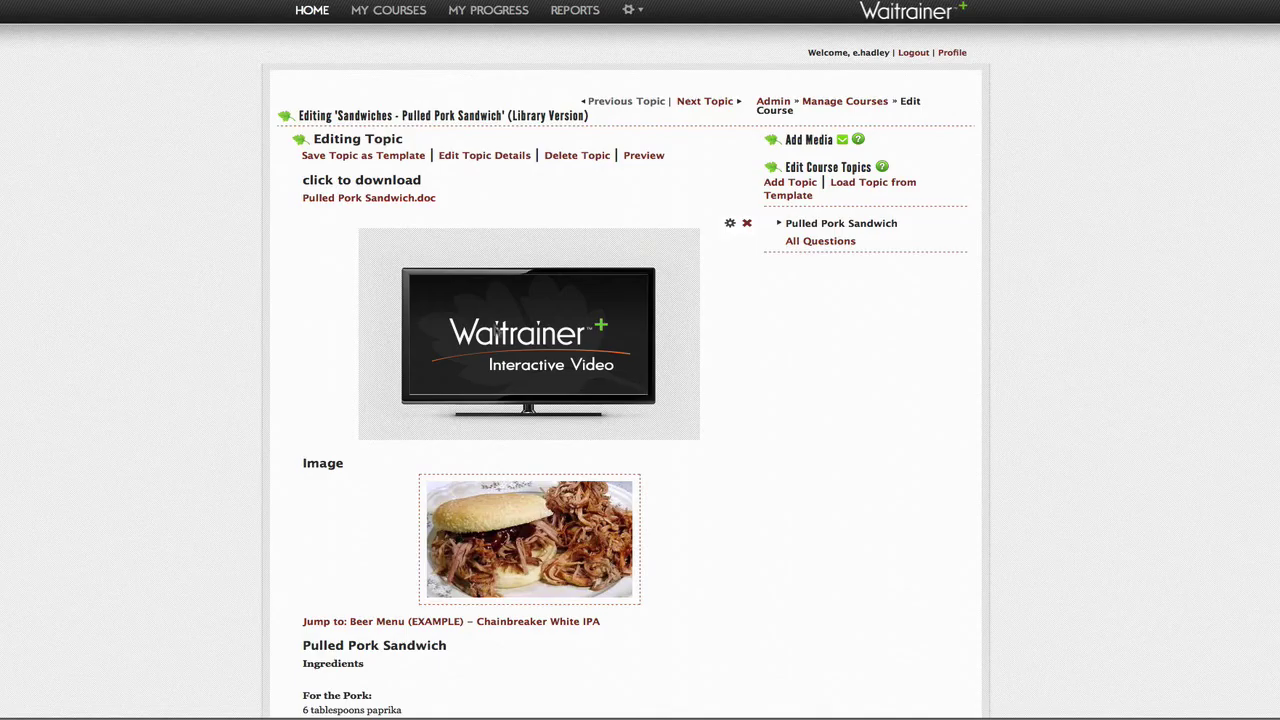
Step: Move the video below the Multiple Choice question and pause its preview at 0:04
left_click_drag(398, 262, 360, 625)
scroll(829, 524, "down", 2)
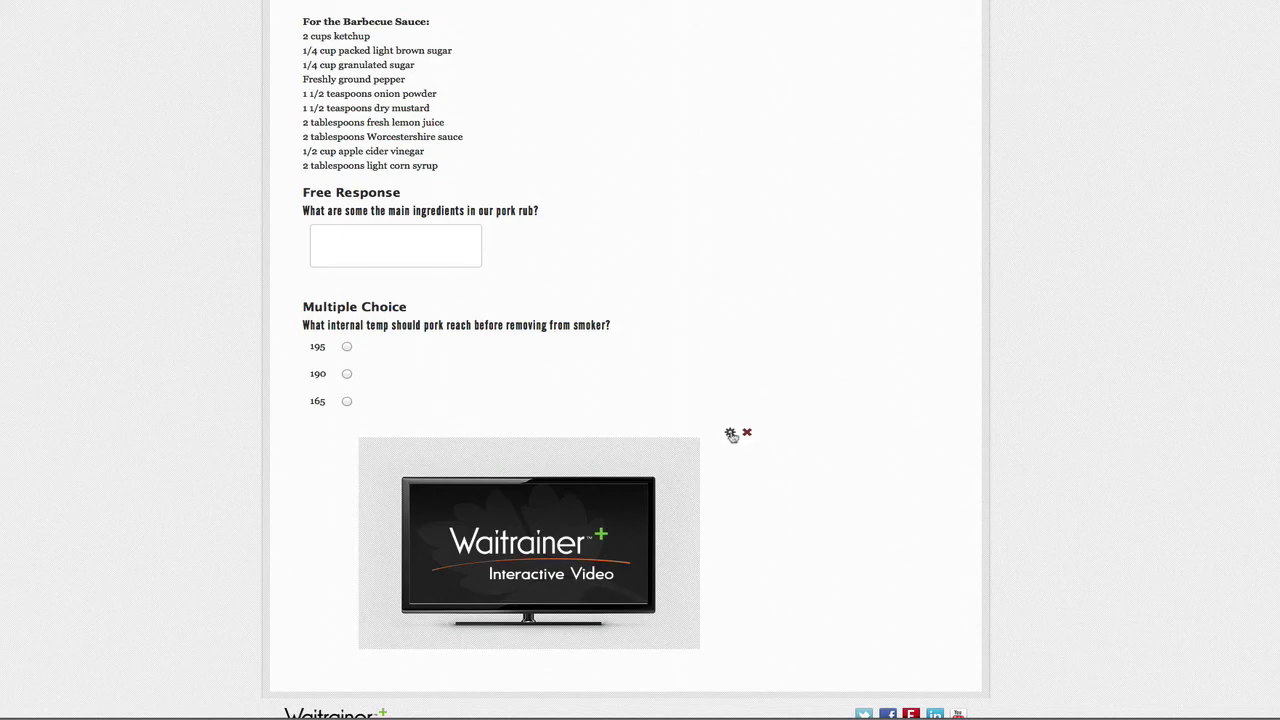
left_click(731, 434)
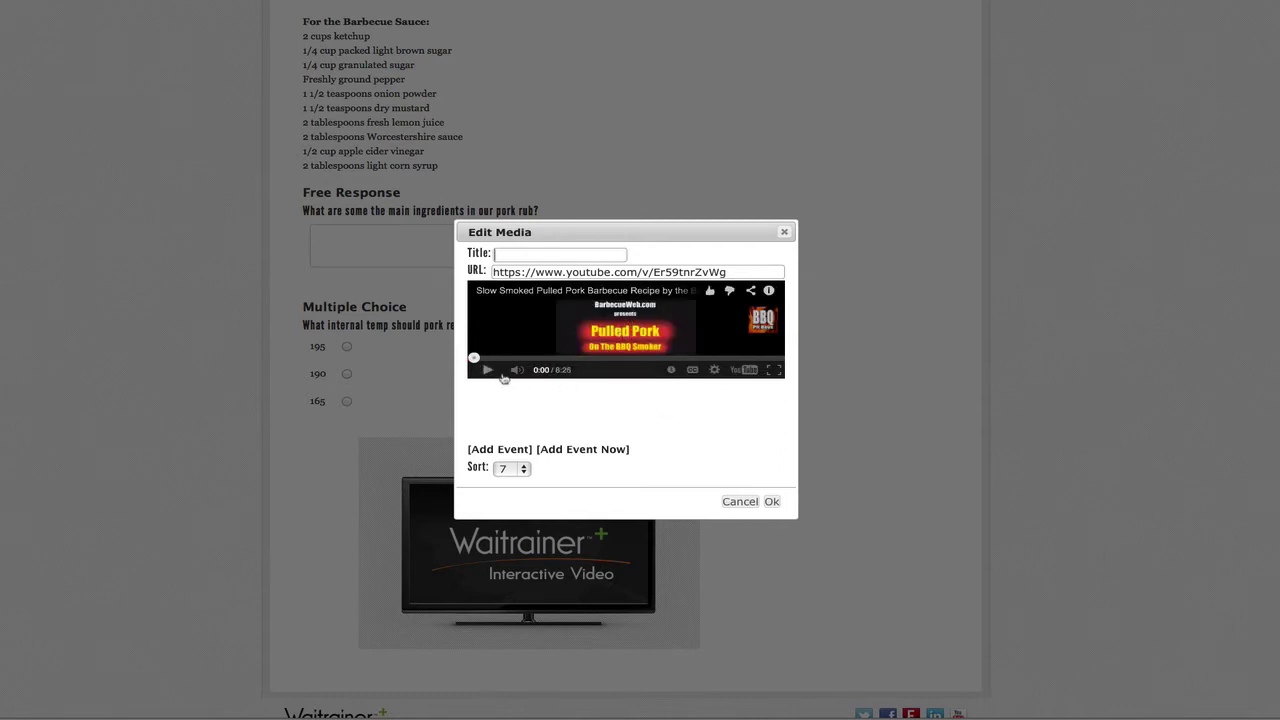
left_click(487, 370)
left_click(487, 370)
Step: Add a 0:00:04 event linked to the Multiple Choice question and save the video settings
left_click(580, 450)
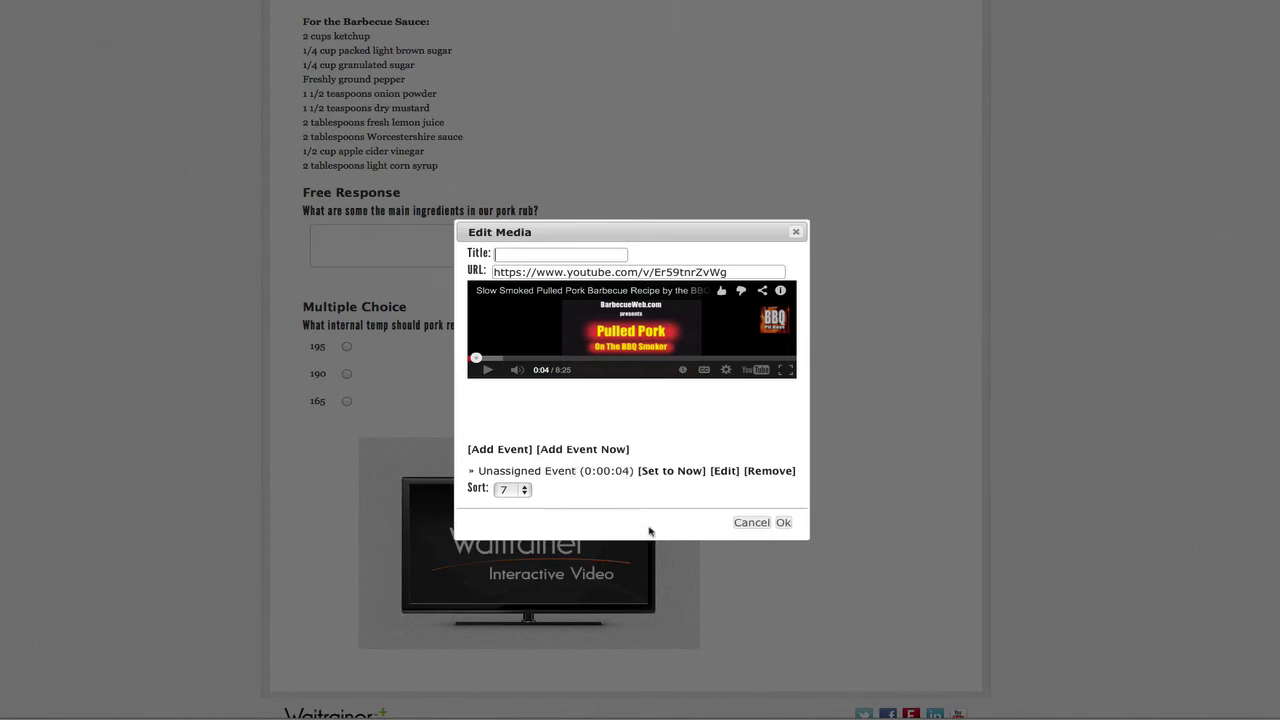
left_click(725, 472)
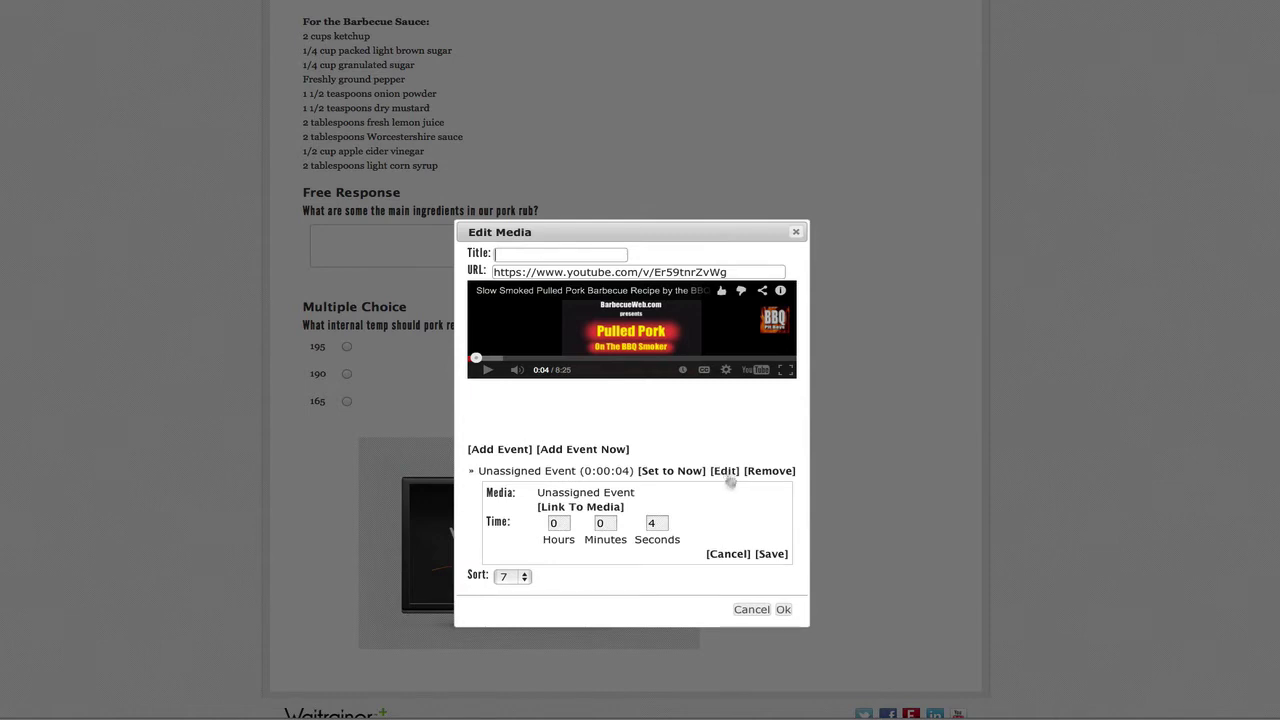
left_click(594, 508)
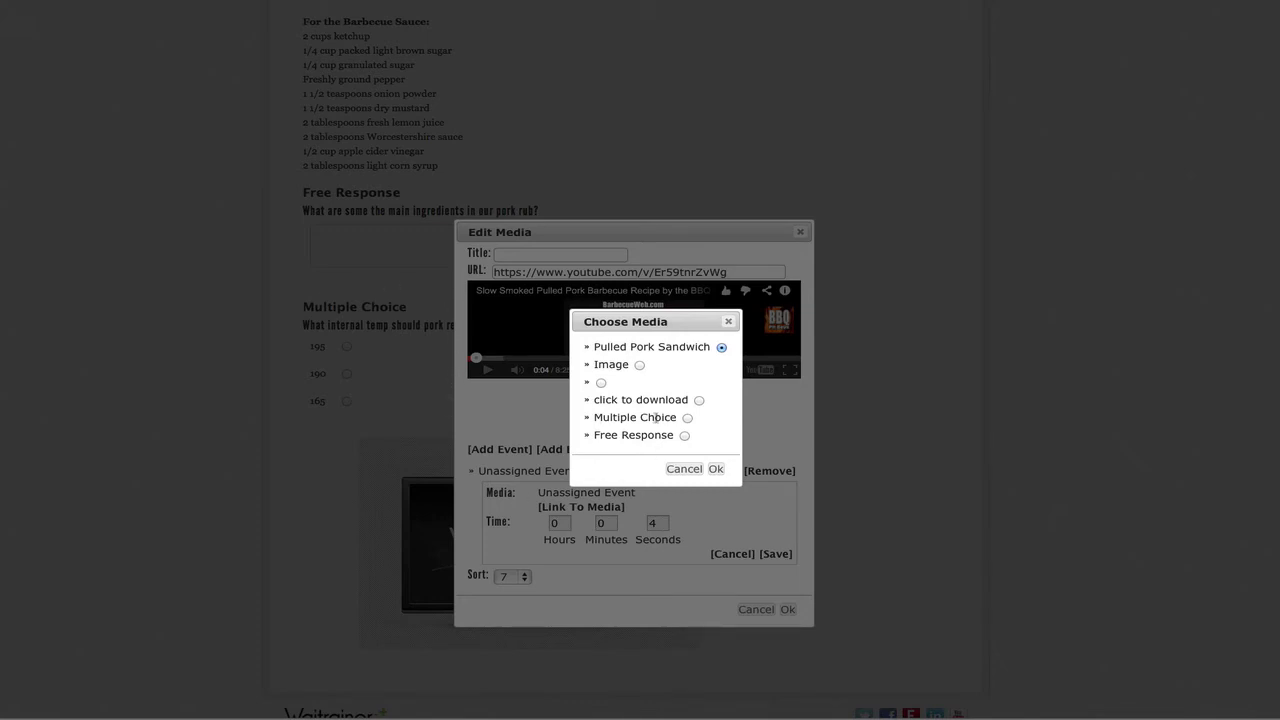
left_click(687, 418)
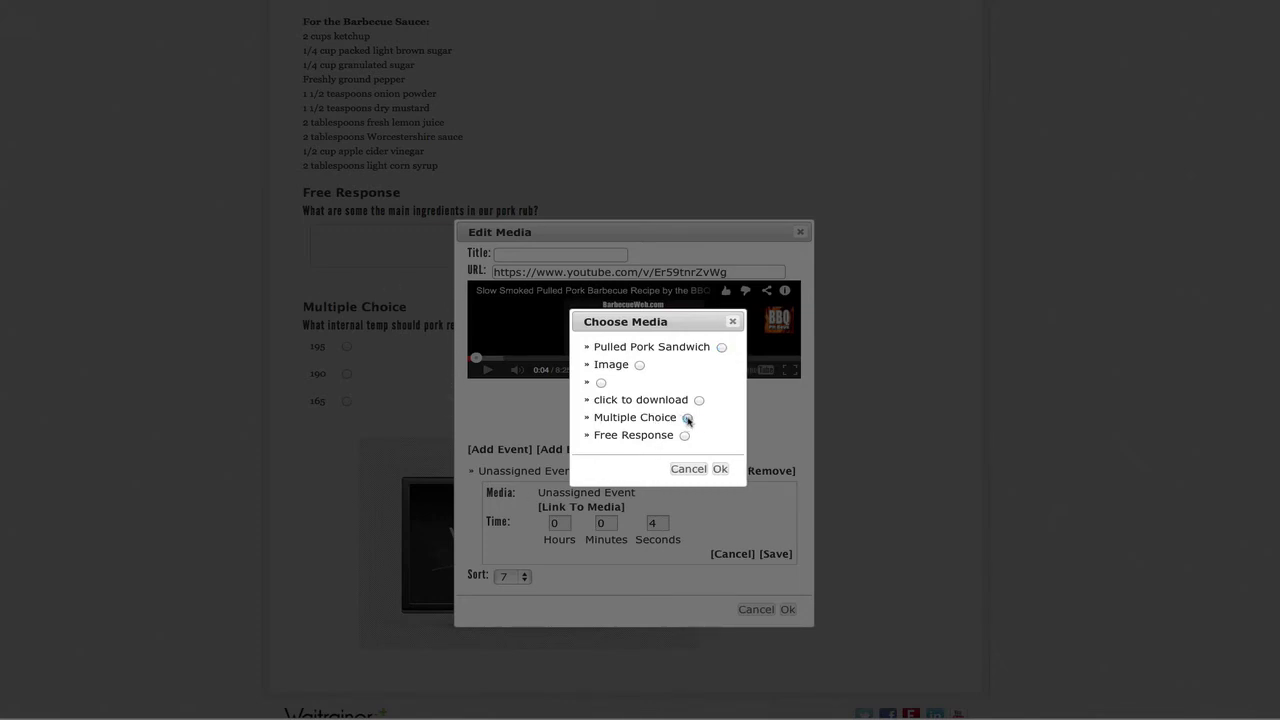
left_click(720, 469)
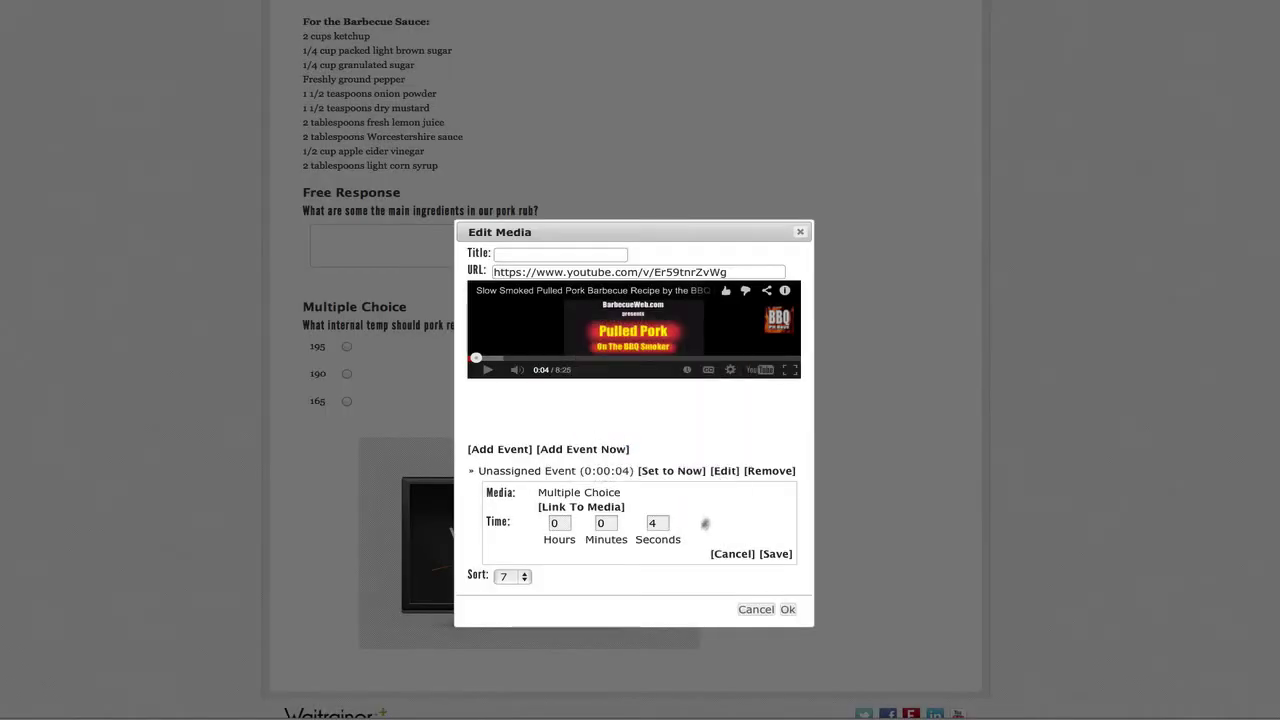
left_click(777, 555)
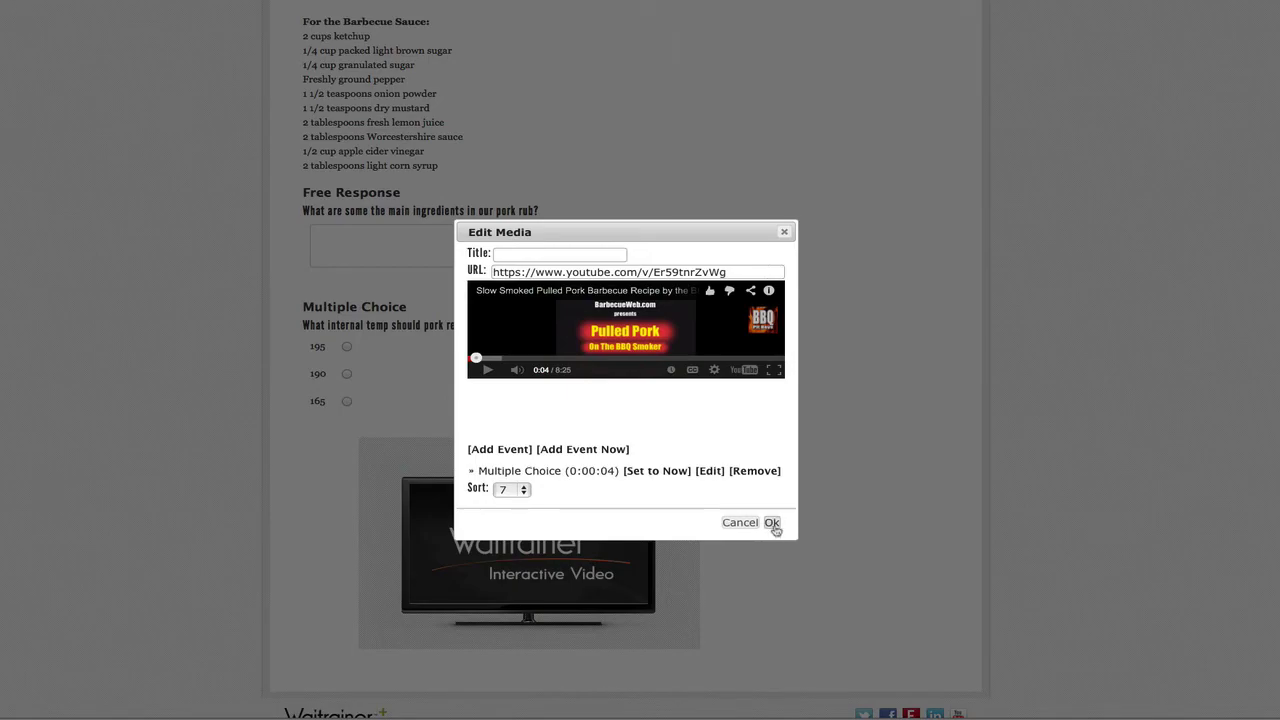
left_click(772, 523)
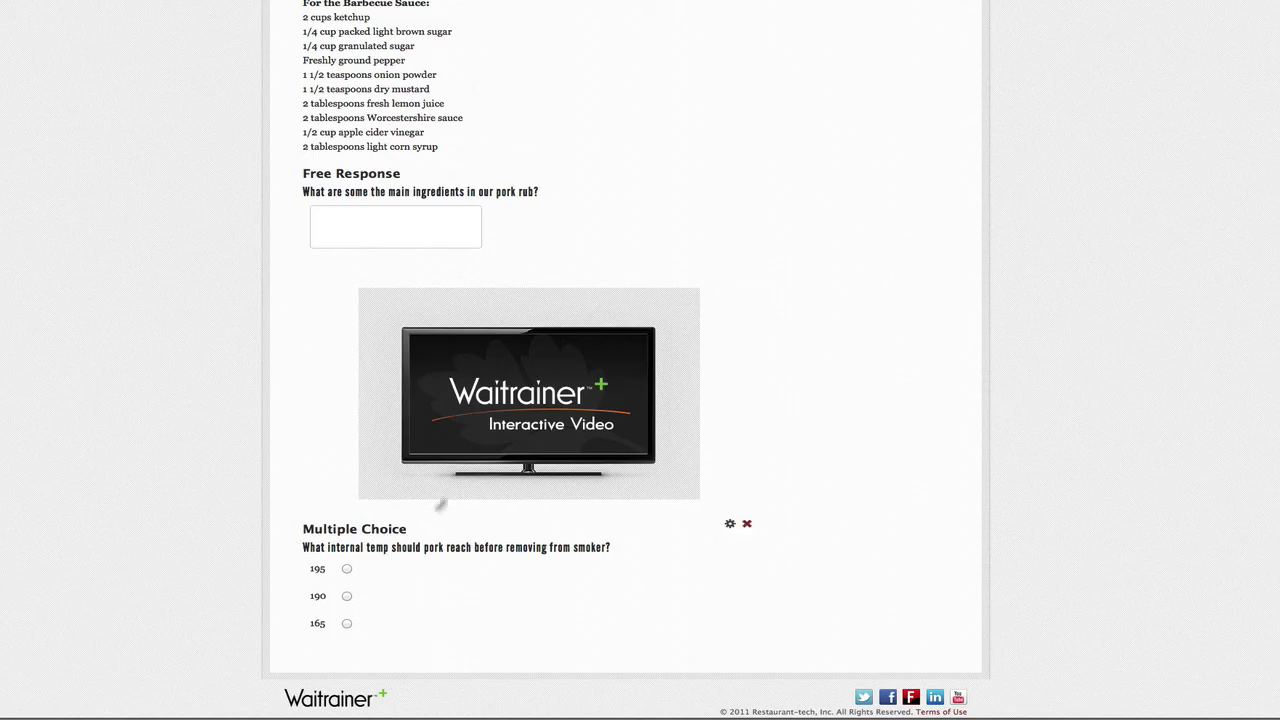
mouse_move(472, 368)
Step: Save the topic as template 'Sandwich - TEMPLATE', removing 'Pulled Pork' from the suggested name
scroll(824, 428, "up", 10)
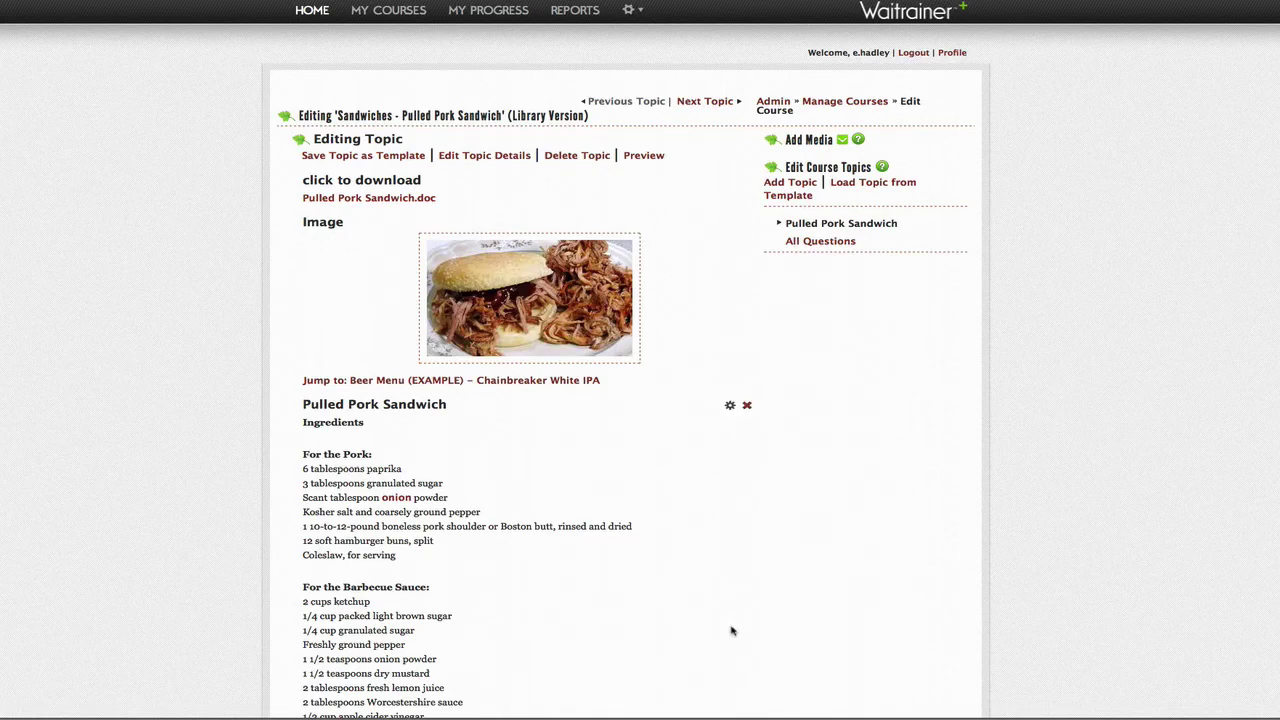
left_click(368, 157)
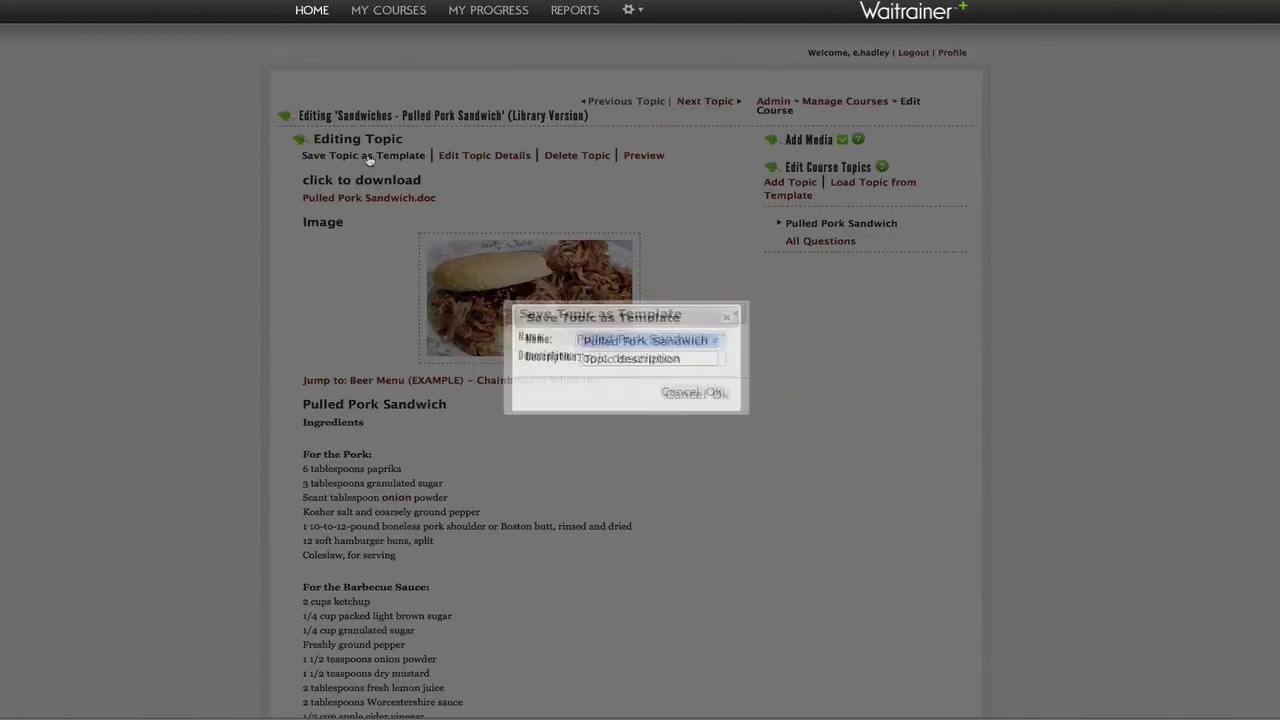
left_click(650, 342)
left_click_drag(650, 342, 553, 342)
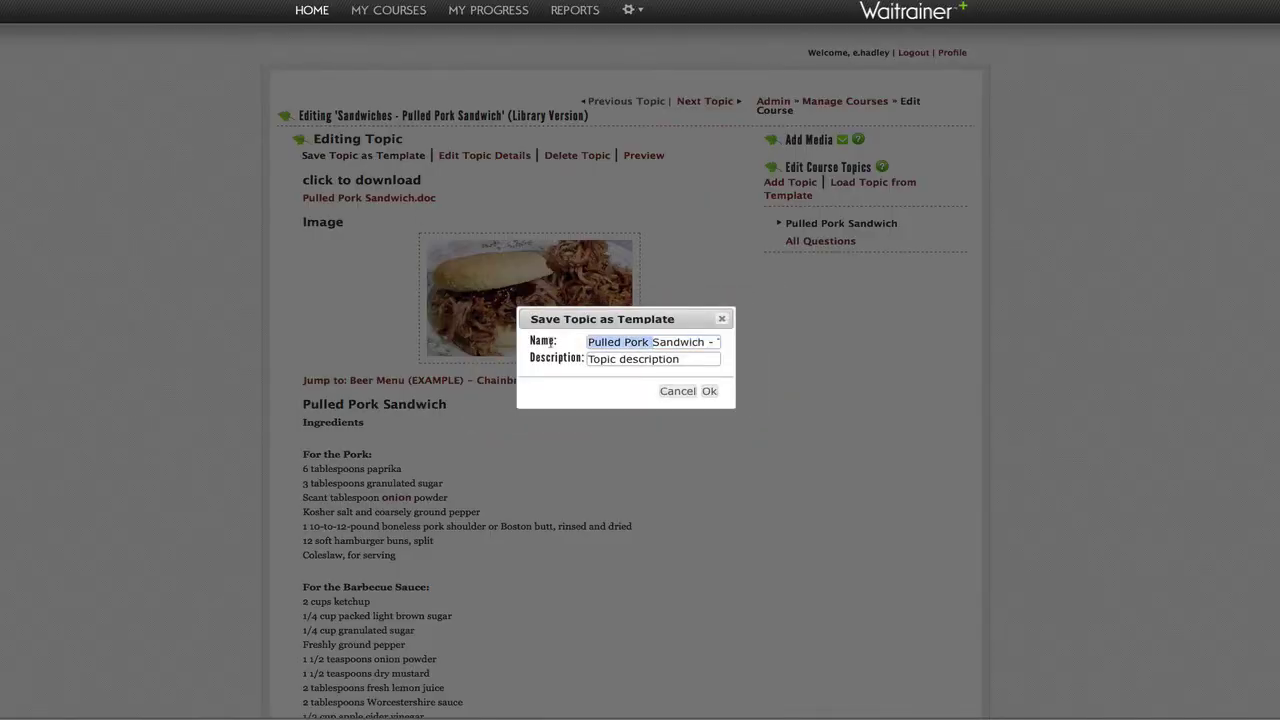
key("BackSpace")
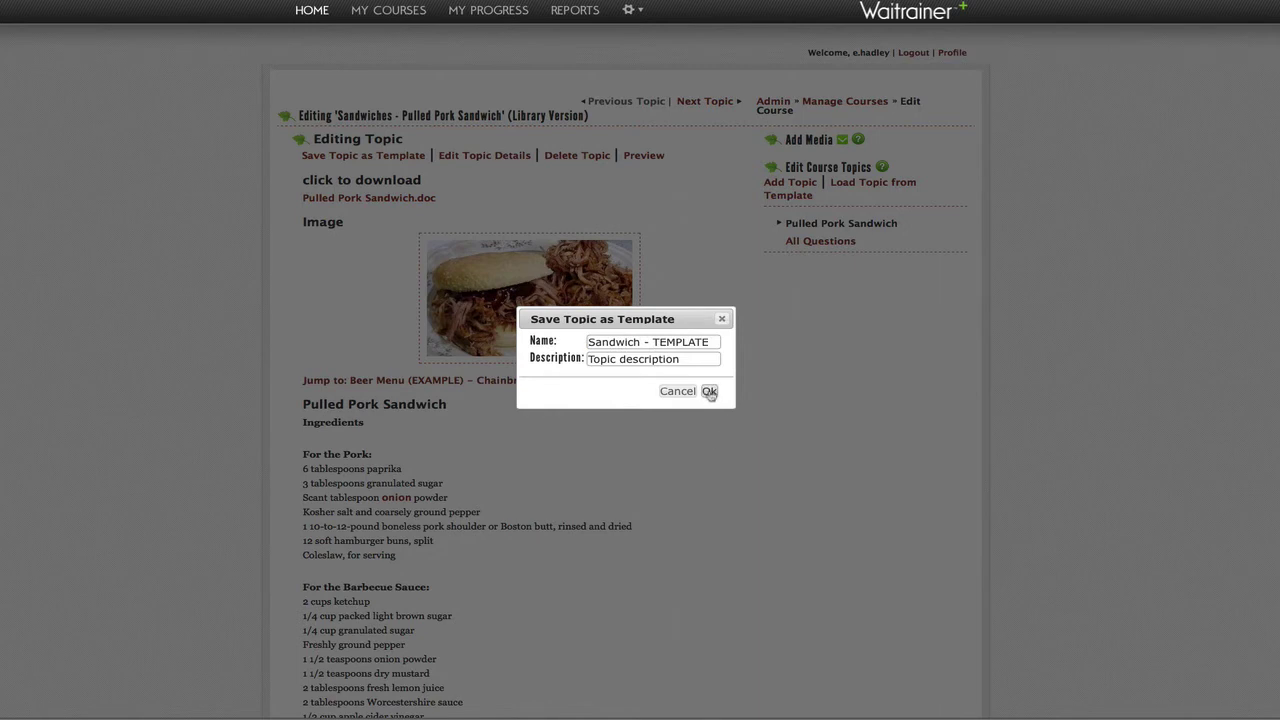
left_click(709, 391)
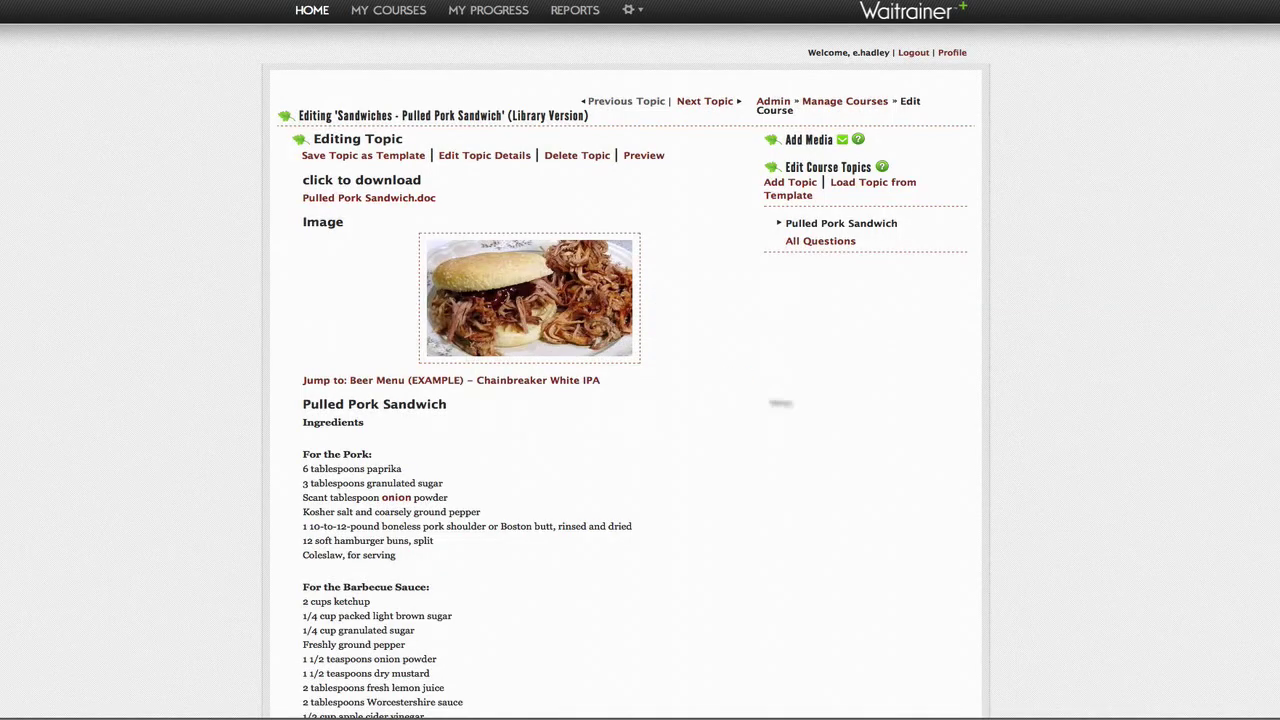
Step: Create a topic from the Sandwich - TEMPLATE template, naming it 'Tri Tip Sandwich'
left_click(880, 187)
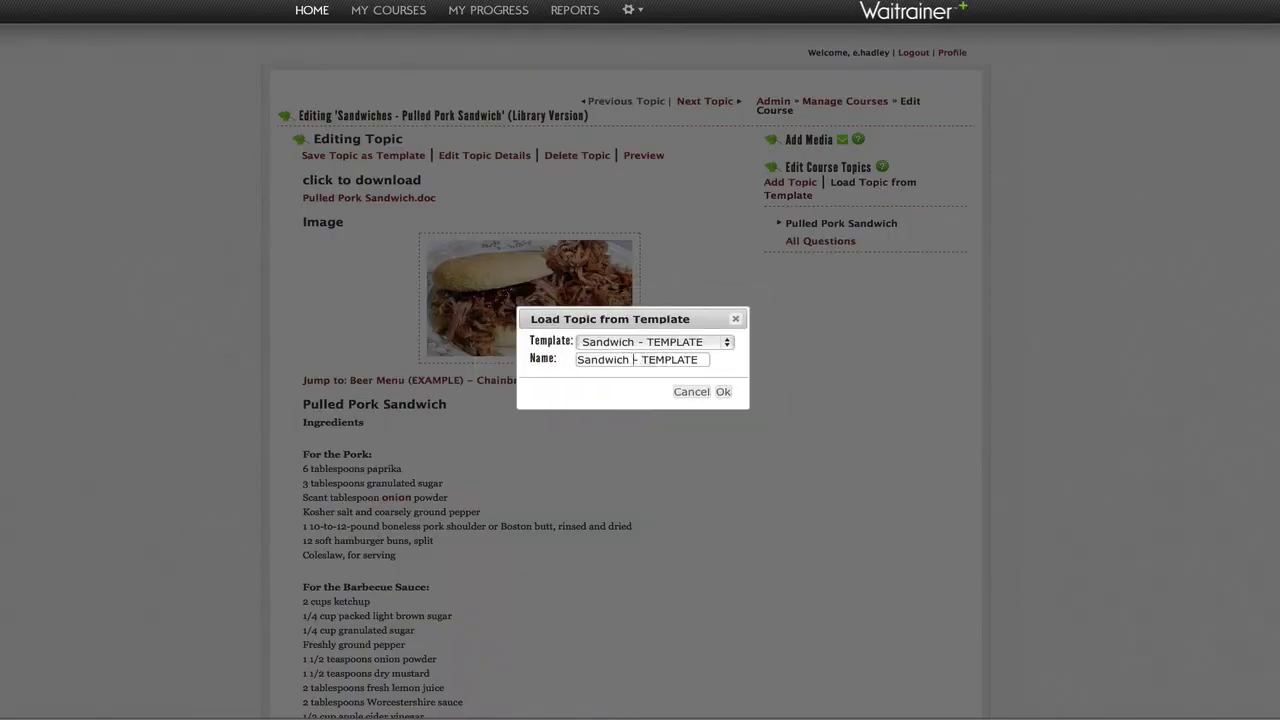
left_click_drag(633, 360, 726, 368)
key("BackSpace")
left_click(578, 360)
type("Tri Tip Sandwich")
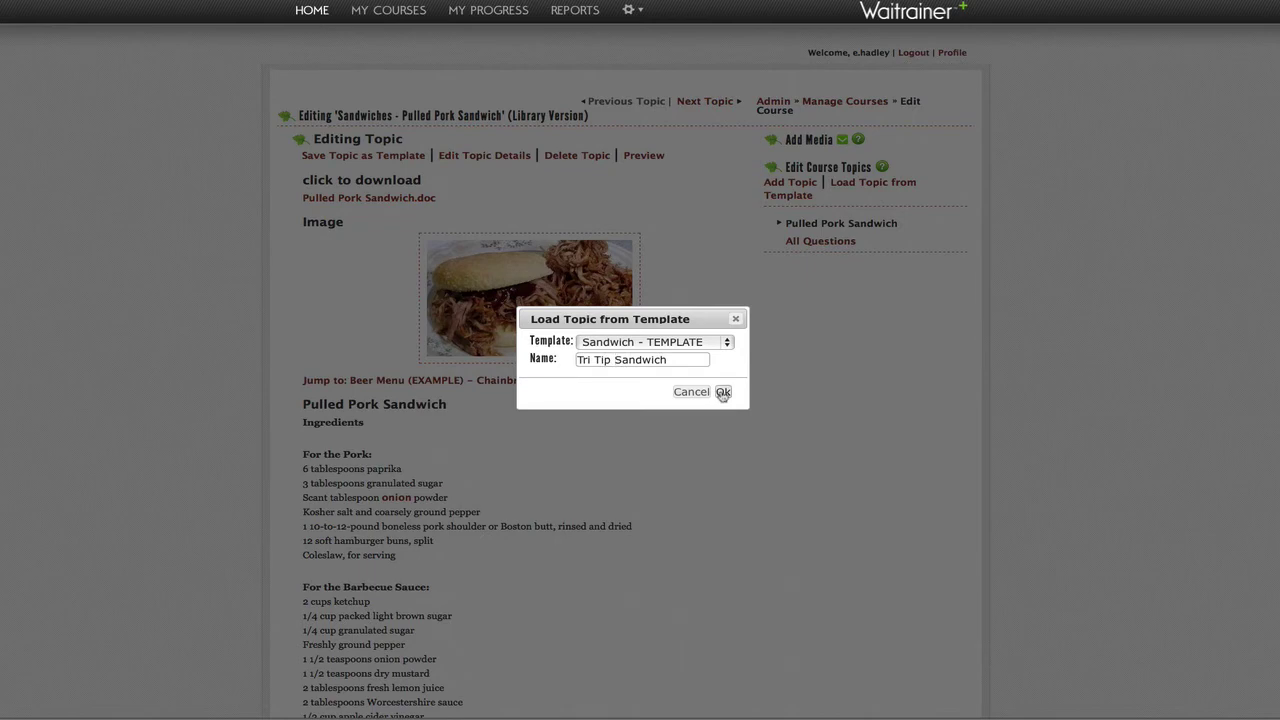
left_click(723, 391)
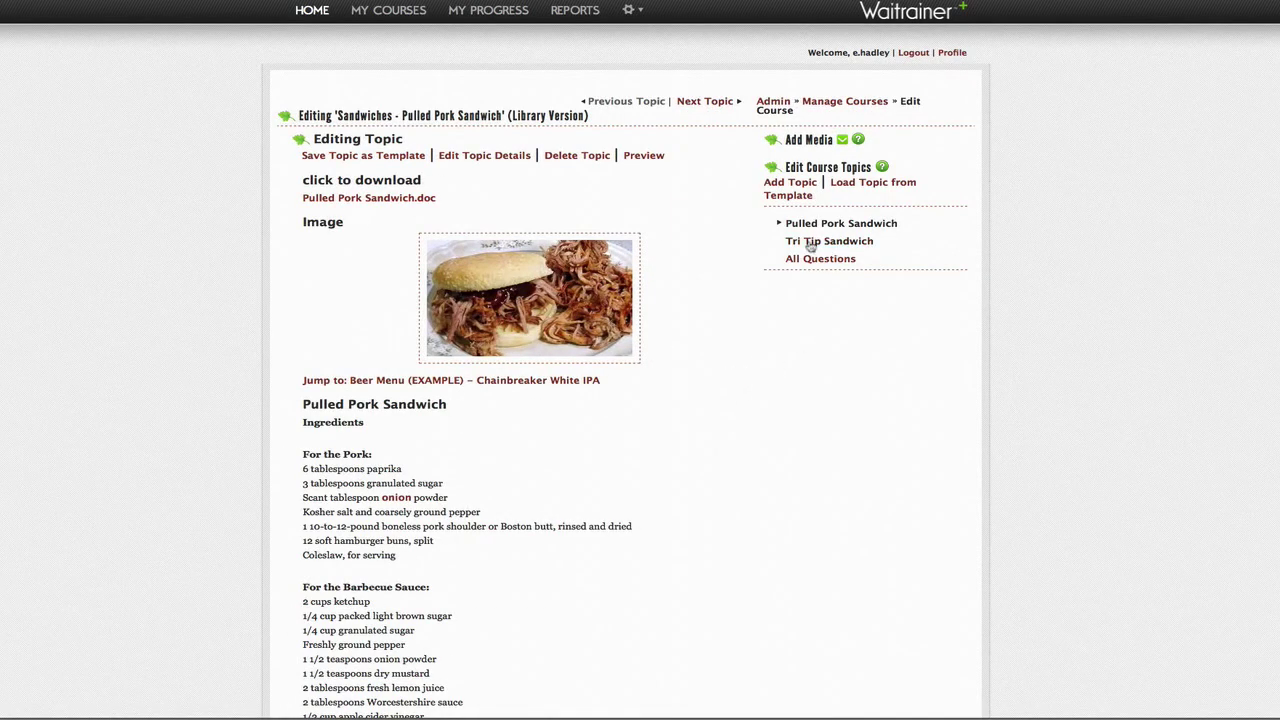
Step: Open the new Tri Tip Sandwich topic and look over its editor content
left_click(845, 244)
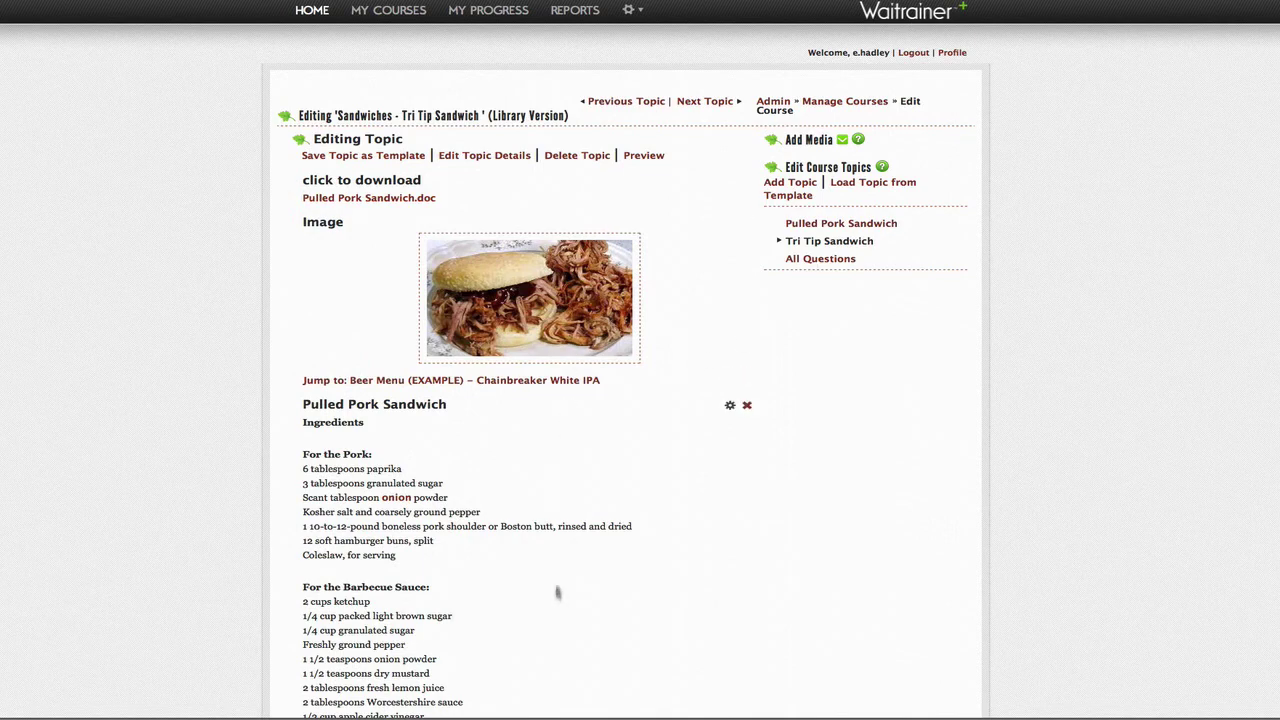
mouse_move(754, 312)
mouse_move(732, 376)
mouse_move(730, 407)
scroll(820, 417, "down", 3)
scroll(840, 400, "up", 3)
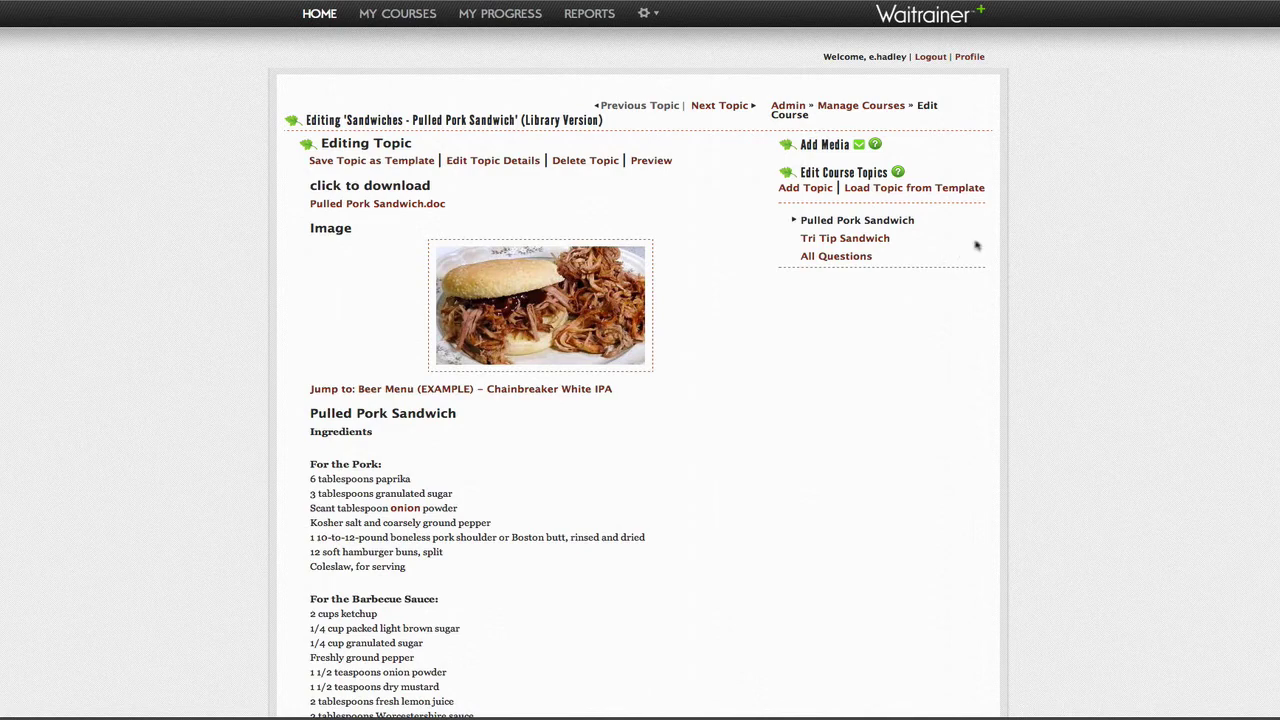
Step: Return to Manage Courses and go to the Content Library
left_click(838, 108)
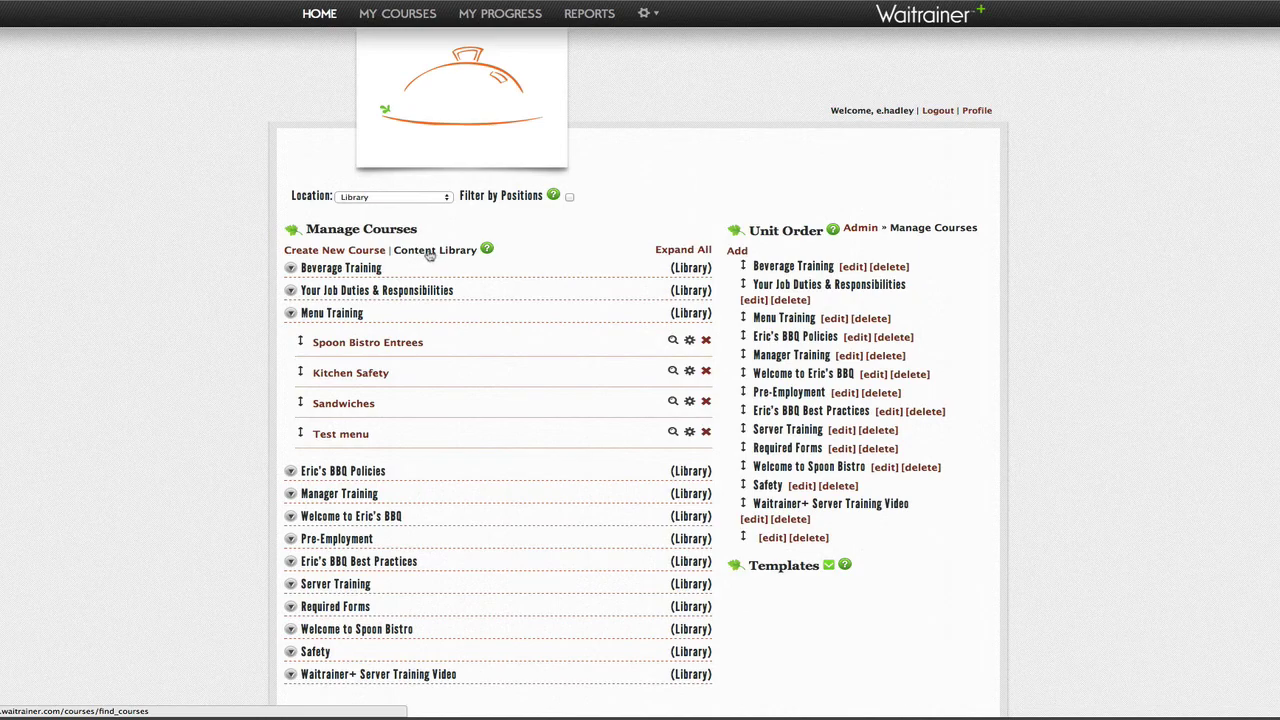
left_click(429, 255)
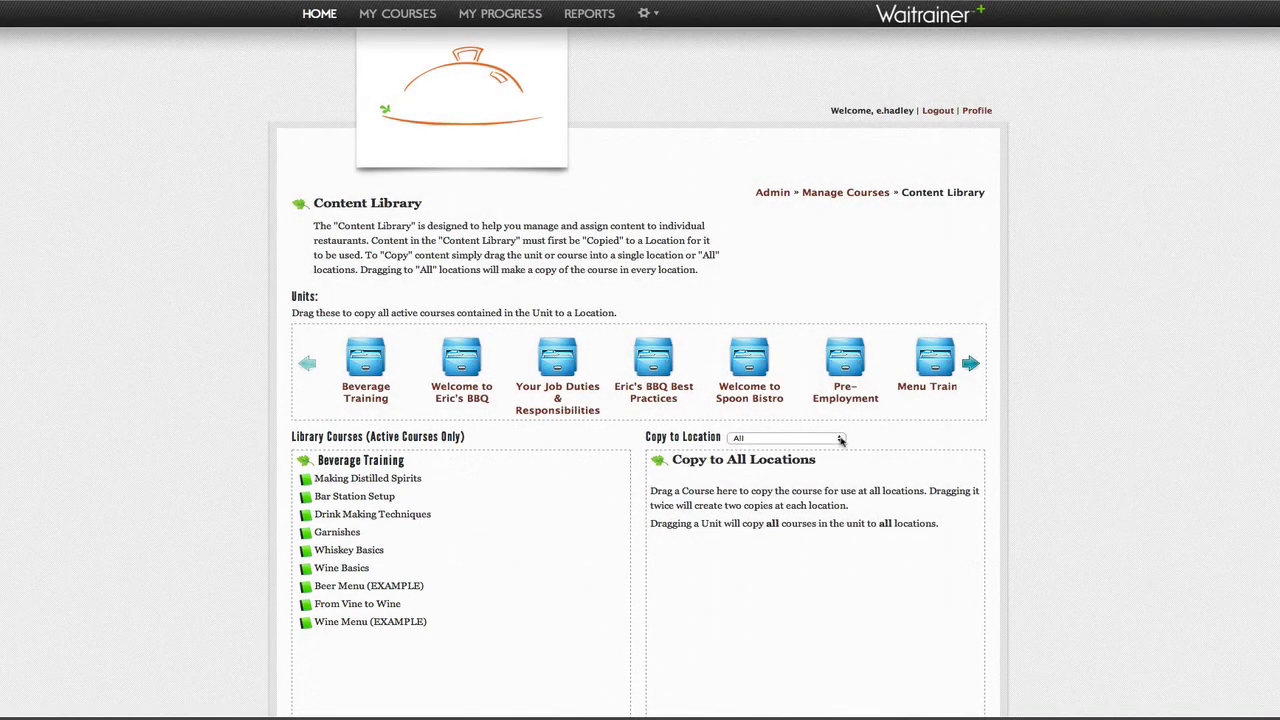
Step: Choose 'default - The Smoke Pitt' as the Copy to Location destination
left_click(840, 438)
left_click(840, 438)
left_click(840, 438)
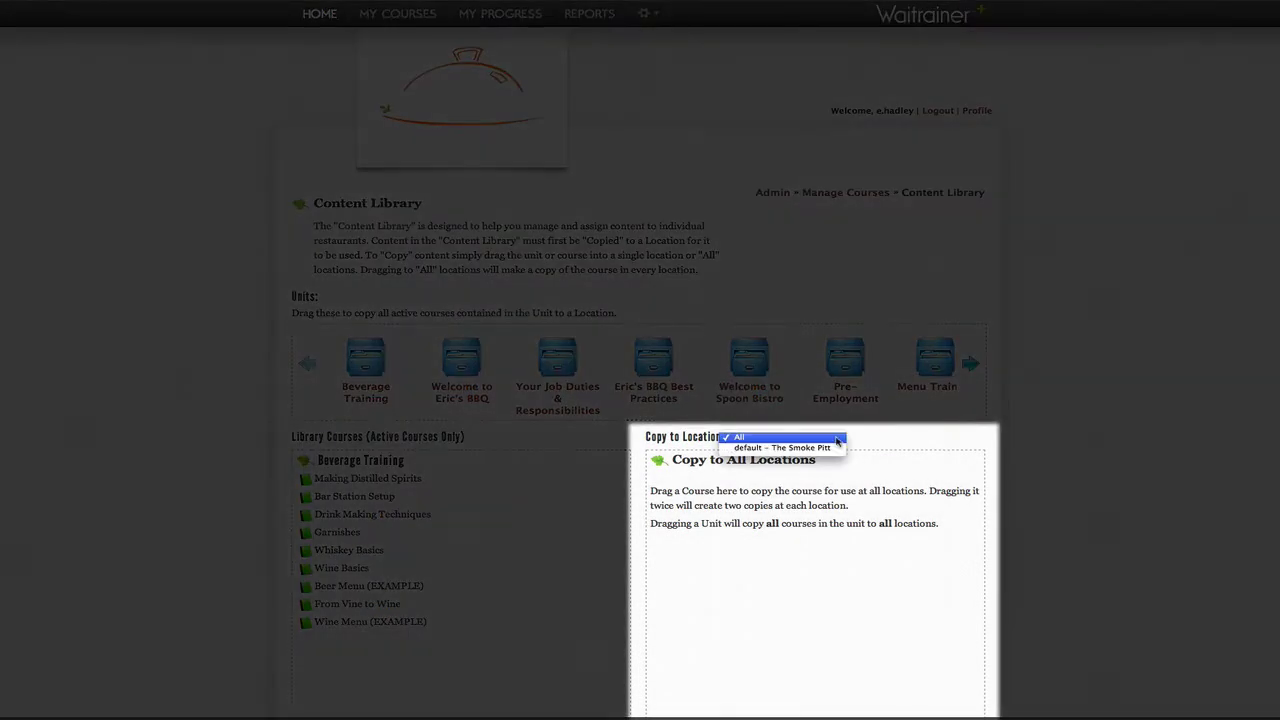
left_click(835, 448)
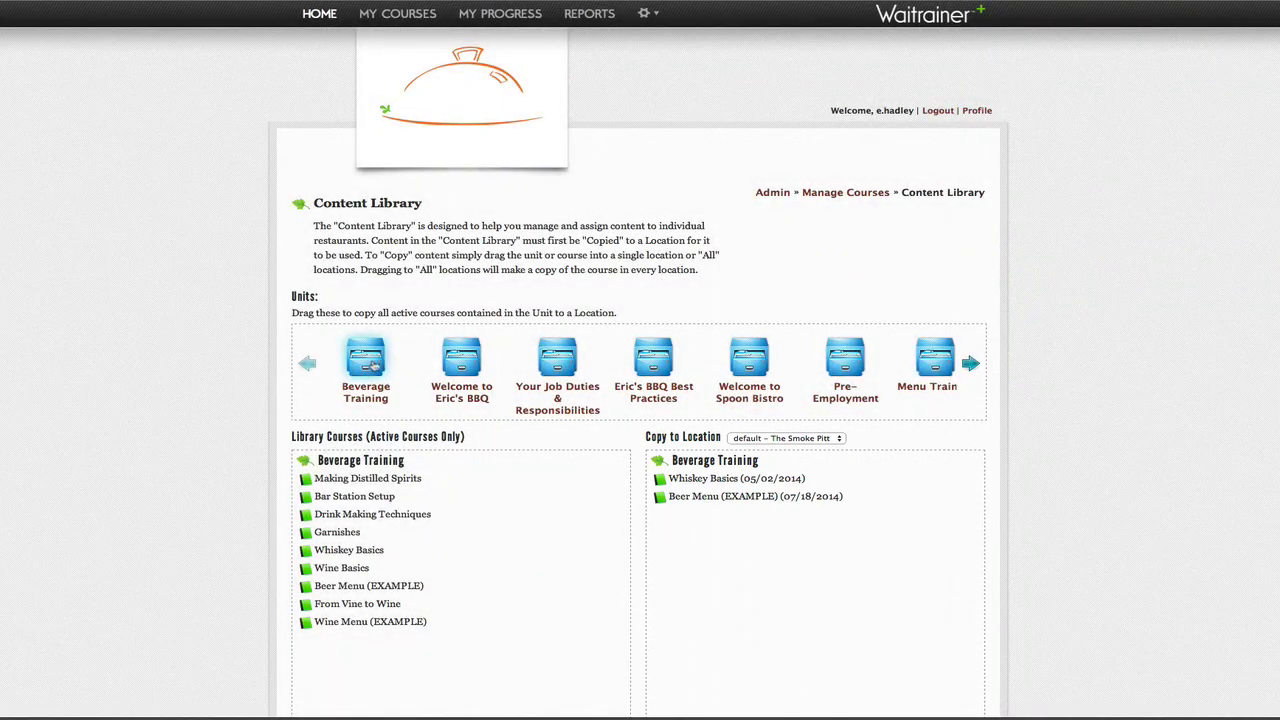
Step: Step through the Welcome, Job Duties and Menu Training units to list Menu Training's courses
left_click(478, 368)
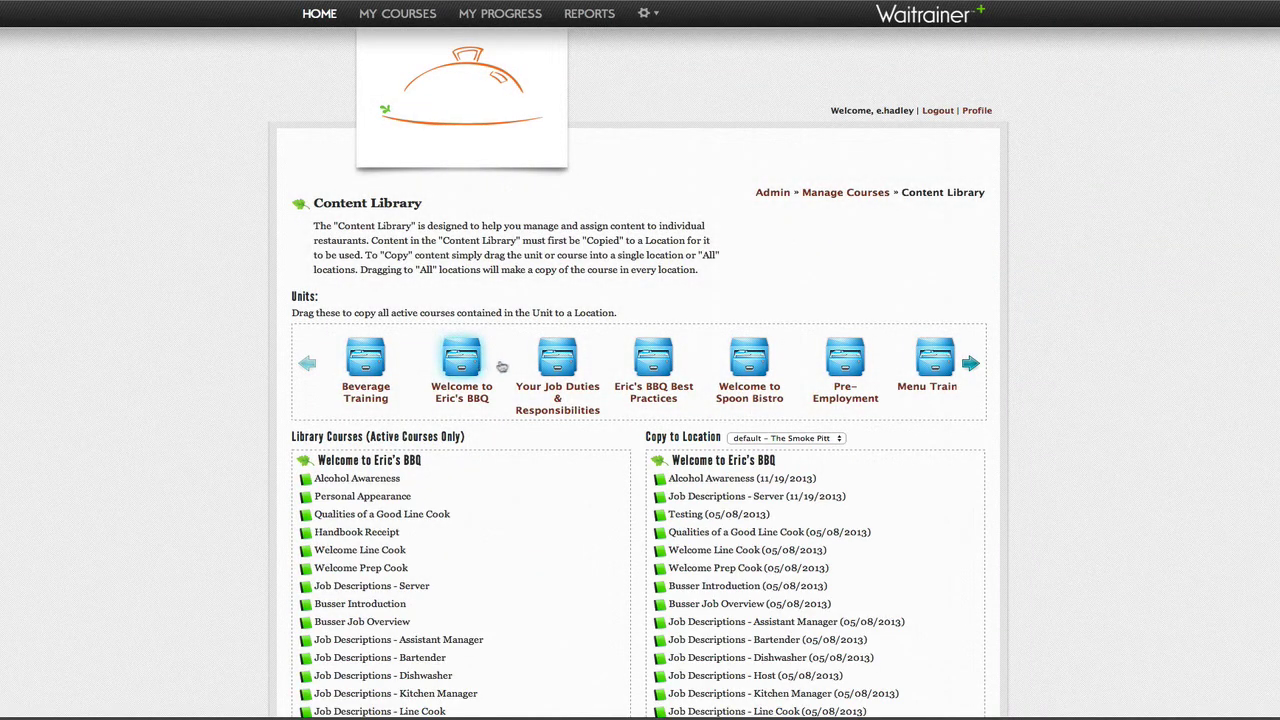
left_click(558, 368)
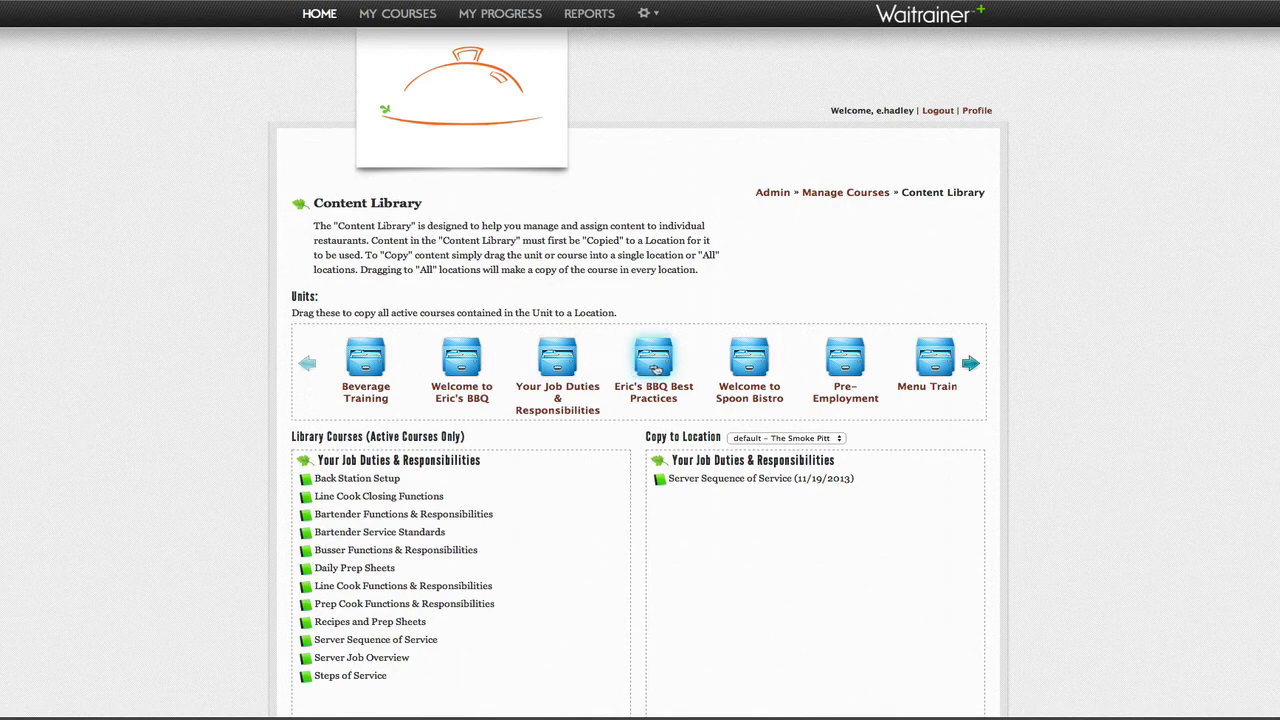
left_click(935, 368)
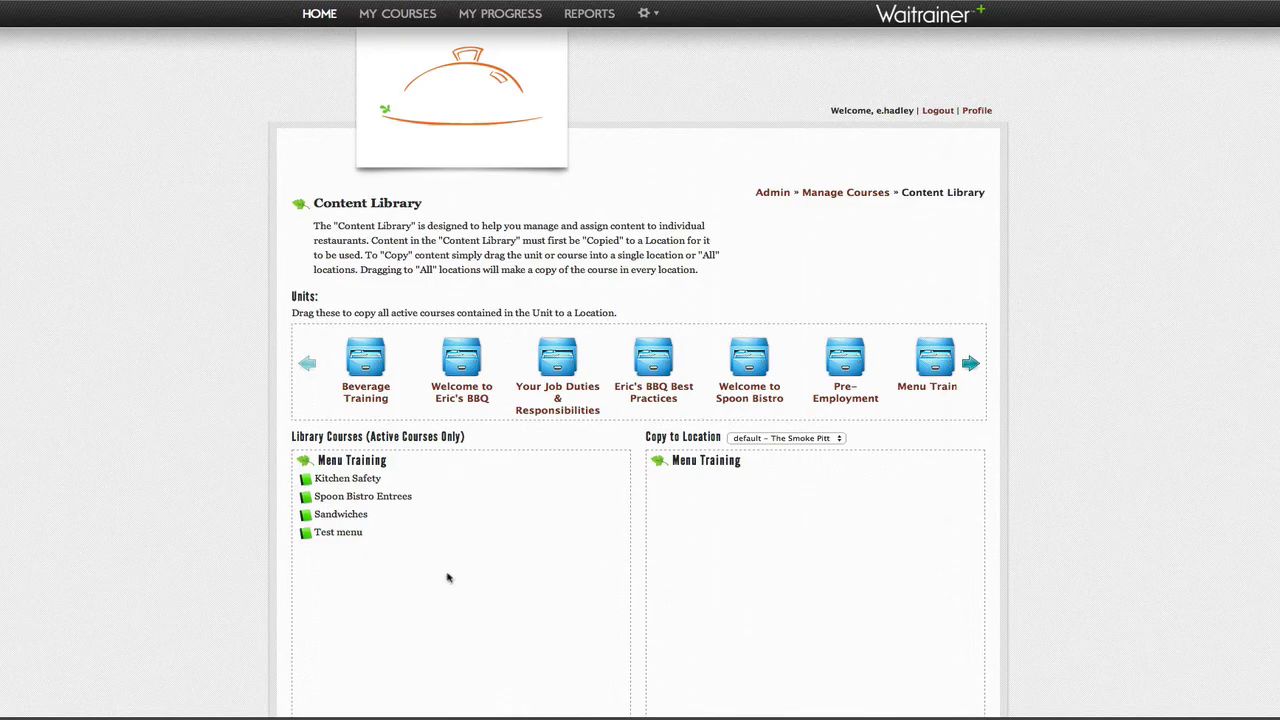
Step: Drag the Sandwiches course into The Smoke Pitt's course list and confirm the copy
left_click_drag(938, 366, 799, 527)
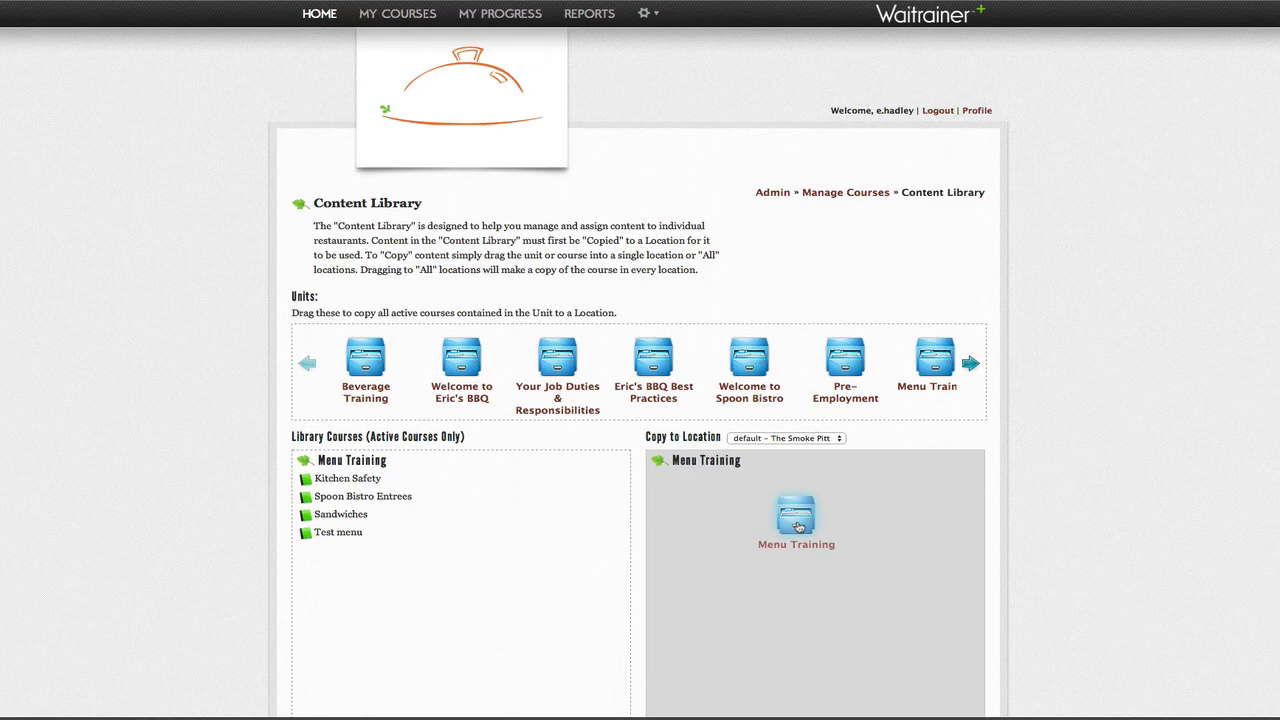
left_click_drag(799, 527, 812, 510)
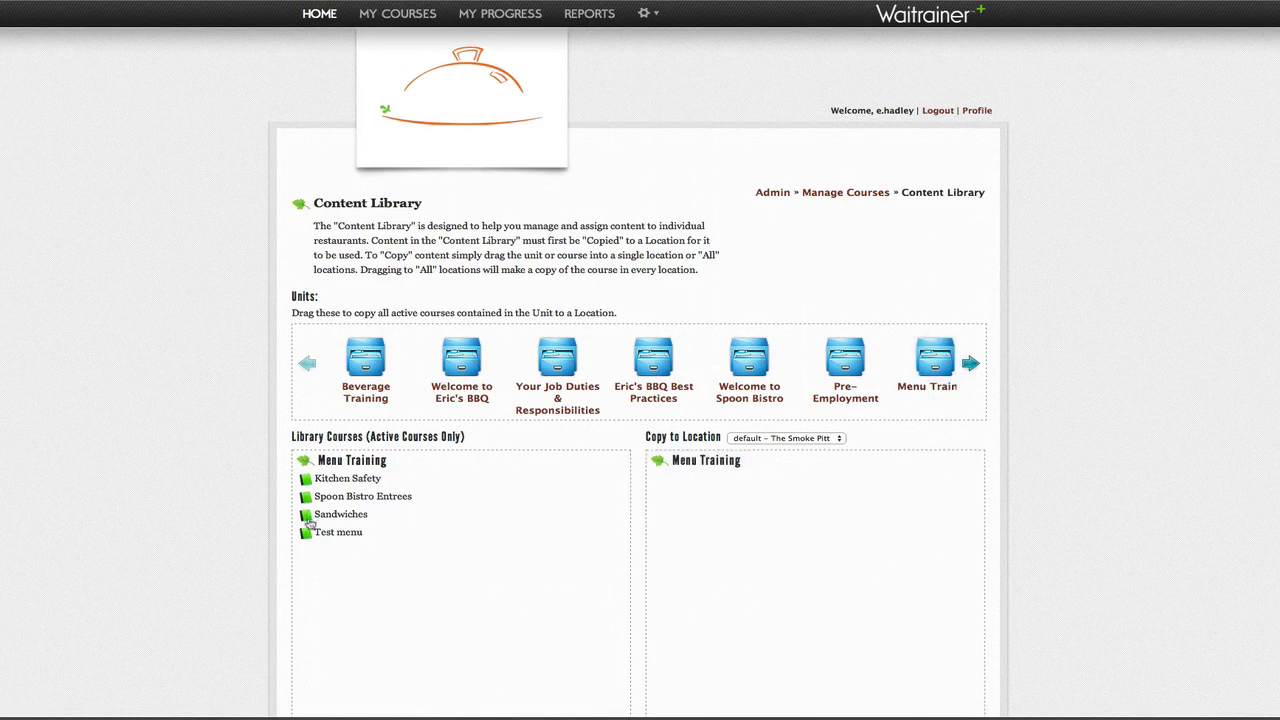
left_click_drag(309, 520, 720, 519)
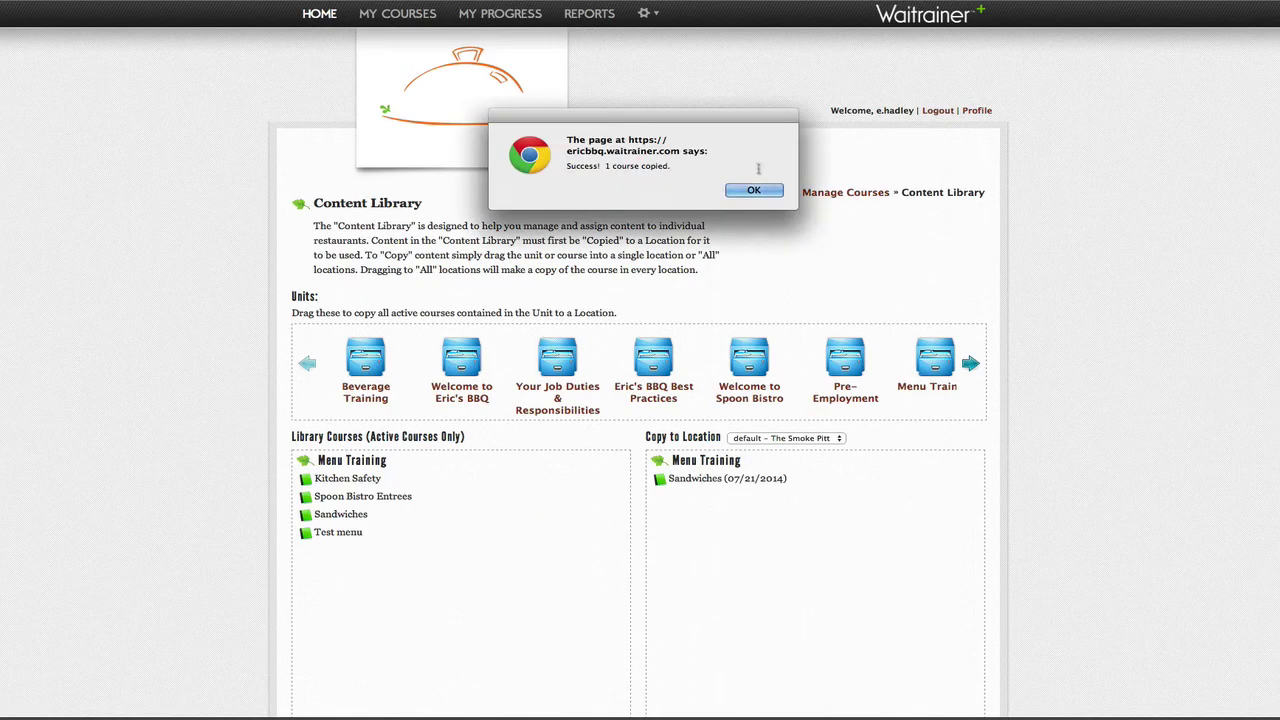
left_click(762, 192)
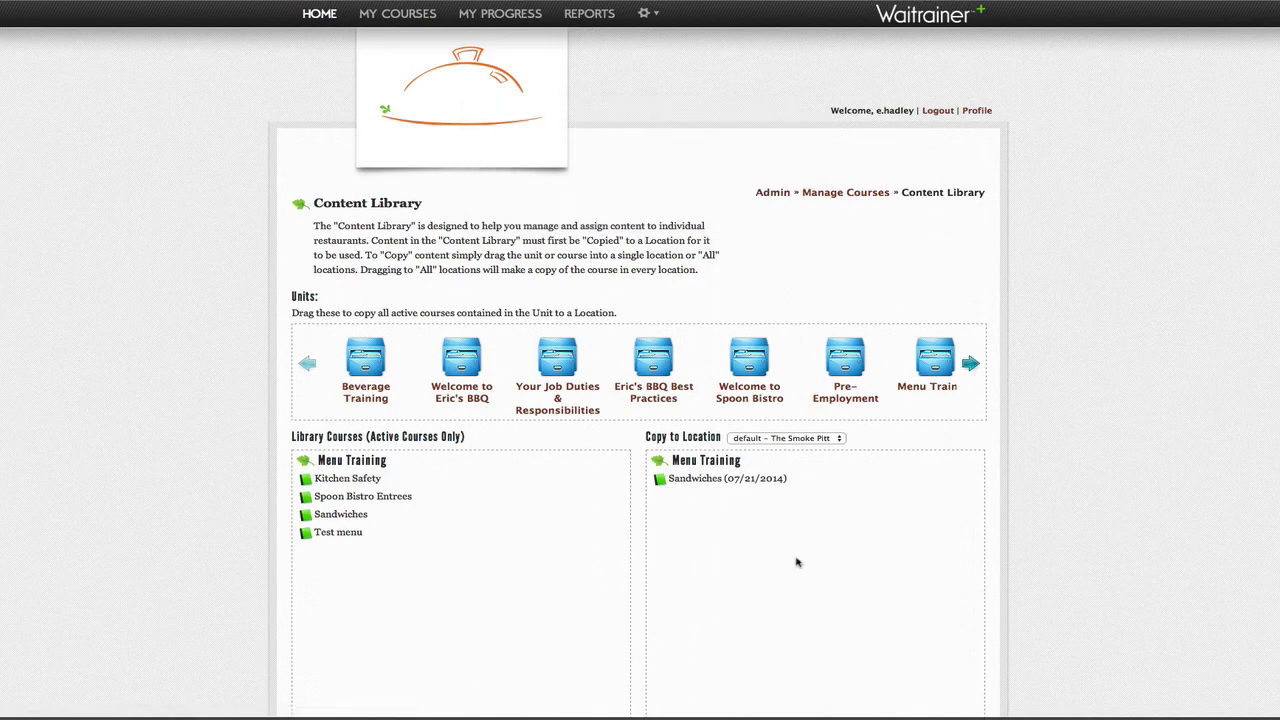
scroll(828, 571, "down", 1)
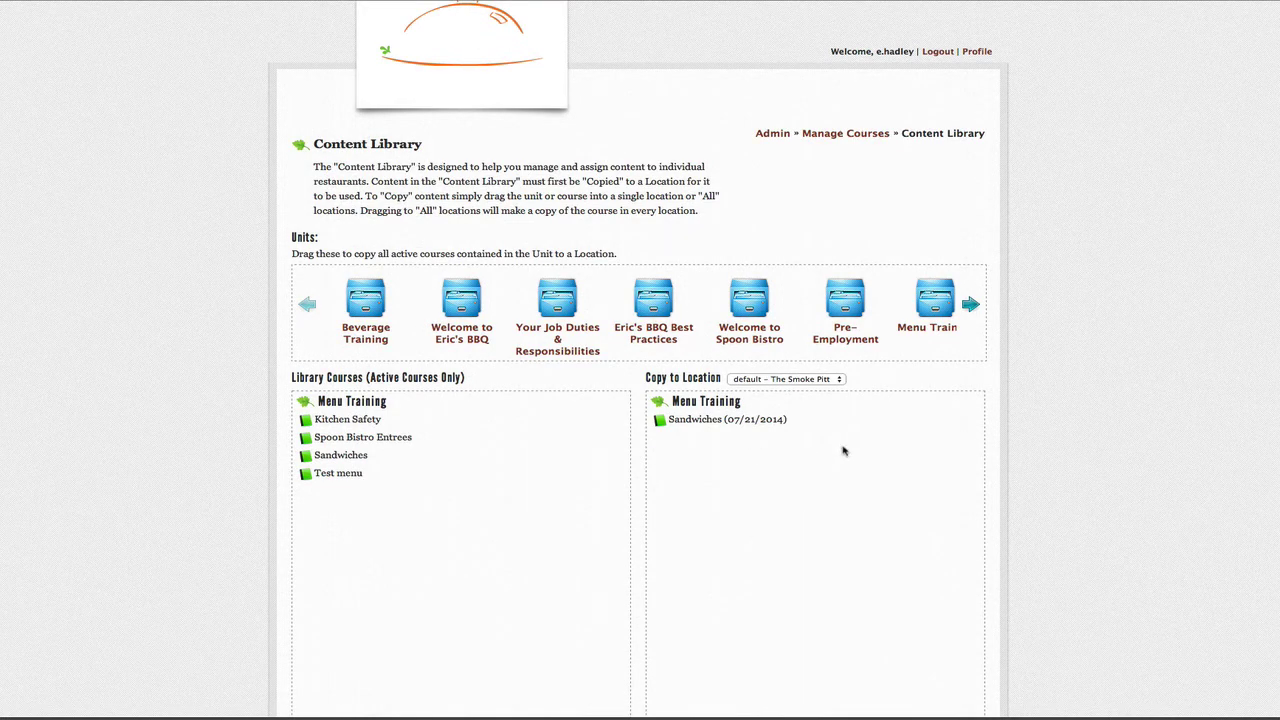
scroll(835, 528, "down", 1)
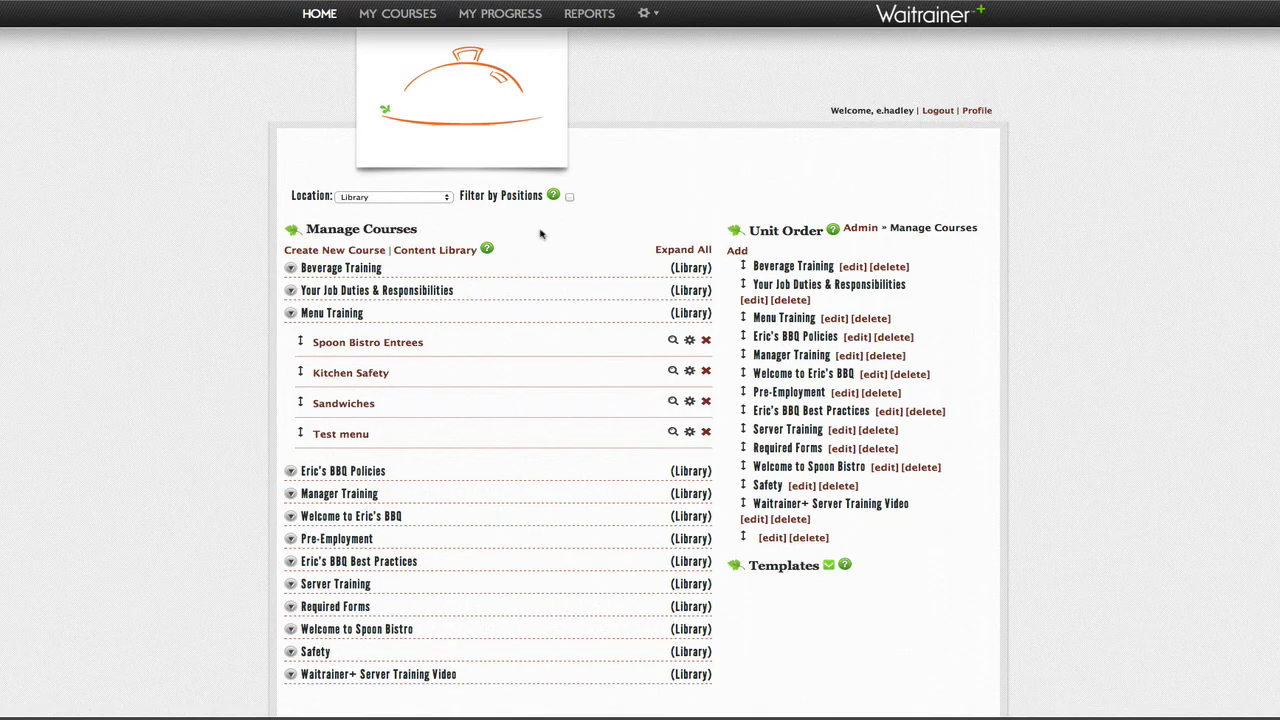
Step: Filter Manage Courses by the 'default - The Smoke Pitt' location
left_click(446, 200)
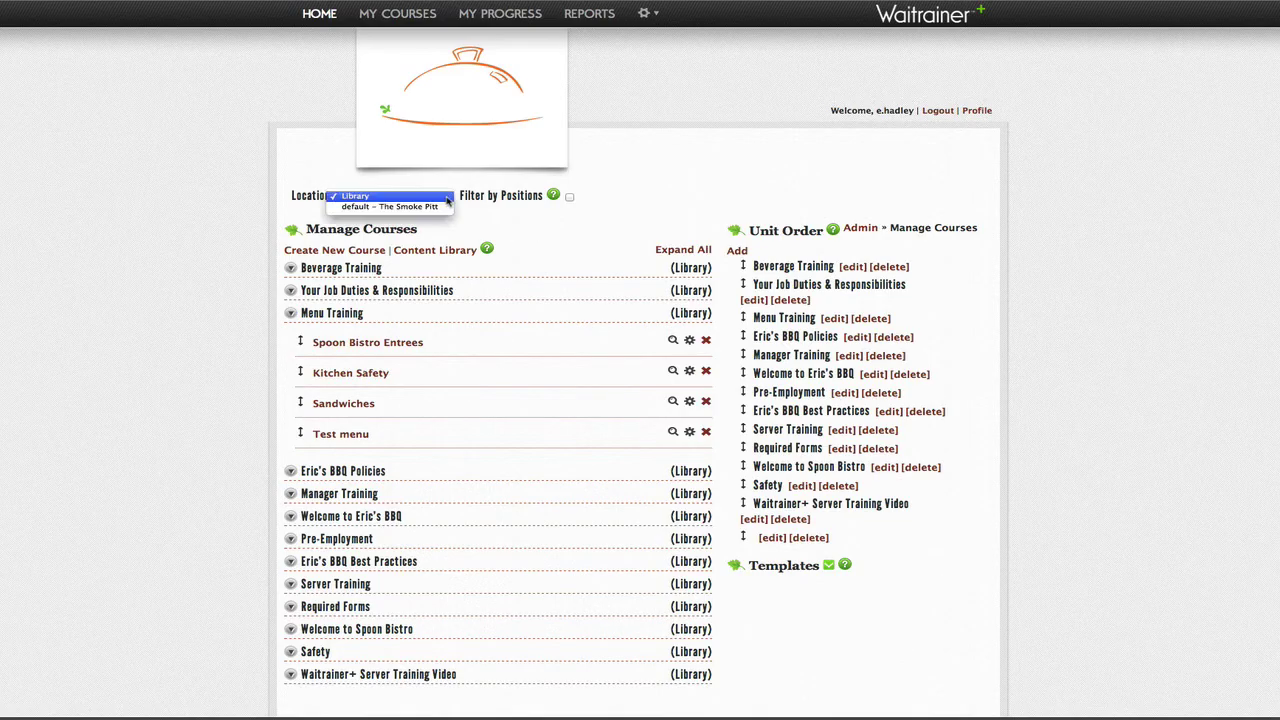
left_click(442, 207)
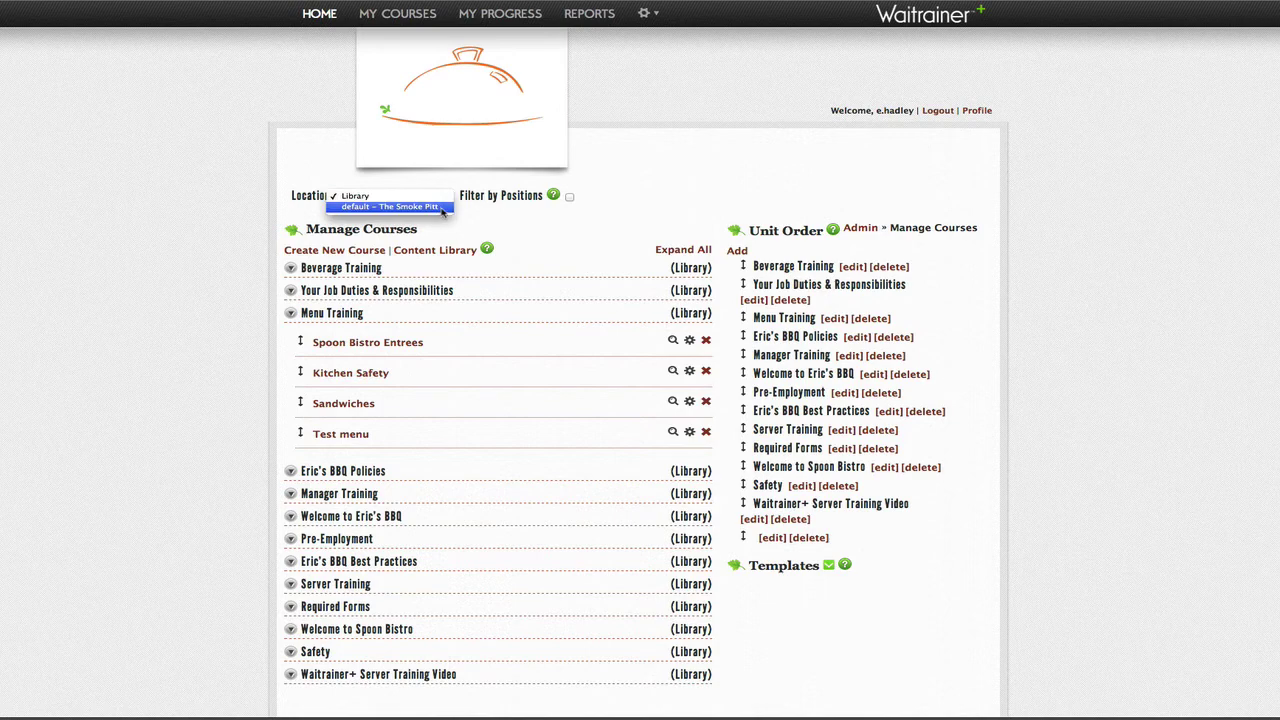
left_click(442, 207)
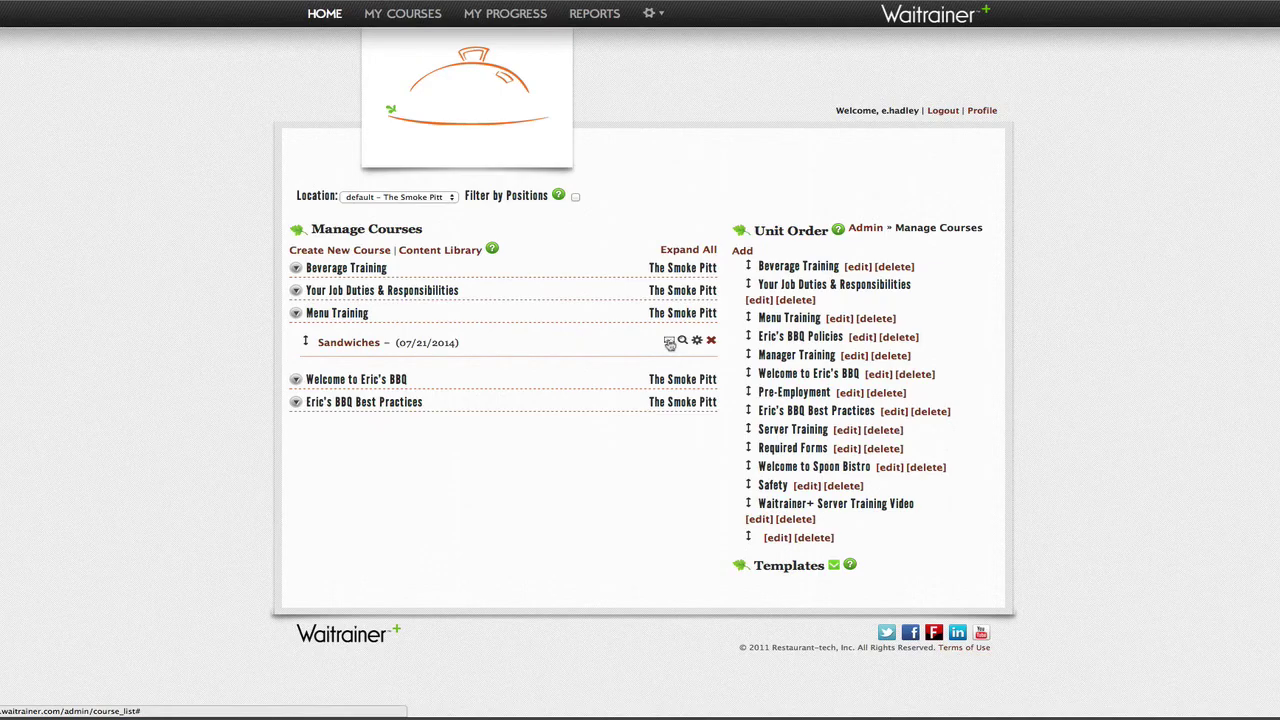
Step: Start a Sandwiches notice with subject 'Welcome' and the pasted take-the-course message
left_click(670, 343)
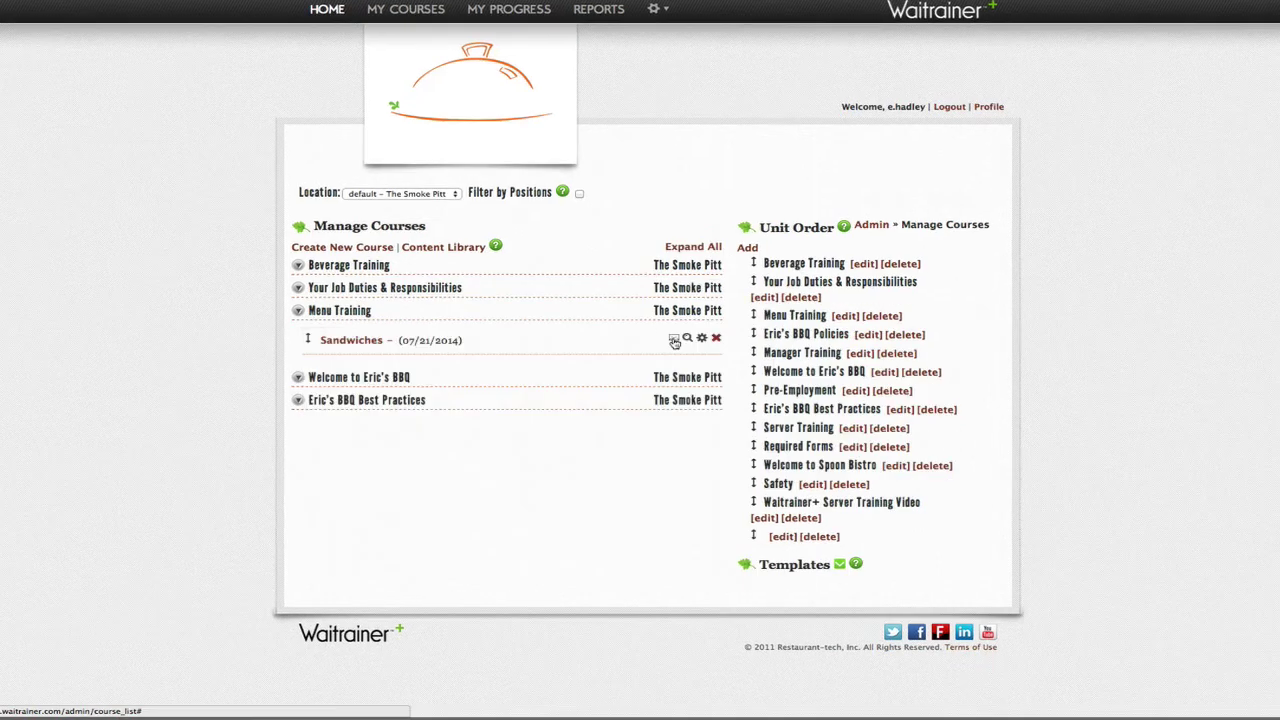
left_click(671, 344)
left_click(421, 352)
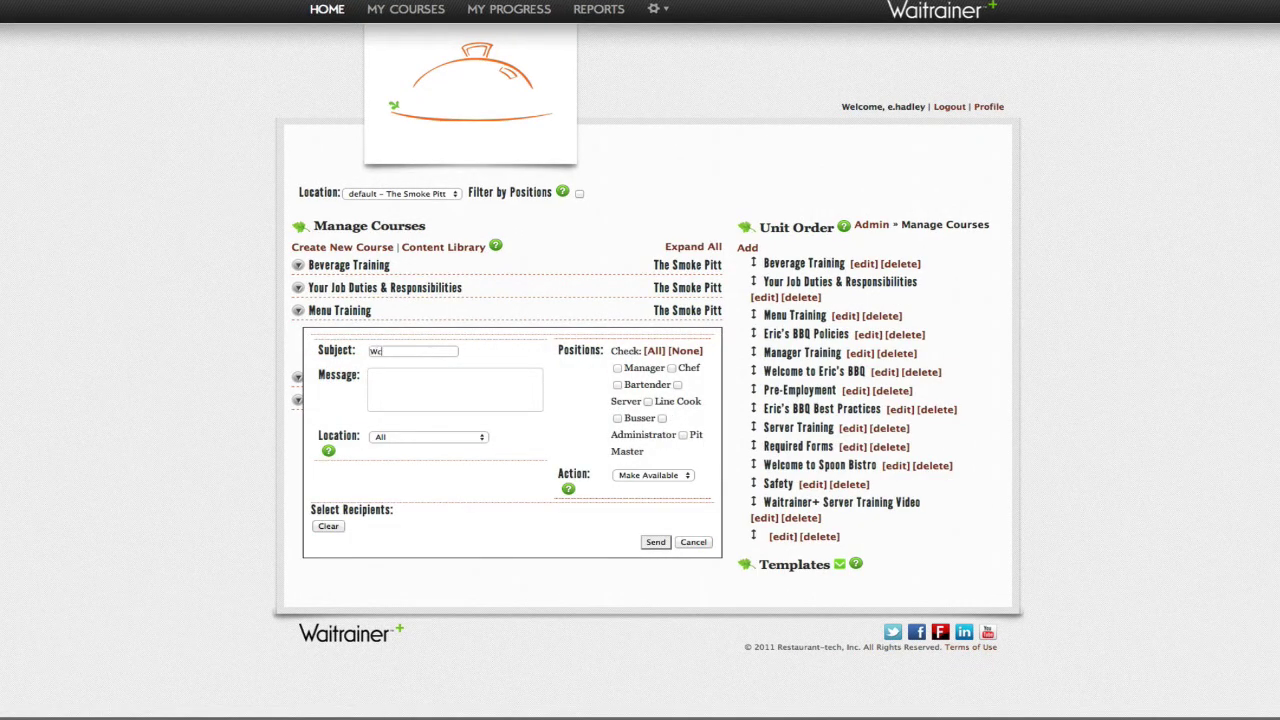
type("Welcome")
key("Tab")
type("Please take this (Sandwiches) course.")
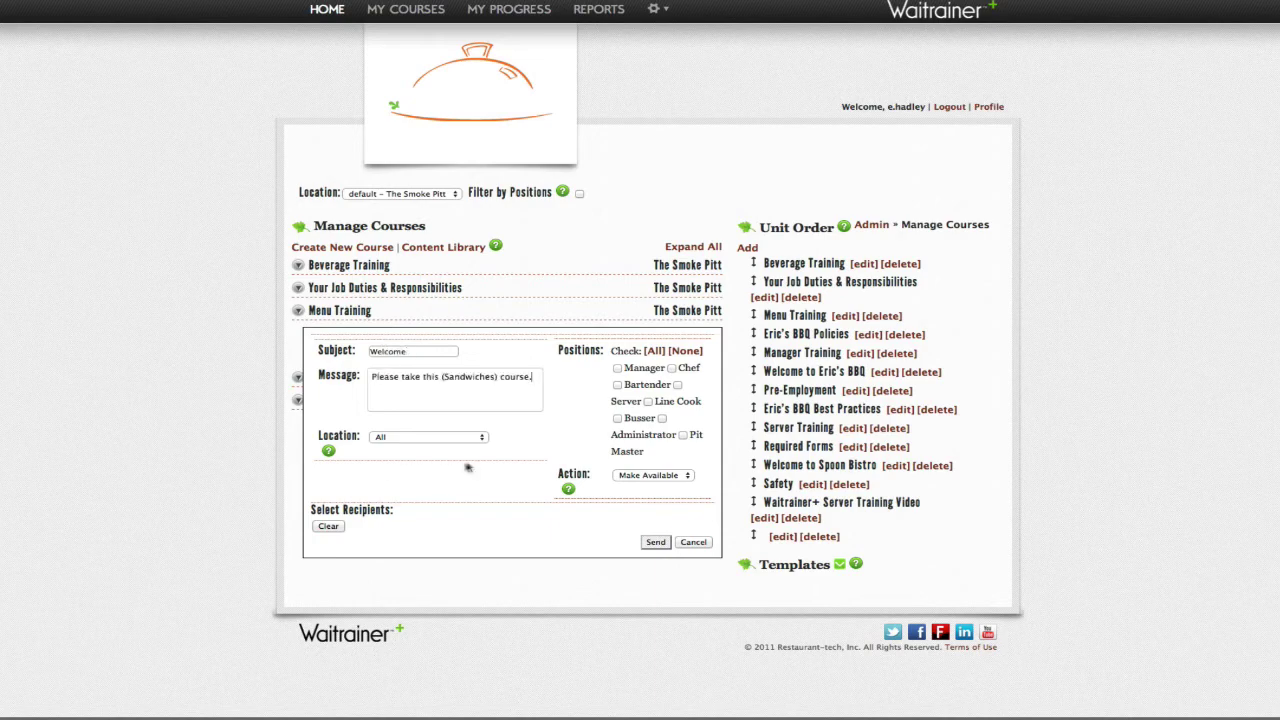
Step: Target Bartenders and narrow the recipients to a single employee
left_click(618, 385)
scroll(586, 566, "down", 5)
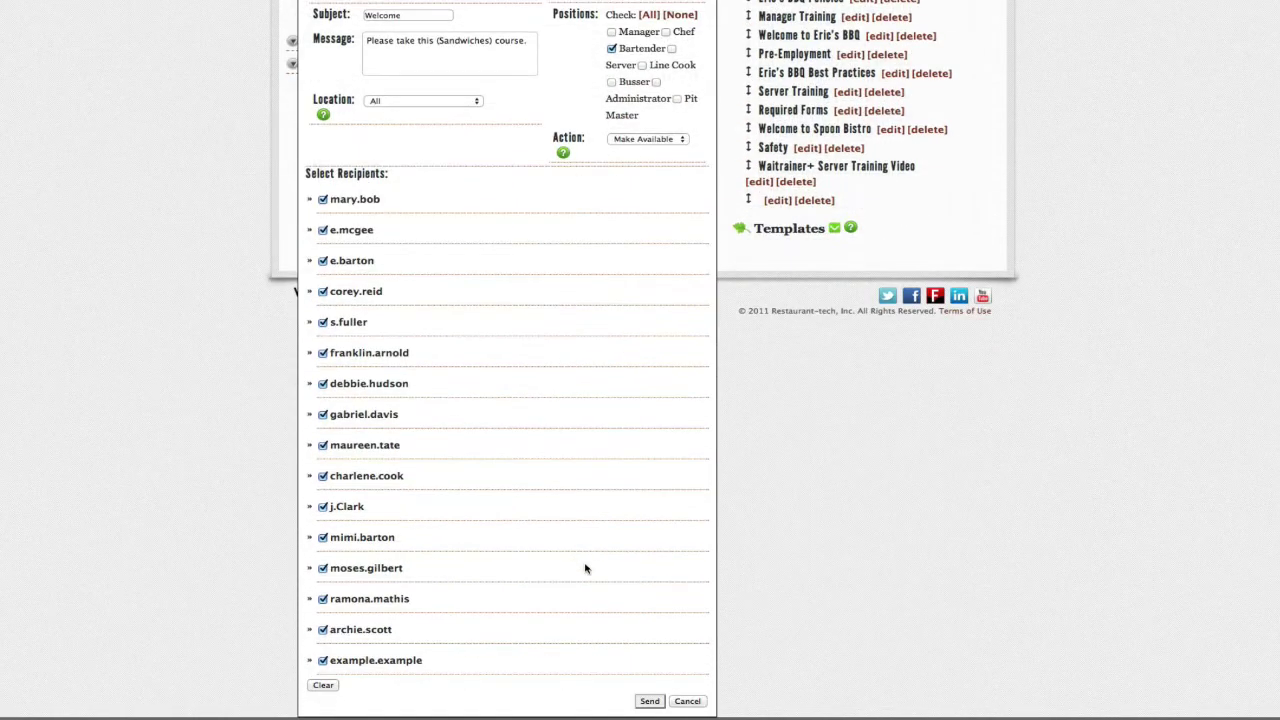
left_click(321, 686)
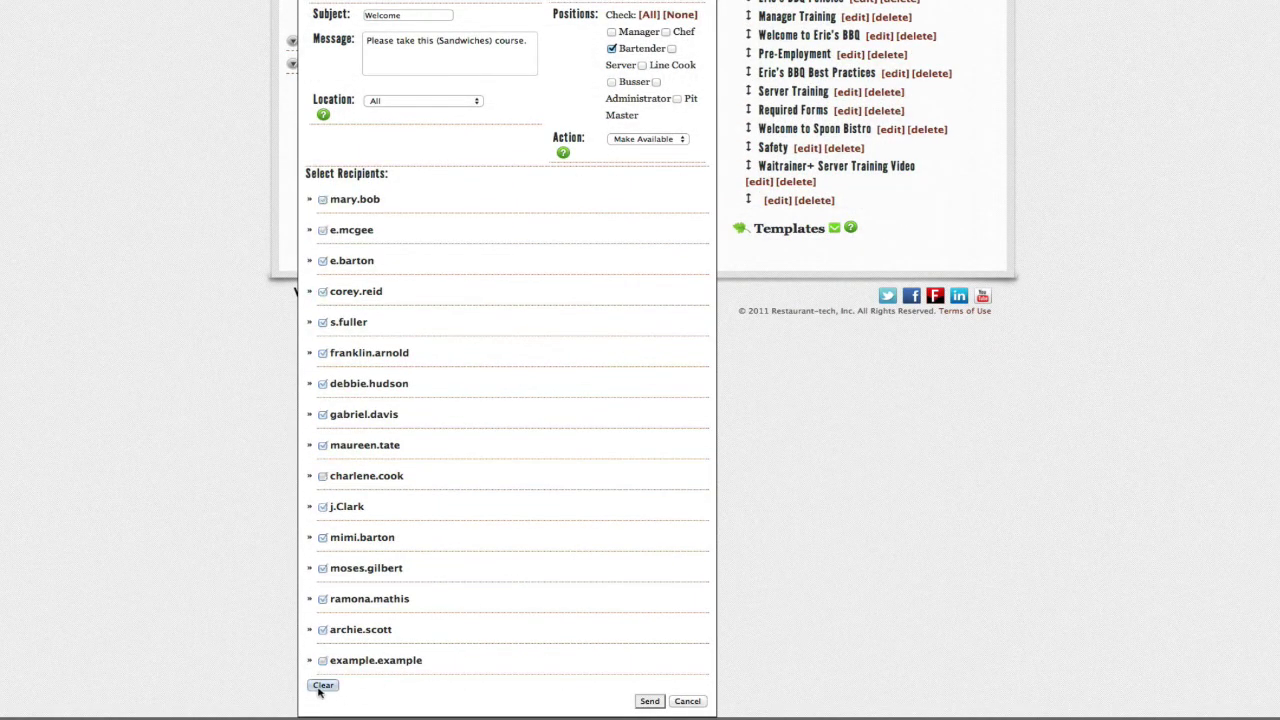
left_click(322, 661)
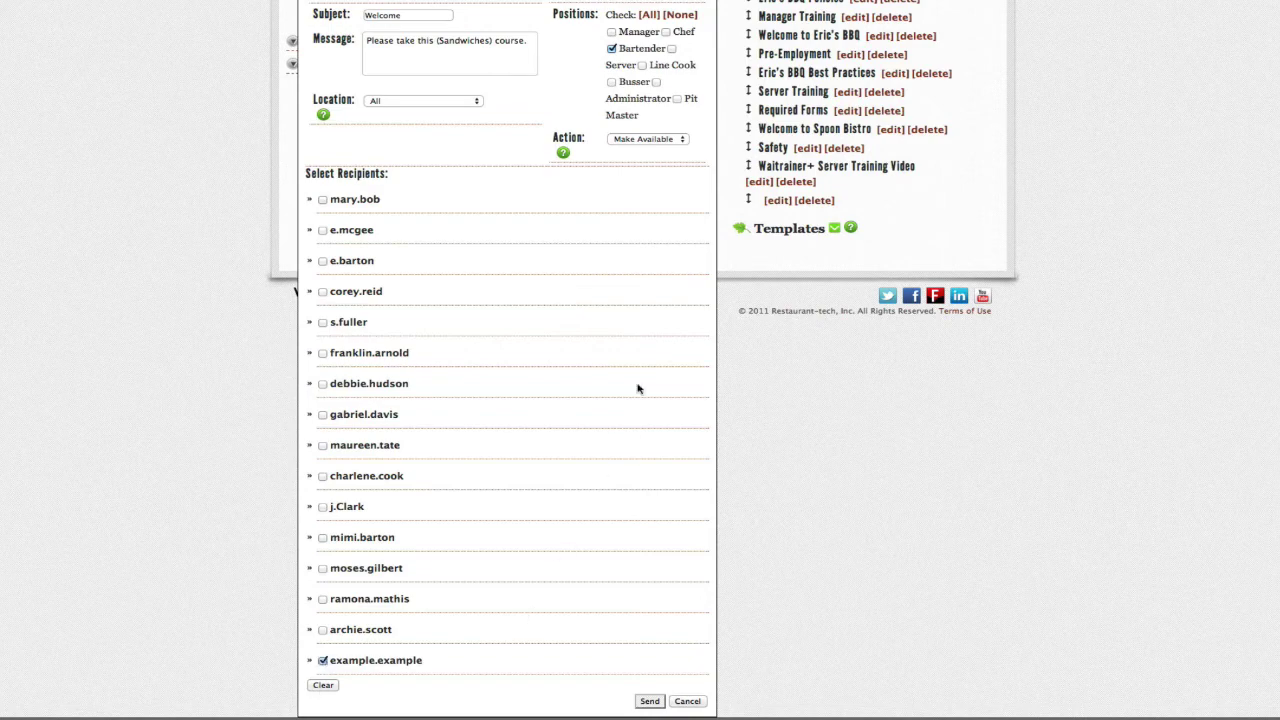
scroll(634, 270, "up", 3)
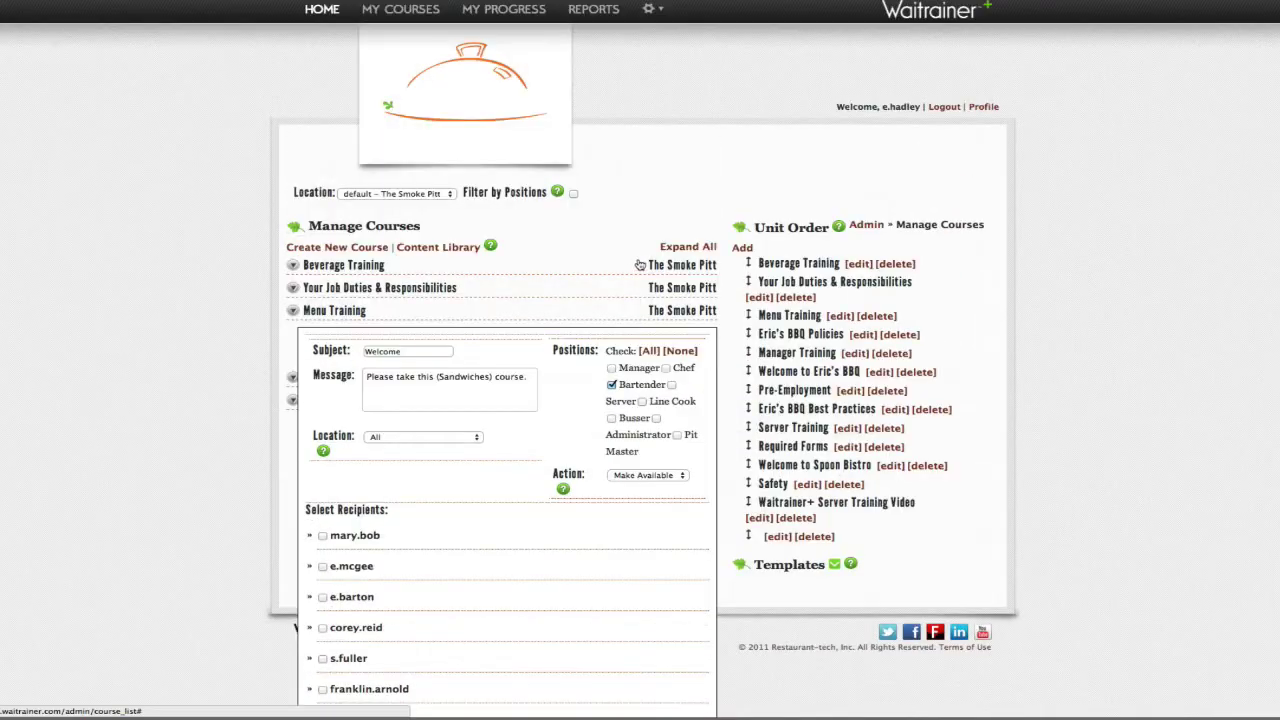
Step: Set the action to Set Due with due date 07/31/2014 and send the notice
left_click(684, 476)
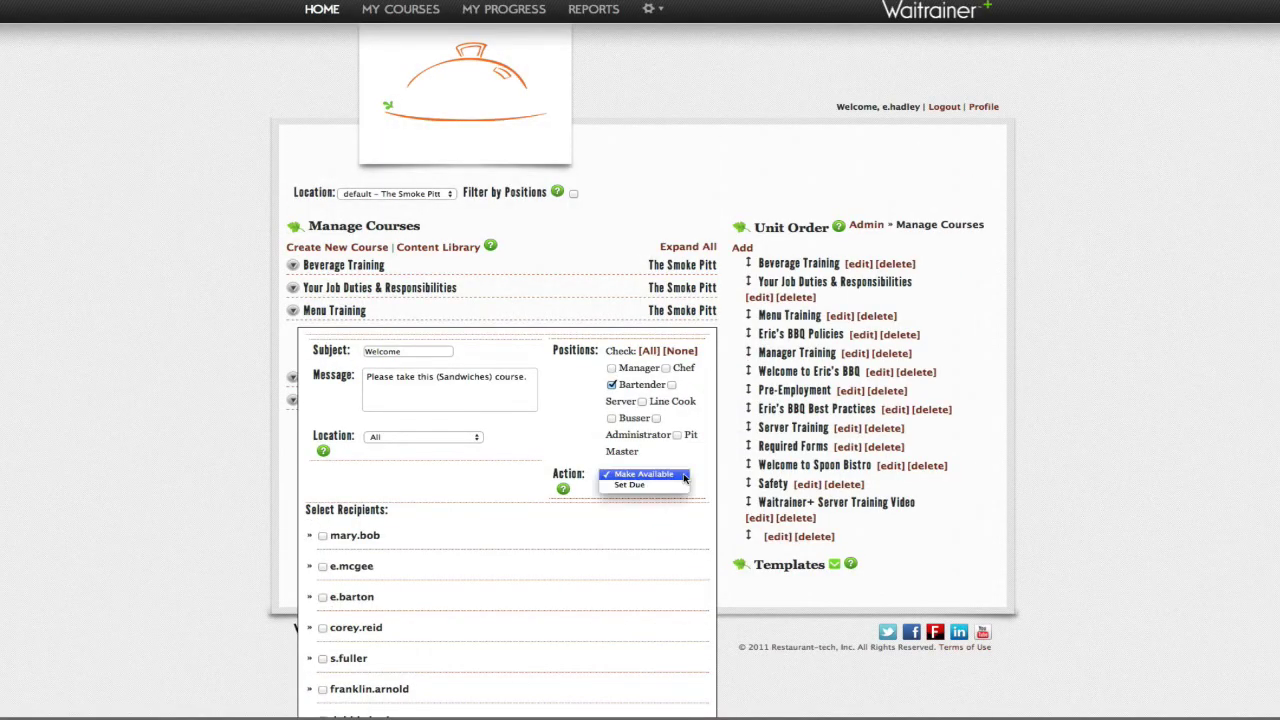
left_click(635, 485)
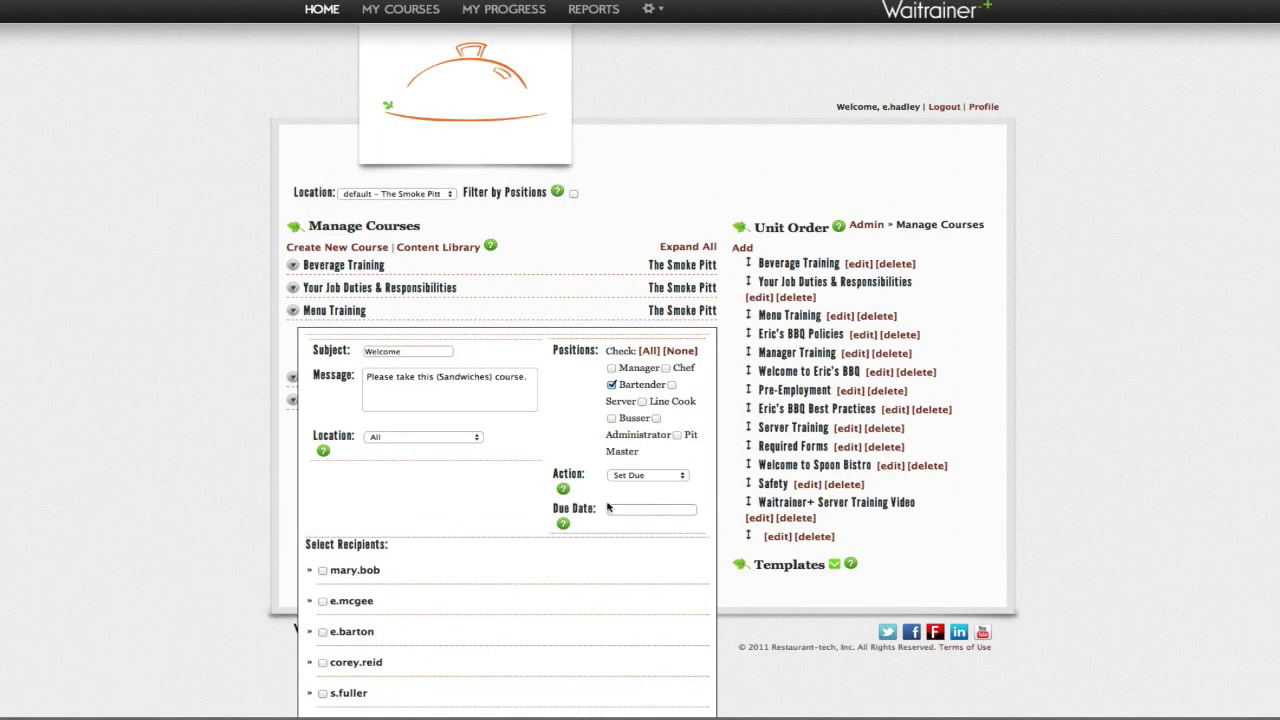
left_click(612, 509)
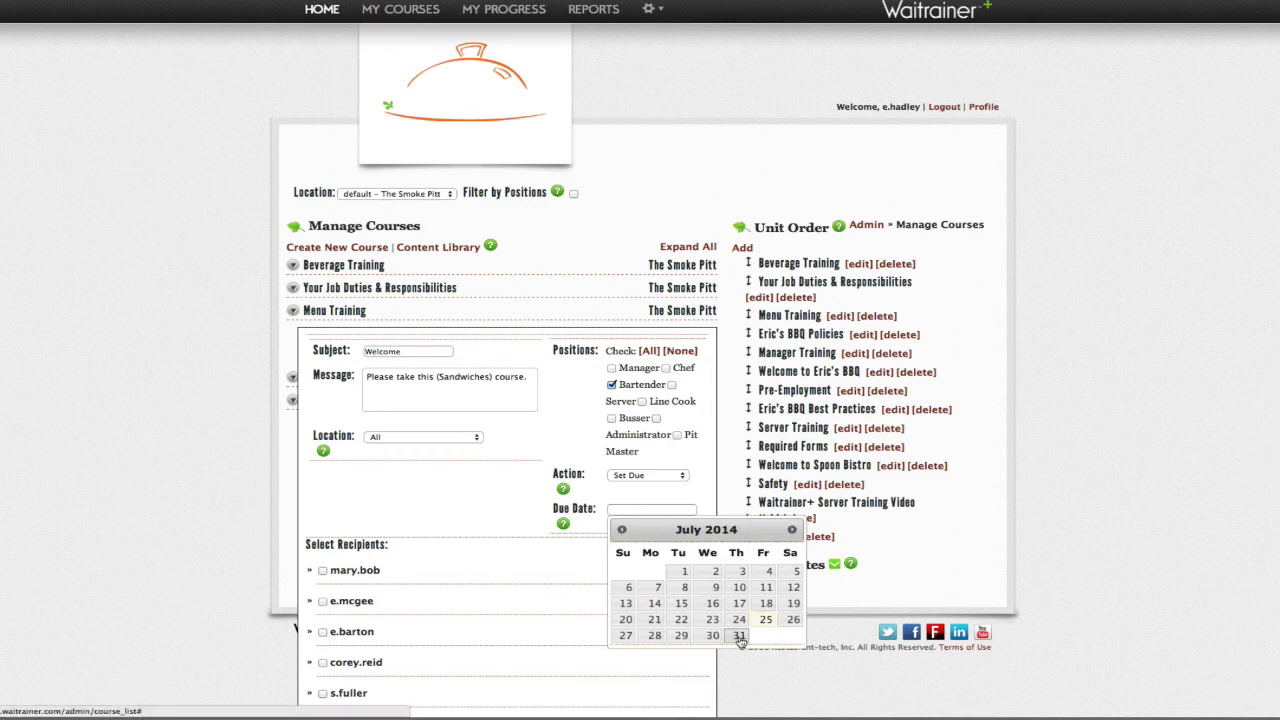
left_click(739, 637)
scroll(650, 626, "down", 1)
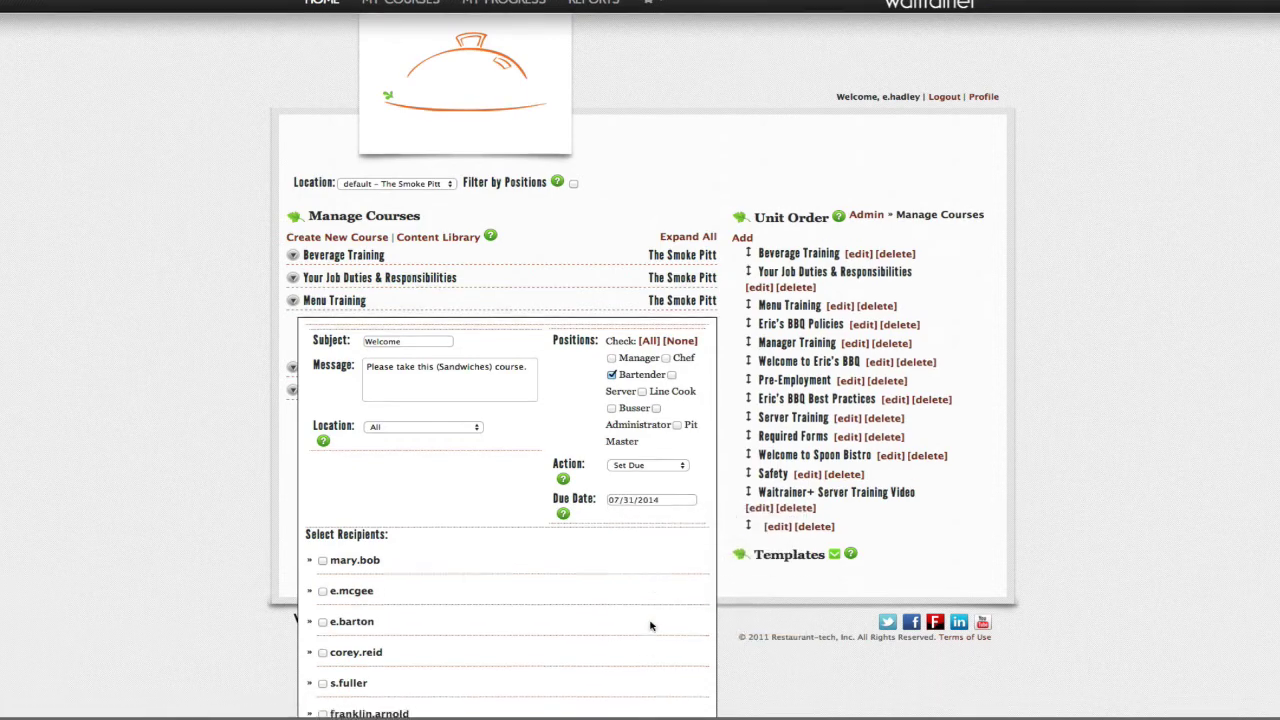
scroll(652, 630, "down", 5)
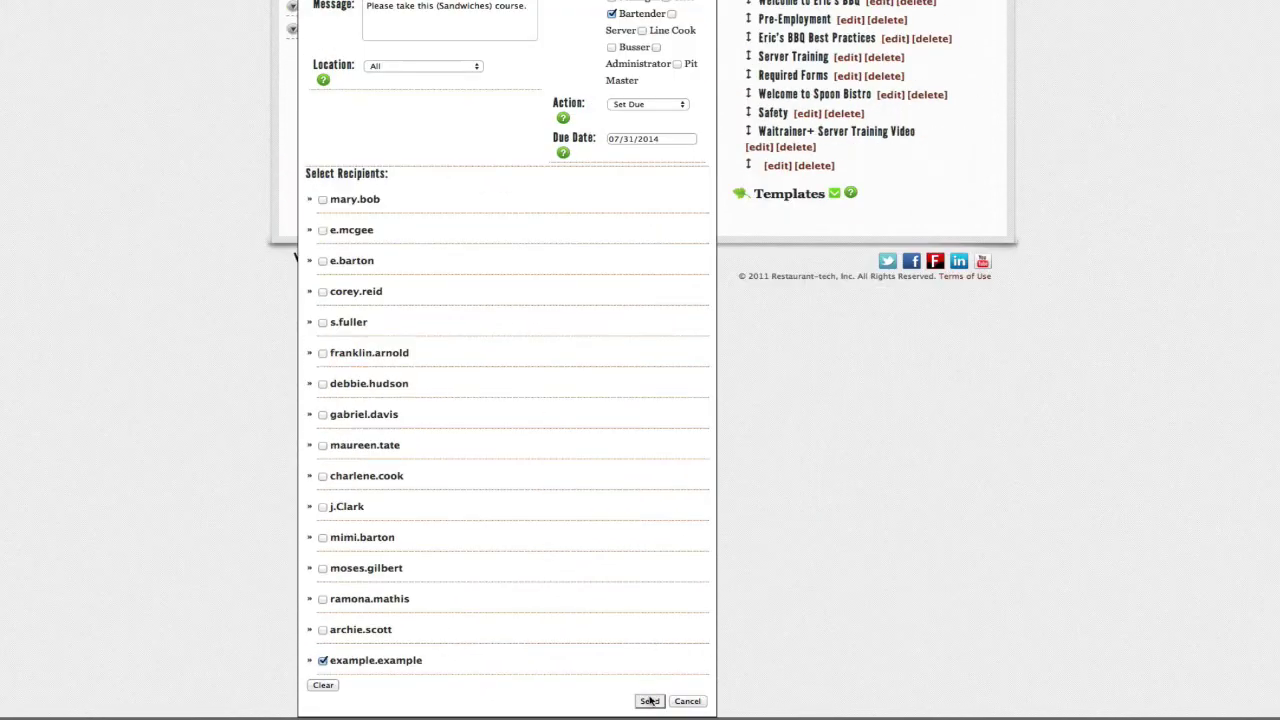
left_click(650, 701)
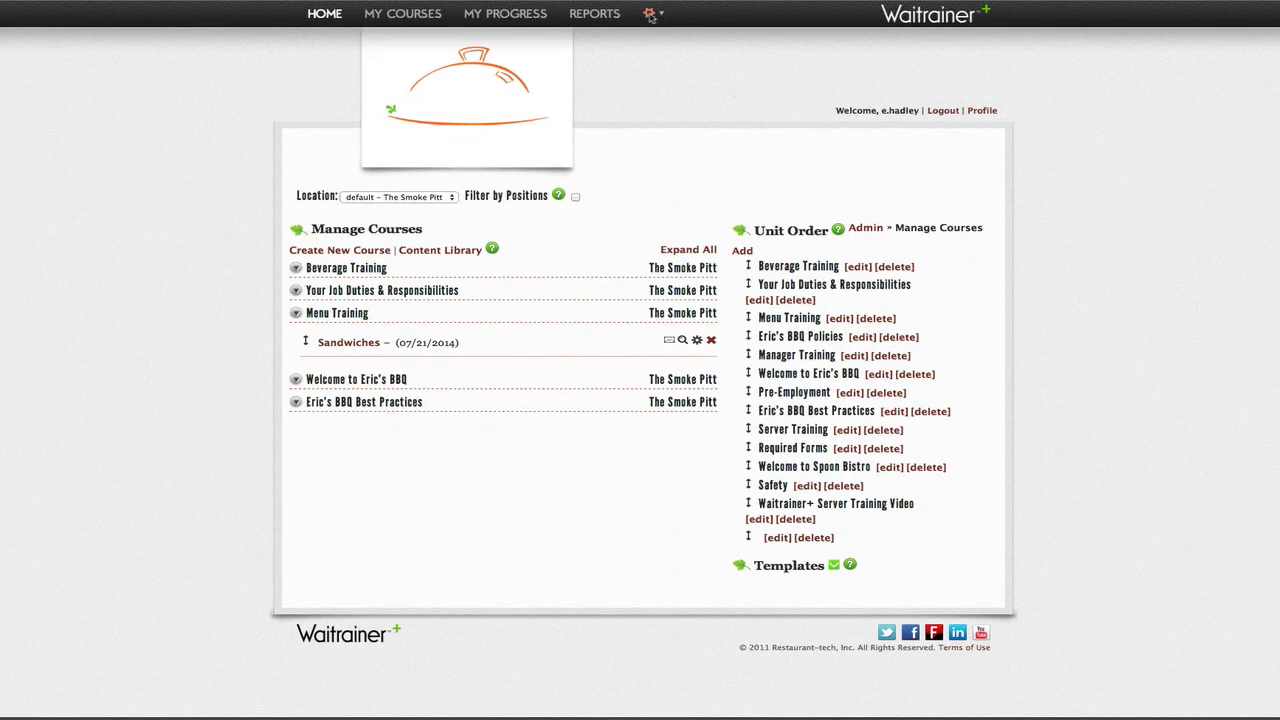
Step: Start a new message addressed to The Smoke Pitt location
left_click(650, 14)
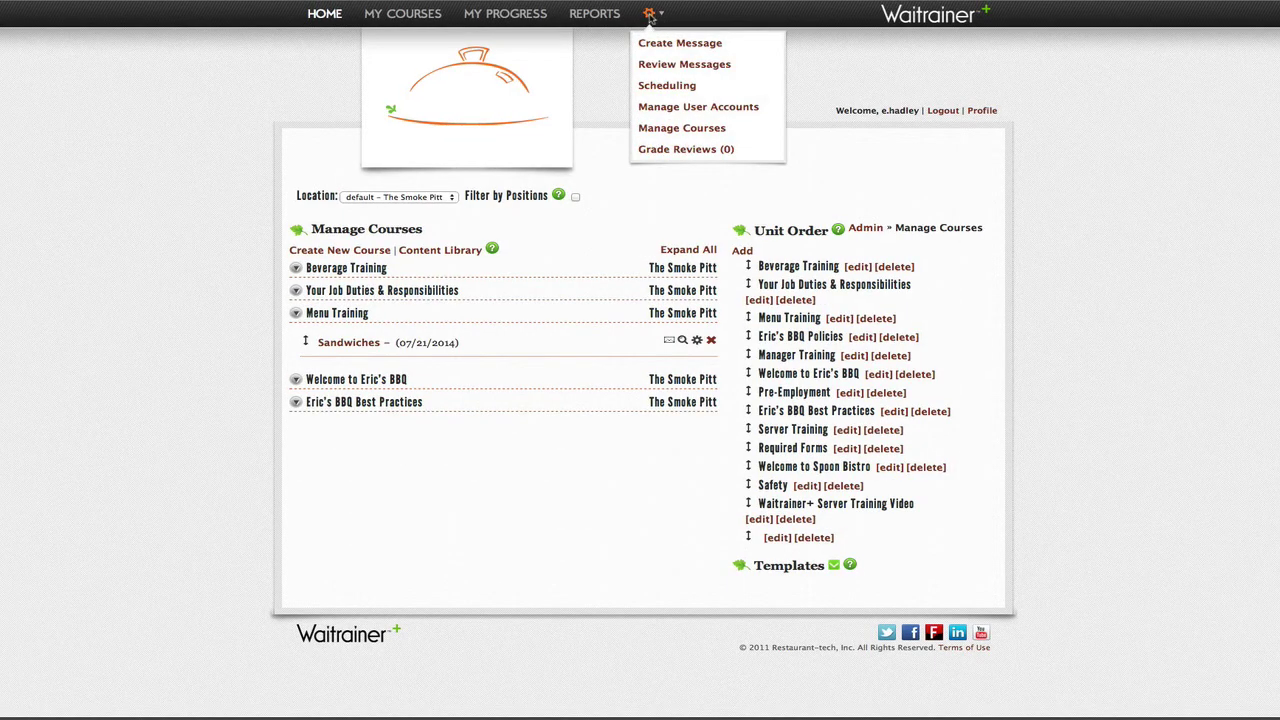
left_click(657, 44)
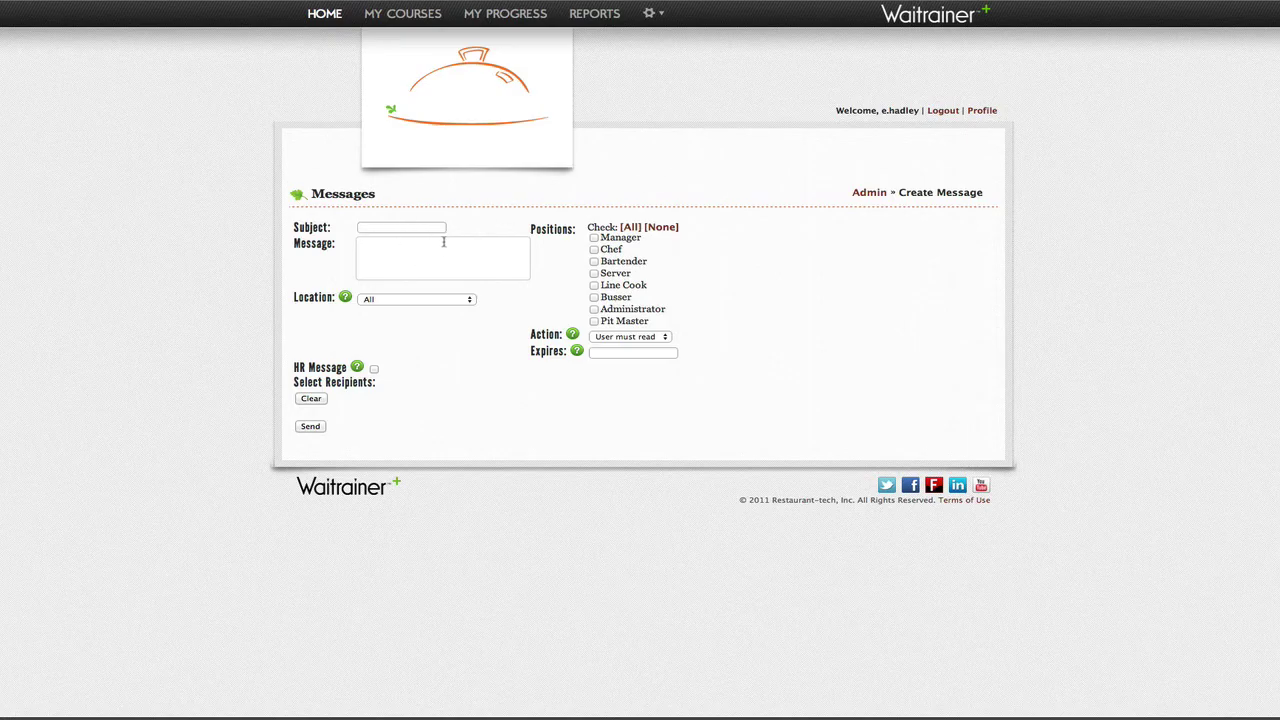
left_click(456, 301)
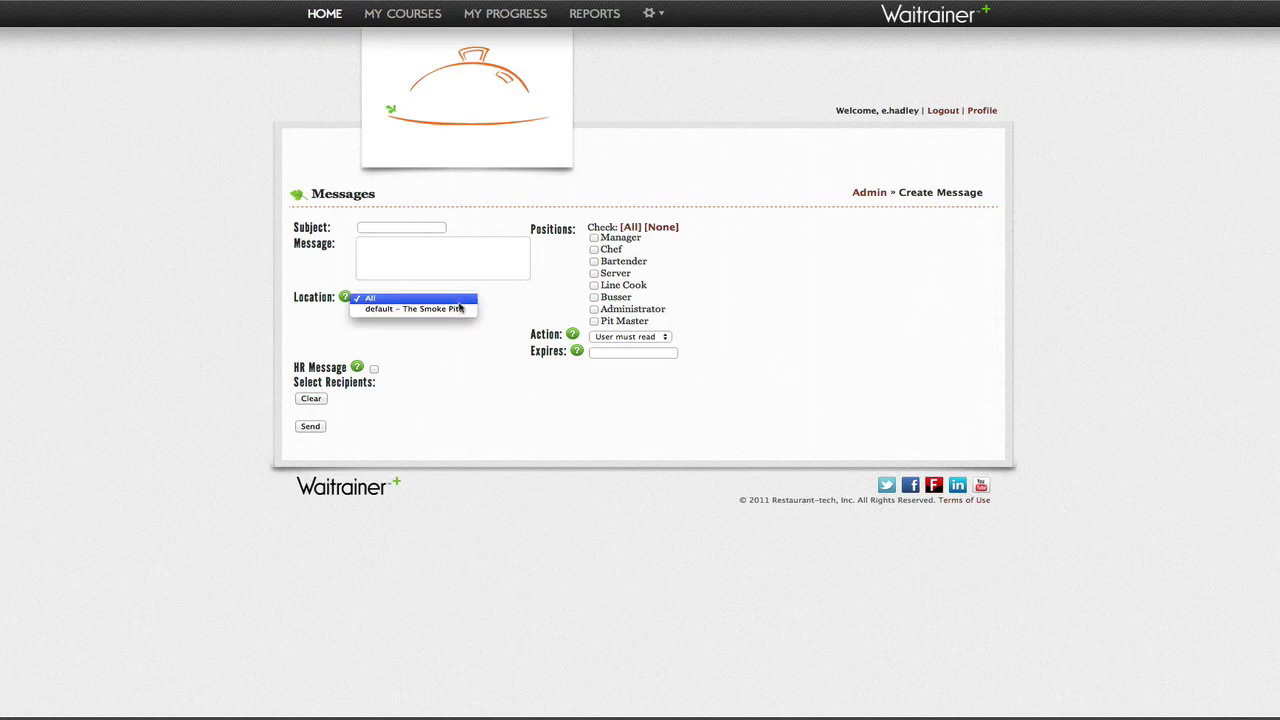
left_click(450, 309)
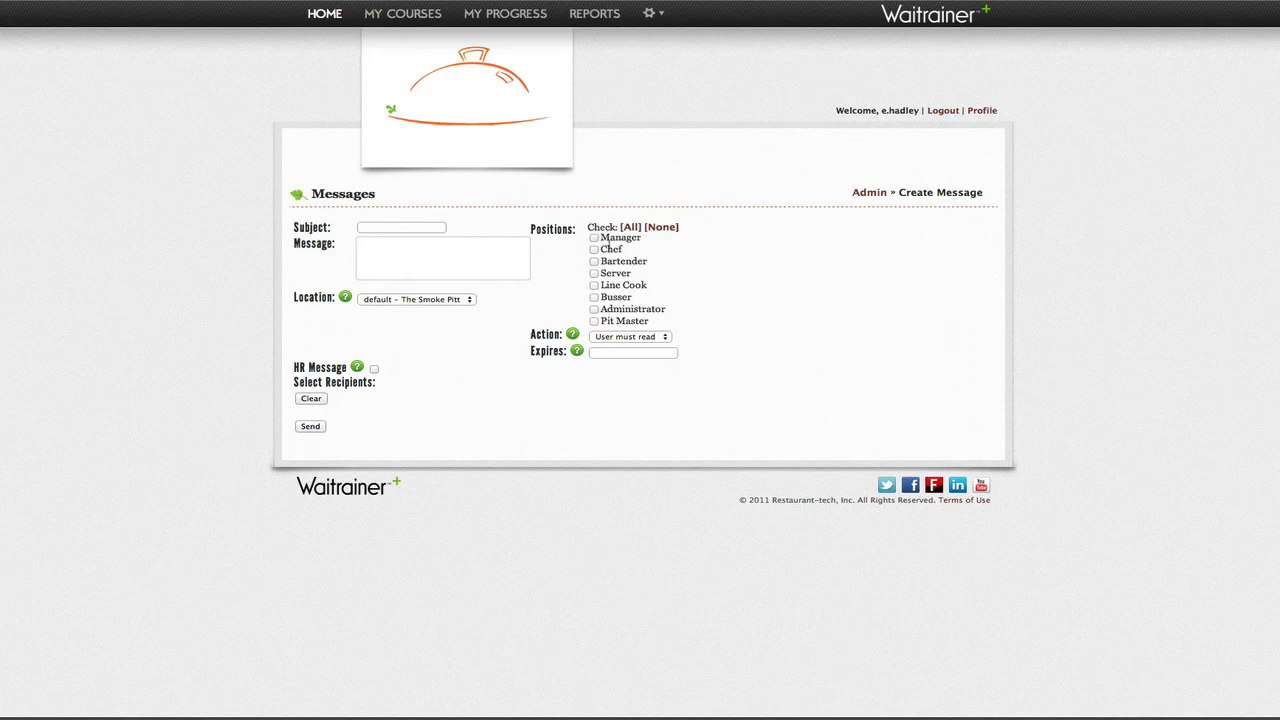
Step: Make it an HR message for Bartenders, leaving just one employee as recipient
left_click(594, 261)
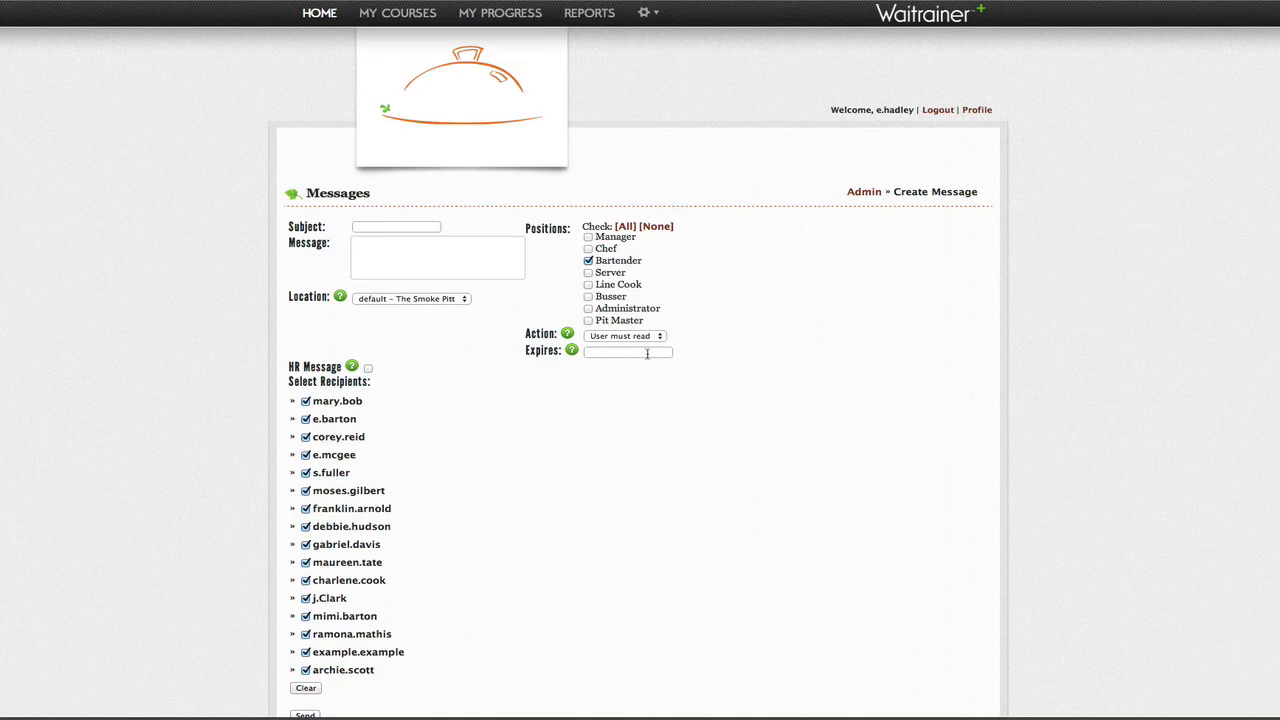
left_click(368, 368)
left_click(305, 688)
left_click(305, 652)
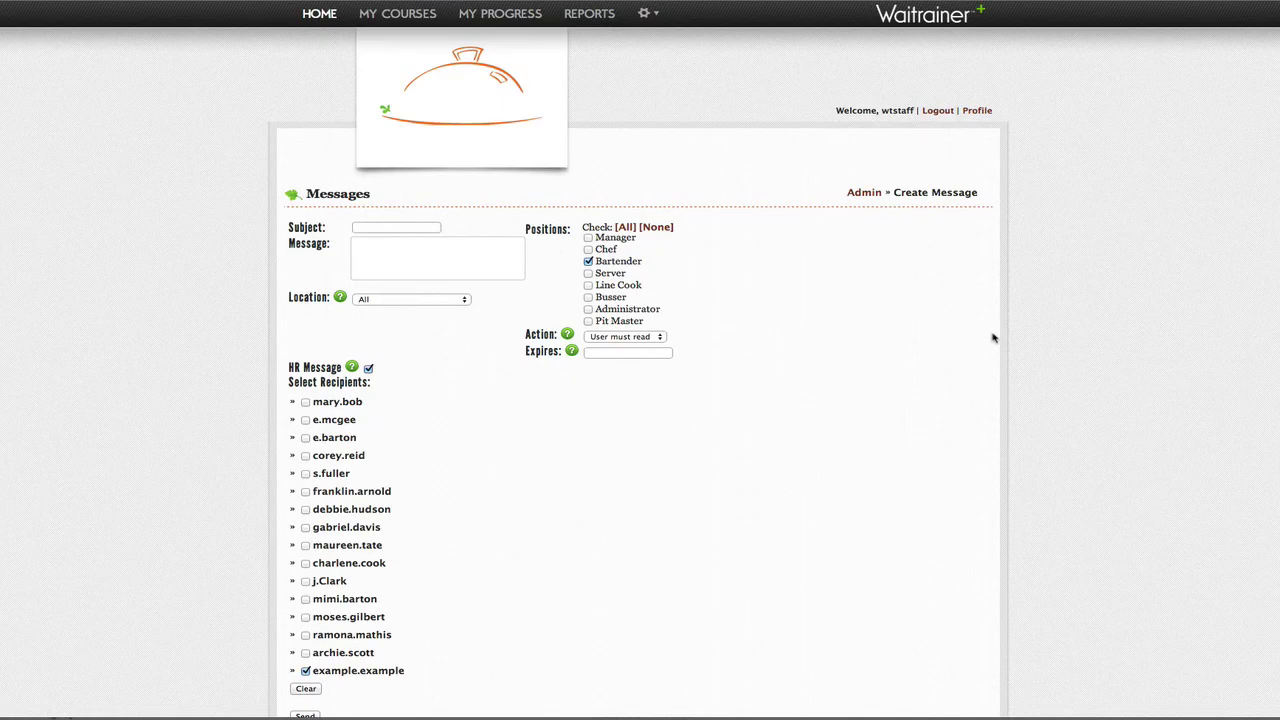
Step: View the signed-in user's profile, then go back to Manage Courses from the gear menu
left_click(978, 111)
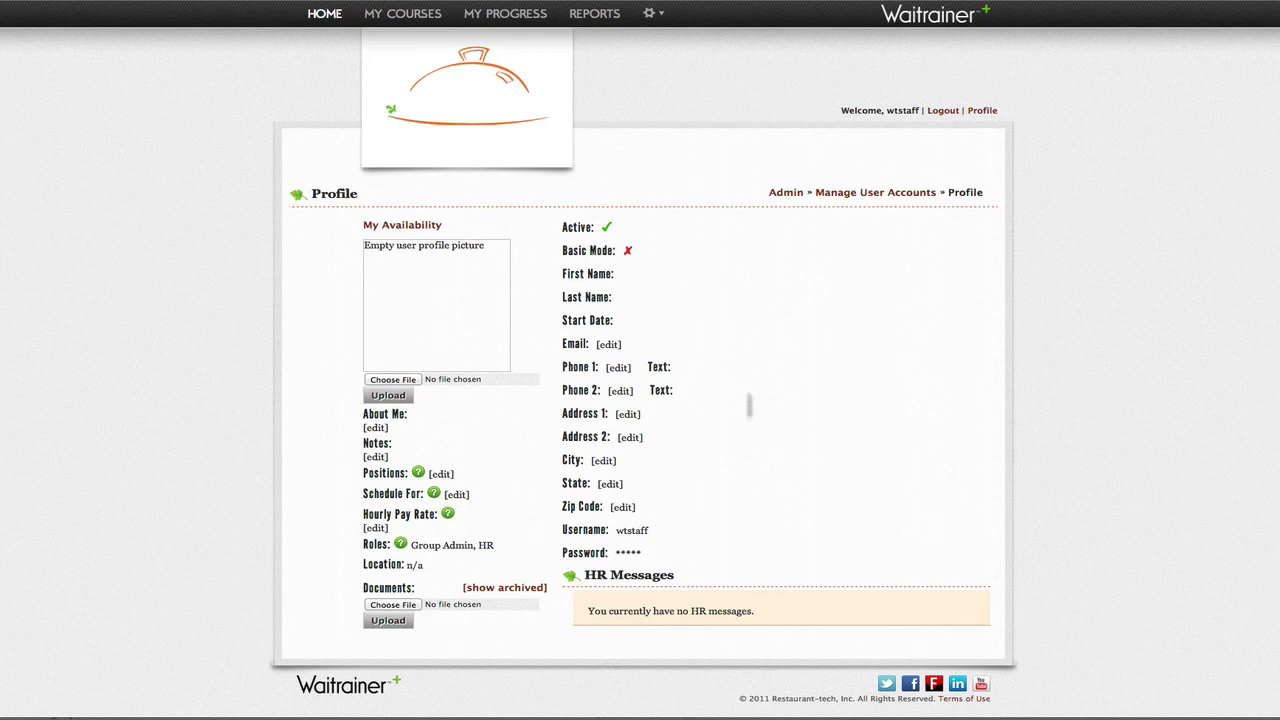
left_click(651, 15)
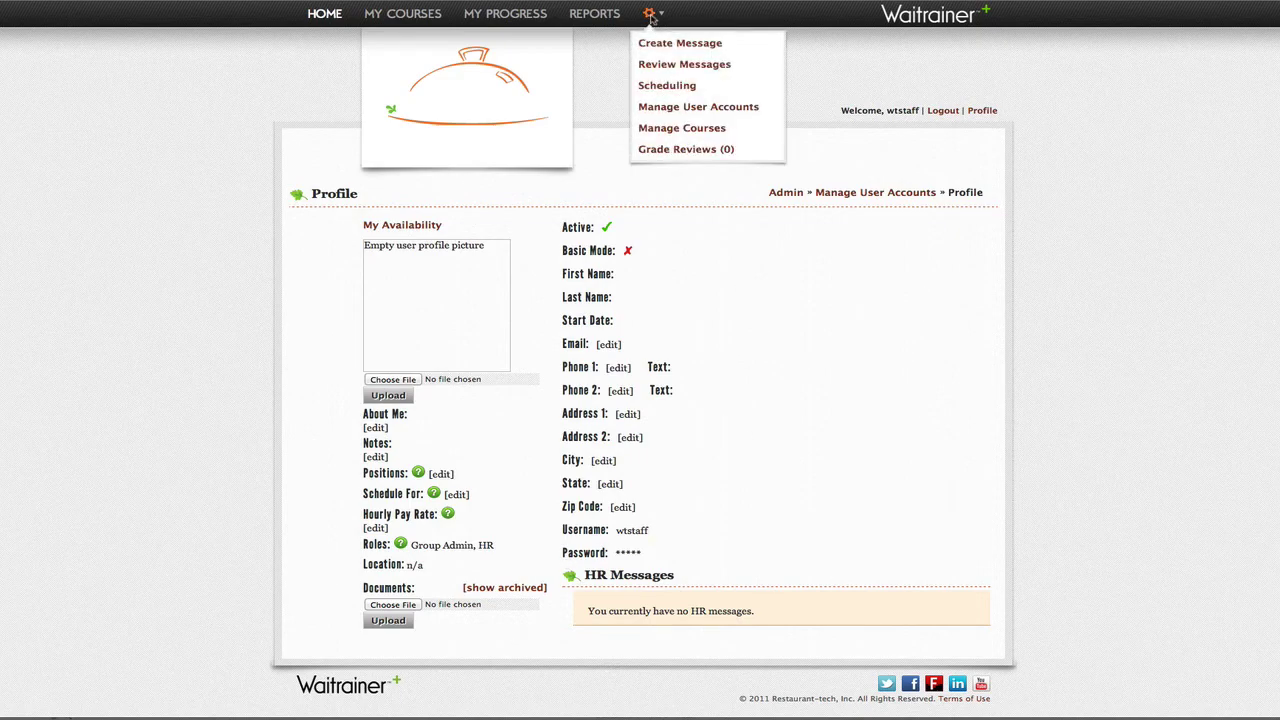
left_click(652, 131)
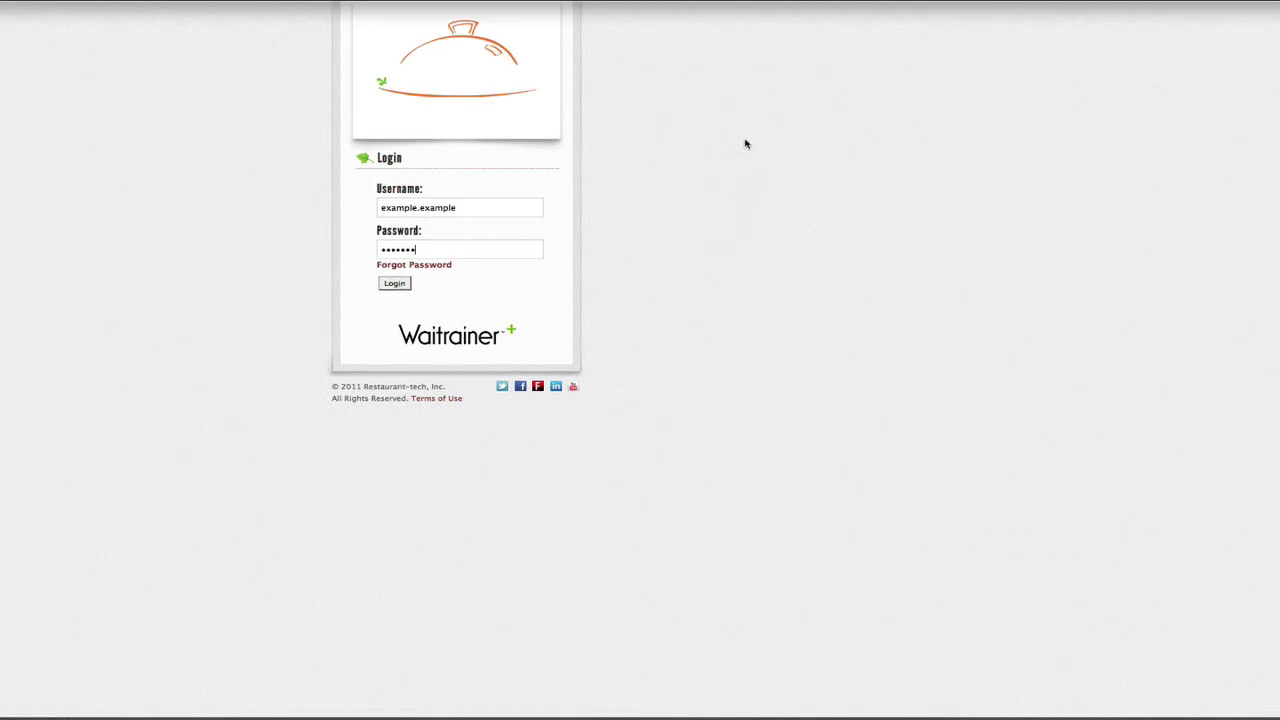
Step: Log in as the employee, mark the Welcome message read, and open the Sandwiches course
key("Return")
key("Escape")
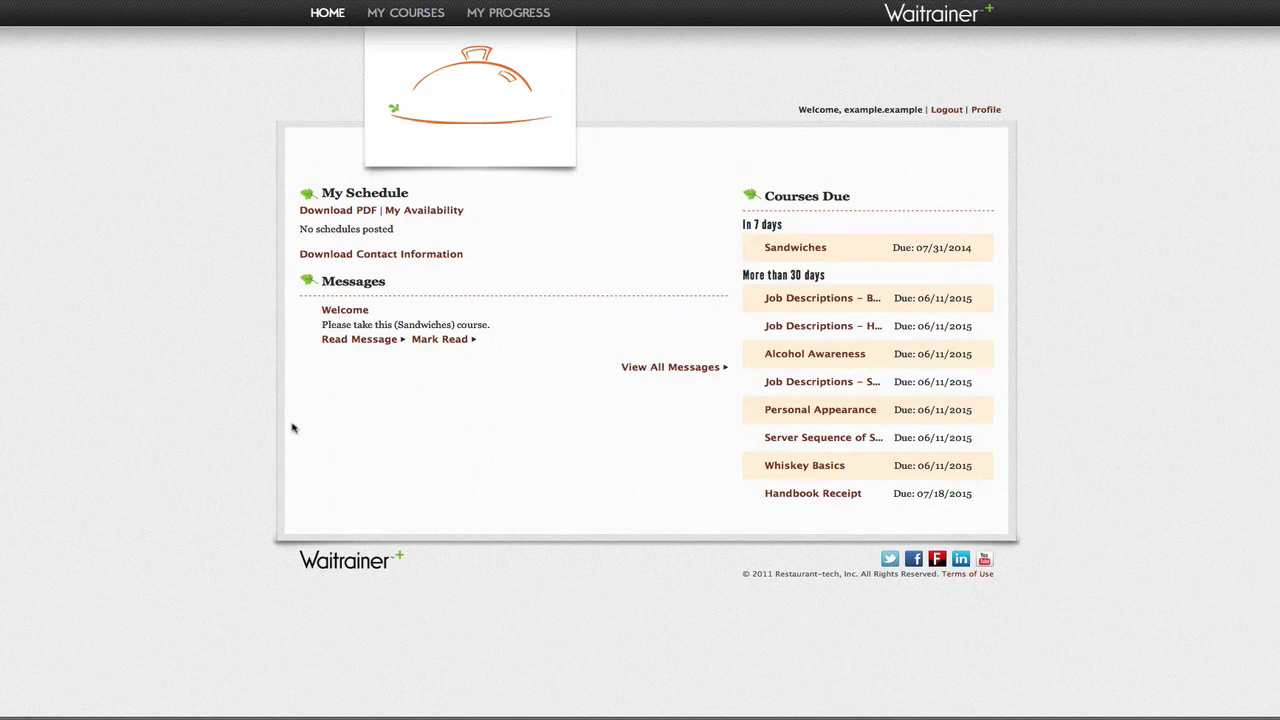
left_click(446, 340)
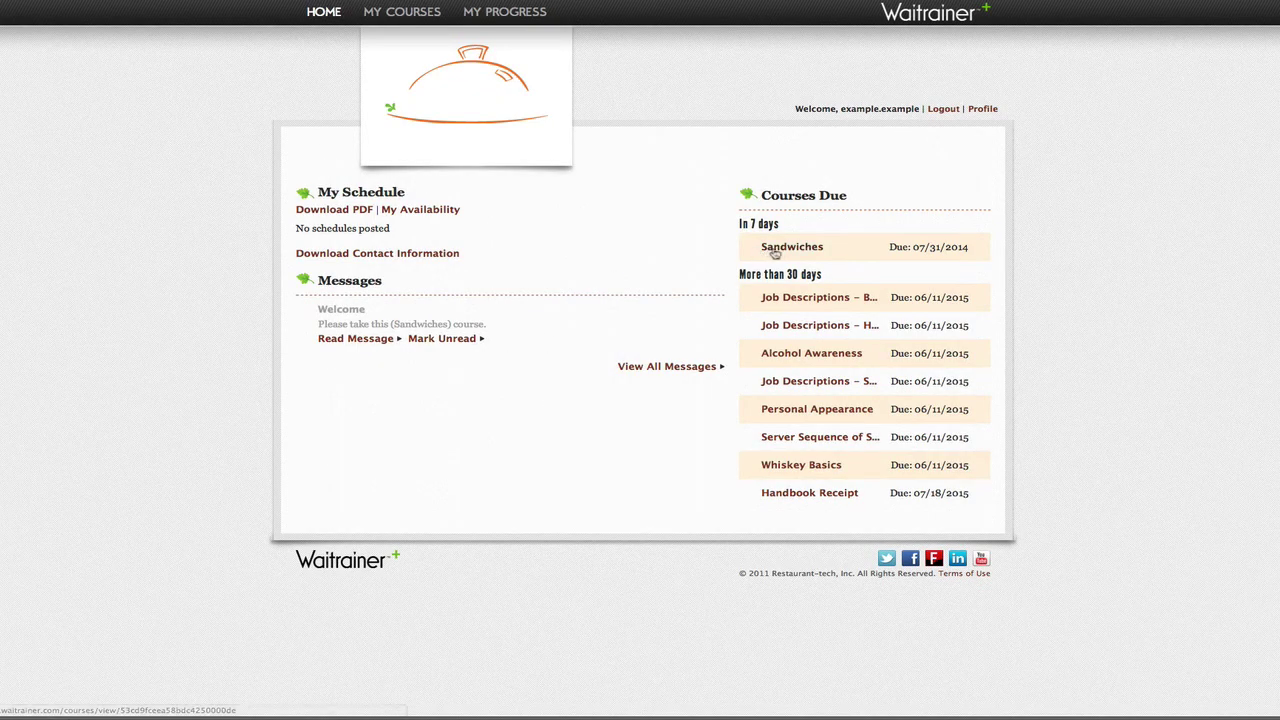
left_click(784, 253)
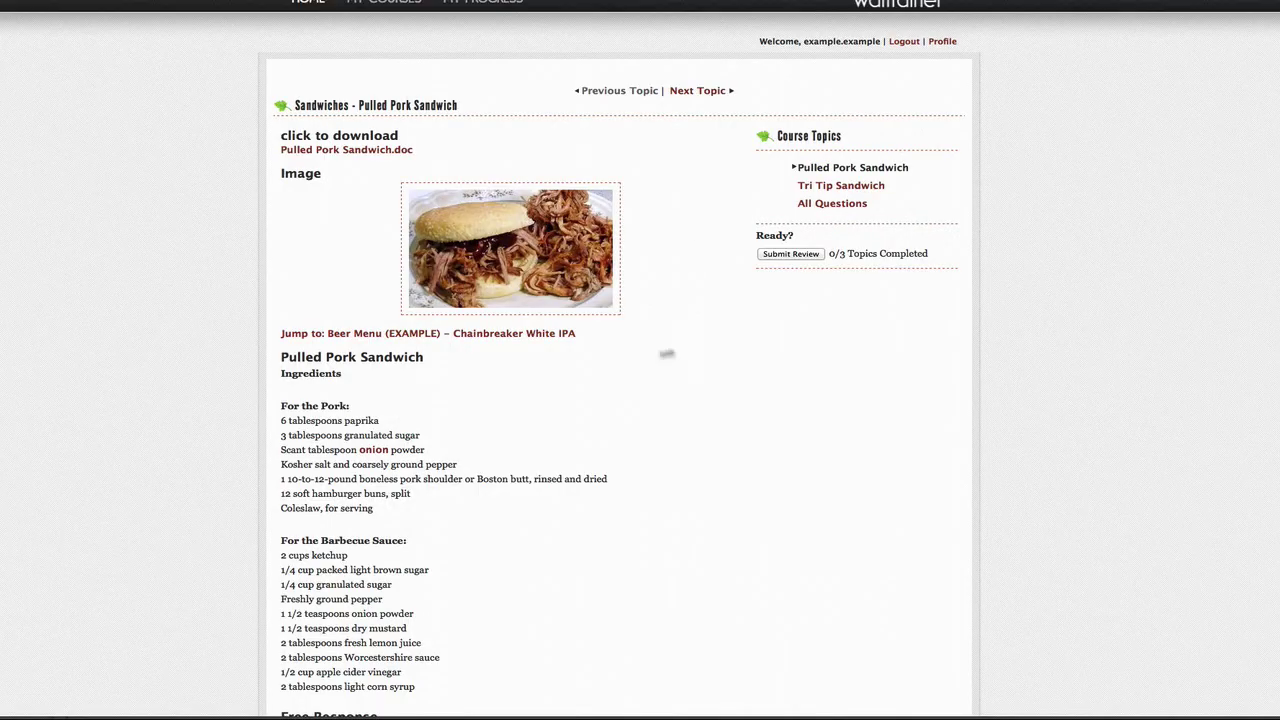
left_click(481, 339)
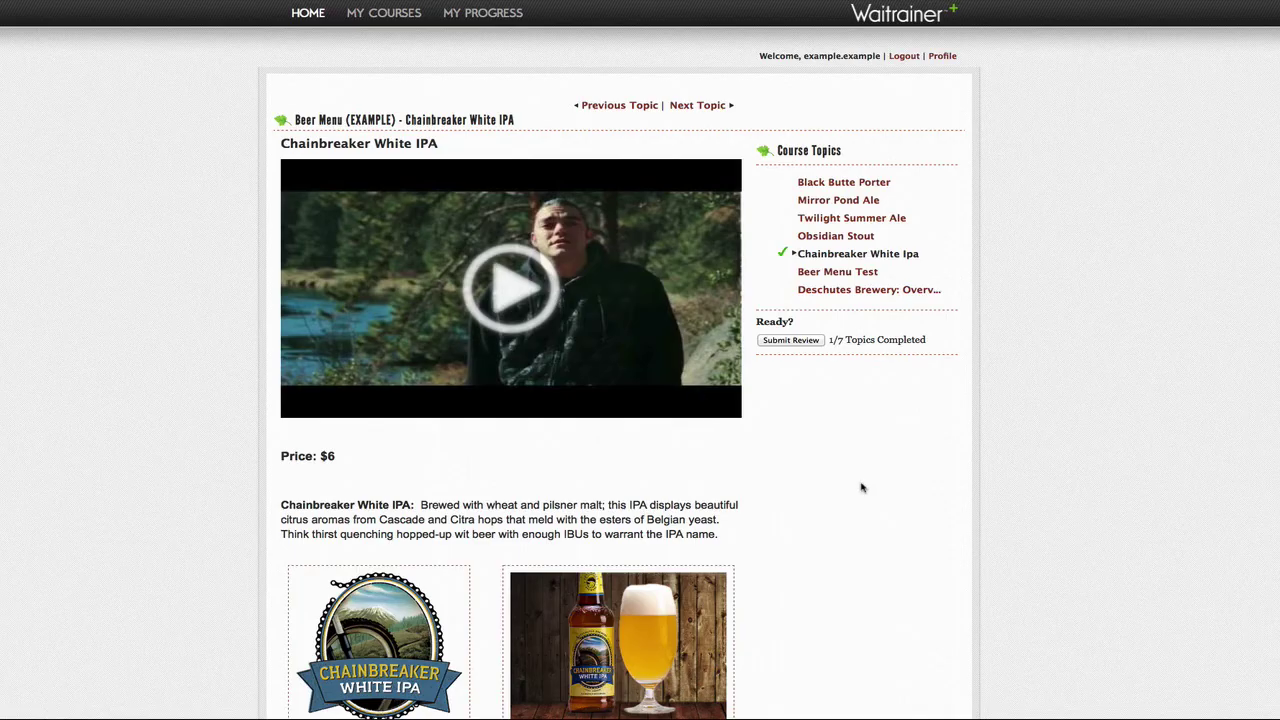
scroll(862, 485, "down", 3)
scroll(862, 485, "up", 3)
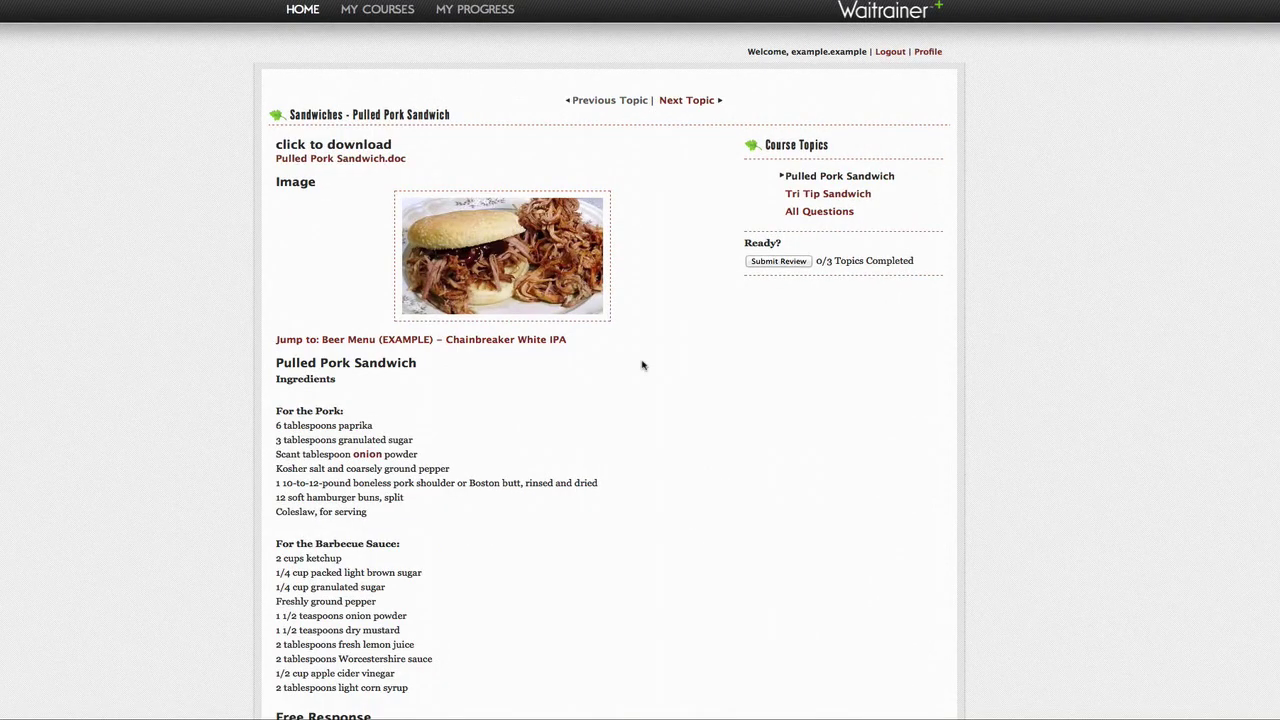
left_click(368, 455)
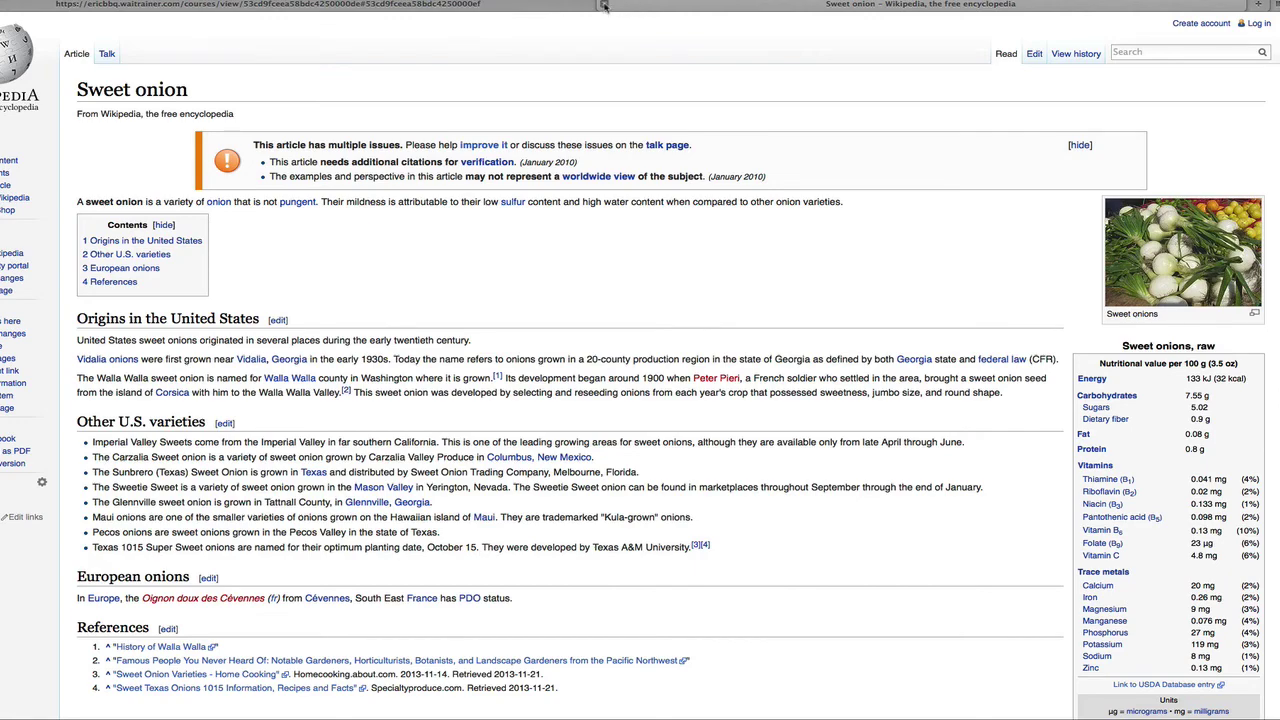
left_click(604, 6)
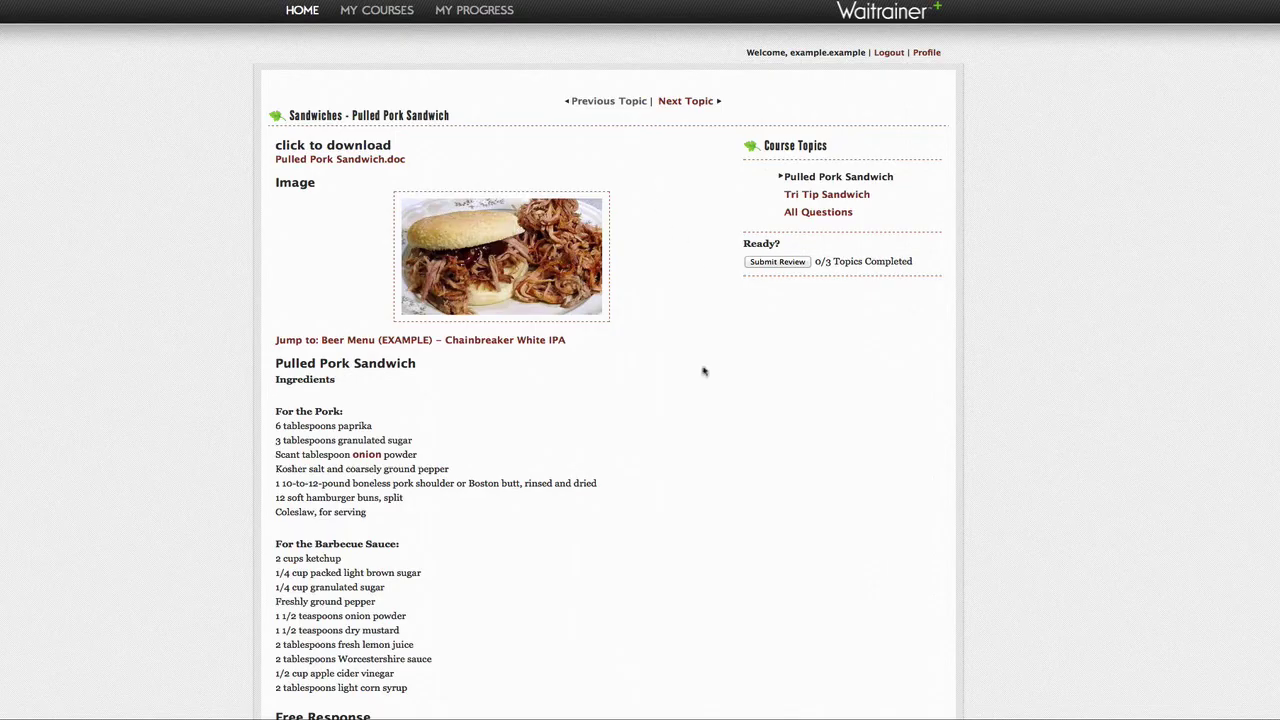
scroll(698, 376, "down", 5)
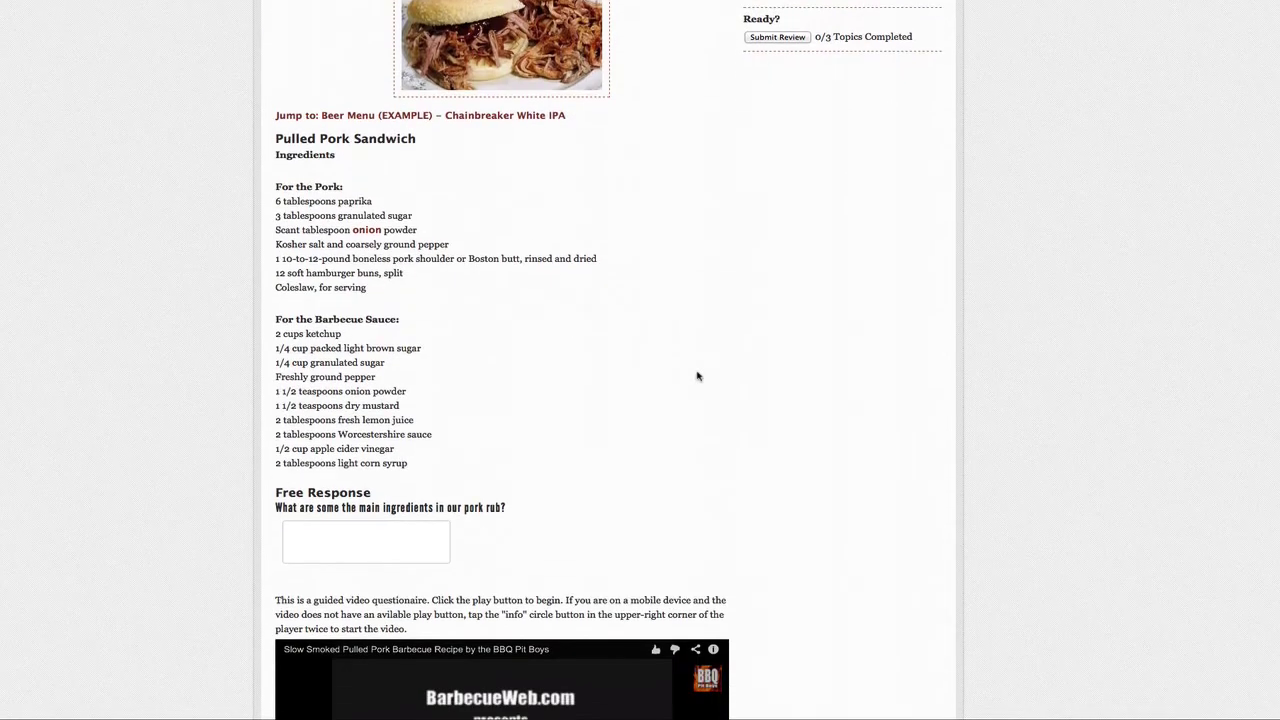
Step: Enter 'Answer' in the pork rub free-response box
scroll(698, 376, "down", 6)
left_click(365, 266)
type("Ans")
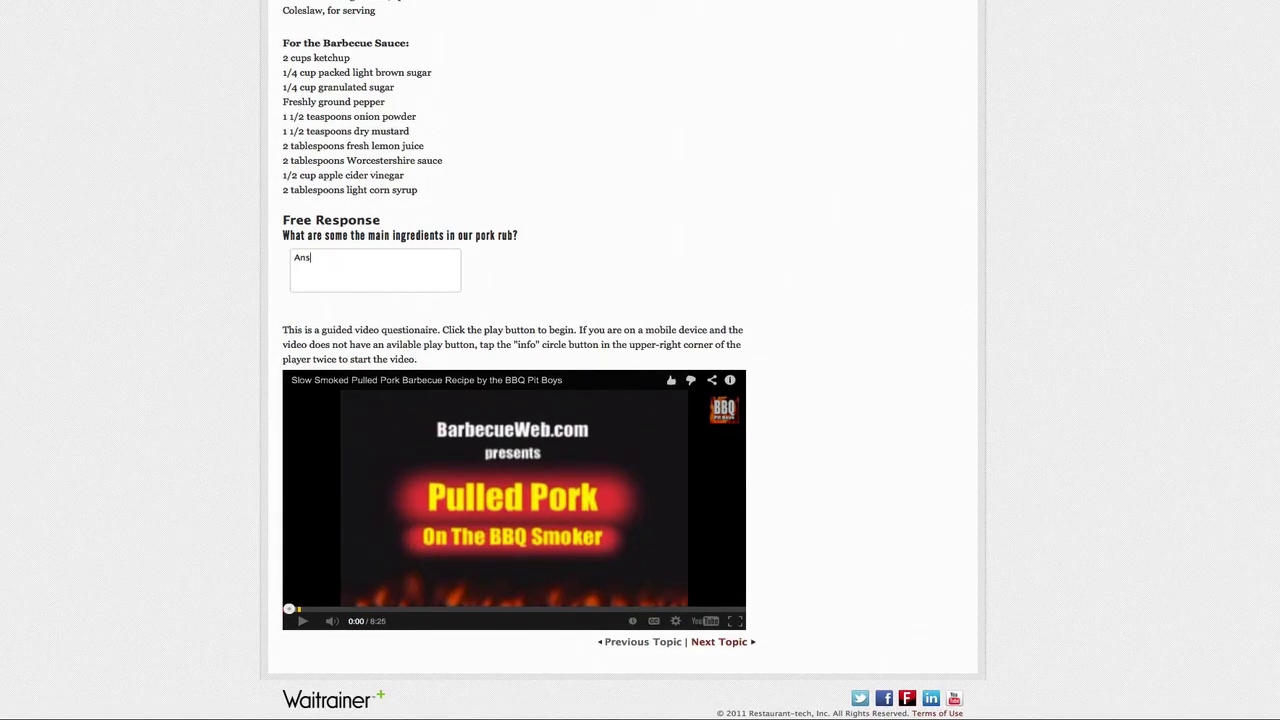
type("wer")
Step: Play the guided video, answer 195 for the smoker temperature, resume, then pause it
left_click(303, 621)
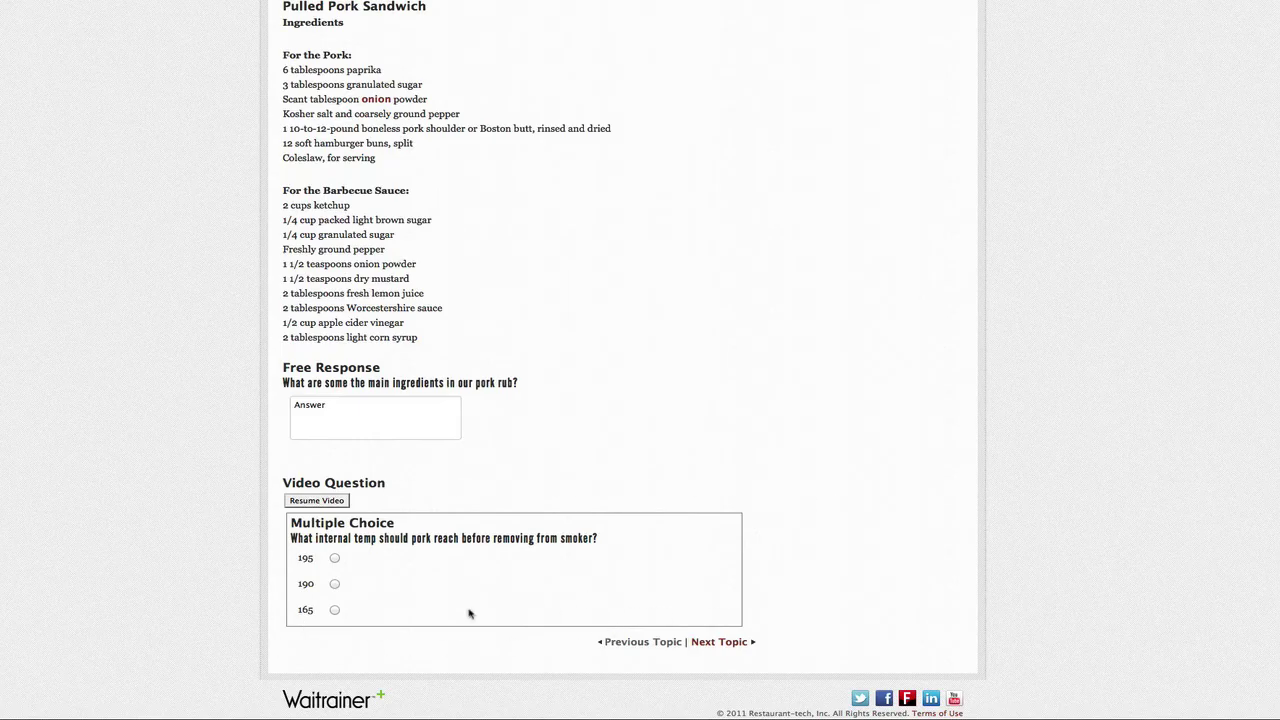
left_click(335, 558)
left_click(316, 500)
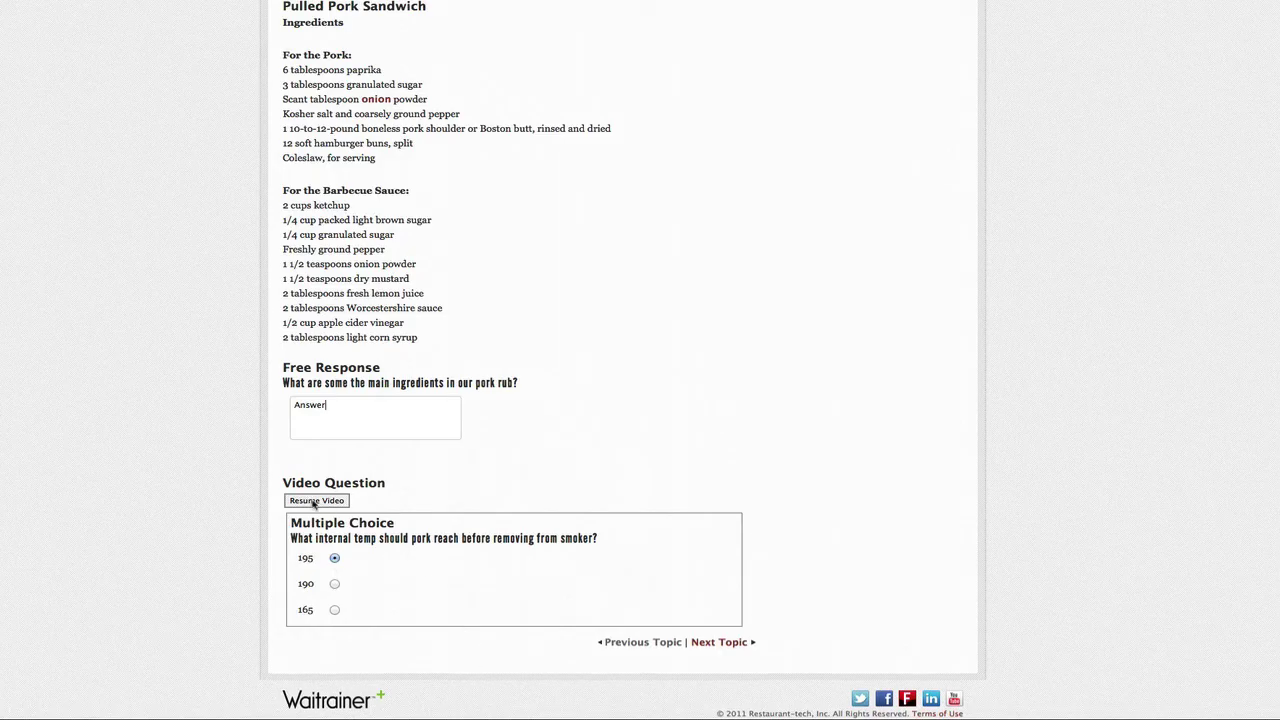
scroll(323, 555, "up", 2)
scroll(300, 600, "down", 3)
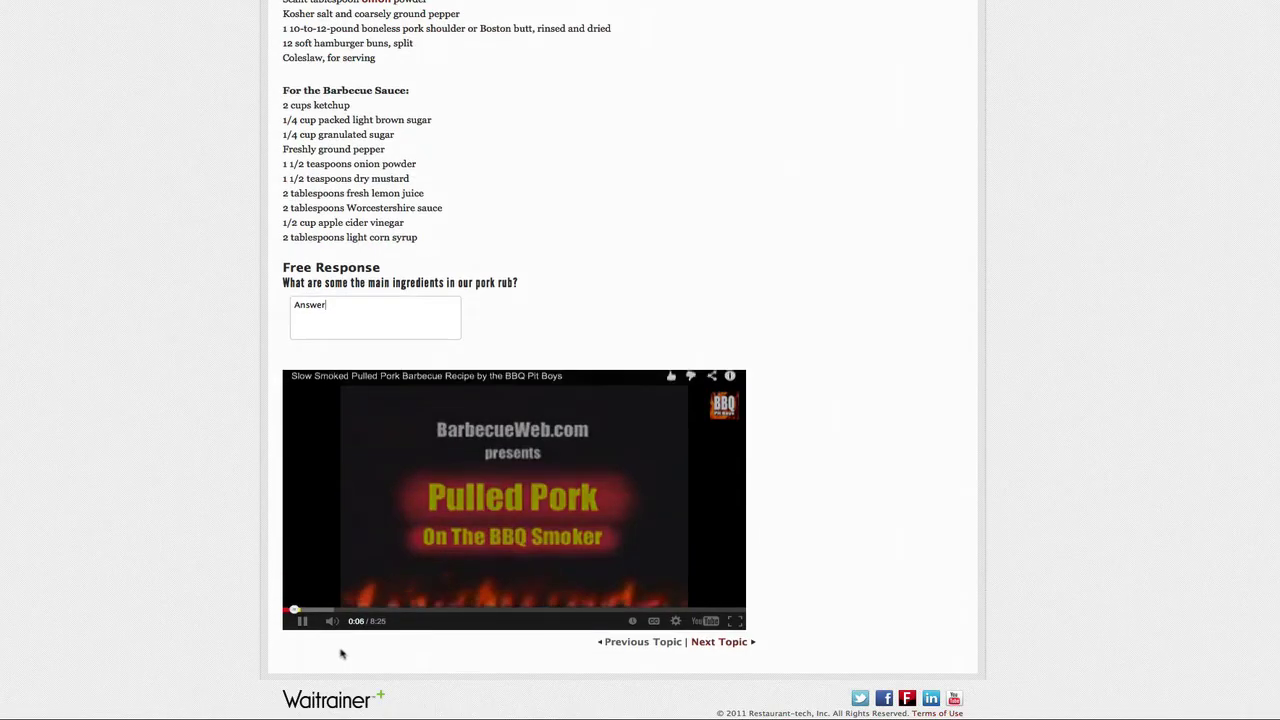
left_click(301, 621)
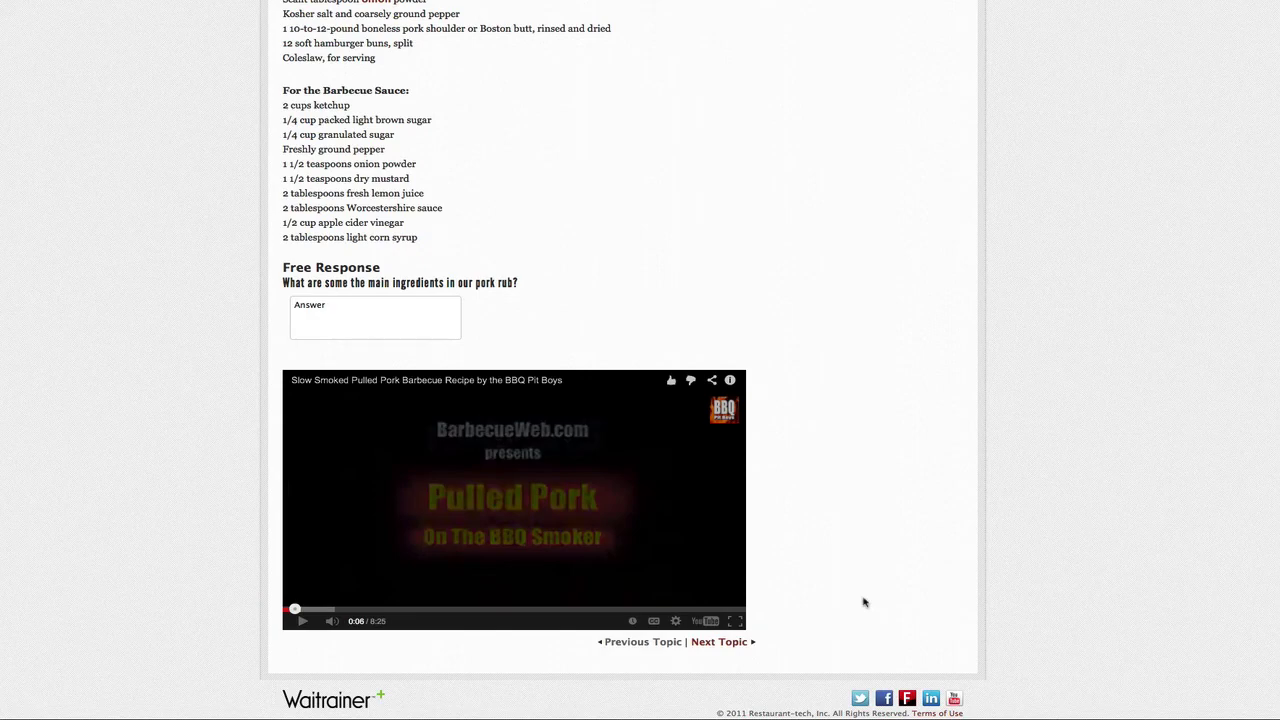
scroll(865, 602, "up", 5)
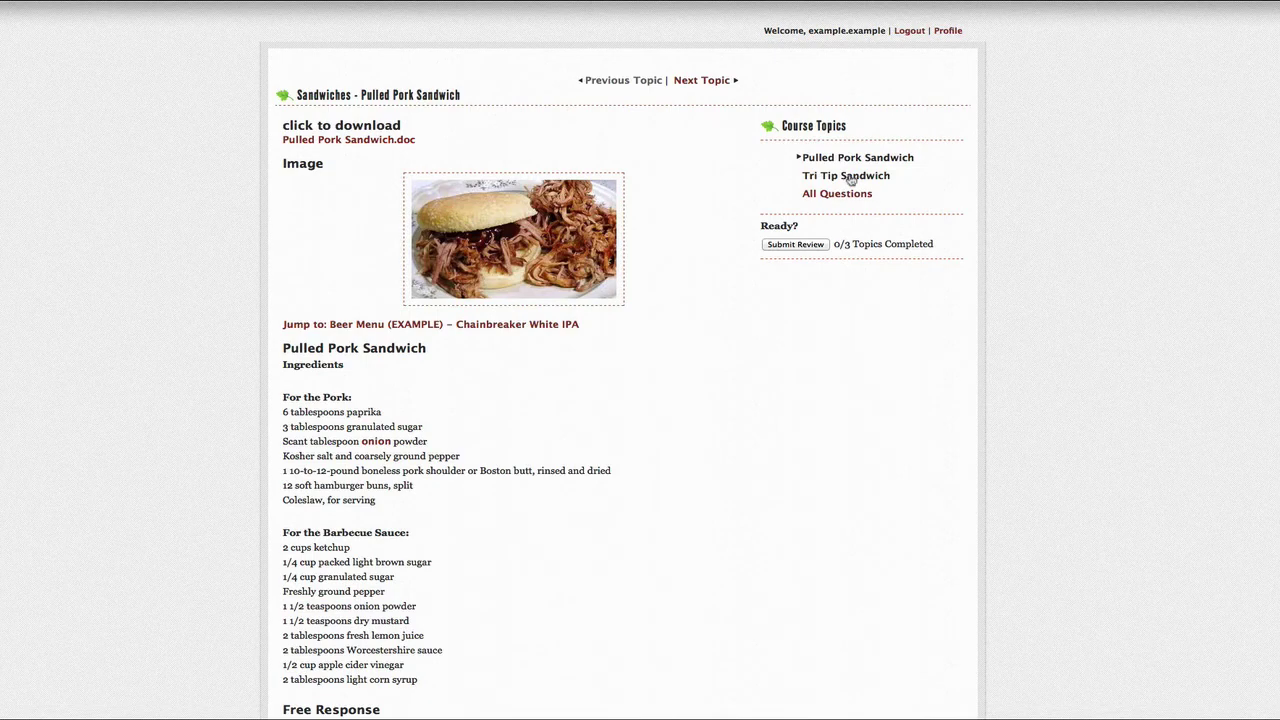
Step: Go through the Tri Tip Sandwich and All Questions topics, then submit Sandwiches for review
left_click(851, 177)
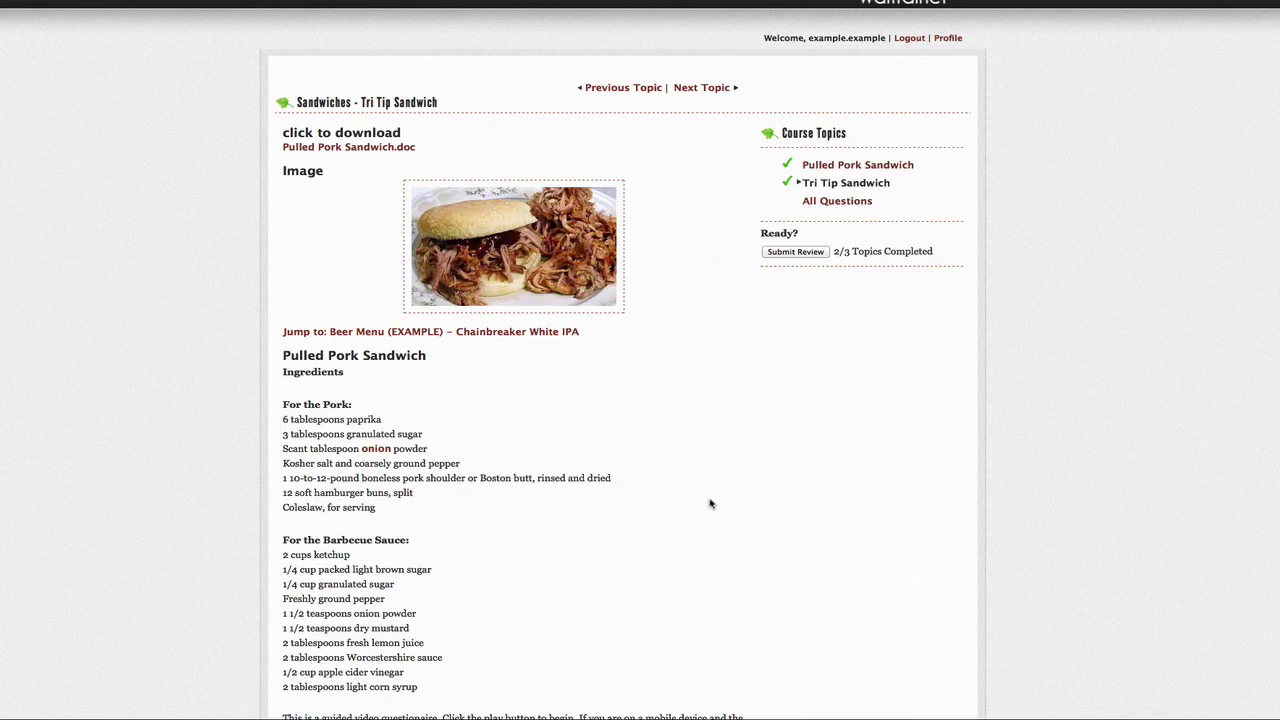
left_click(830, 201)
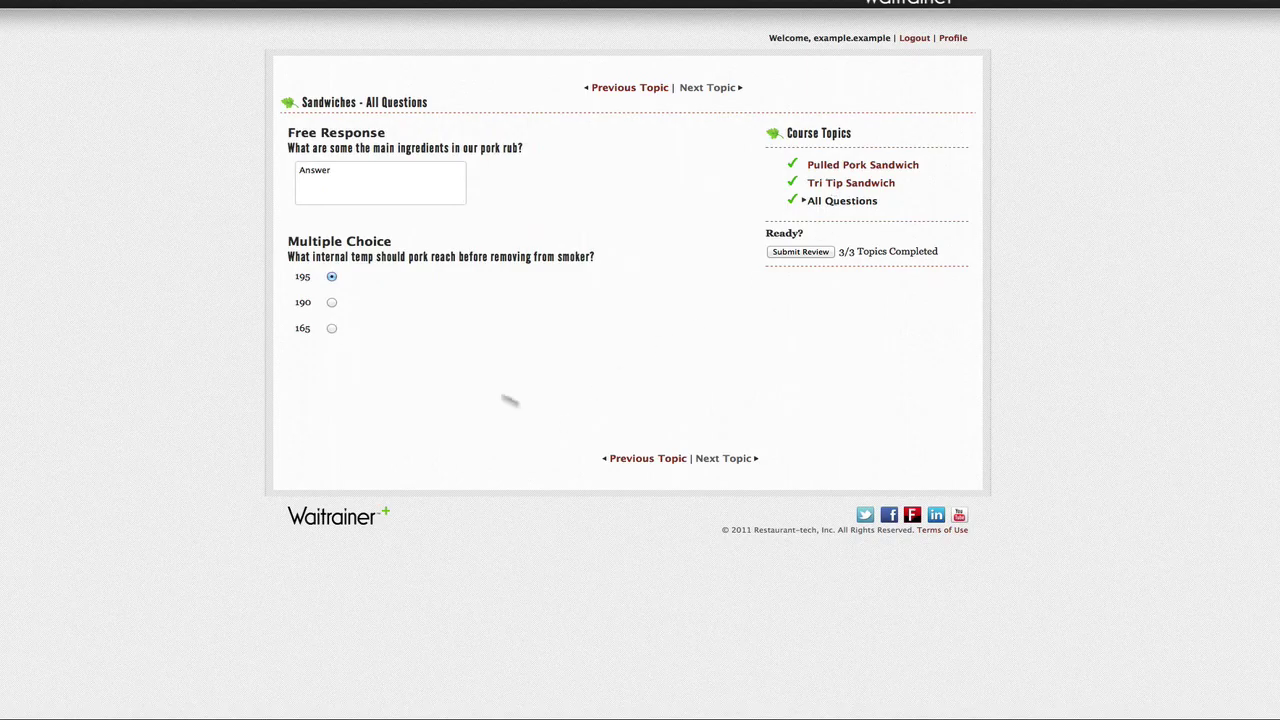
left_click(806, 254)
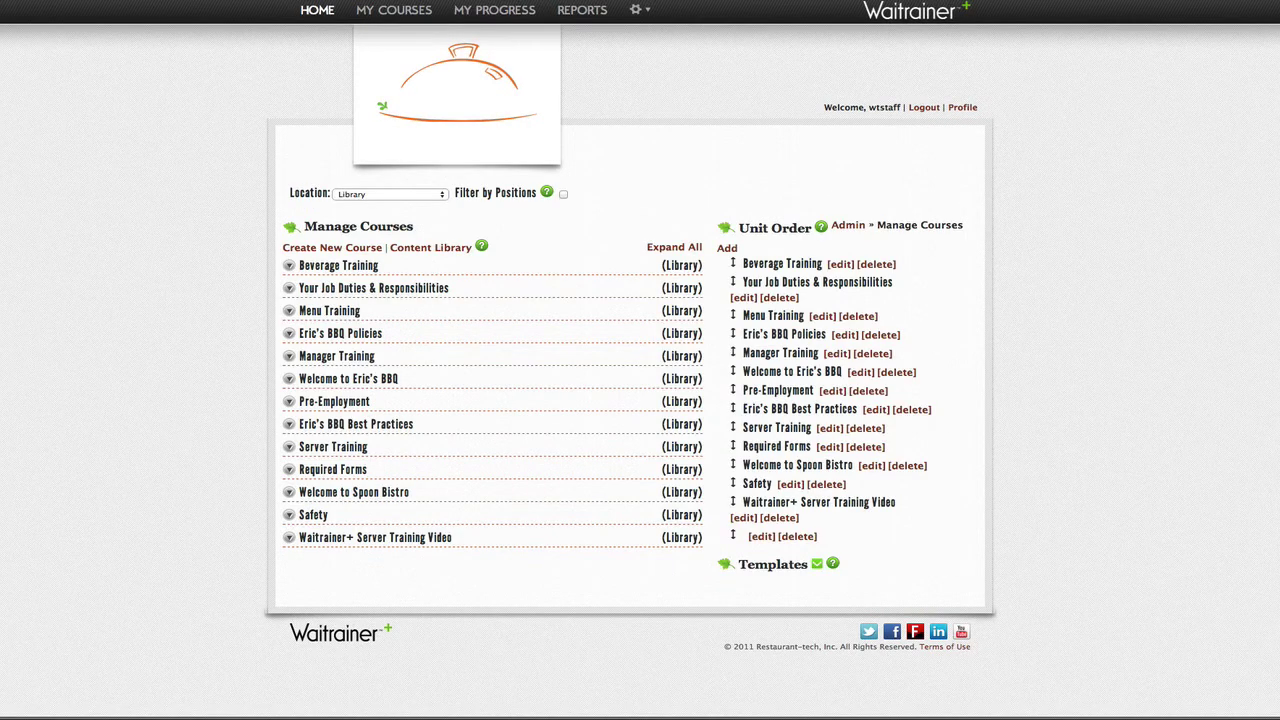
Step: Open Review Messages and view the top Welcome message's read receipt
left_click(636, 12)
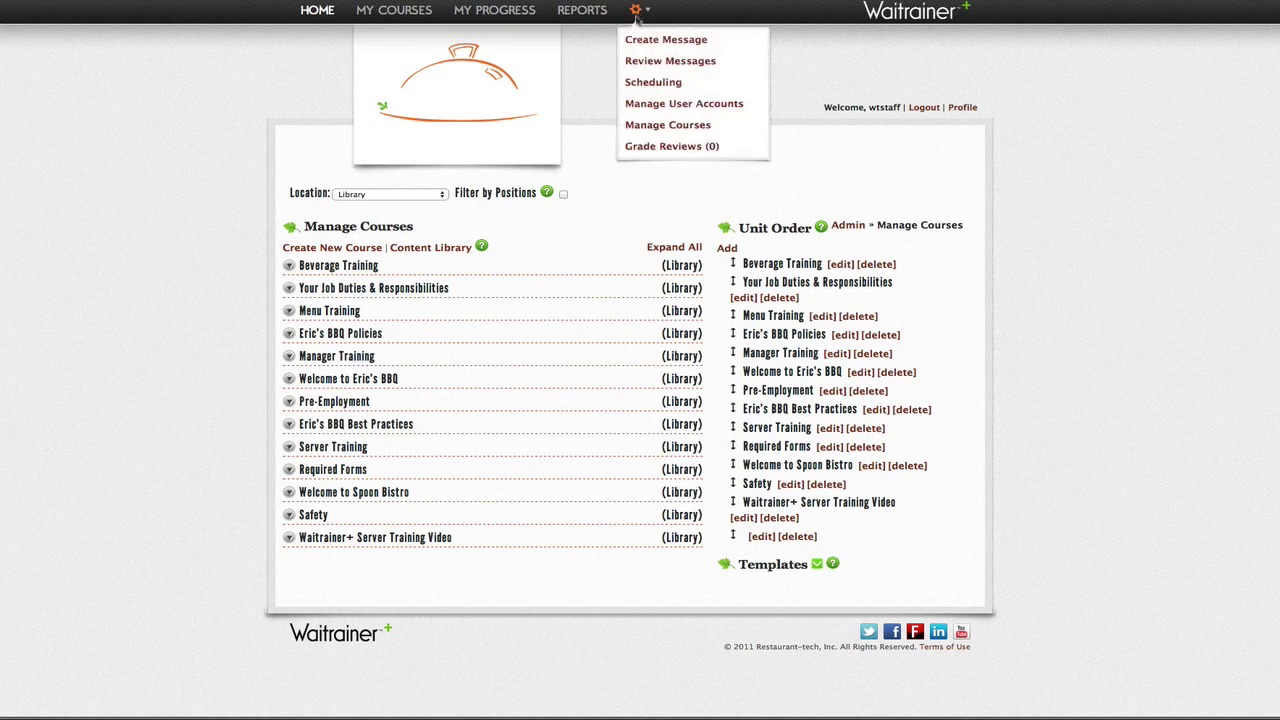
left_click(638, 64)
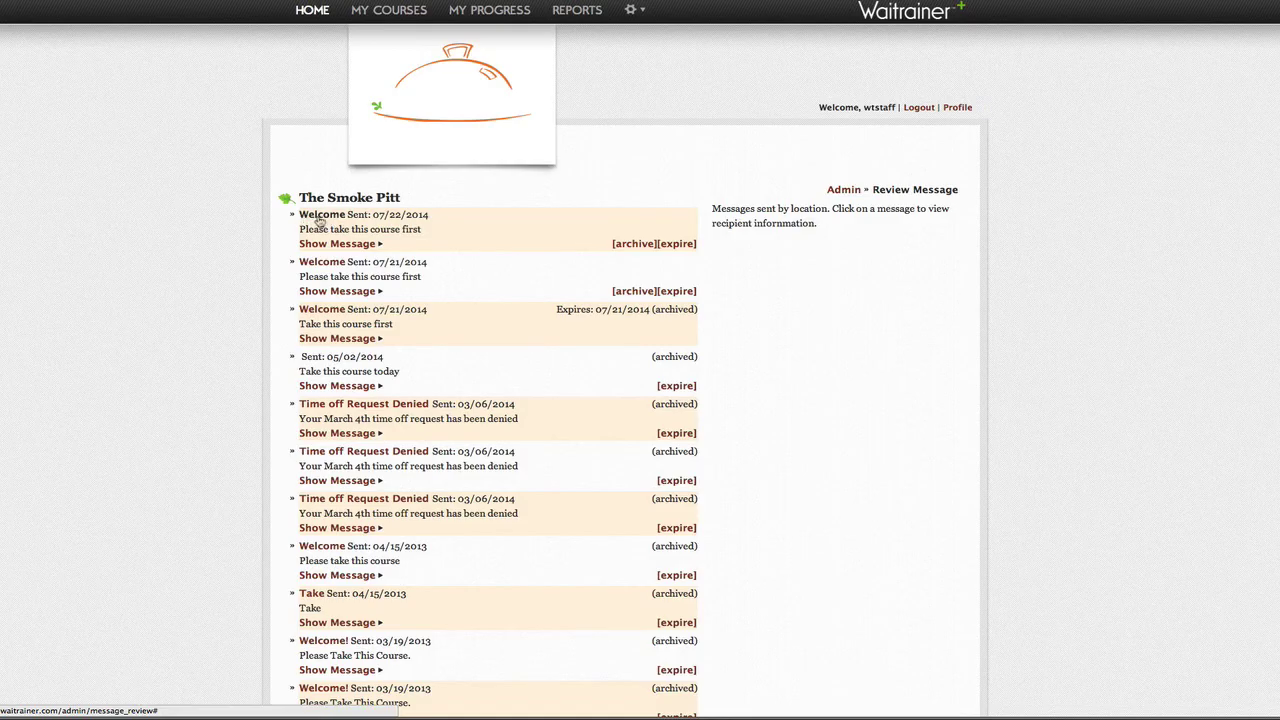
left_click(320, 222)
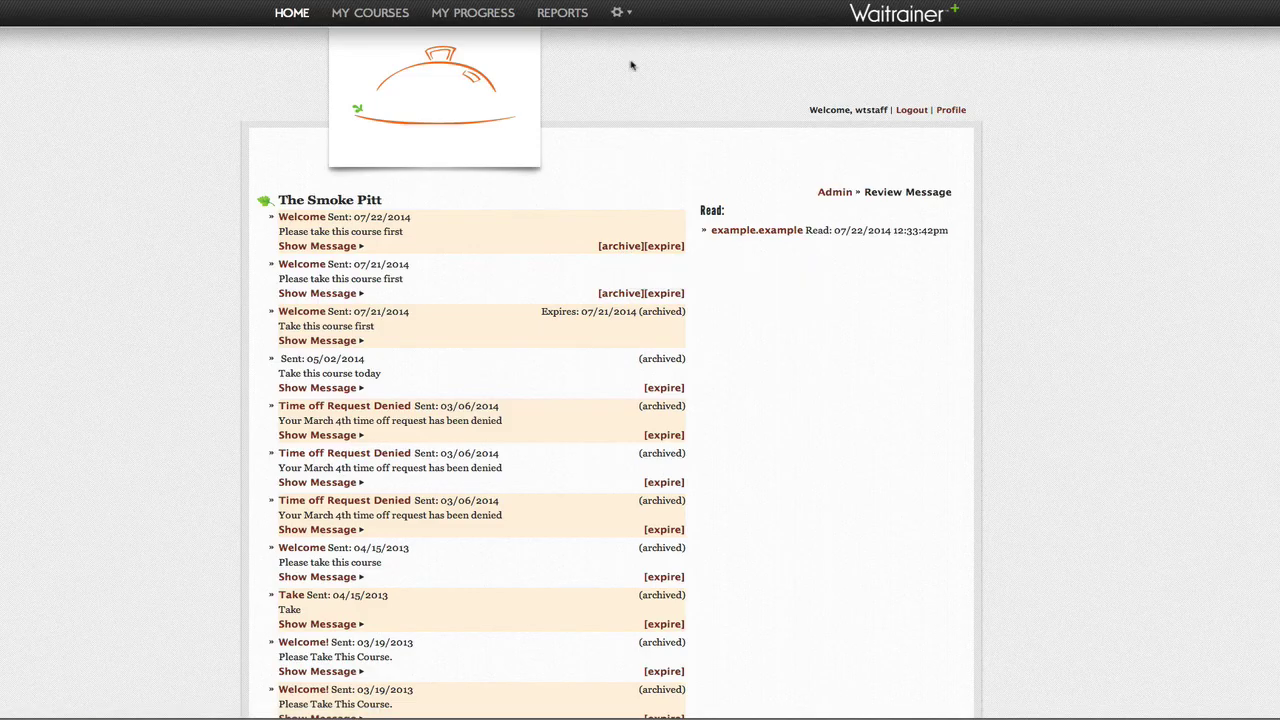
mouse_move(617, 16)
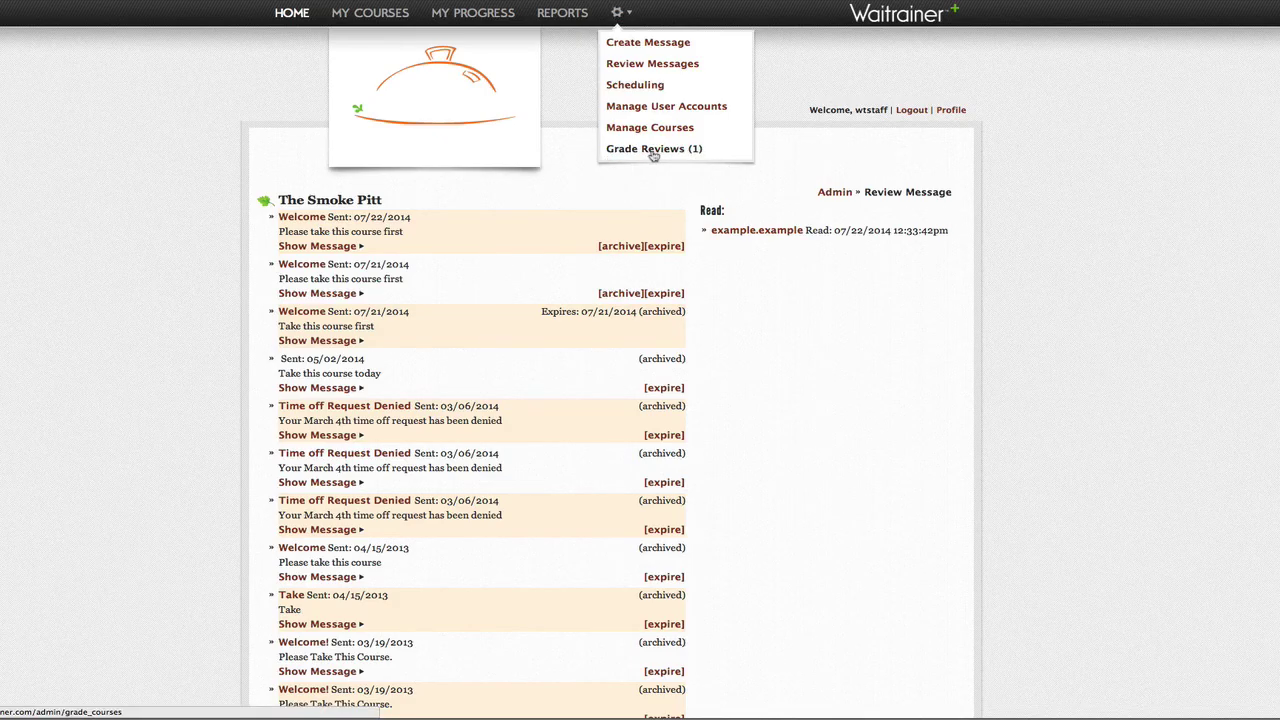
Step: Grade the pending Sandwiches pork rub answer as Incorrect and submit the grade review
left_click(652, 150)
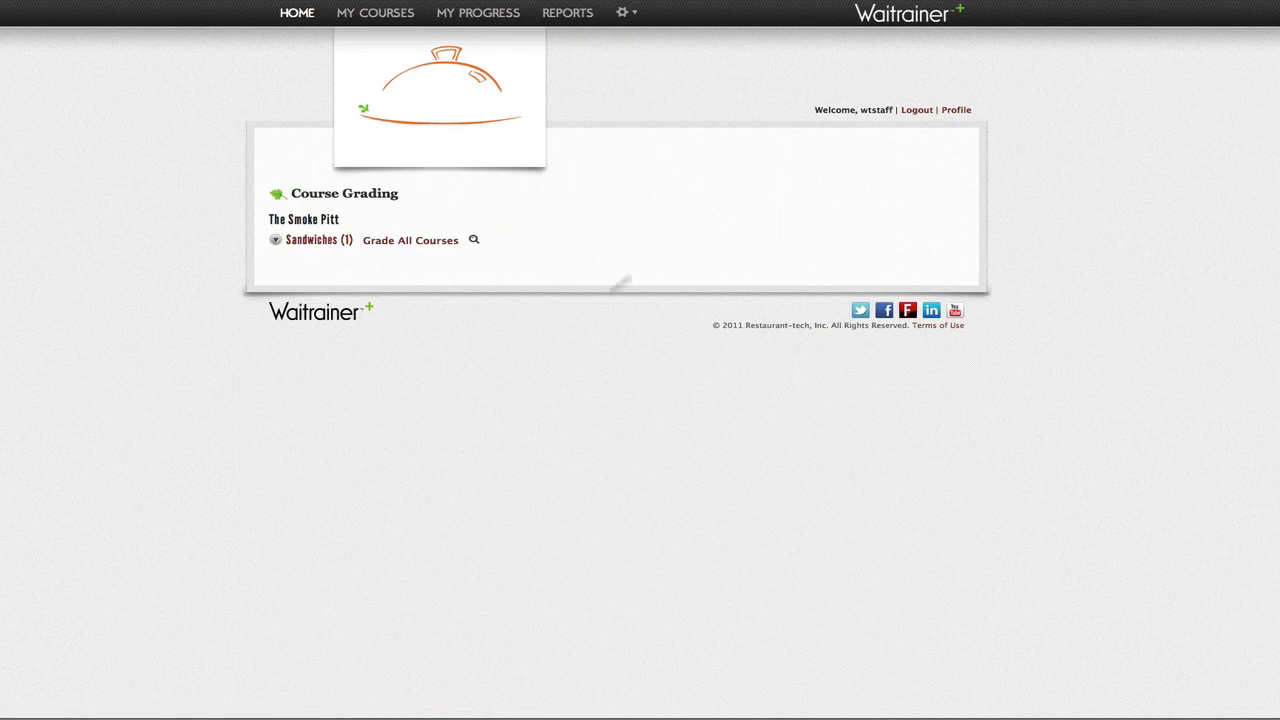
left_click(403, 243)
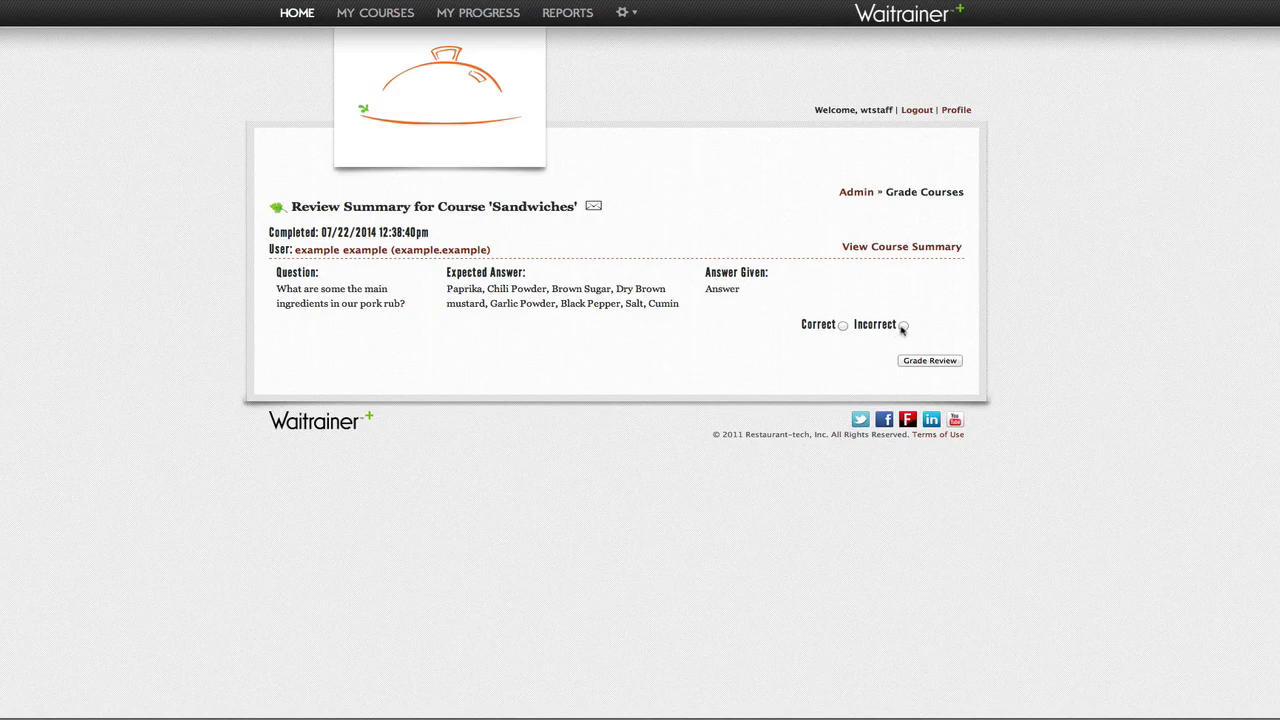
left_click(903, 325)
left_click(930, 361)
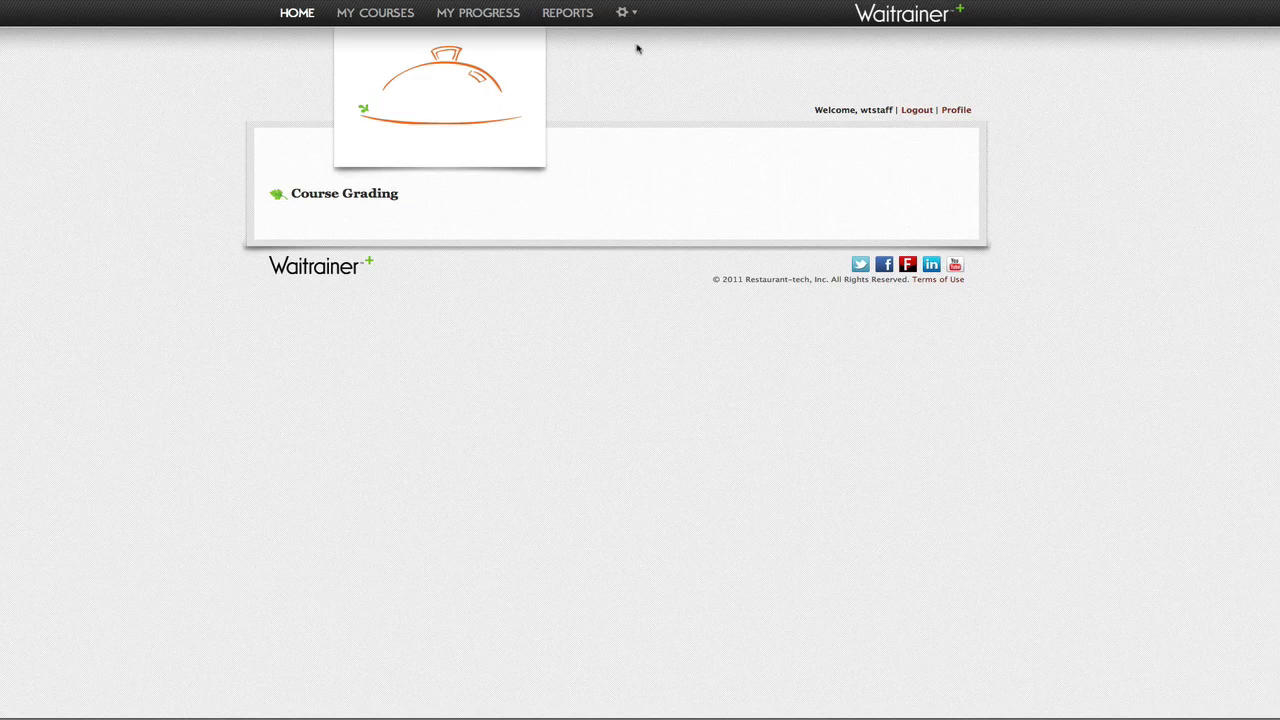
Step: Run Restaurant Overview for The Smoke Pitt (1 failed, 0 awaiting grading), then select the Course report
left_click(568, 13)
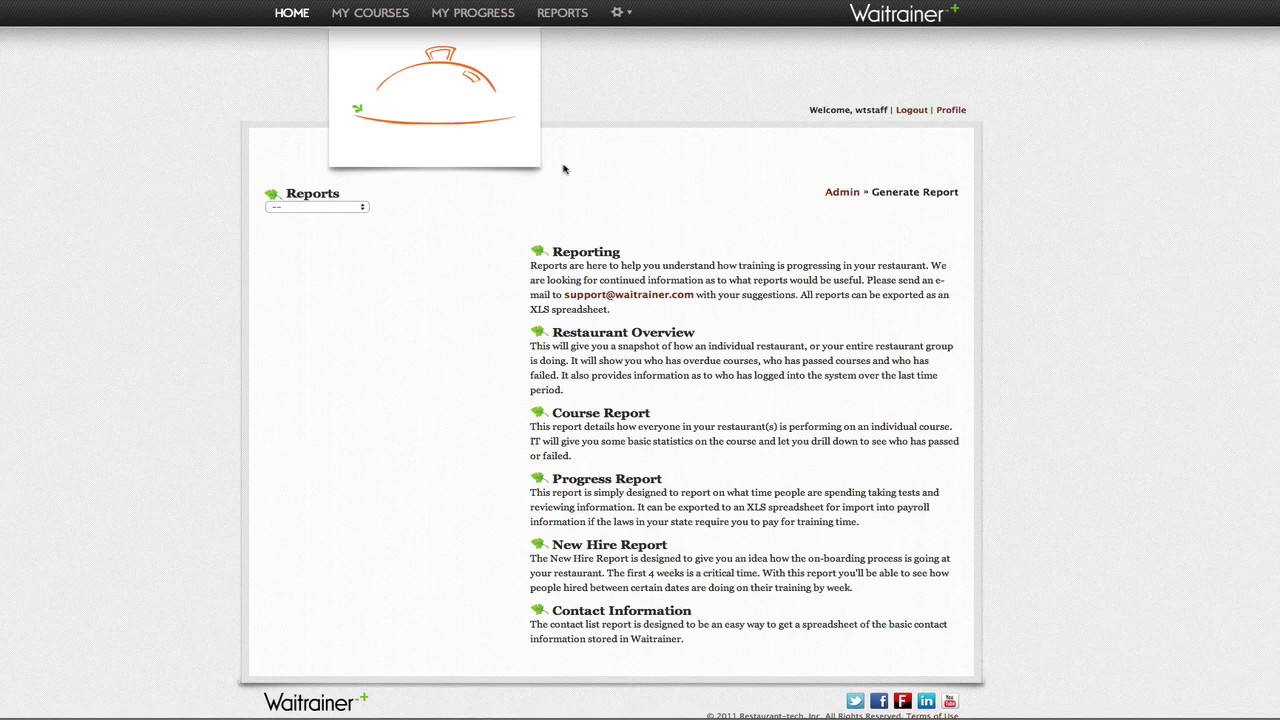
left_click(363, 209)
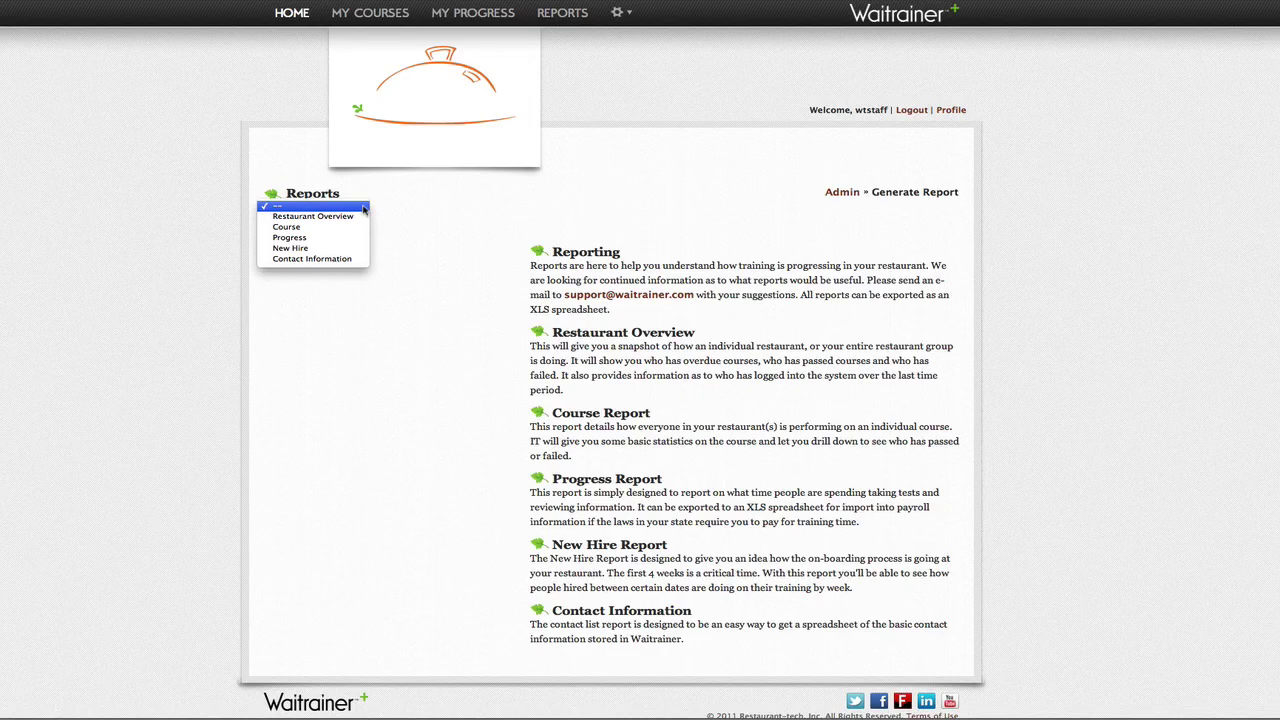
left_click(340, 216)
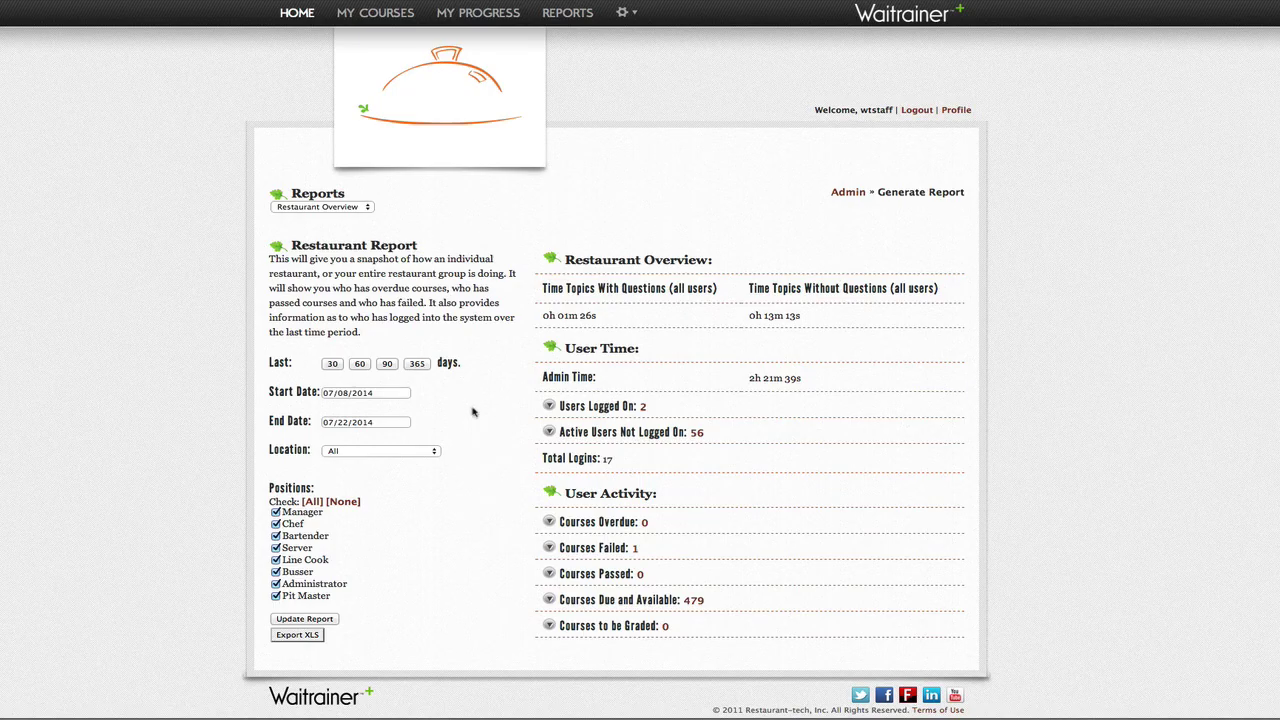
left_click(435, 452)
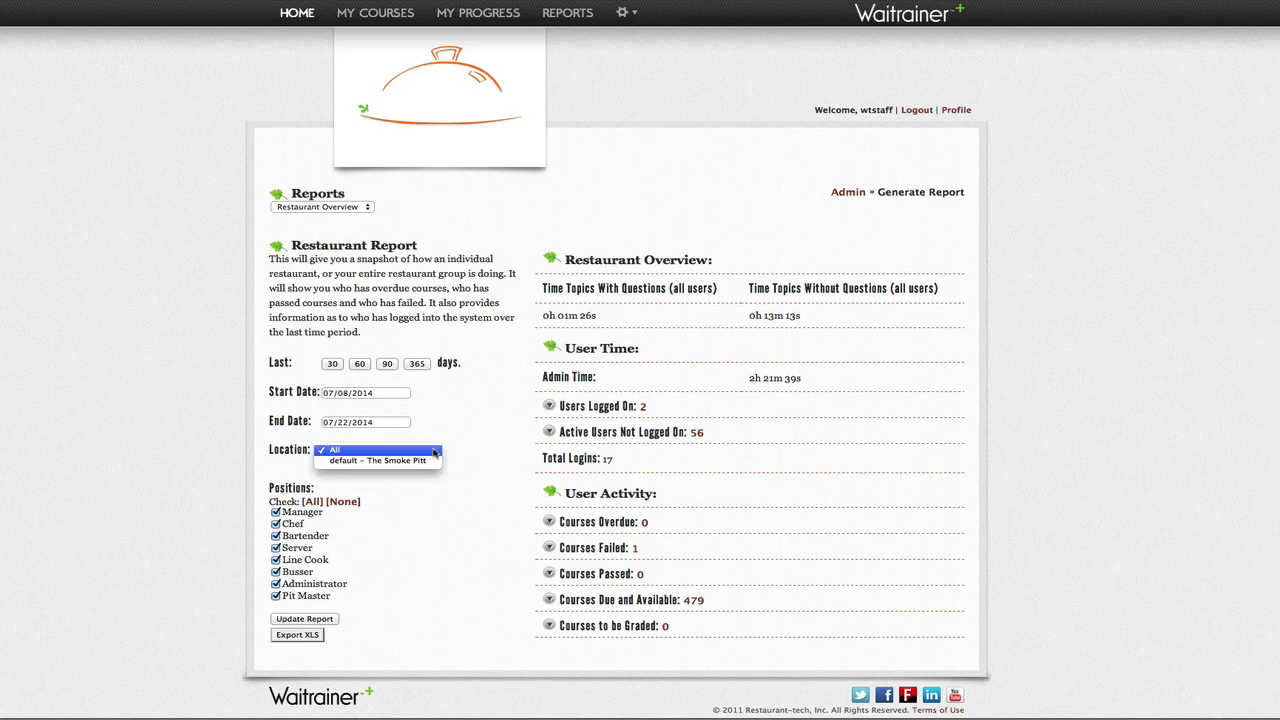
left_click(432, 461)
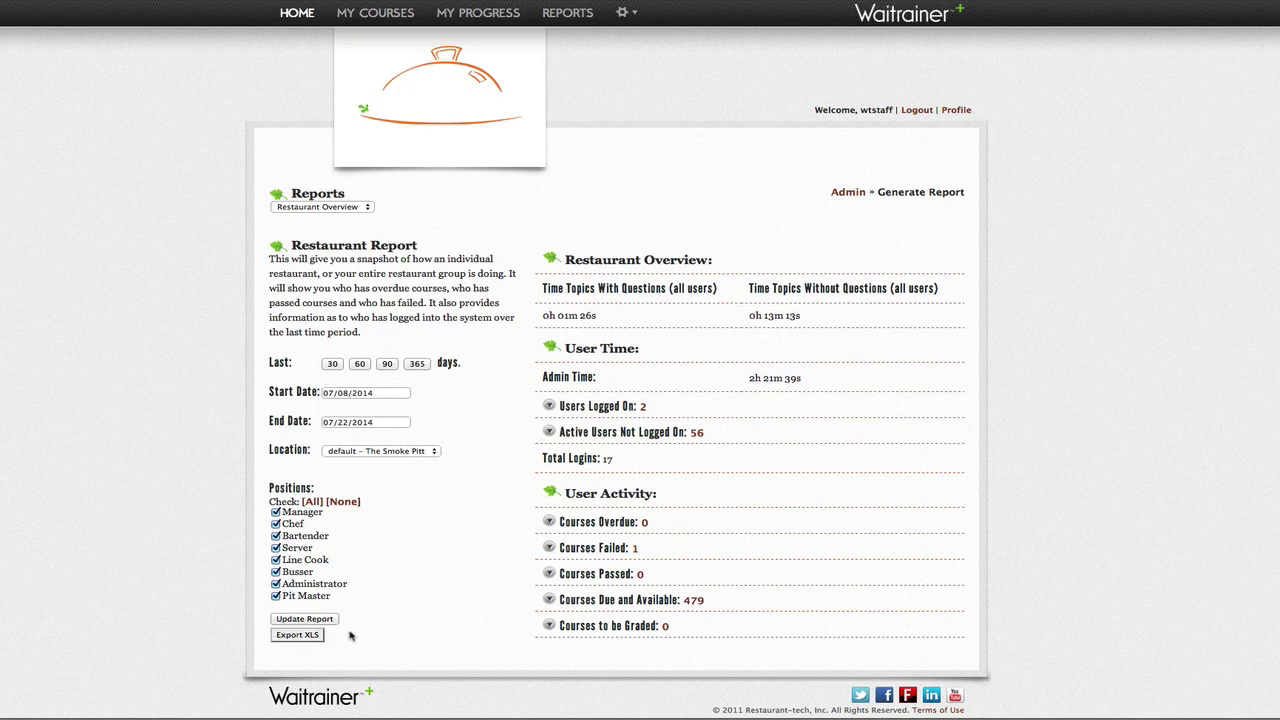
left_click(368, 207)
left_click(365, 216)
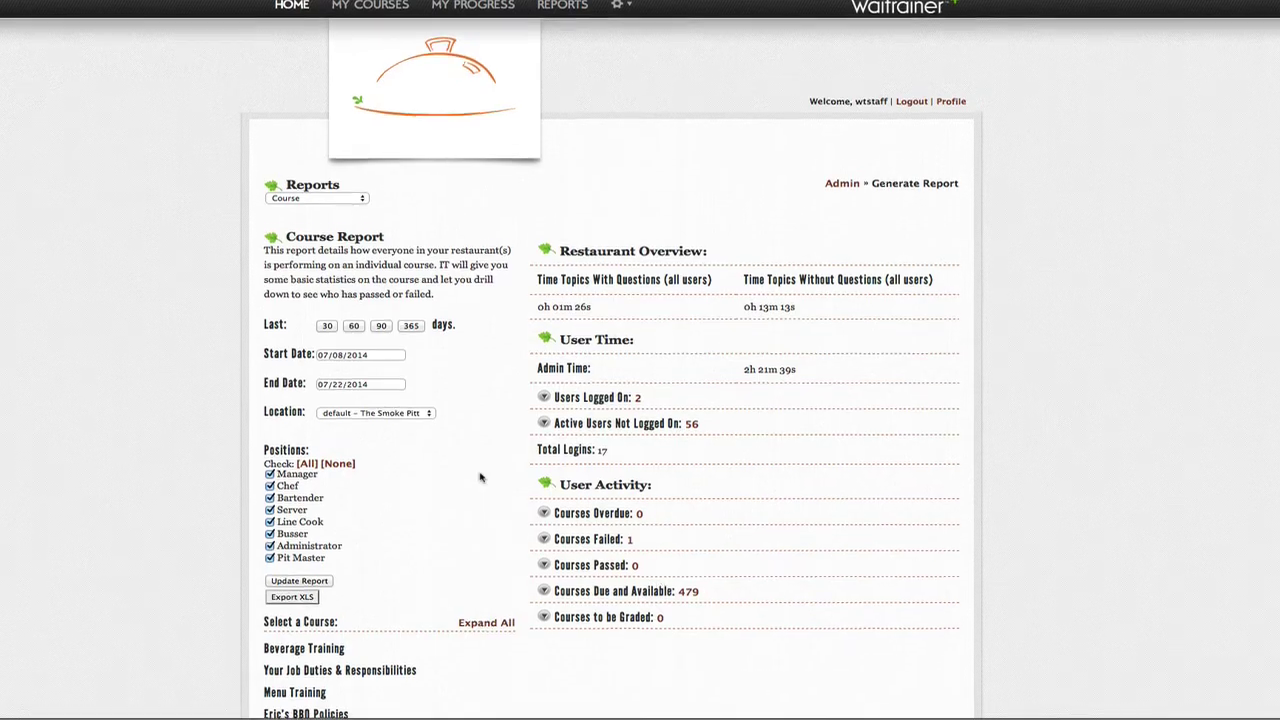
Step: Open the Menu Training > Sandwiches report: median time 57s, 1 failed, 0 passed, 58 not taken
scroll(480, 478, "down", 3)
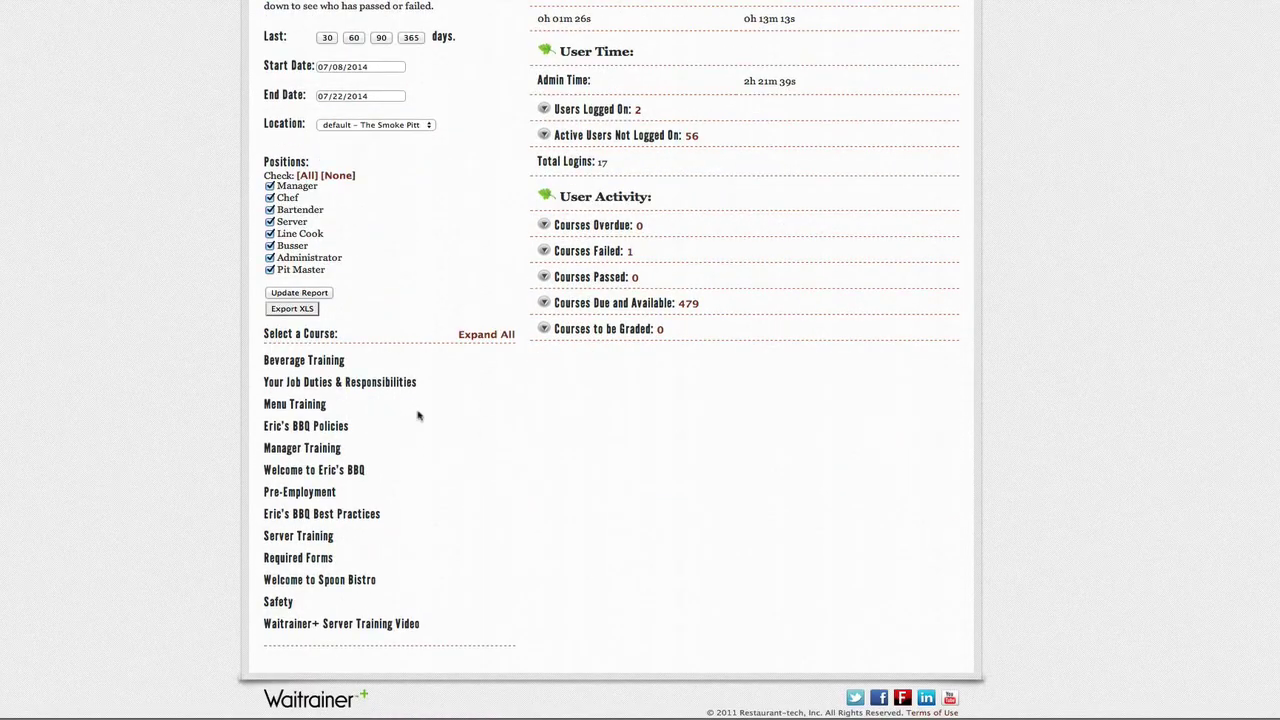
left_click(272, 407)
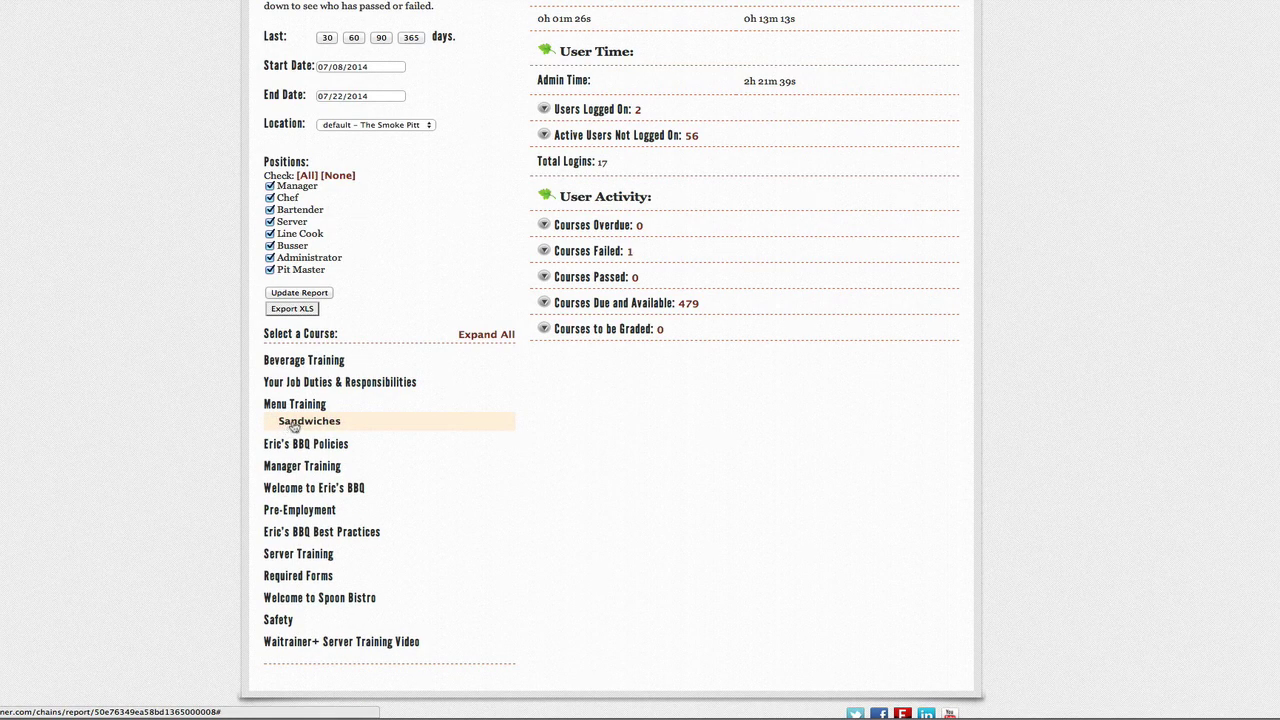
left_click(300, 421)
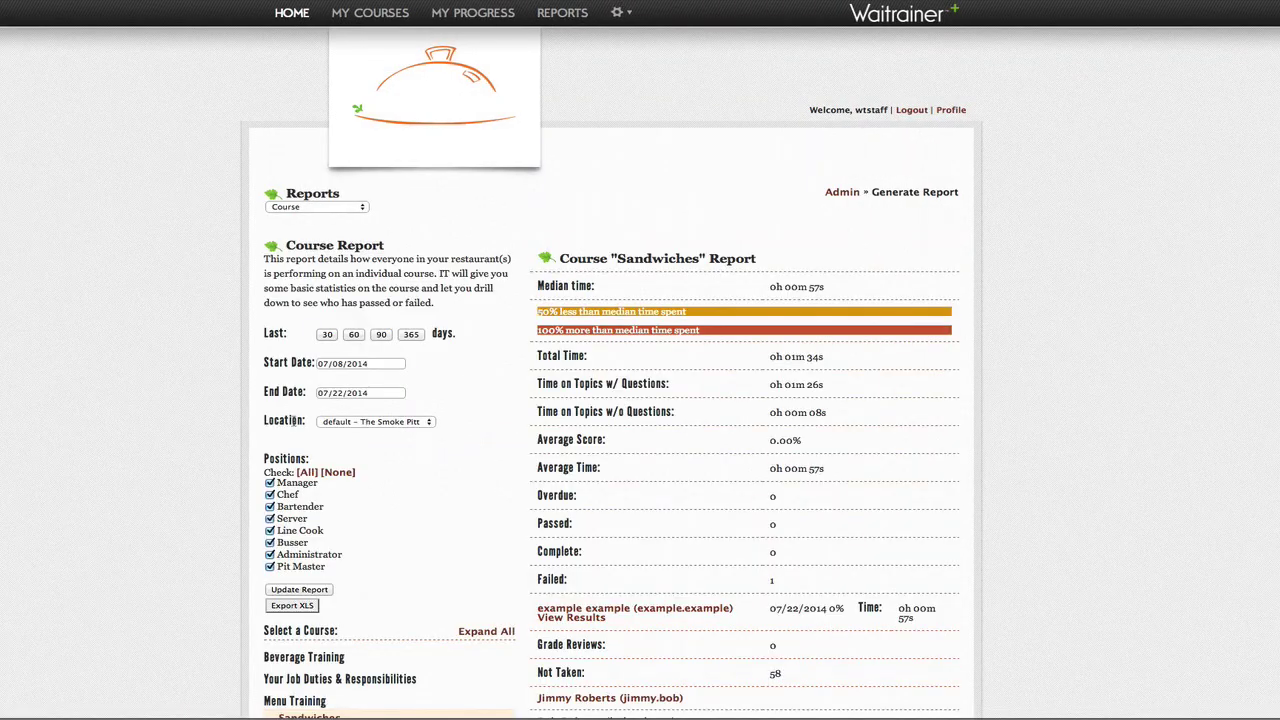
scroll(293, 421, "down", 3)
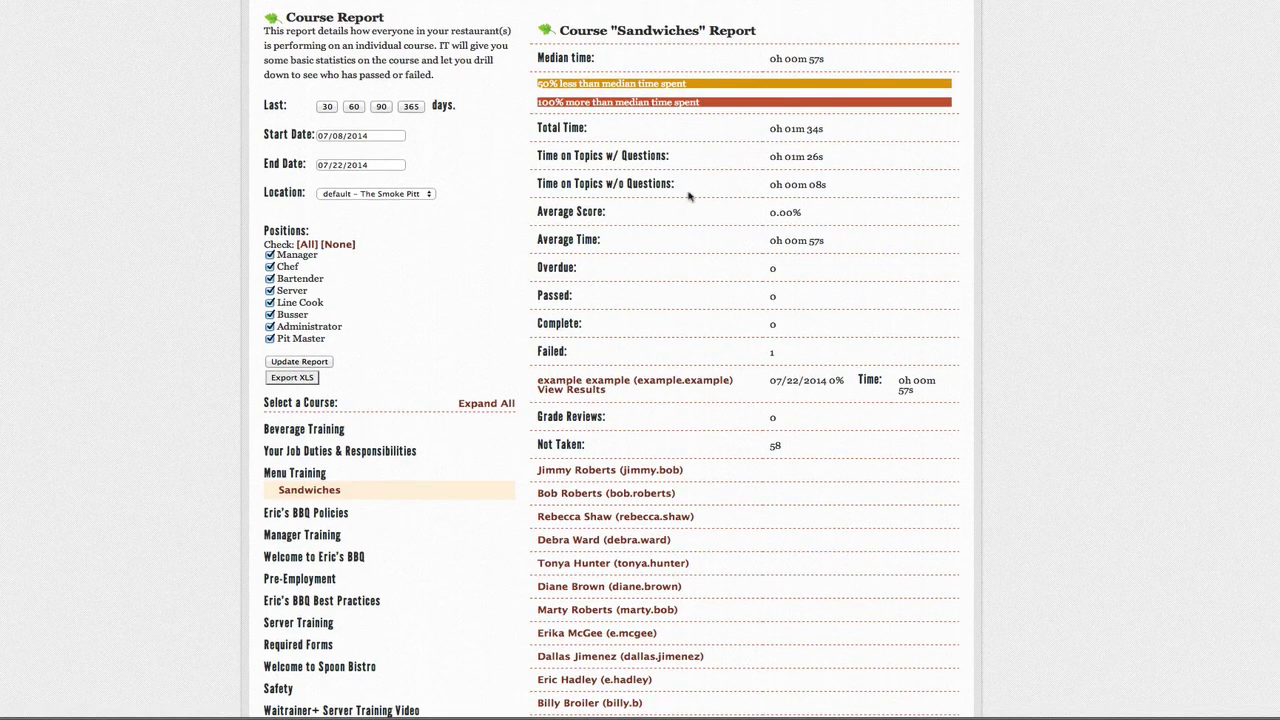
scroll(614, 277, "down", 1)
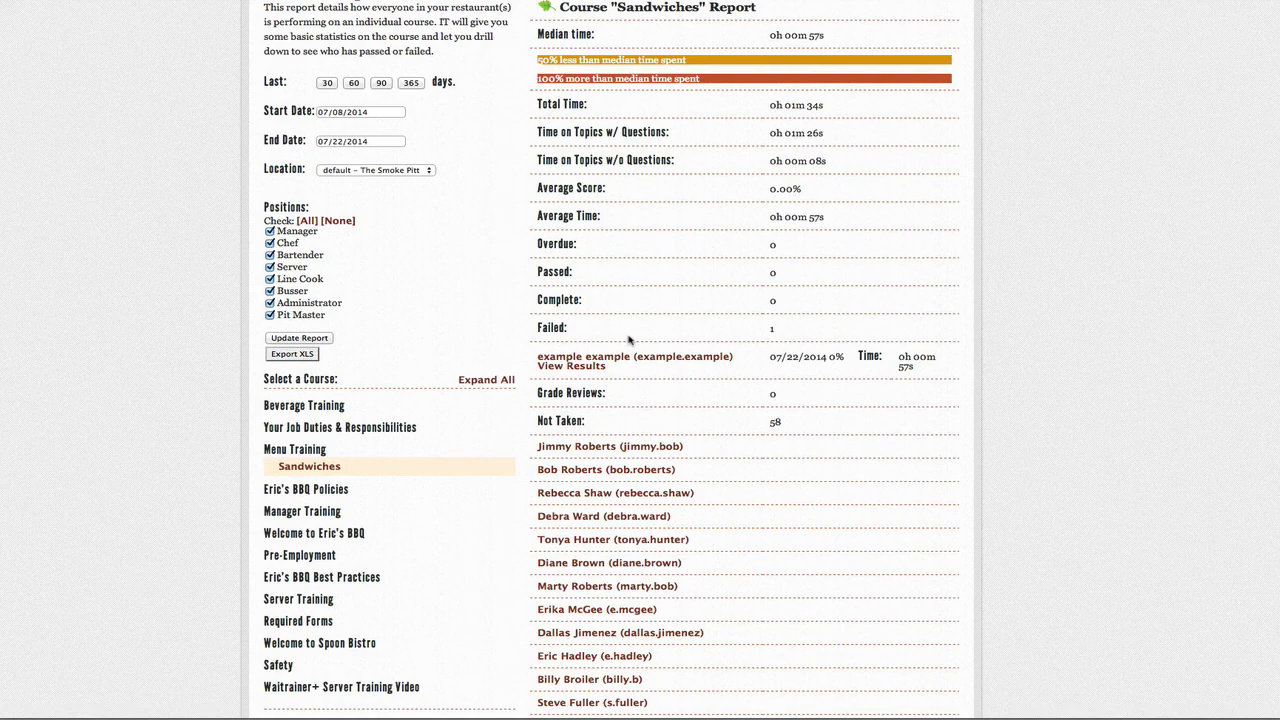
scroll(511, 301, "up", 2)
scroll(514, 297, "up", 8)
left_click(355, 207)
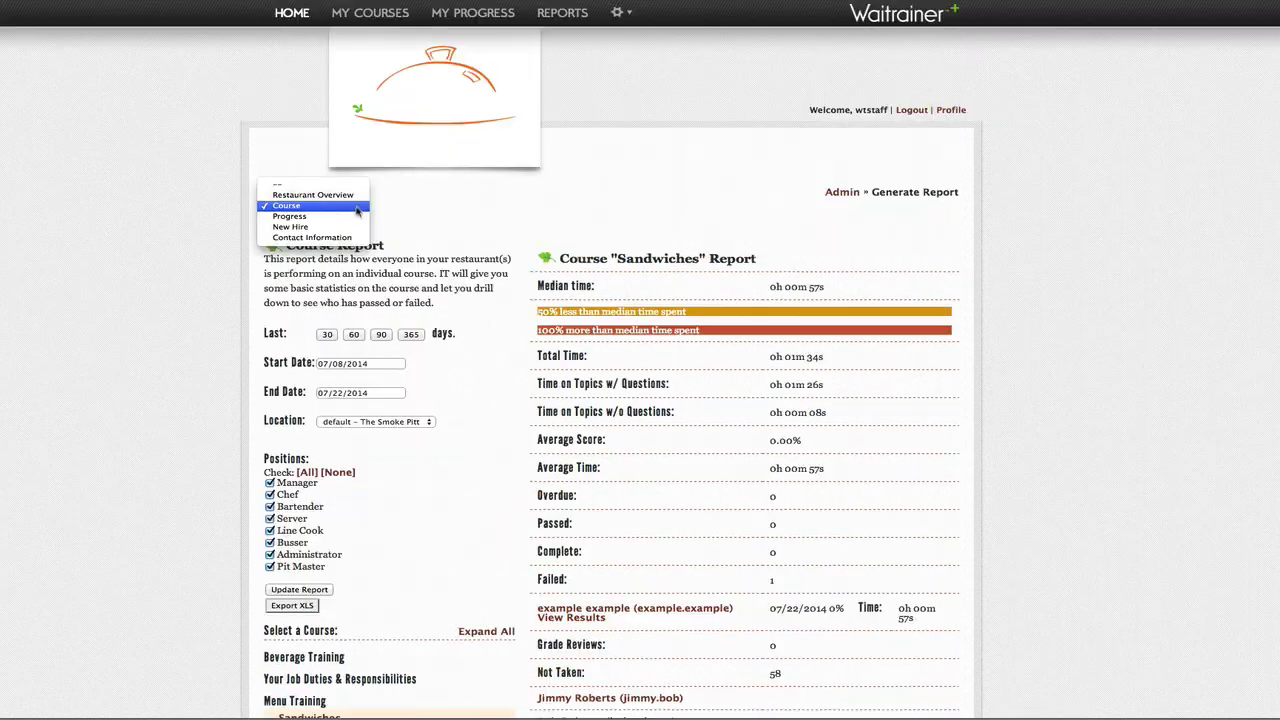
Step: Review the Library's New Hire report for 07/08/2014–07/22/2014, showing zero completions each week
left_click(352, 217)
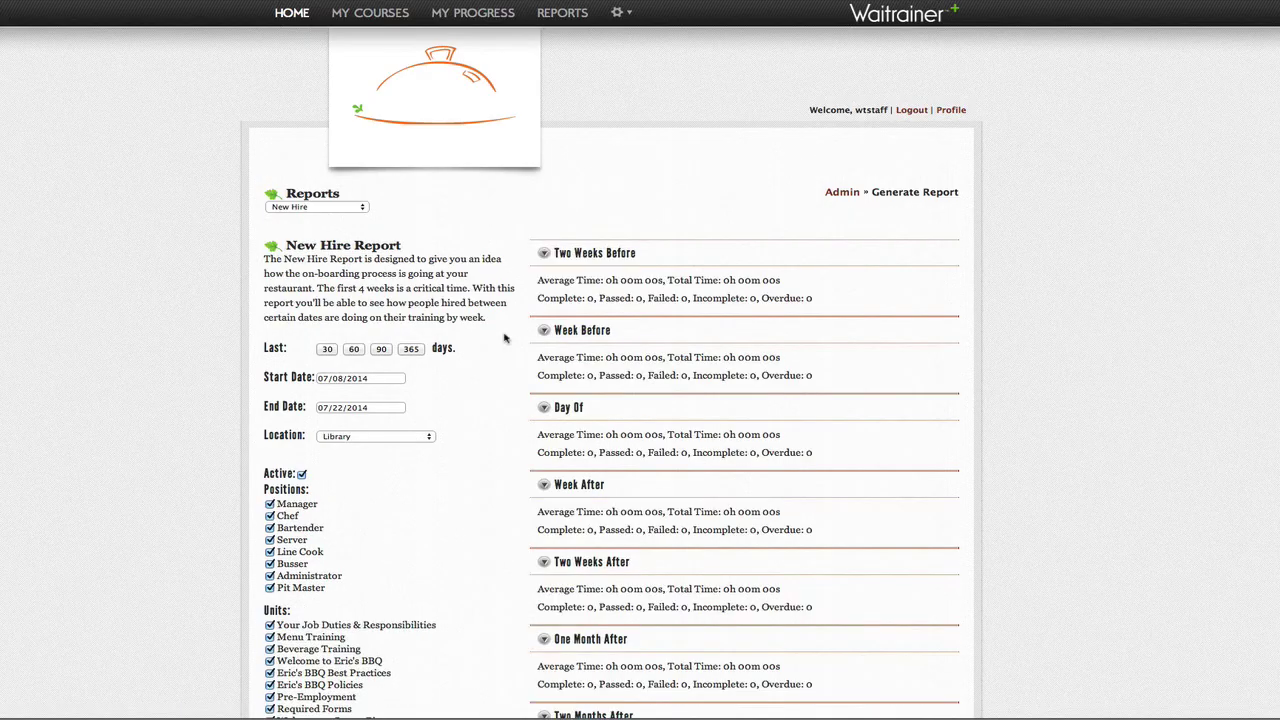
scroll(843, 113, "down", 3)
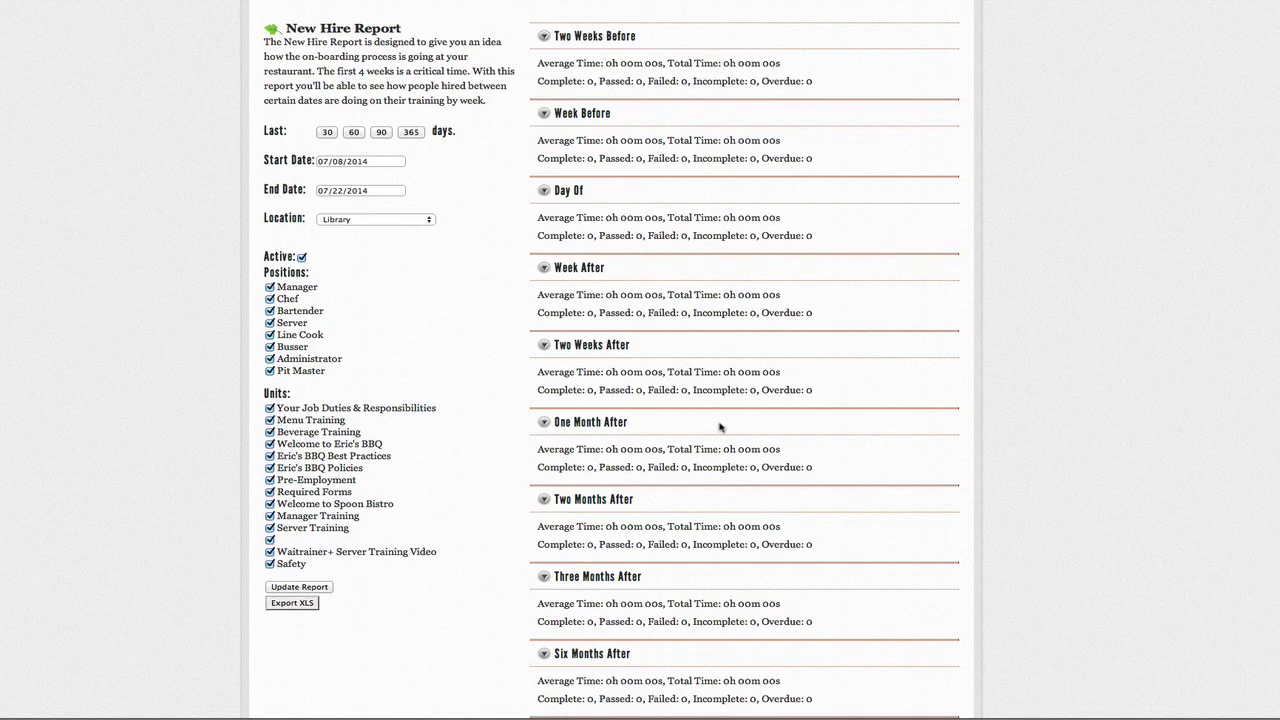
scroll(720, 427, "down", 2)
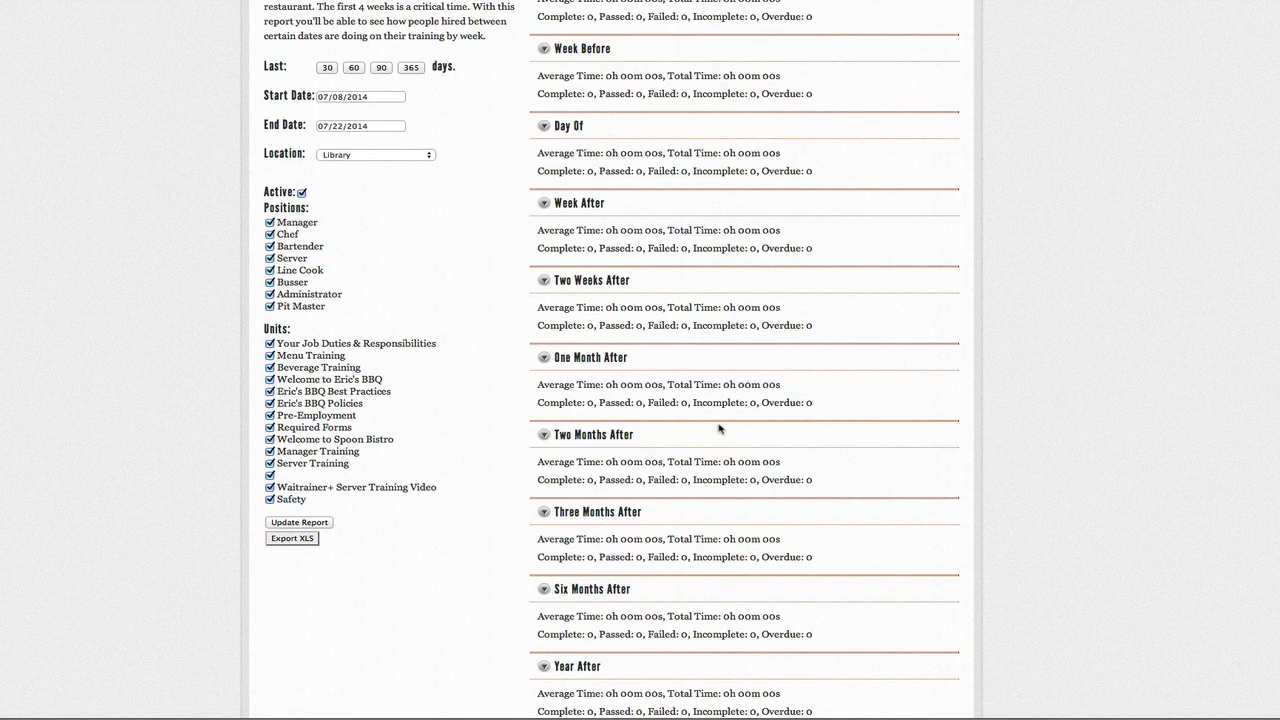
scroll(718, 428, "up", 5)
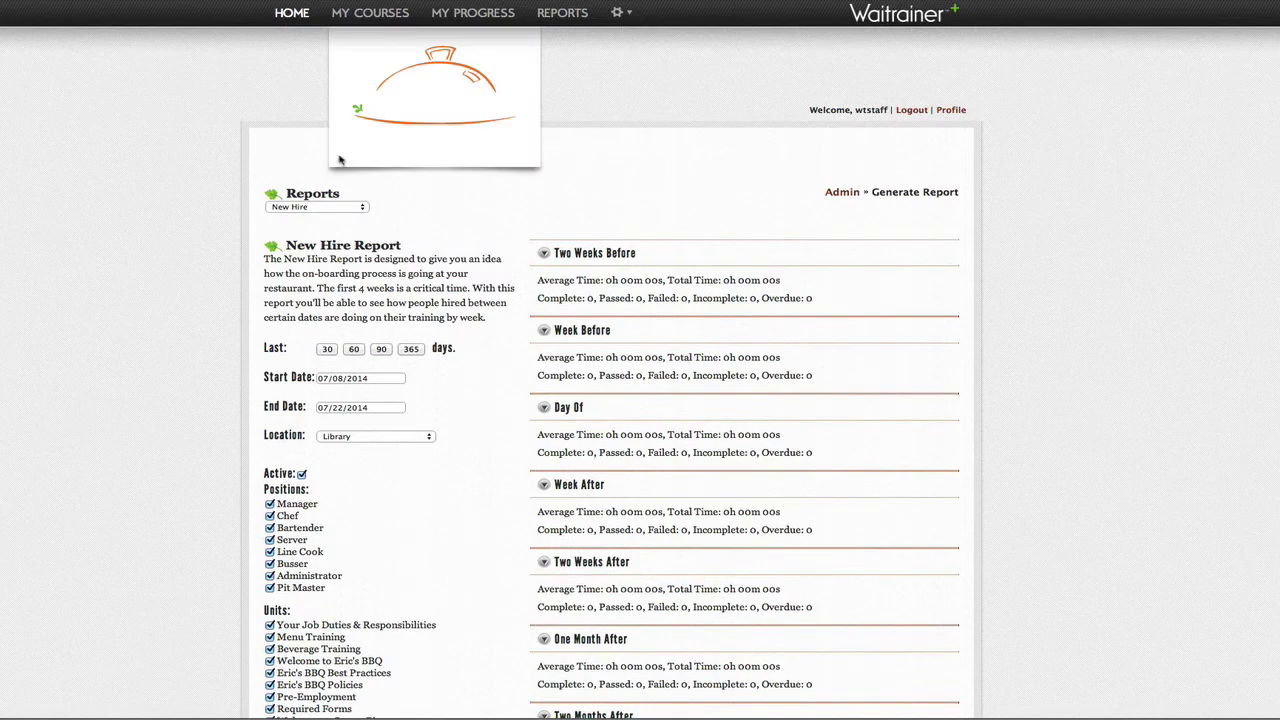
left_click(358, 207)
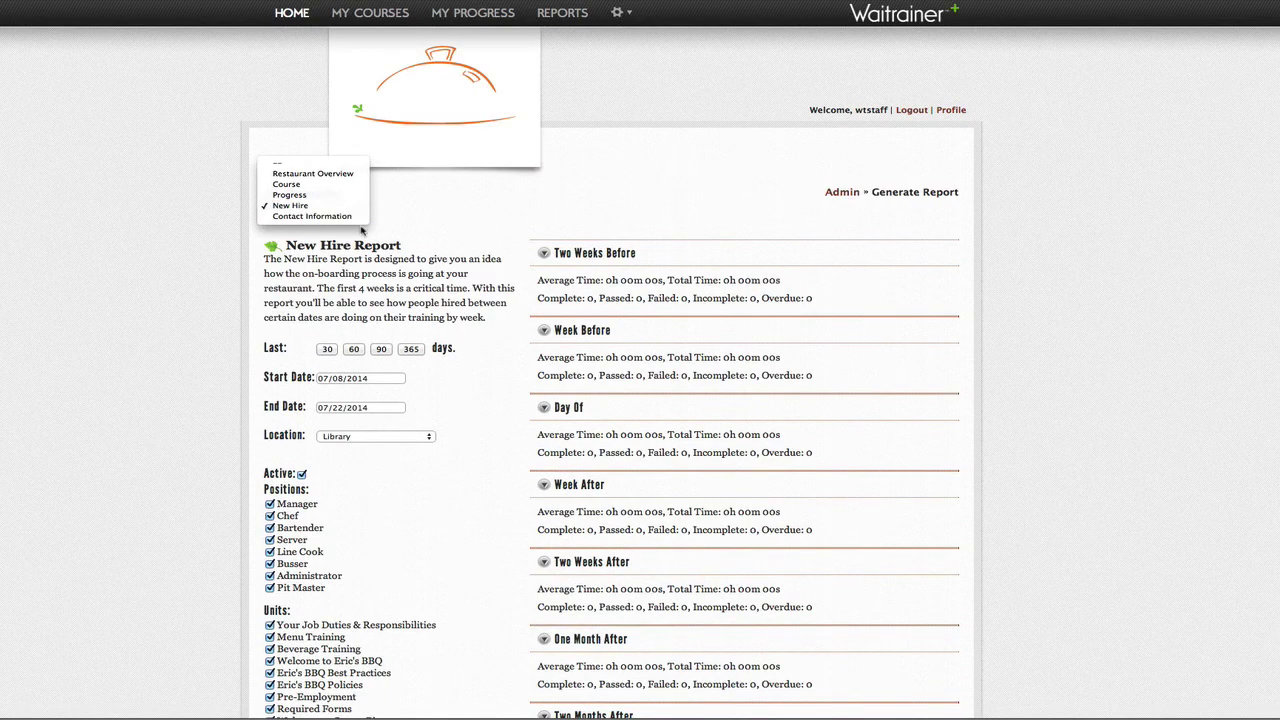
Step: Browse the Contact Information report's employees by position, with e-mail links and start dates
left_click(355, 217)
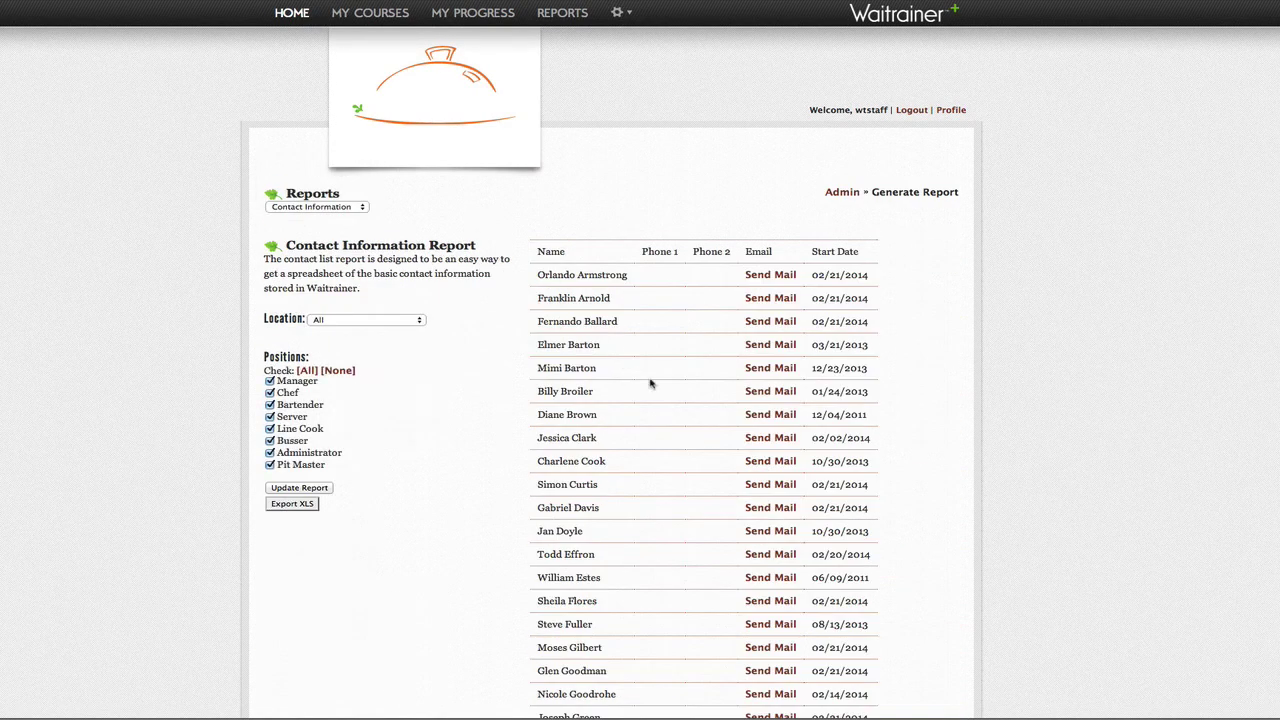
scroll(651, 383, "down", 2)
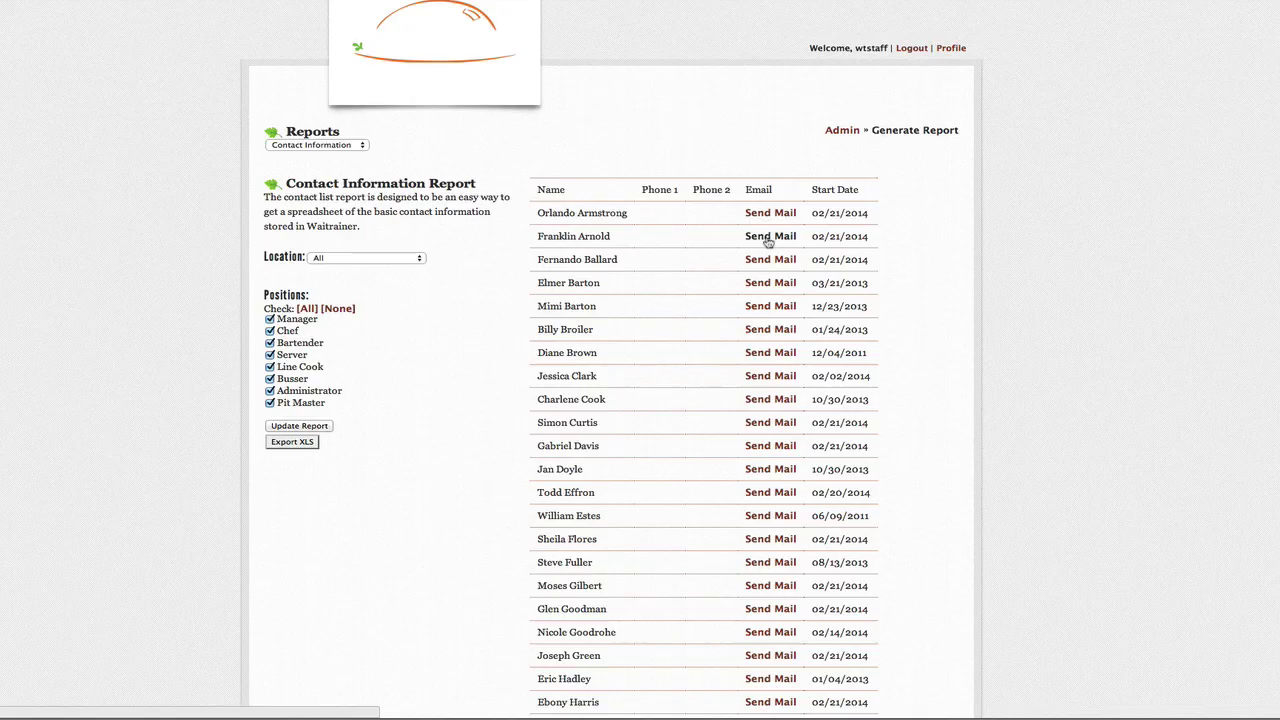
scroll(905, 127, "down", 5)
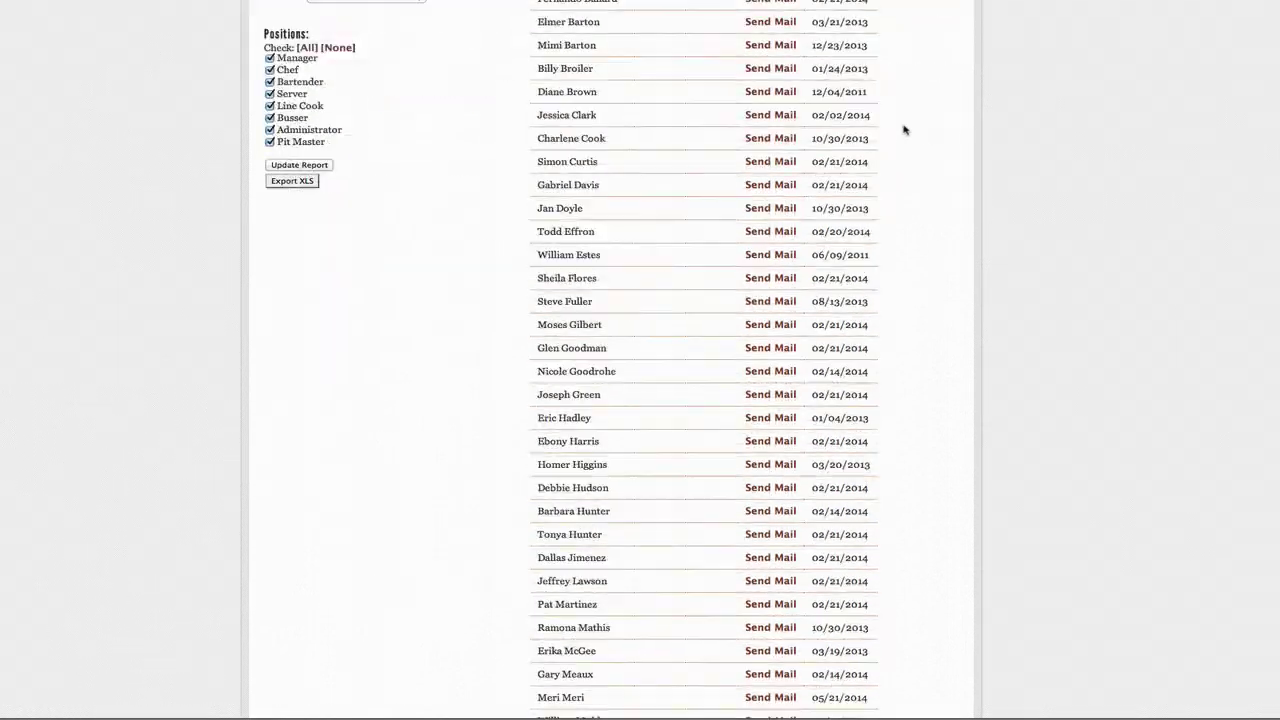
scroll(903, 127, "up", 6)
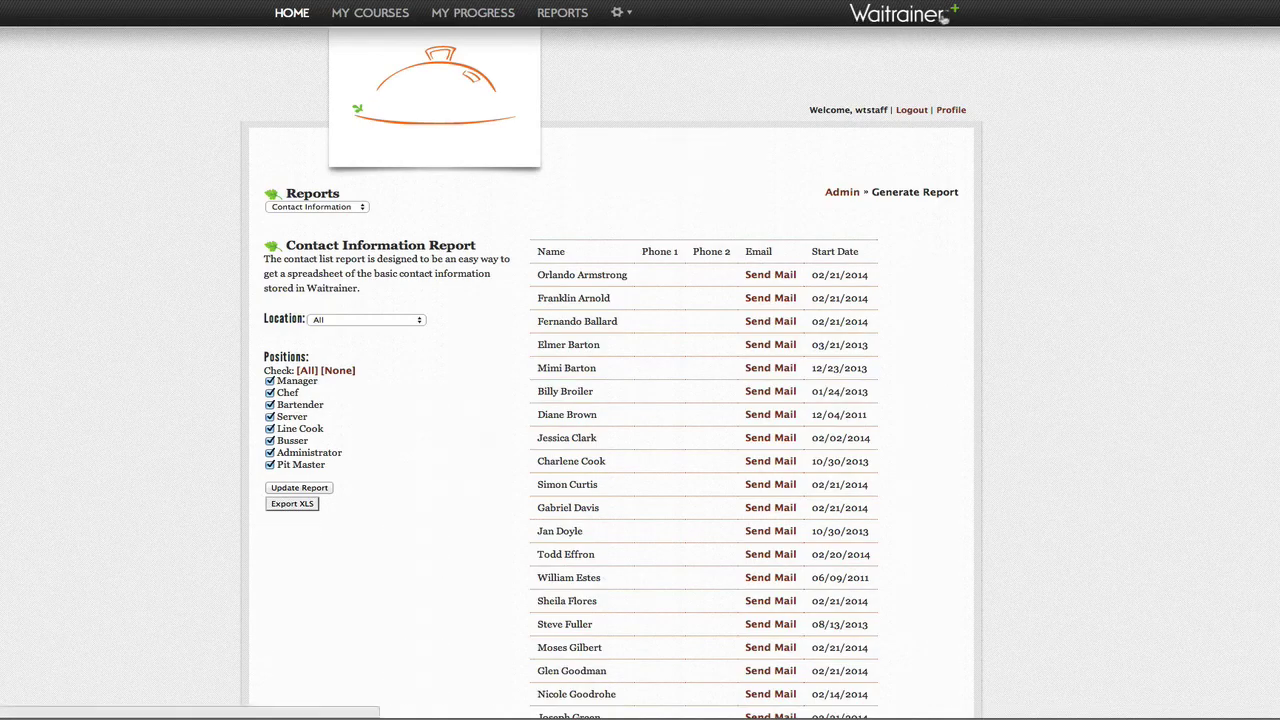
Step: Go from the reports to the public Waitrainer home page, then its Online Support page
left_click(893, 18)
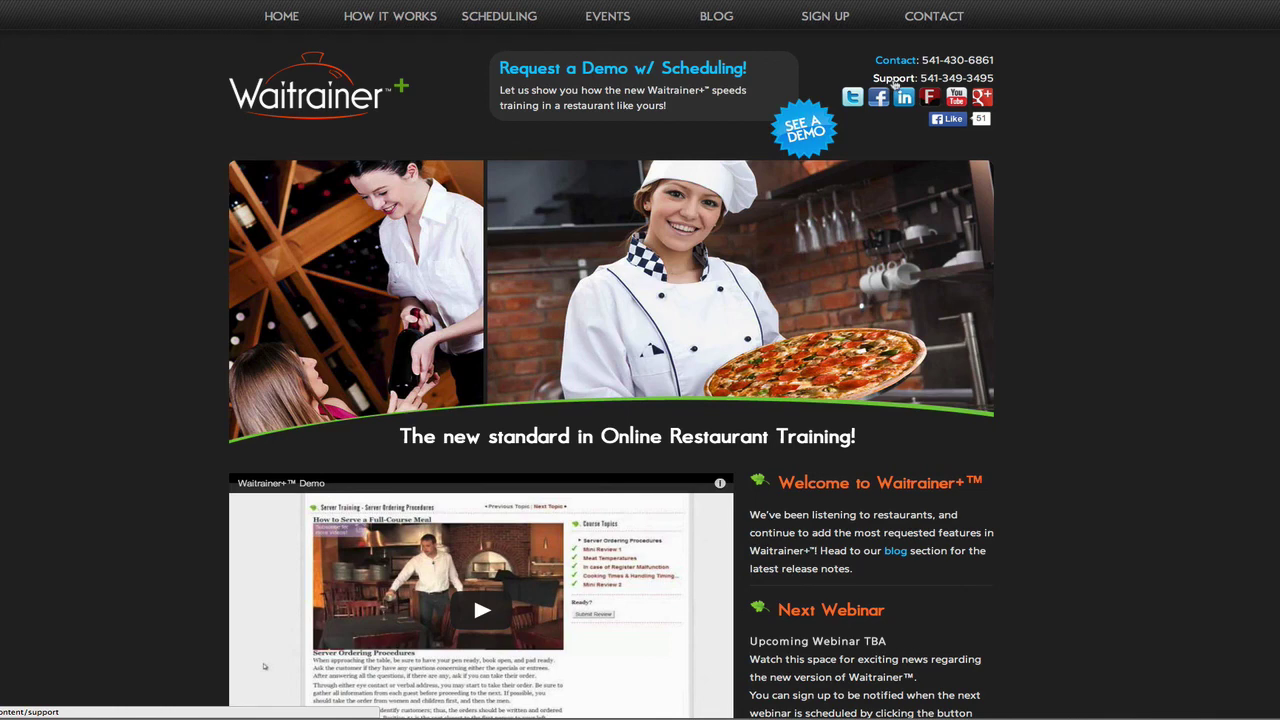
left_click(895, 78)
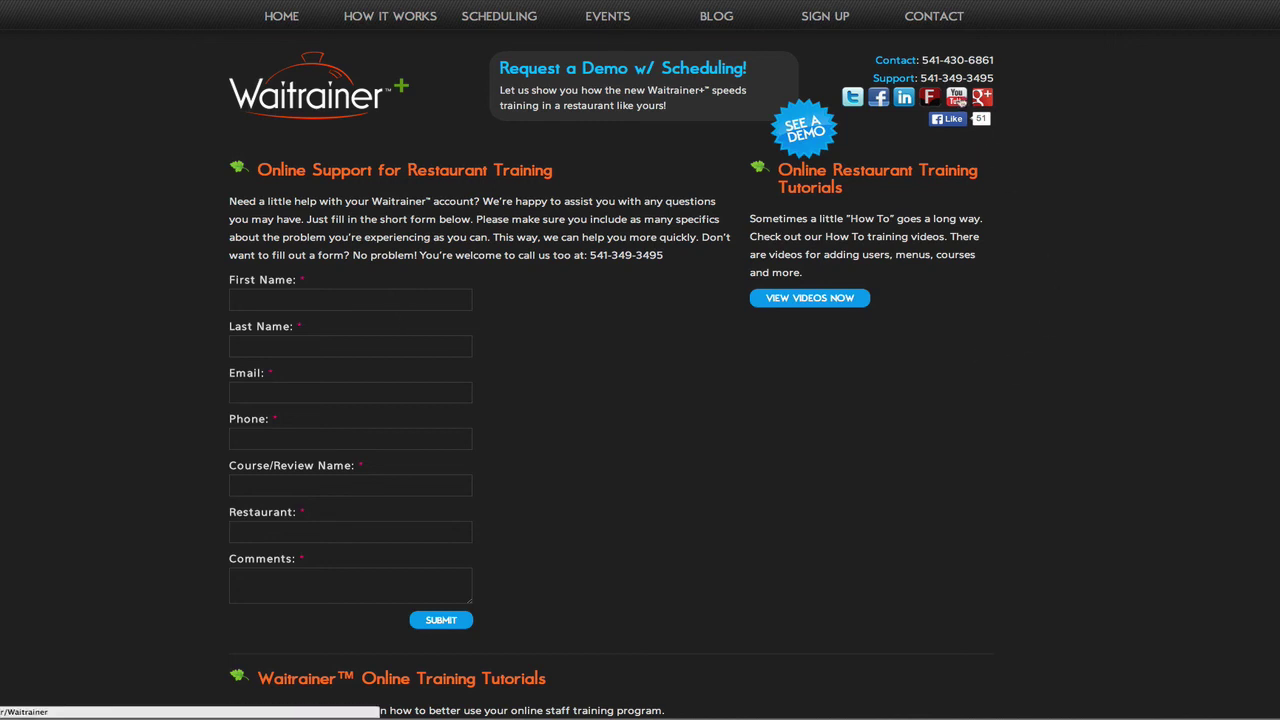
Step: Browse the Waitrainer YouTube channel's feed, including the Admin Training 2013 and Scheduling playlists
left_click(956, 100)
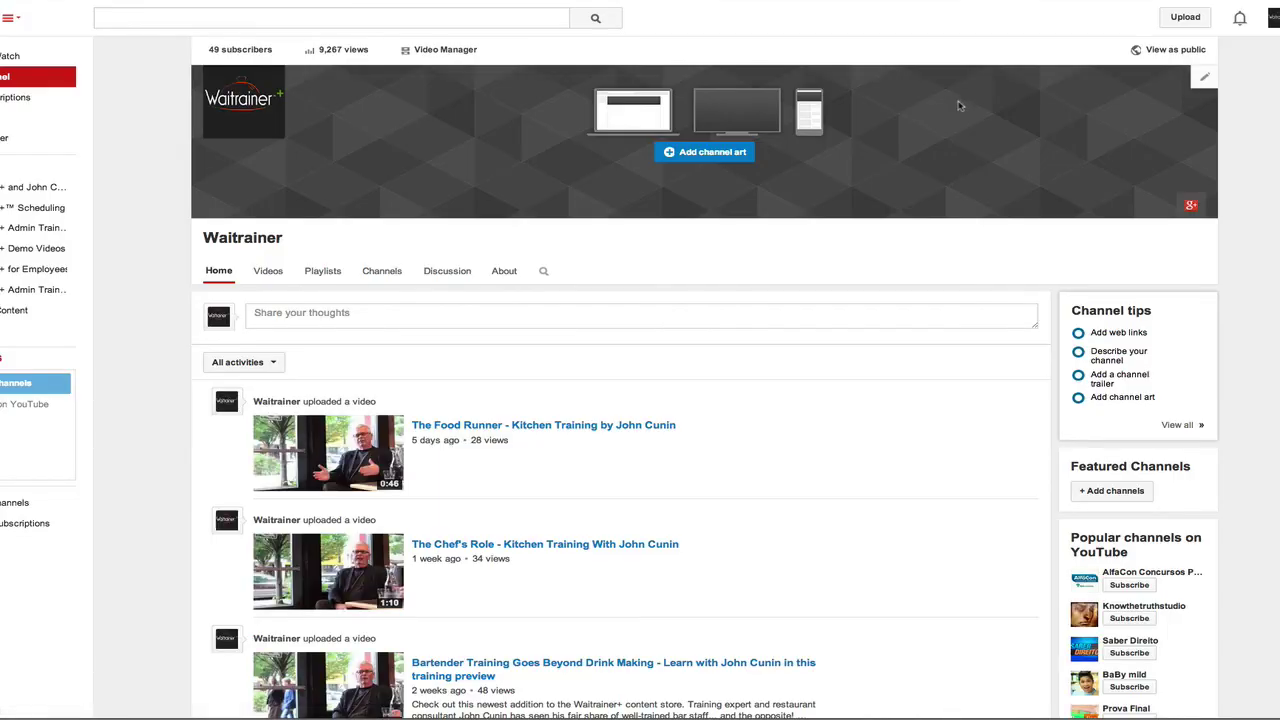
scroll(903, 385, "down", 10)
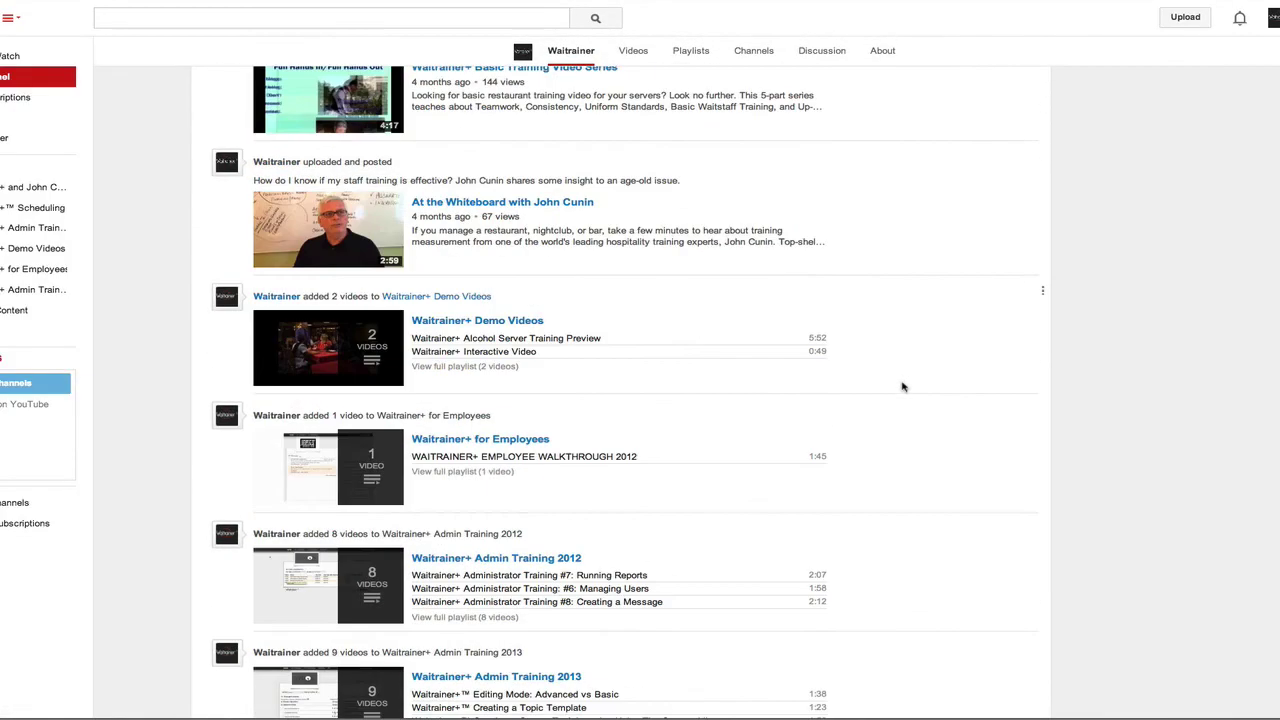
scroll(903, 390, "down", 5)
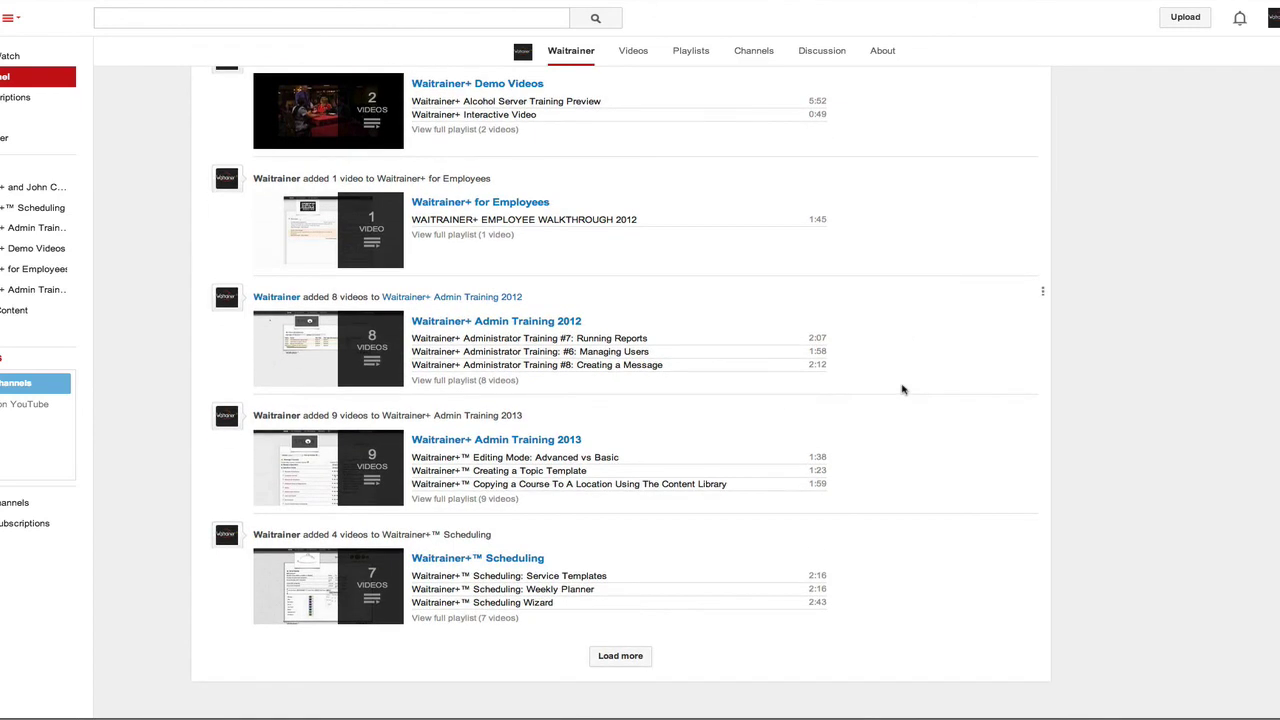